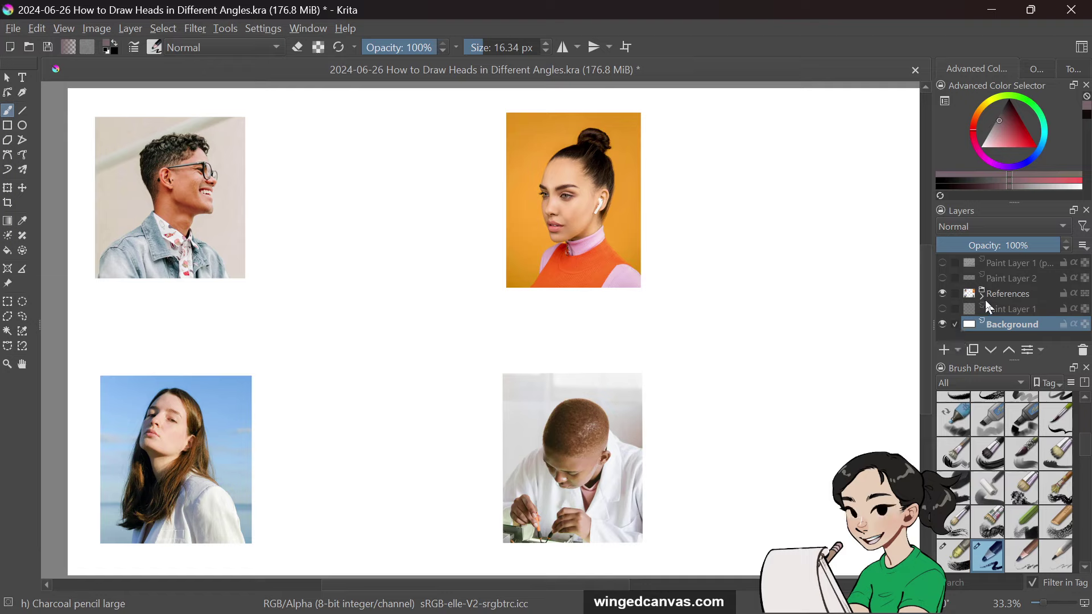
Step: Add a new paint layer directly above the References layer
left_click(996, 295)
left_click(945, 350)
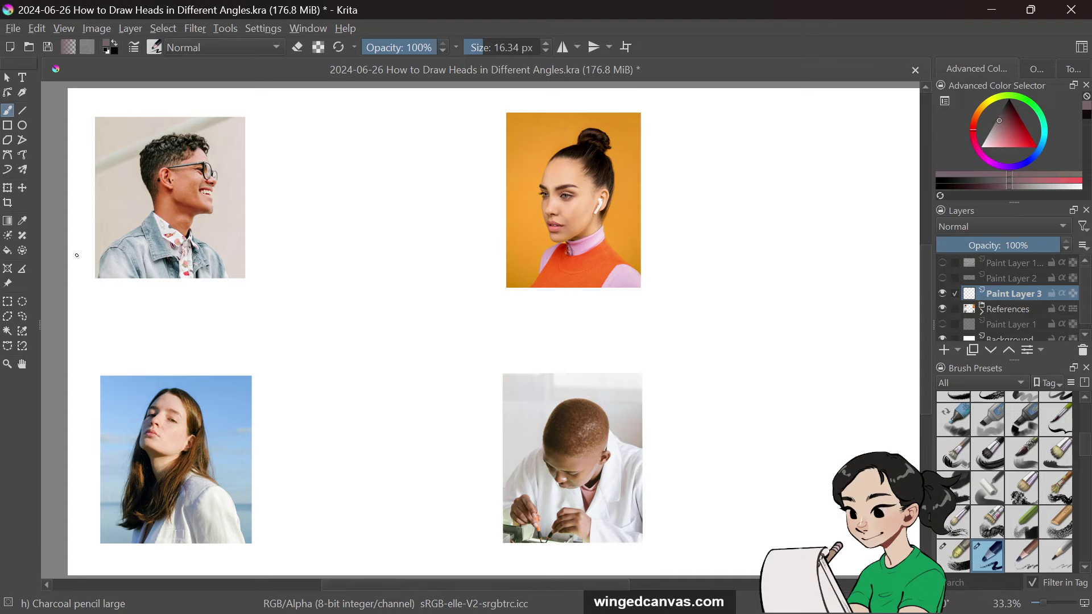
Step: Reduce the brush size to 6.50 px and sketch a large circle beside the photo of the man with glasses
scroll(172, 184, "up", 2)
scroll(296, 194, "up", 1)
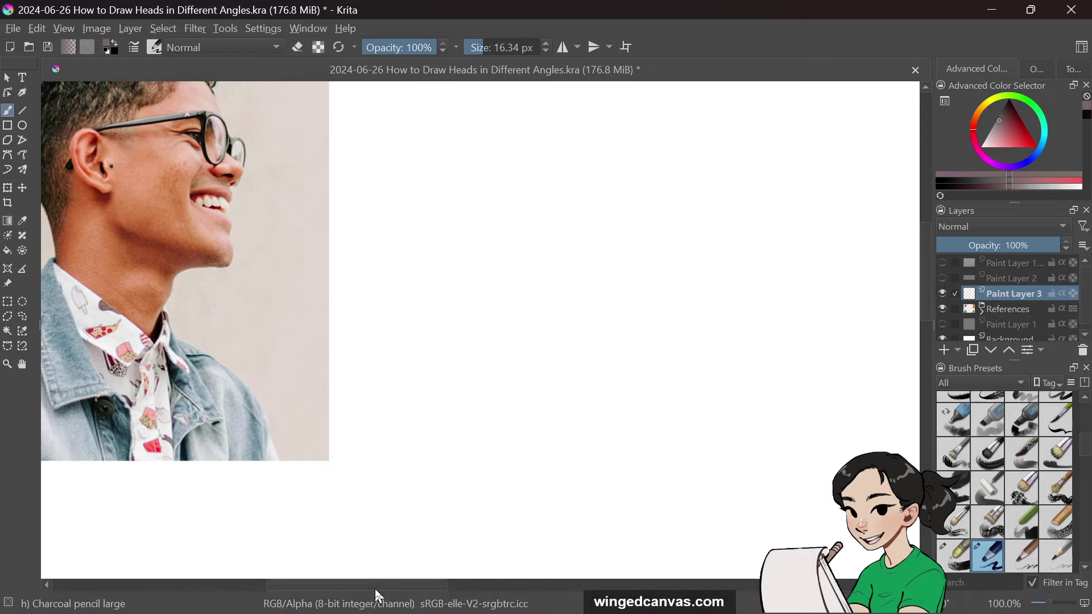
left_click_drag(378, 590, 340, 591)
scroll(340, 591, "right", 1)
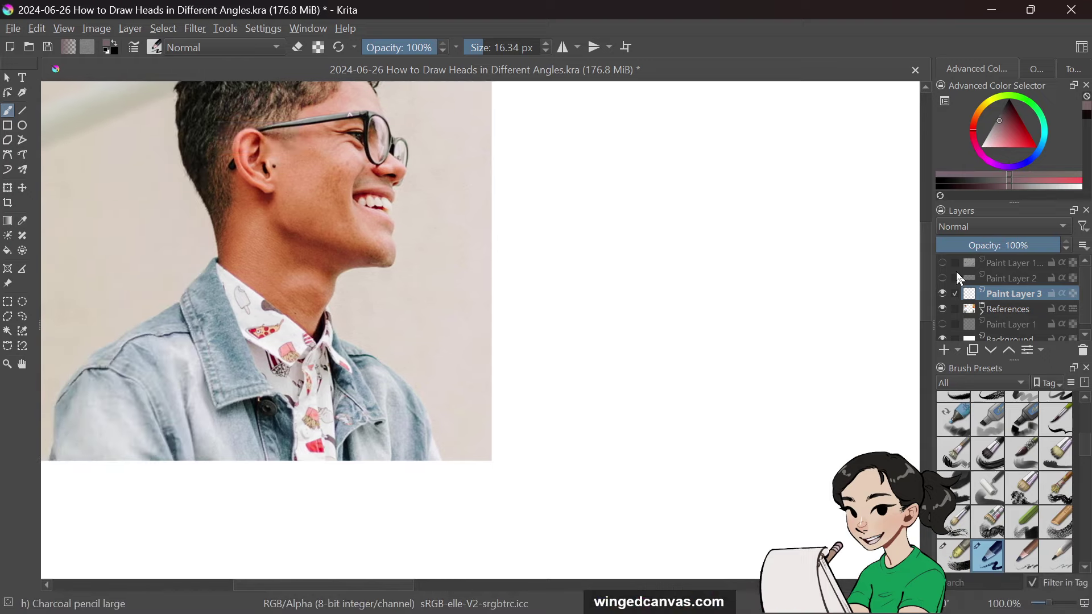
left_click_drag(927, 289, 924, 268)
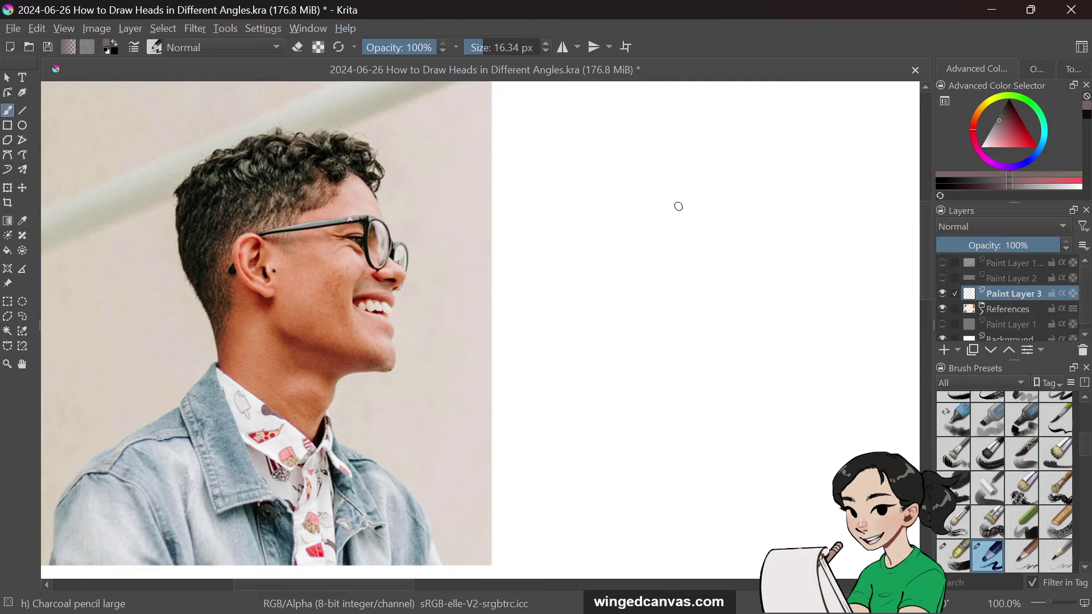
key("bracketleft")
key("bracketleft")
key("bracketleft")
key("bracketleft")
key("bracketleft")
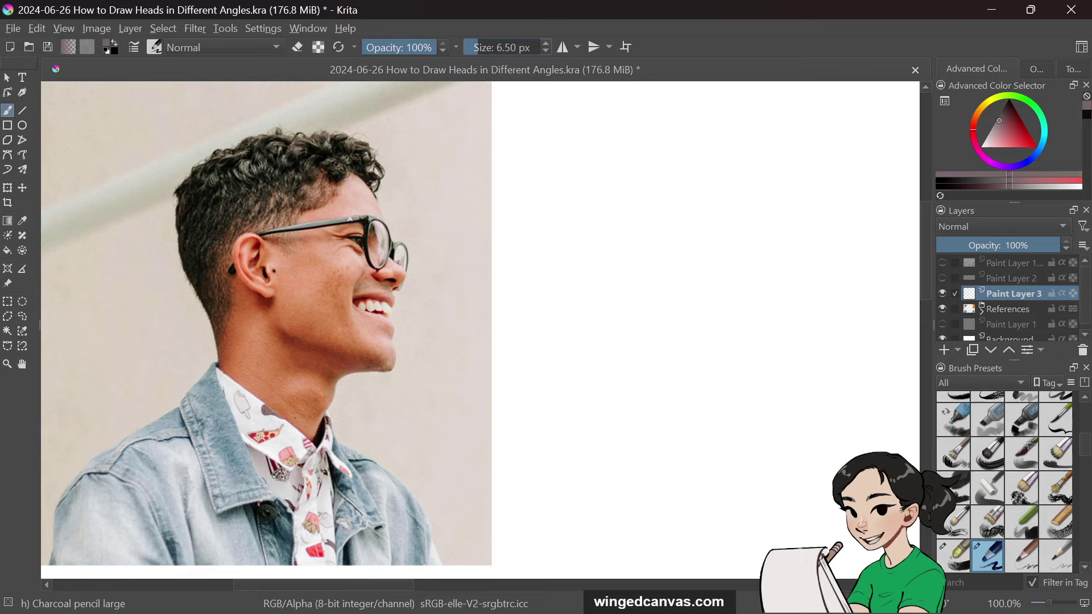
mouse_move(649, 149)
left_mouse_down()
mouse_move(630, 293)
mouse_move(597, 186)
left_mouse_up()
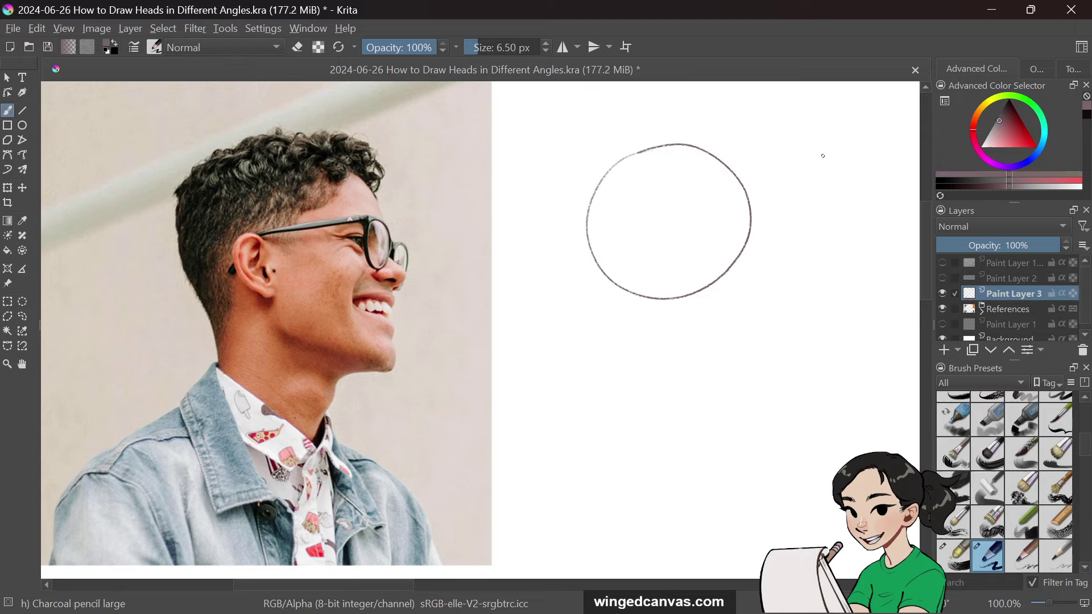
Step: Sketch a small head diagram beside the large circle, a shield with a centre line overlapping a ball, and label it "ball + shield"
mouse_move(846, 159)
left_mouse_down()
mouse_move(802, 186)
mouse_move(884, 186)
left_mouse_up()
left_click_drag(802, 185, 841, 259)
left_click_drag(882, 188, 841, 259)
left_click_drag(845, 158, 839, 263)
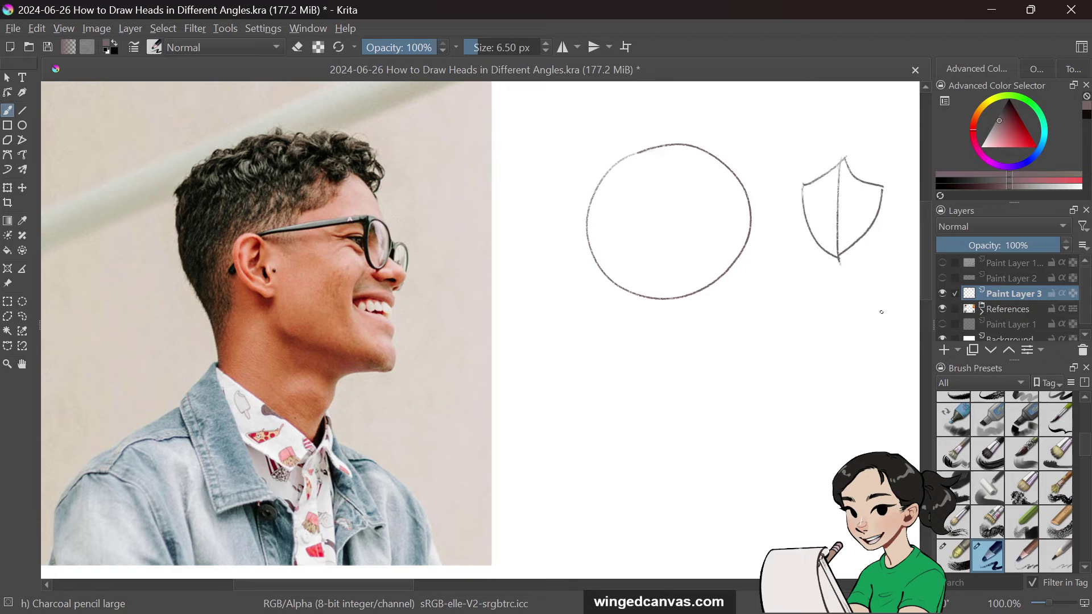
mouse_move(809, 180)
left_mouse_down()
mouse_move(801, 155)
mouse_move(878, 192)
left_mouse_up()
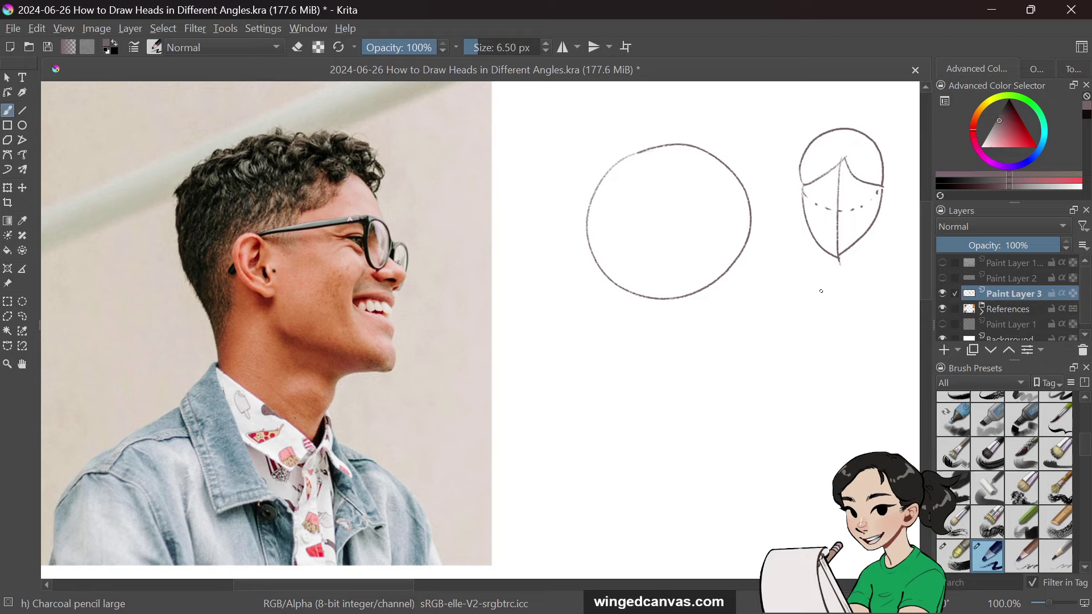
left_click_drag(816, 278, 816, 302)
mouse_move(832, 289)
left_mouse_down()
mouse_move(859, 294)
mouse_move(825, 314)
mouse_move(844, 335)
mouse_move(870, 325)
mouse_move(874, 337)
left_mouse_up()
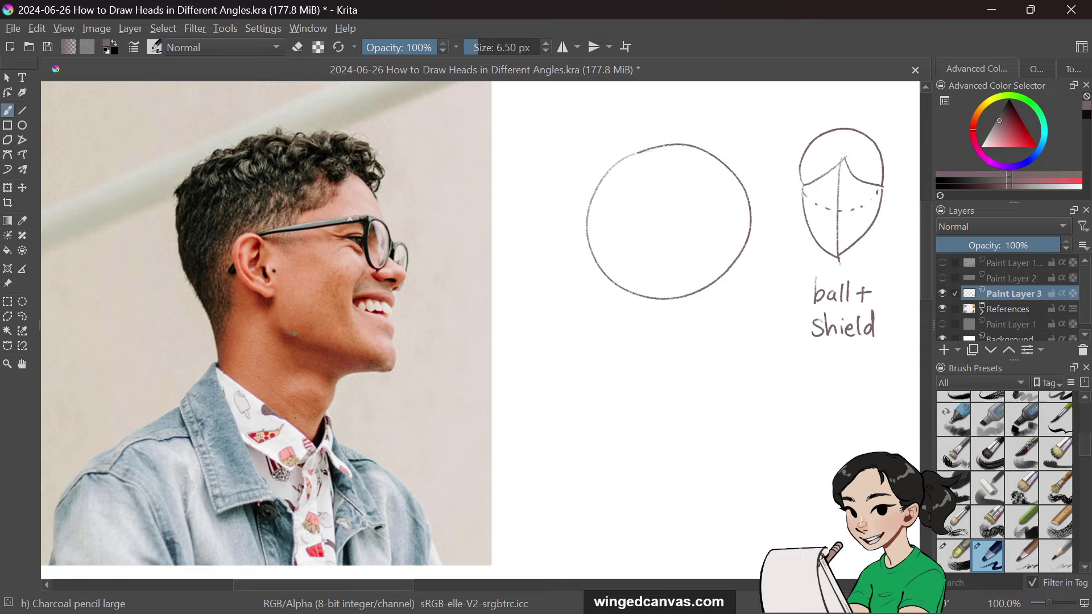
Step: Switch the brush colour to red and trace the shield shape over the man's face, including the underside of the jaw
left_click(1031, 138)
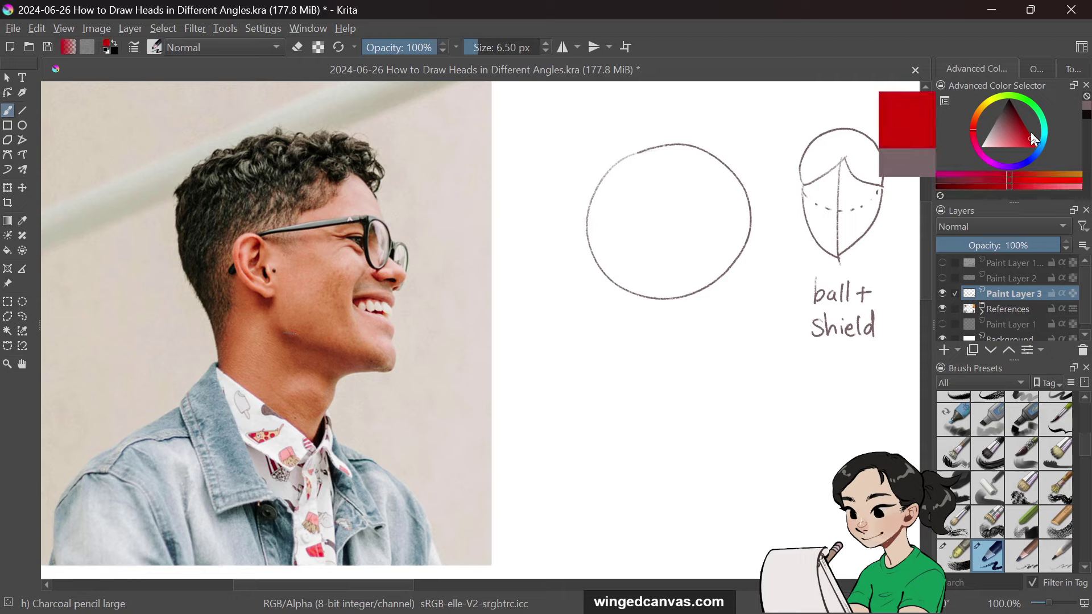
mouse_move(282, 331)
left_mouse_down()
mouse_move(390, 368)
mouse_move(328, 378)
left_mouse_up()
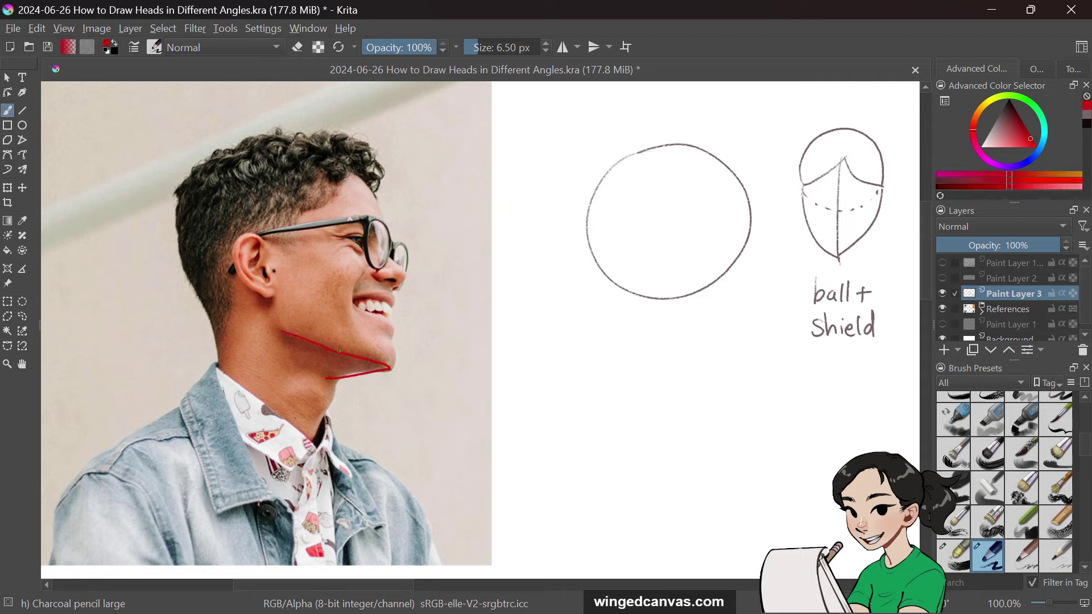
left_click_drag(359, 186, 397, 367)
left_click_drag(360, 181, 304, 226)
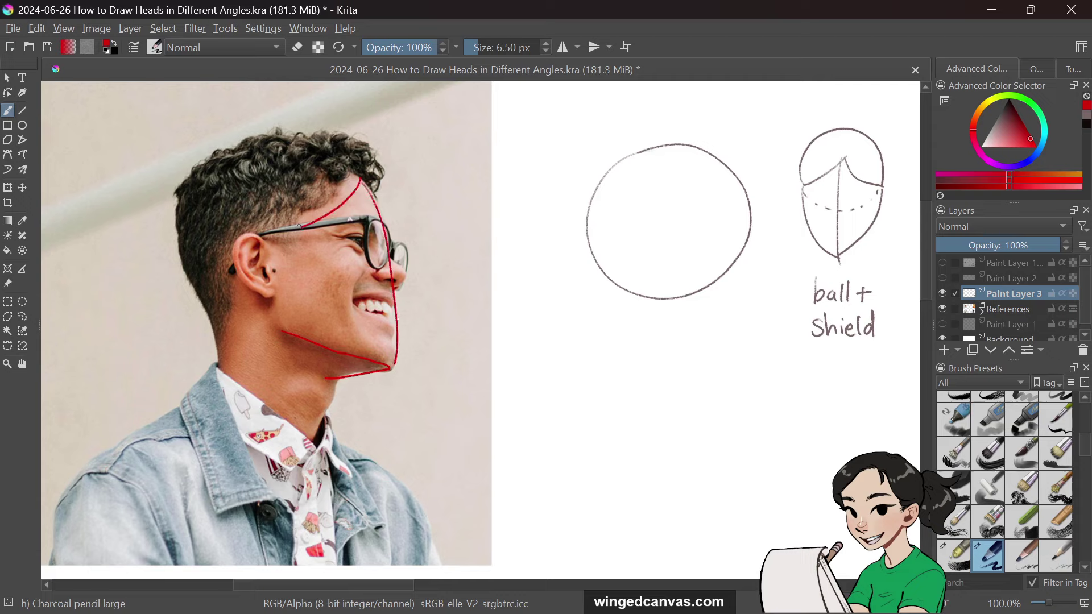
mouse_move(296, 227)
left_mouse_down()
mouse_move(288, 324)
mouse_move(293, 228)
mouse_move(359, 180)
mouse_move(397, 357)
left_mouse_up()
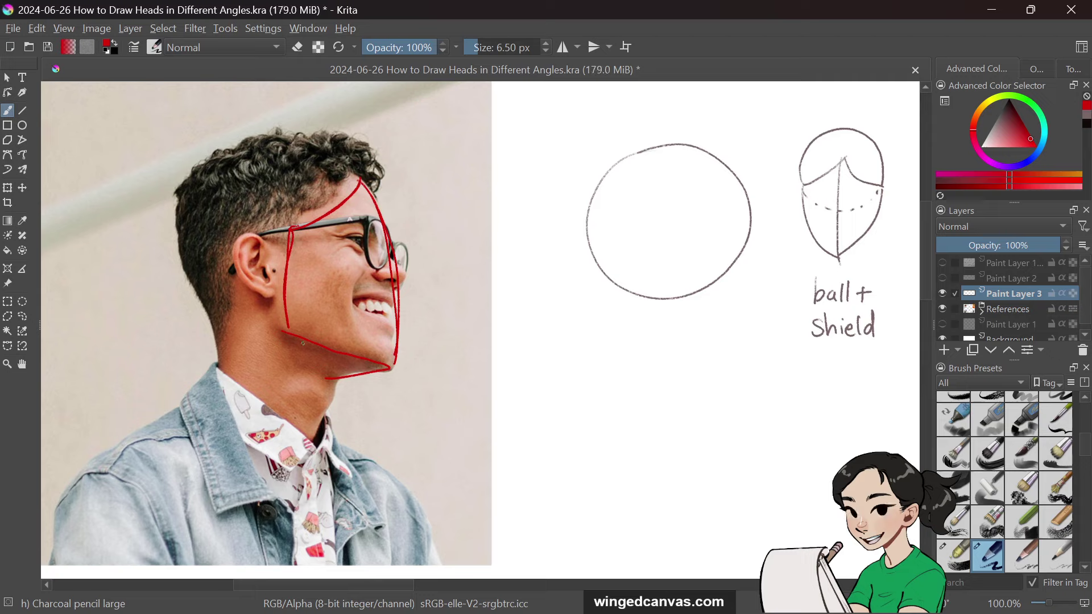
left_click_drag(302, 336, 372, 360)
left_click_drag(333, 377, 379, 372)
Step: Draw an upward arrow beneath the man's chin and label it "POV" with a small eye symbol
mouse_move(365, 443)
left_mouse_down()
mouse_move(365, 391)
mouse_move(381, 408)
left_mouse_up()
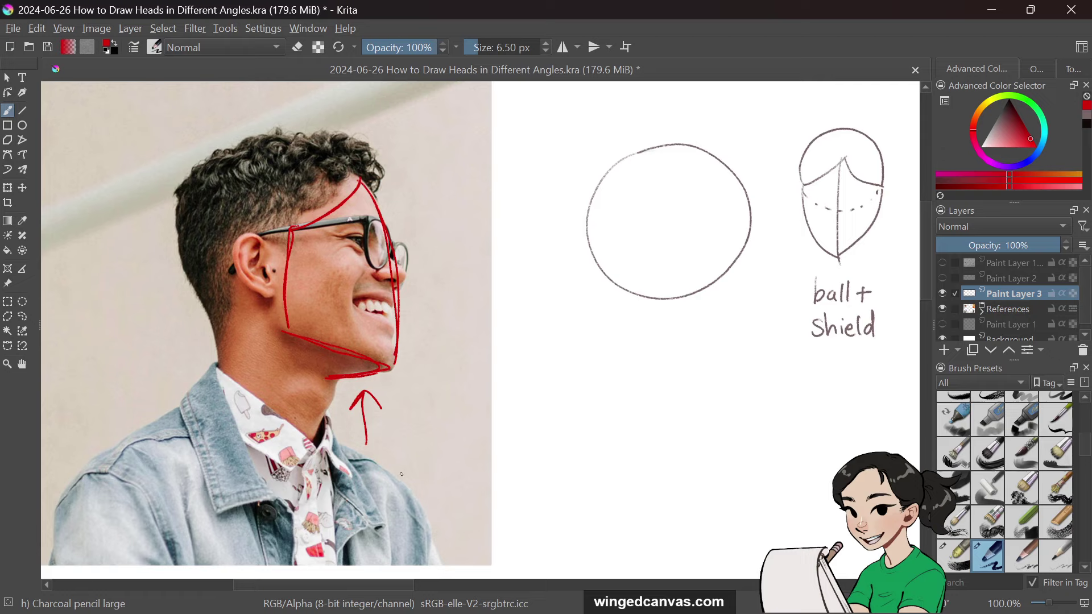
mouse_move(371, 492)
left_mouse_down()
mouse_move(374, 470)
mouse_move(371, 483)
left_mouse_up()
mouse_move(389, 472)
left_mouse_down()
mouse_move(451, 482)
mouse_move(454, 488)
left_mouse_up()
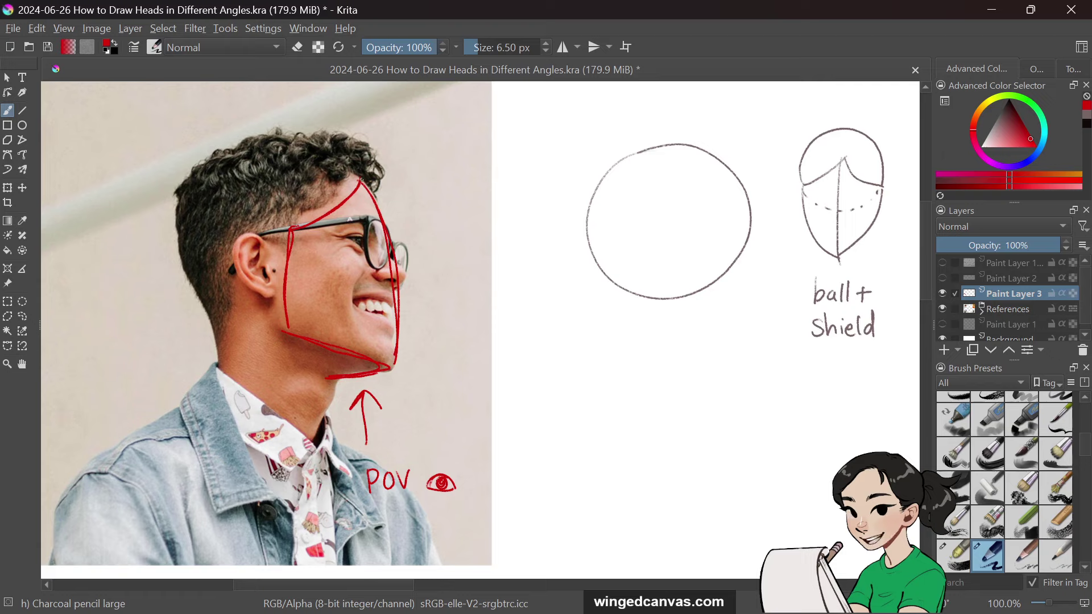
Step: Draw a red circle over the man's skull overlapping the face shield, redoing the first attempt
mouse_move(356, 171)
left_mouse_down()
mouse_move(301, 154)
mouse_move(228, 170)
mouse_move(194, 222)
mouse_move(214, 298)
mouse_move(287, 322)
mouse_move(372, 264)
mouse_move(374, 215)
left_mouse_up()
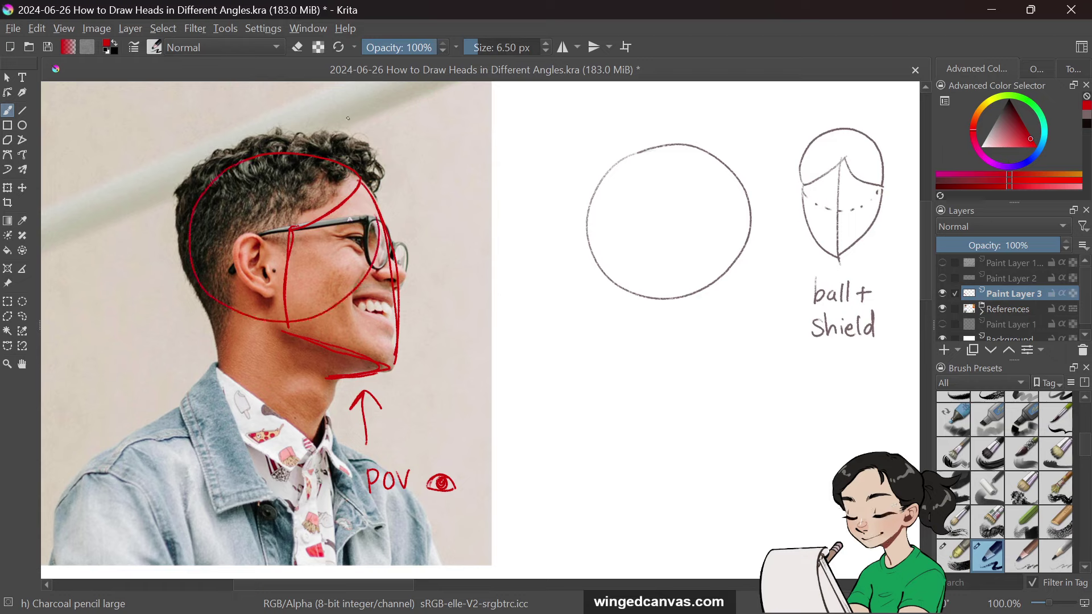
key("ctrl+z")
mouse_move(358, 170)
left_mouse_down()
mouse_move(268, 152)
mouse_move(185, 239)
mouse_move(211, 302)
mouse_move(318, 319)
mouse_move(373, 240)
mouse_move(374, 215)
left_mouse_up()
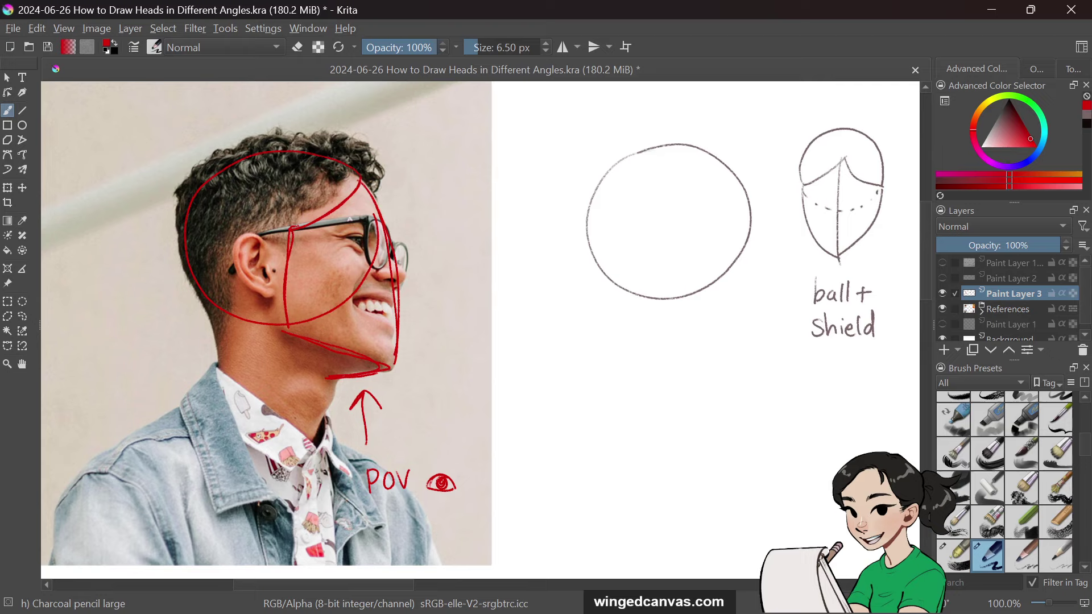
Step: Sketch a red oval below the large gray circle and extend a straight vertical face line down from its edge
mouse_move(541, 386)
left_mouse_down()
mouse_move(543, 401)
mouse_move(637, 412)
mouse_move(568, 344)
mouse_move(538, 370)
mouse_move(633, 419)
mouse_move(564, 340)
left_mouse_up()
key("ctrl+z")
key("ctrl+z")
mouse_move(544, 414)
left_mouse_down()
mouse_move(619, 343)
mouse_move(529, 395)
mouse_move(534, 417)
left_mouse_up()
key("ctrl+z")
mouse_move(566, 346)
left_mouse_down()
mouse_move(539, 384)
mouse_move(663, 354)
mouse_move(552, 350)
left_mouse_up()
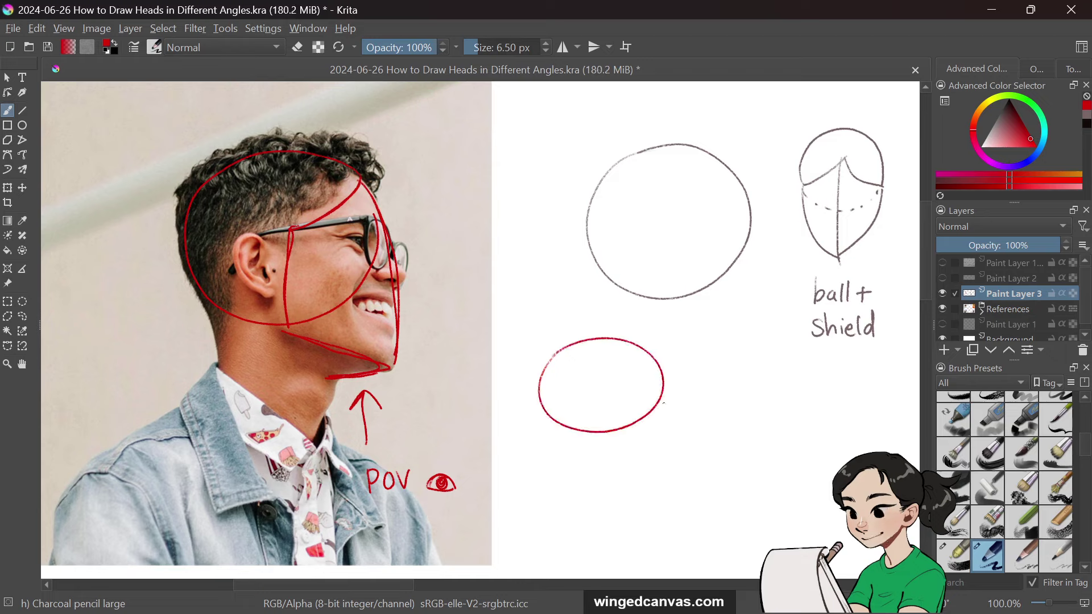
left_click_drag(663, 392, 661, 488)
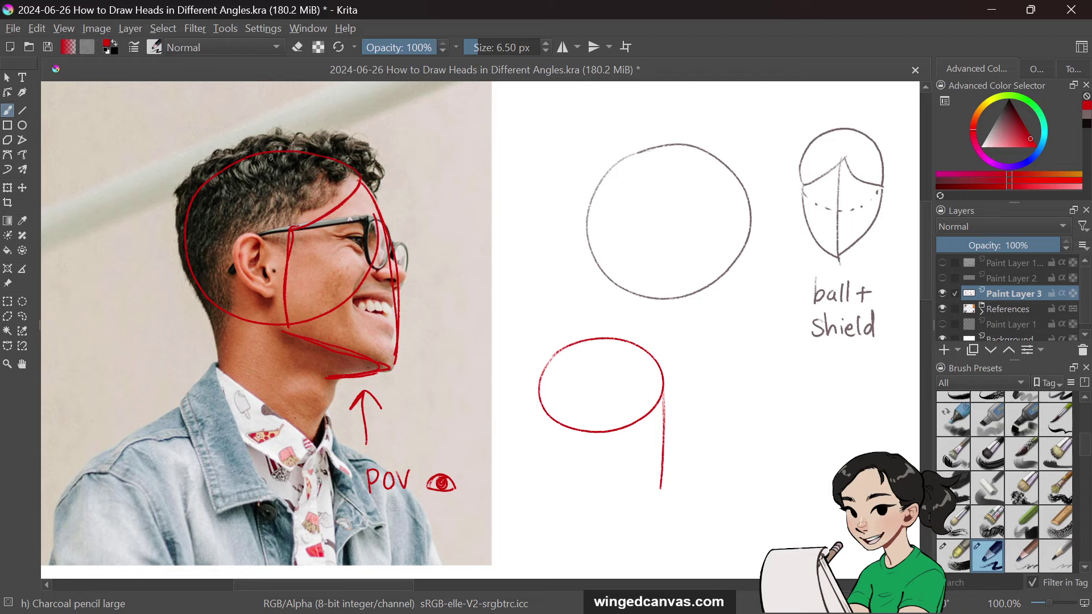
Step: Draw vertical and horizontal centre lines across the skull circle and an arrow pointing toward the ear
left_click_drag(271, 158, 287, 321)
left_click_drag(235, 241, 383, 220)
mouse_move(190, 344)
left_mouse_down()
mouse_move(233, 289)
mouse_move(234, 305)
left_mouse_up()
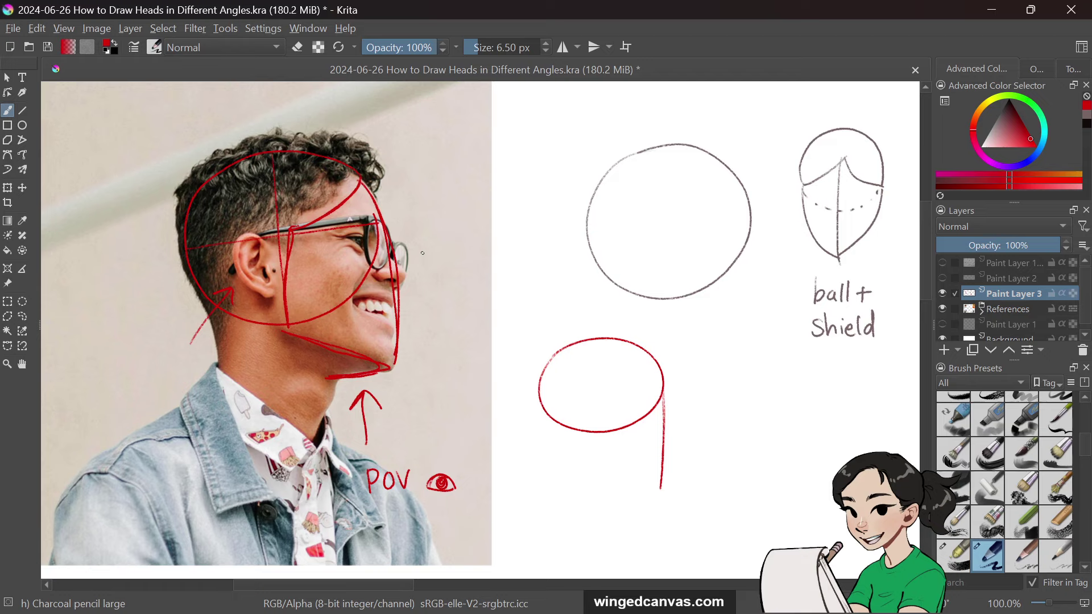
Step: Undo the skull's centre lines, the ear arrow, and the oval with its face line
key("ctrl+z")
key("ctrl+z")
key("ctrl+z")
key("ctrl+z")
key("ctrl+z")
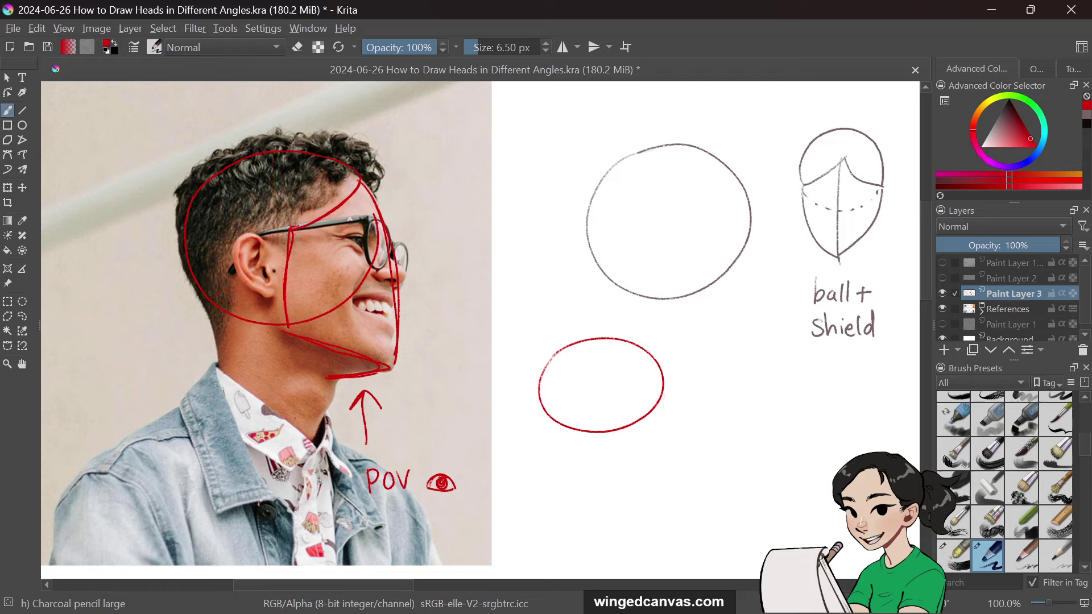
key("ctrl+z")
Step: Trace the underside of the nose, the mouth, the ear and the near eye over the photo in red
mouse_move(374, 272)
left_mouse_down()
mouse_move(394, 274)
mouse_move(396, 290)
mouse_move(381, 284)
left_mouse_up()
mouse_move(265, 250)
left_mouse_down()
mouse_move(233, 245)
mouse_move(250, 288)
mouse_move(275, 262)
left_mouse_up()
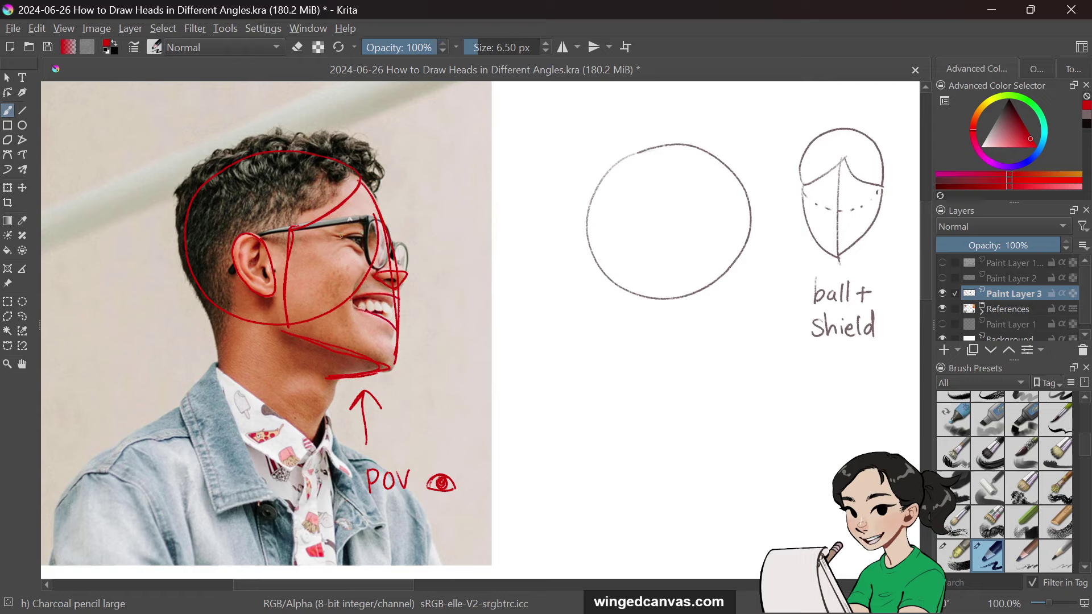
mouse_move(340, 233)
left_mouse_down()
mouse_move(368, 237)
mouse_move(370, 253)
left_mouse_up()
Step: Draw an arrow pointing at the face and handwrite the note "look for triangles" beside it
mouse_move(447, 281)
left_mouse_down()
mouse_move(417, 301)
mouse_move(438, 297)
left_mouse_up()
mouse_move(460, 257)
left_mouse_down()
mouse_move(459, 280)
mouse_move(470, 267)
left_mouse_up()
mouse_move(481, 265)
left_mouse_down()
mouse_move(480, 275)
mouse_move(509, 277)
left_mouse_up()
left_click_drag(505, 264, 522, 265)
left_click_drag(530, 274, 541, 257)
mouse_move(463, 297)
left_mouse_down()
mouse_move(466, 323)
mouse_move(472, 307)
left_mouse_up()
mouse_move(478, 311)
left_mouse_down()
mouse_move(479, 325)
mouse_move(482, 308)
mouse_move(488, 325)
mouse_move(516, 316)
left_mouse_up()
left_click_drag(521, 306, 520, 336)
mouse_move(536, 288)
left_mouse_down()
mouse_move(522, 336)
mouse_move(556, 310)
left_mouse_up()
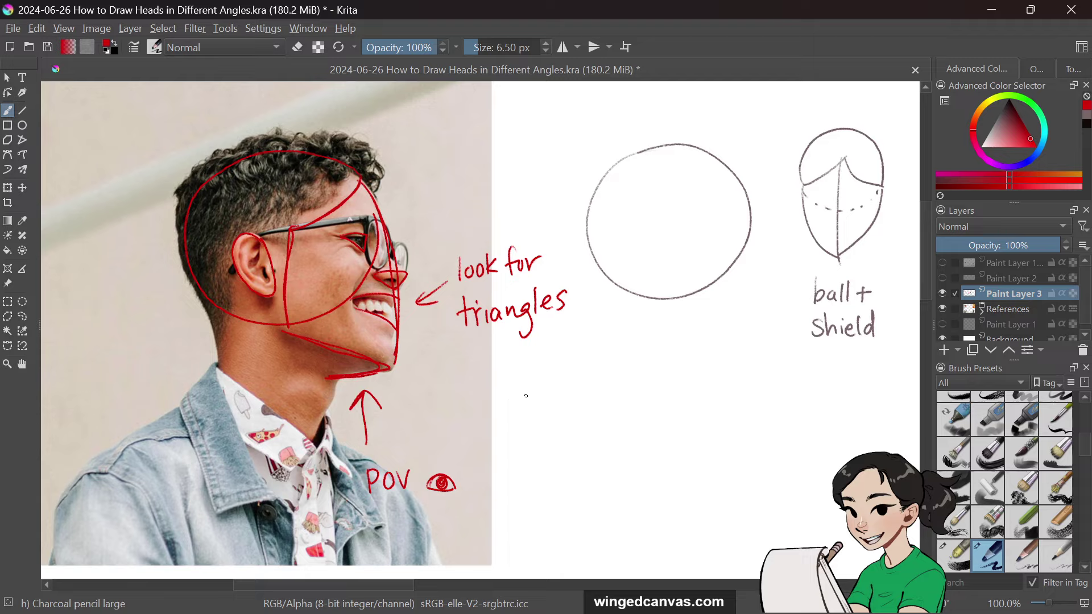
Step: Sketch three example triangles below the handwritten note and add an exclamation mark after it
mouse_move(522, 394)
left_mouse_down()
mouse_move(567, 393)
mouse_move(546, 410)
mouse_move(524, 399)
mouse_move(541, 405)
mouse_move(554, 438)
mouse_move(550, 468)
left_mouse_up()
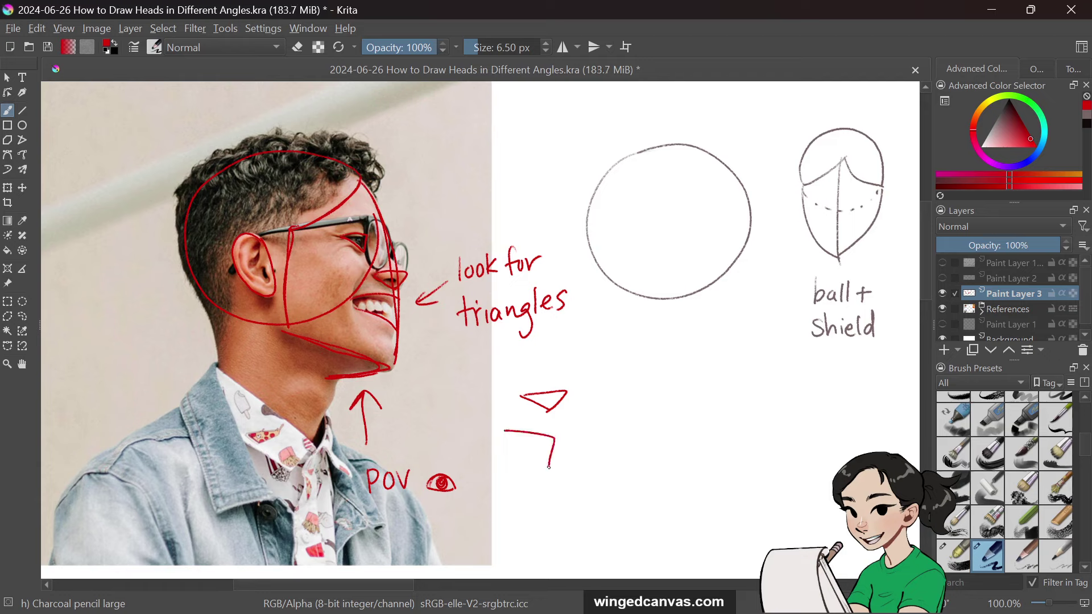
left_click_drag(503, 432, 551, 462)
mouse_move(486, 361)
left_mouse_down()
mouse_move(519, 356)
mouse_move(515, 372)
left_mouse_up()
key("ctrl+z")
key("ctrl+z")
mouse_move(500, 357)
left_mouse_down()
mouse_move(526, 348)
mouse_move(525, 365)
mouse_move(493, 360)
left_mouse_up()
left_click_drag(579, 265, 579, 301)
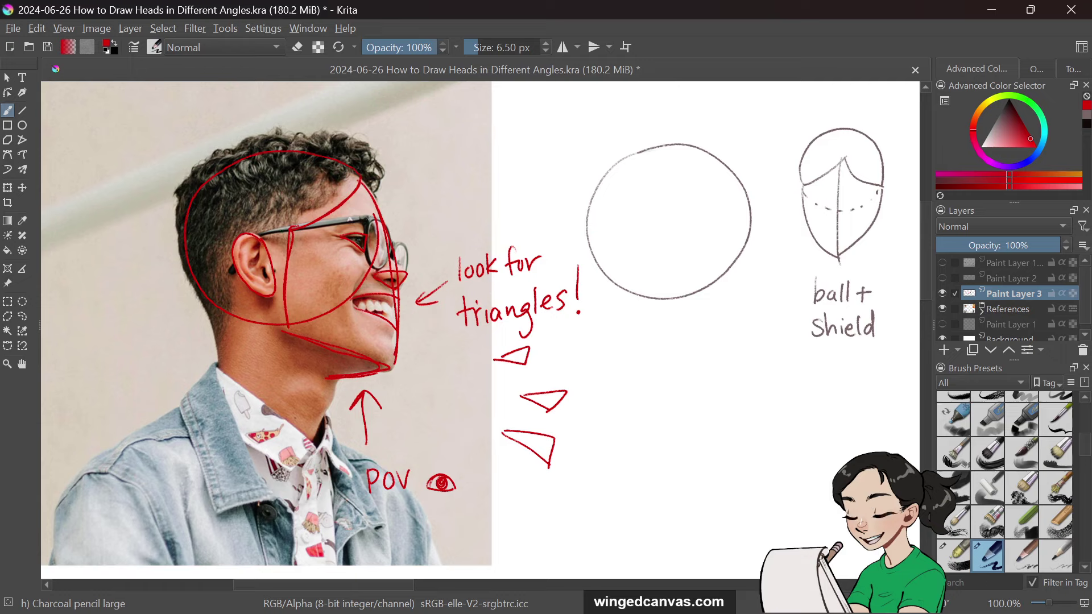
Step: Outline the glasses frame and side arm in red, and draw two diverging direction arrows above the head
left_click_drag(390, 232, 408, 247)
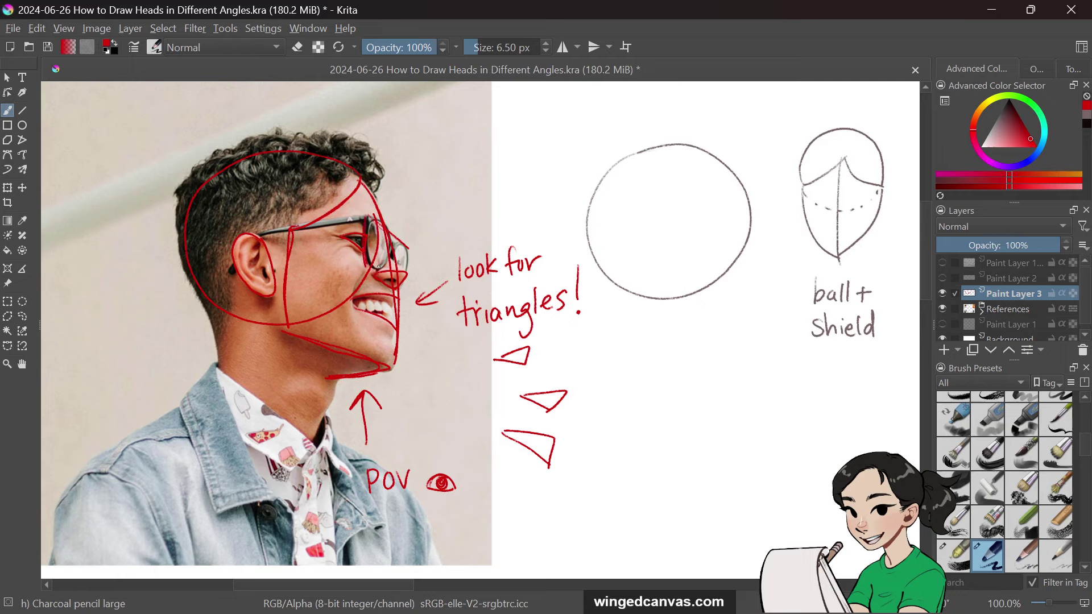
left_click_drag(408, 249, 405, 279)
mouse_move(406, 284)
left_mouse_down()
mouse_move(392, 262)
mouse_move(366, 265)
mouse_move(408, 275)
left_mouse_up()
left_click_drag(261, 234, 362, 218)
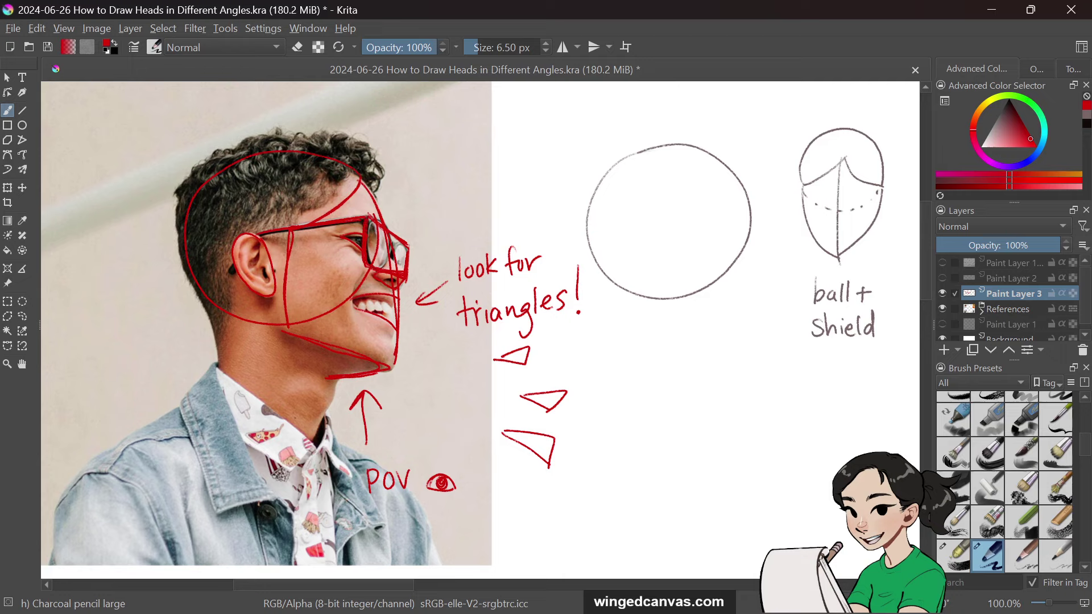
mouse_move(251, 114)
left_mouse_down()
mouse_move(348, 100)
mouse_move(409, 122)
mouse_move(413, 135)
mouse_move(263, 122)
left_mouse_up()
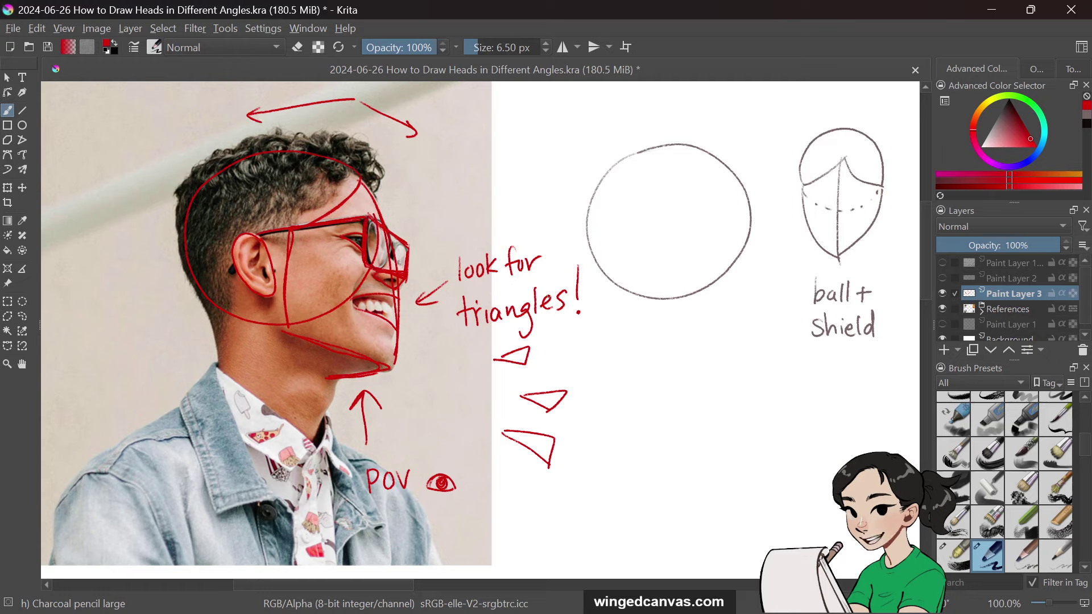
Step: Sketch a perspective box with crossing diagonals, brackets above its two halves, and two lens ovals to explain the glasses' foreshortening
mouse_move(465, 152)
left_mouse_down()
mouse_move(464, 201)
mouse_move(535, 168)
left_mouse_up()
left_click_drag(463, 202, 528, 205)
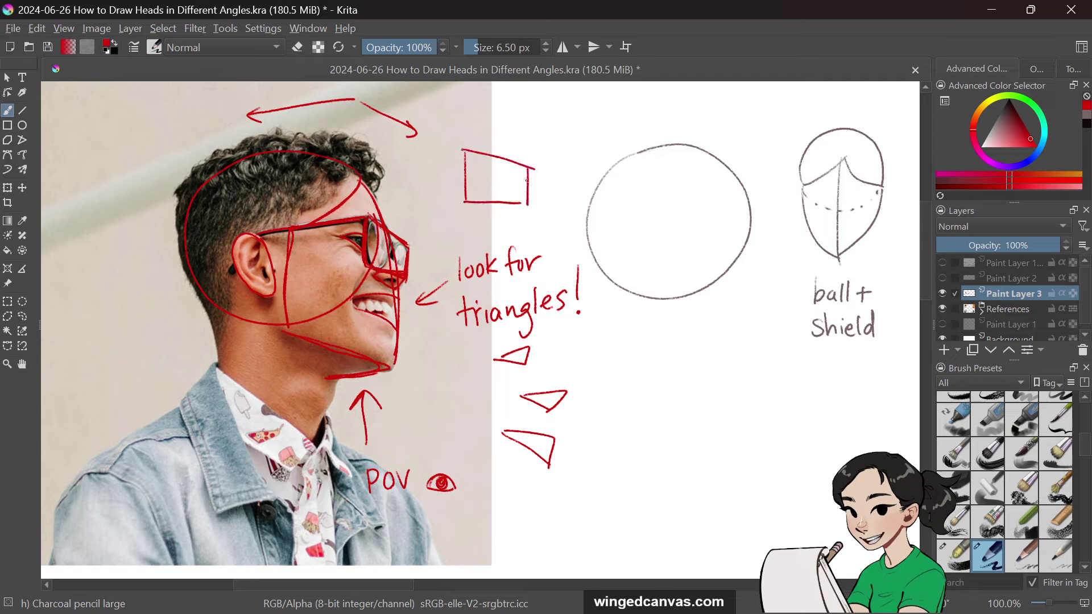
mouse_move(465, 151)
left_mouse_down()
mouse_move(521, 202)
mouse_move(526, 166)
mouse_move(505, 198)
left_mouse_up()
mouse_move(463, 139)
left_mouse_down()
mouse_move(498, 130)
mouse_move(499, 146)
mouse_move(521, 136)
mouse_move(530, 152)
left_mouse_up()
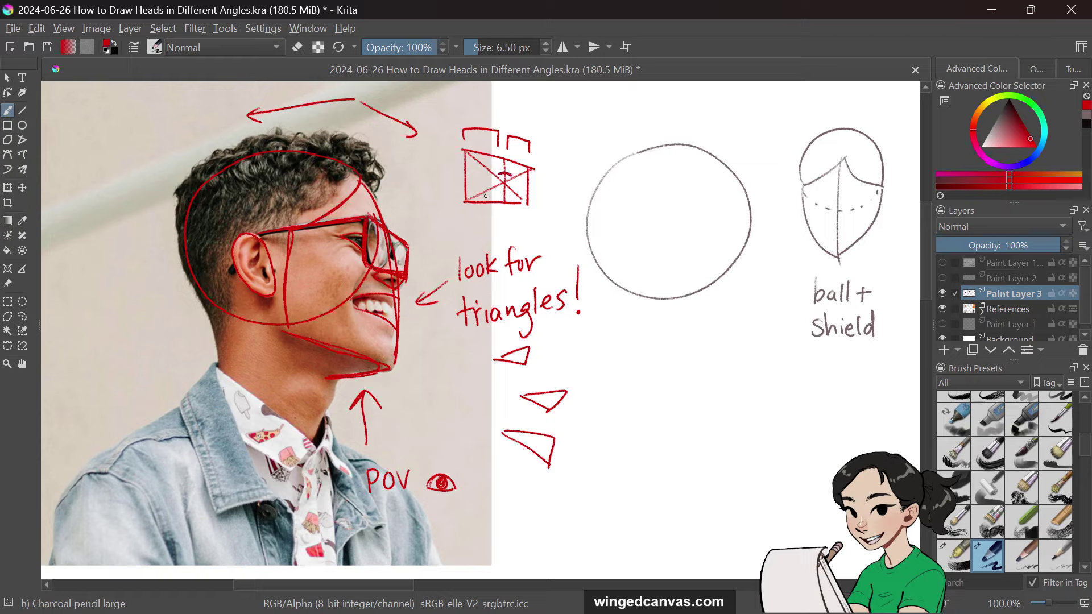
mouse_move(499, 189)
left_mouse_down()
mouse_move(477, 154)
mouse_move(494, 192)
mouse_move(522, 170)
mouse_move(507, 178)
mouse_move(510, 198)
mouse_move(512, 169)
left_mouse_up()
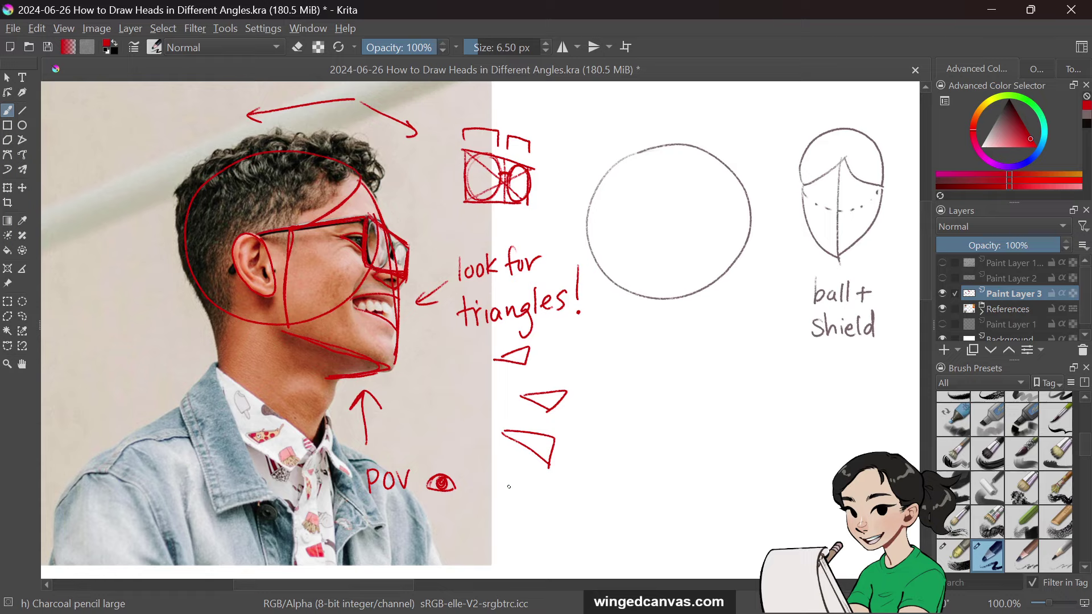
Step: Add a fourth example triangle beside the POV eye and hatch the triangles under the jaw, mouth, eye and nose
mouse_move(477, 468)
left_mouse_down()
mouse_move(543, 498)
mouse_move(500, 503)
left_mouse_up()
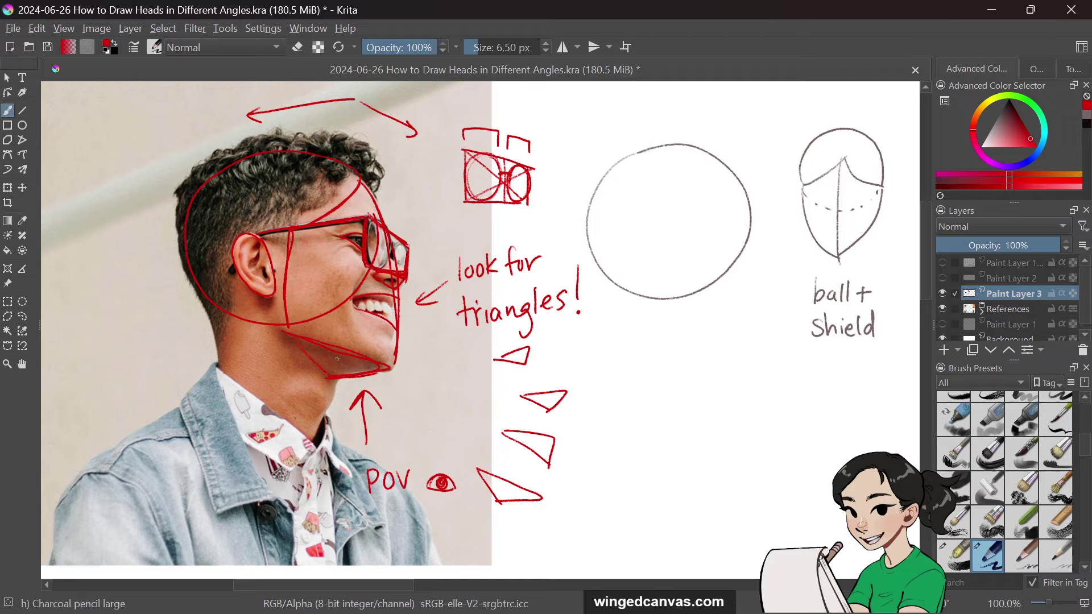
mouse_move(291, 341)
left_mouse_down()
mouse_move(328, 371)
mouse_move(342, 369)
mouse_move(338, 352)
mouse_move(370, 366)
left_mouse_up()
mouse_move(355, 299)
left_mouse_down()
mouse_move(391, 320)
mouse_move(399, 310)
left_mouse_up()
left_click_drag(357, 240, 360, 236)
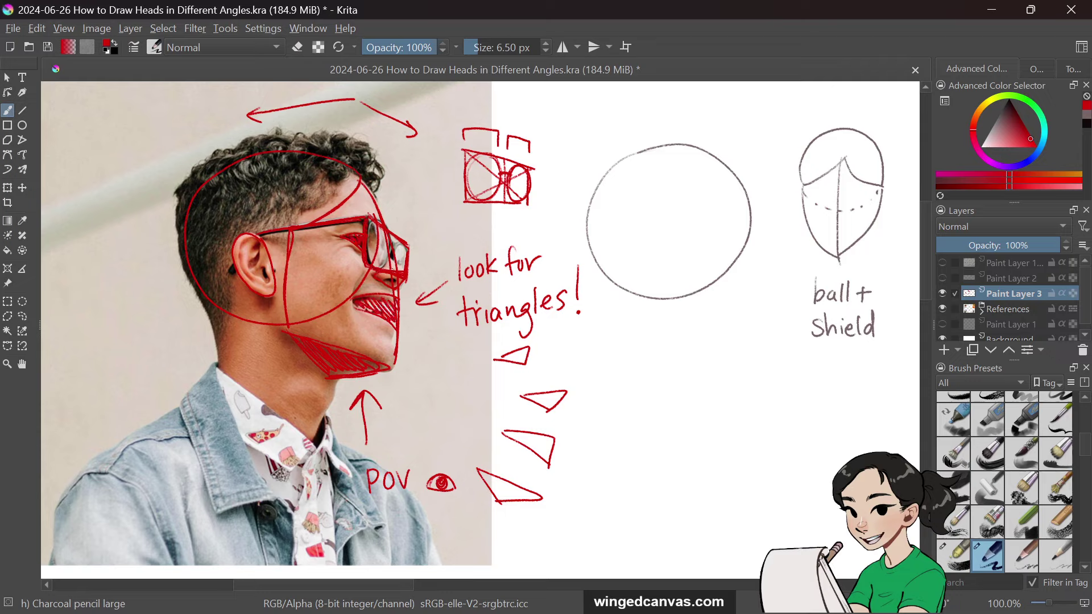
left_click_drag(392, 272, 399, 286)
Step: Draw the front and back neck lines with the jaw corner, and hide the References layer
mouse_move(339, 377)
left_mouse_down()
mouse_move(316, 431)
mouse_move(321, 423)
left_mouse_up()
left_click_drag(272, 308, 279, 325)
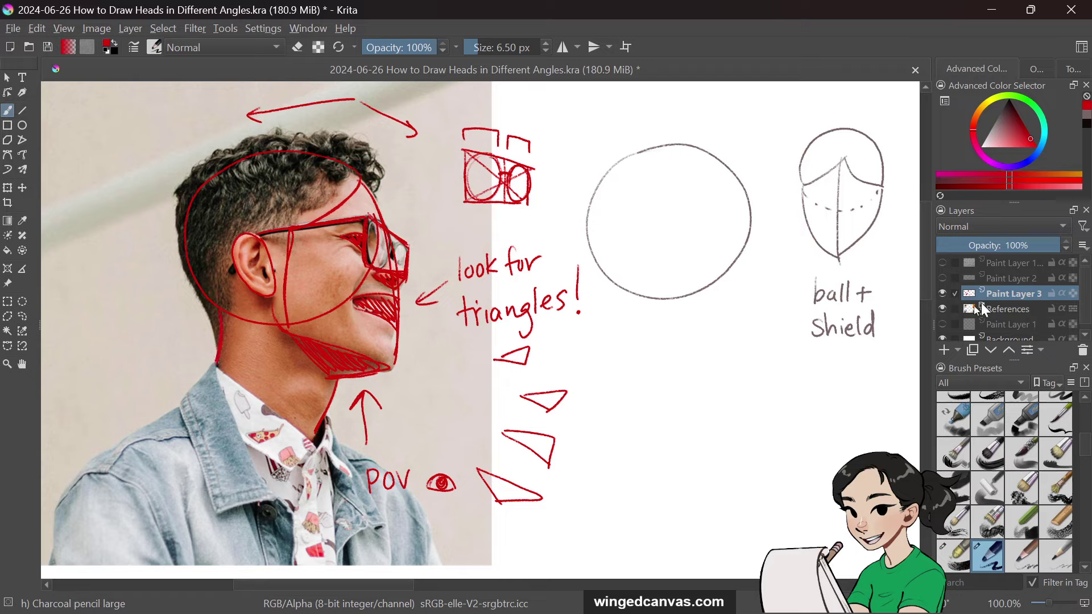
left_click(941, 308)
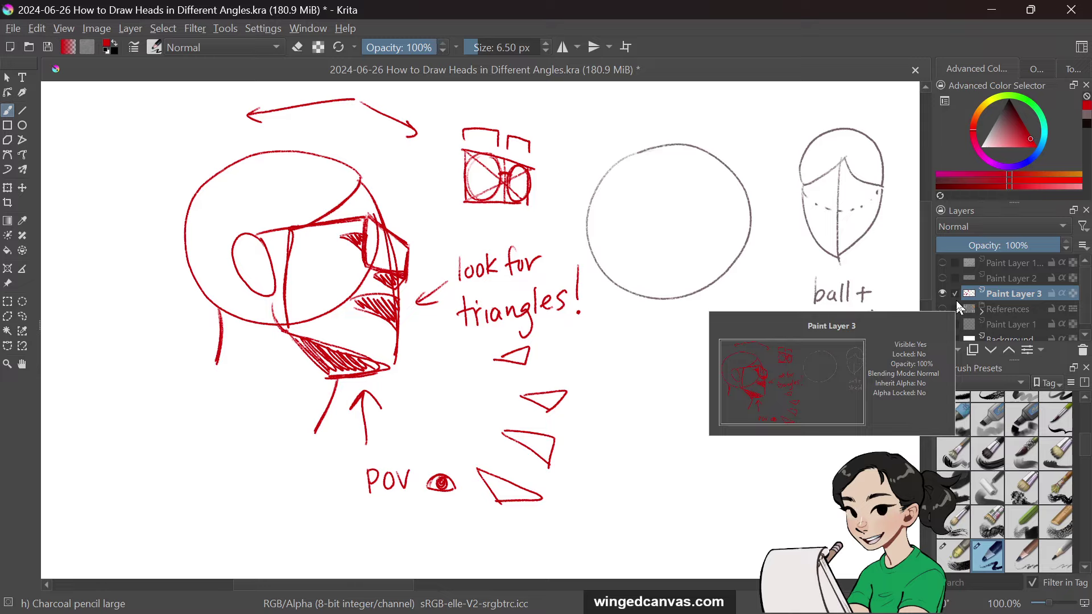
Step: Show the References layer again beneath the red head construction
left_click(943, 293)
left_click(943, 294)
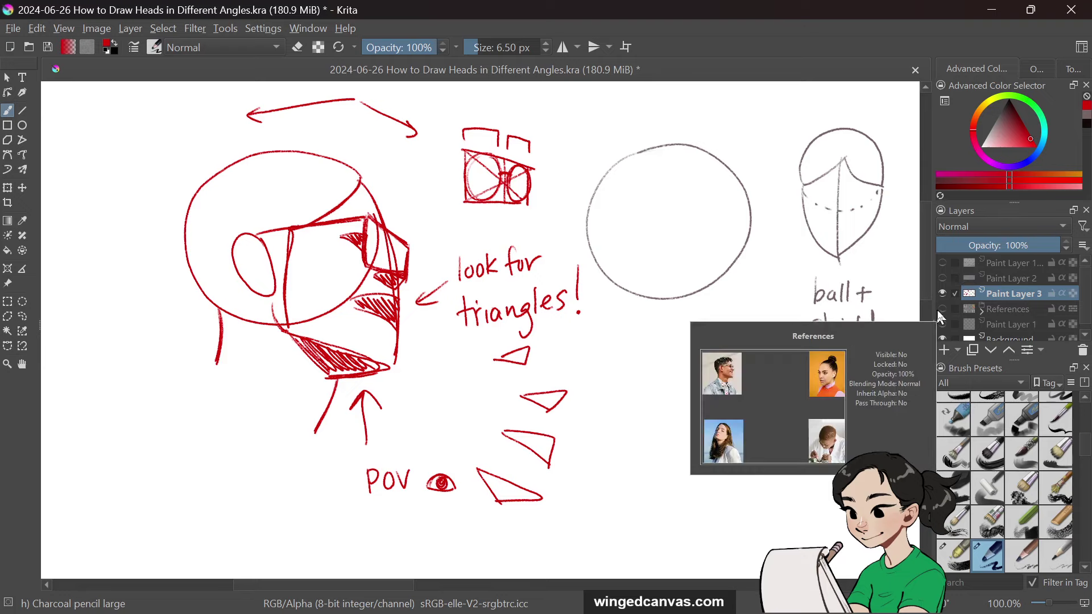
left_click(943, 308)
left_click(944, 309)
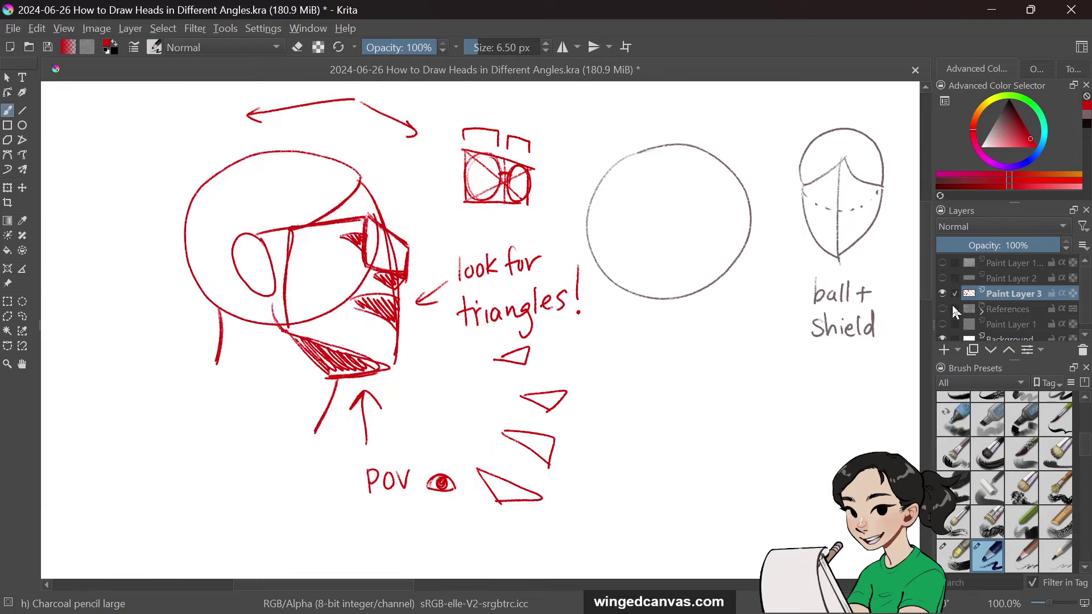
left_click(946, 309)
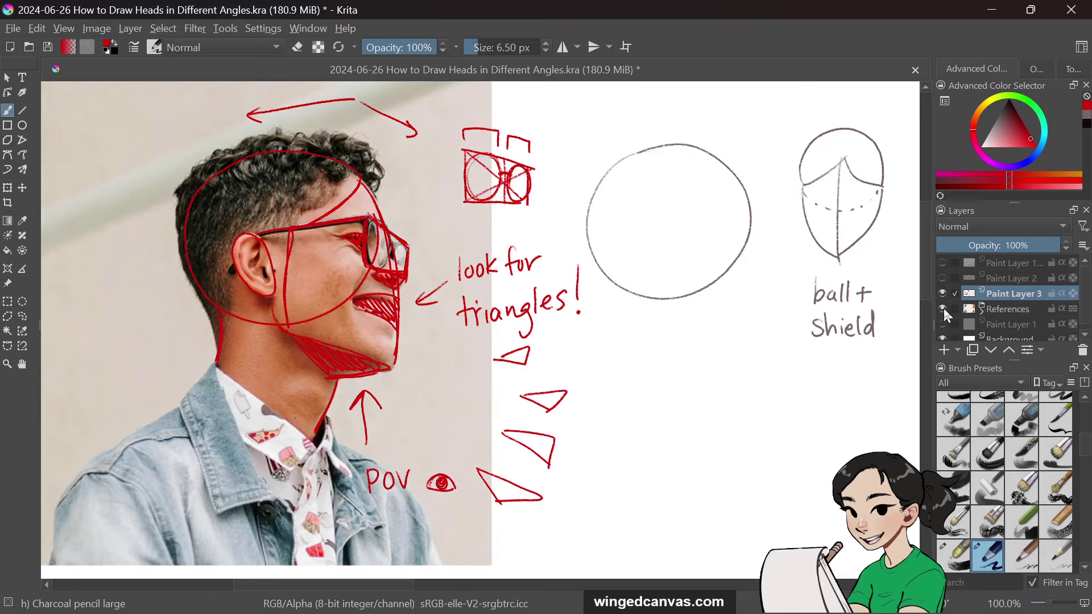
Step: Draw an arrow at the upper back of the head, outline the hair mass around the ball, and hide the References layer
mouse_move(943, 308)
mouse_move(202, 110)
left_mouse_down()
mouse_move(215, 155)
mouse_move(223, 136)
left_mouse_up()
mouse_move(174, 196)
left_mouse_down()
mouse_move(173, 220)
mouse_move(179, 192)
mouse_move(182, 268)
mouse_move(177, 214)
mouse_move(196, 301)
left_mouse_up()
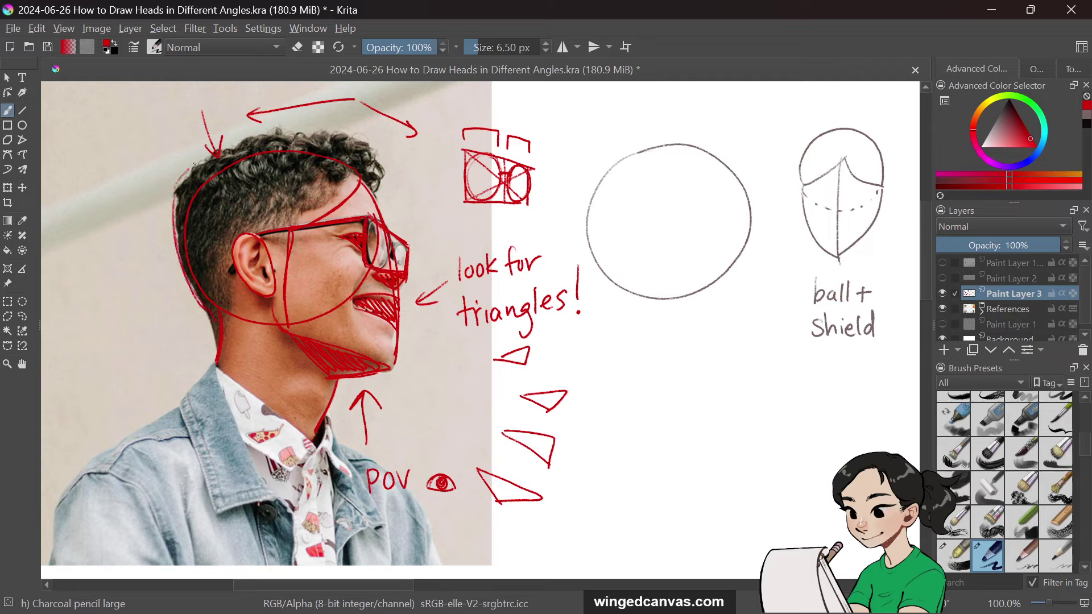
mouse_move(186, 179)
left_mouse_down()
mouse_move(302, 131)
mouse_move(358, 138)
mouse_move(349, 135)
mouse_move(376, 183)
left_mouse_up()
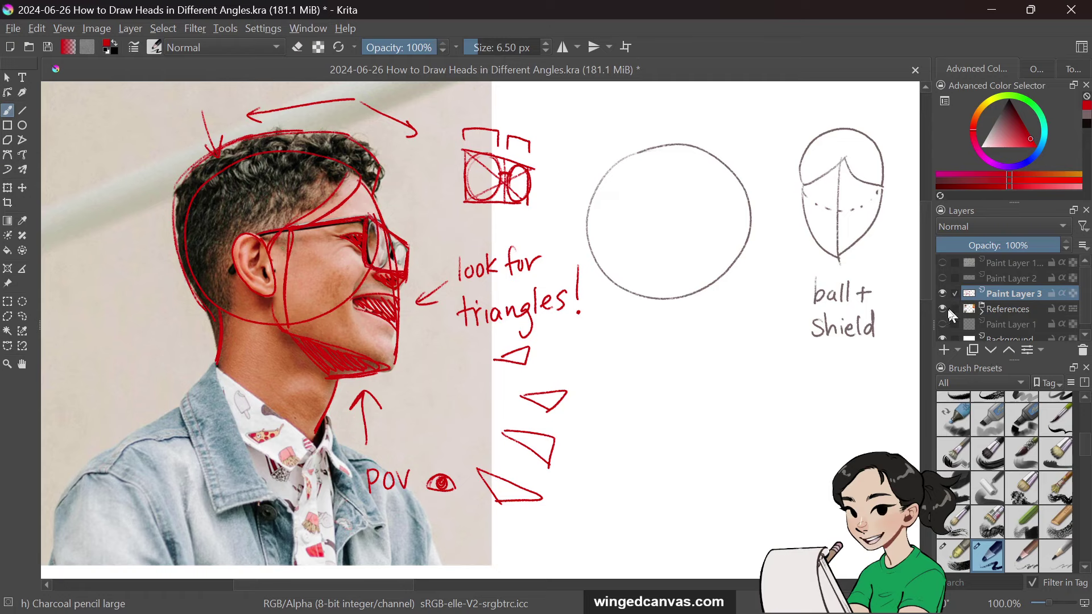
left_click(943, 308)
Step: Hide Paint Layer 3, show the References layer, and briefly check what Paint Layer 2 contains
mouse_move(974, 309)
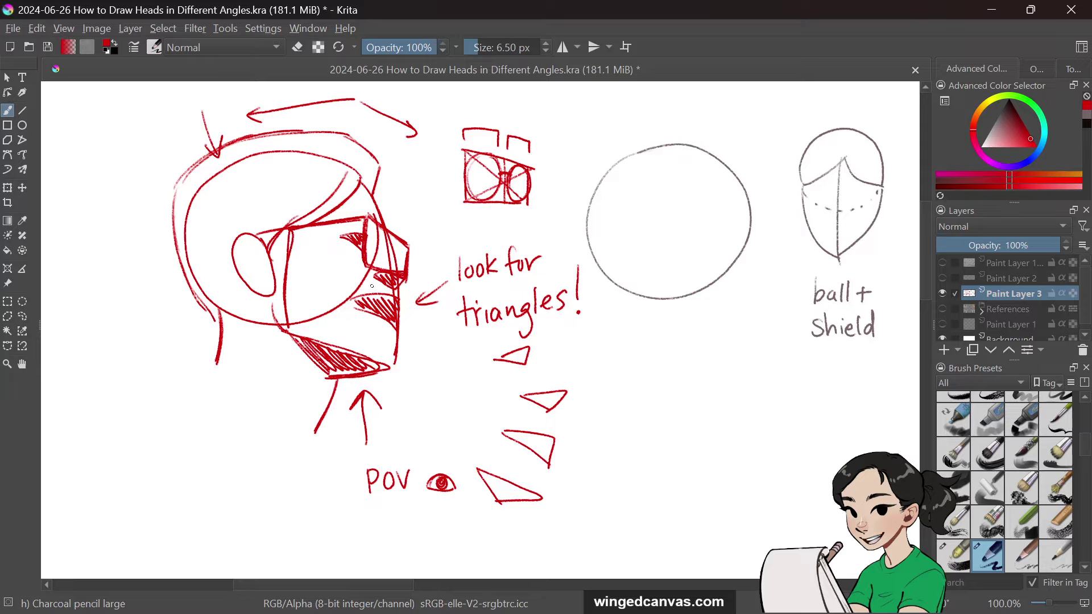
left_click(942, 294)
left_click(944, 308)
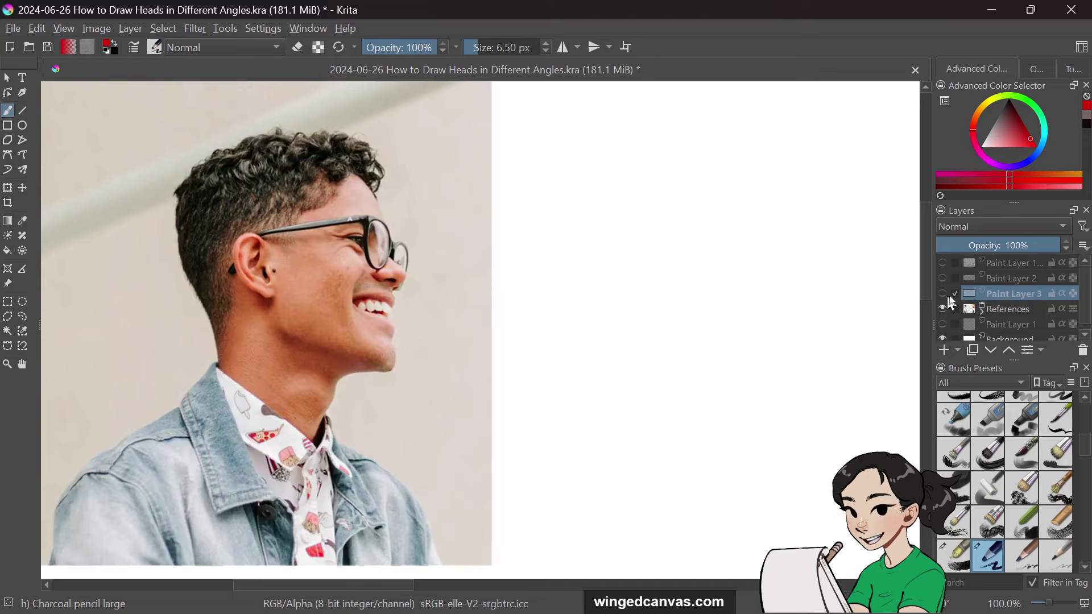
left_click(942, 294)
left_click(944, 294)
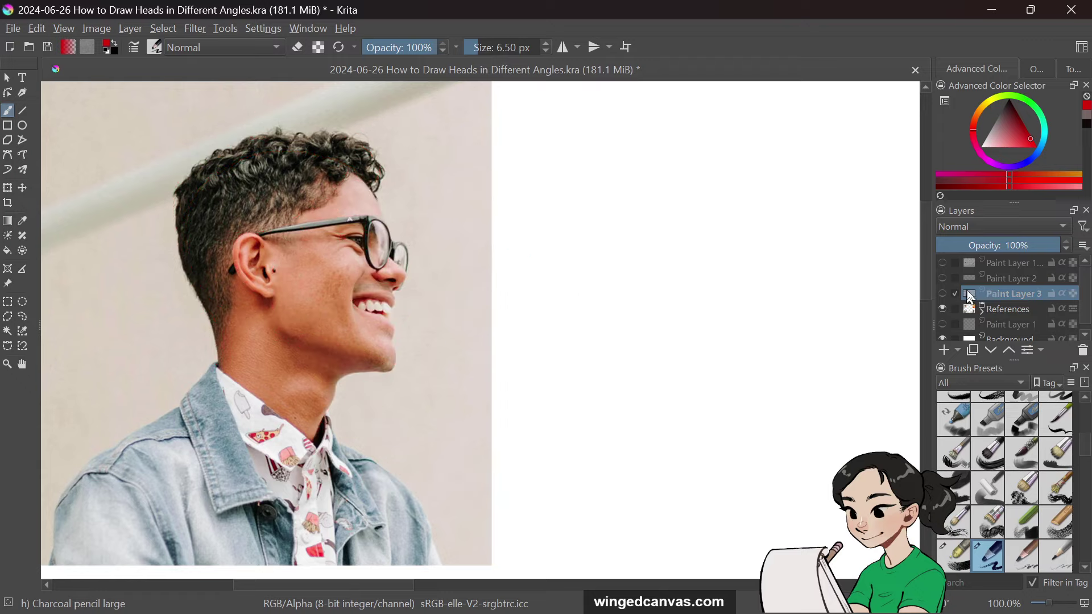
left_click(943, 278)
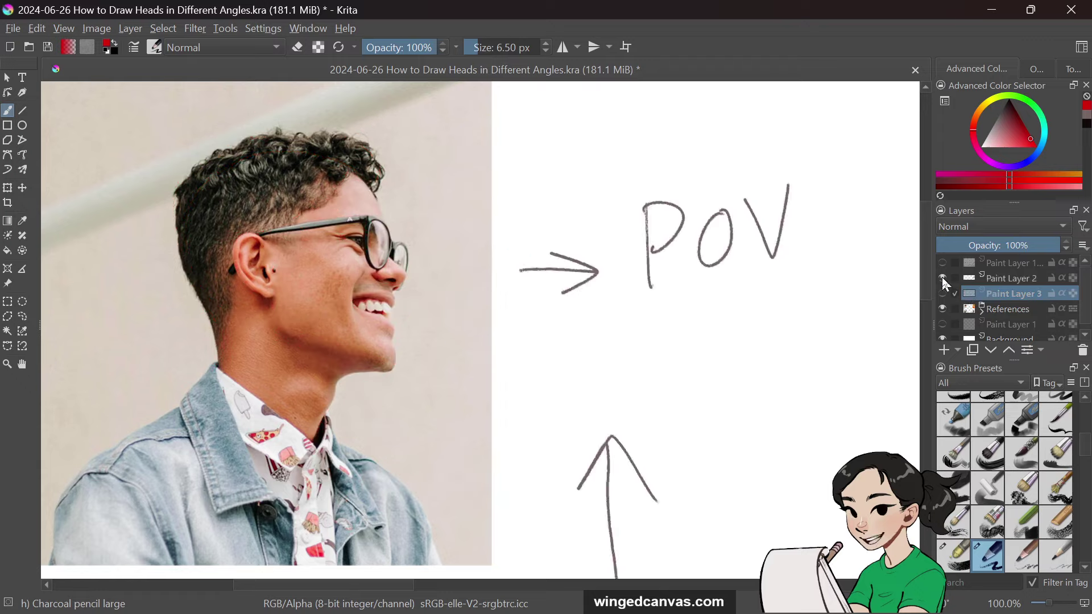
left_click(943, 278)
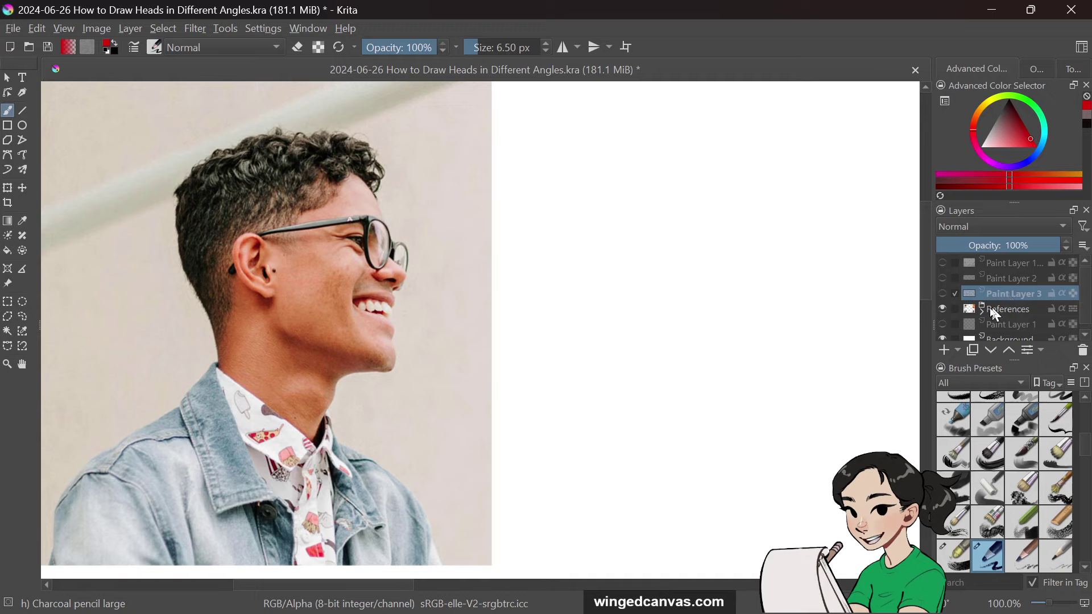
Step: Add a new paint layer above Paint Layer 3 and name it freehand
left_click(945, 351)
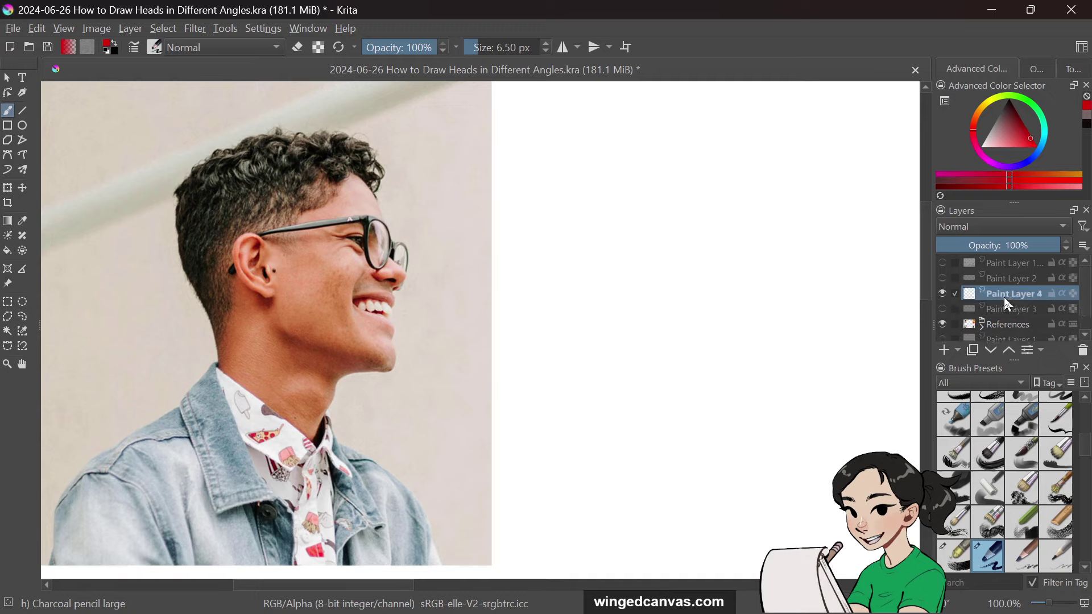
double_click(1003, 296)
type("f")
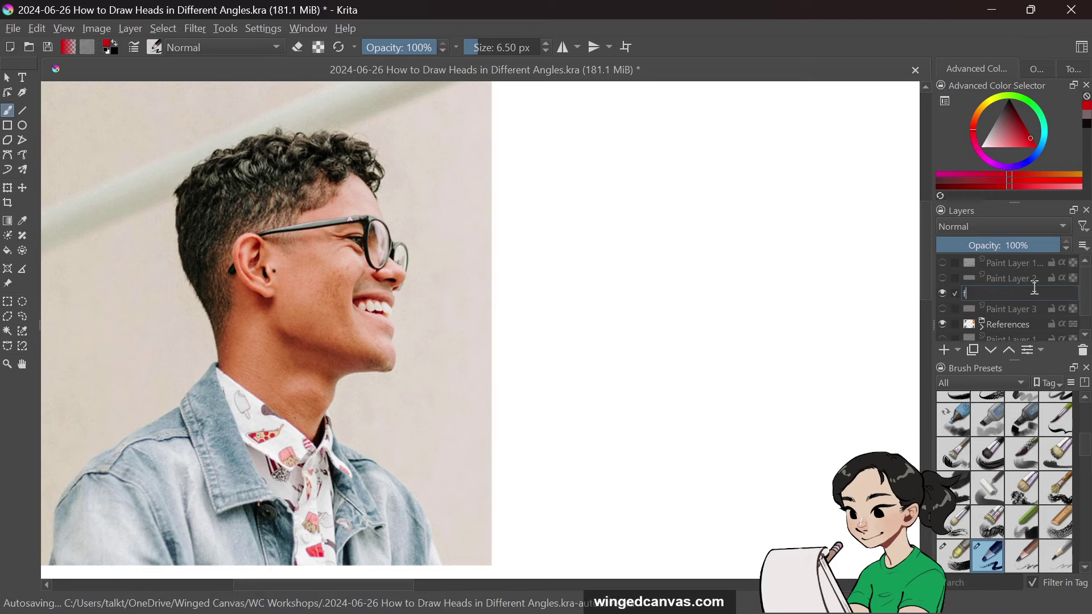
type("reehand")
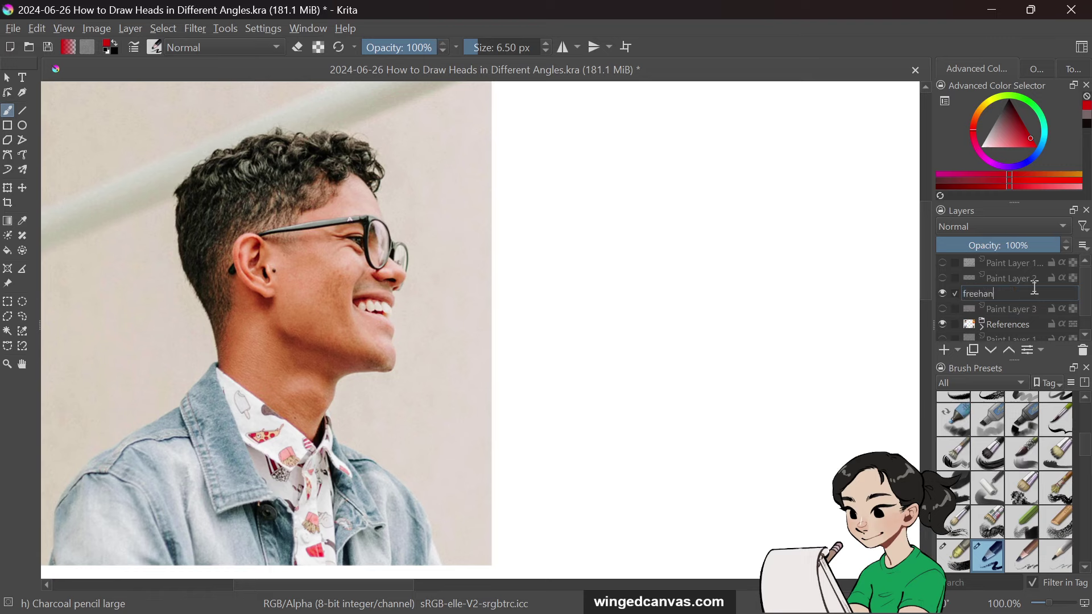
key("Return")
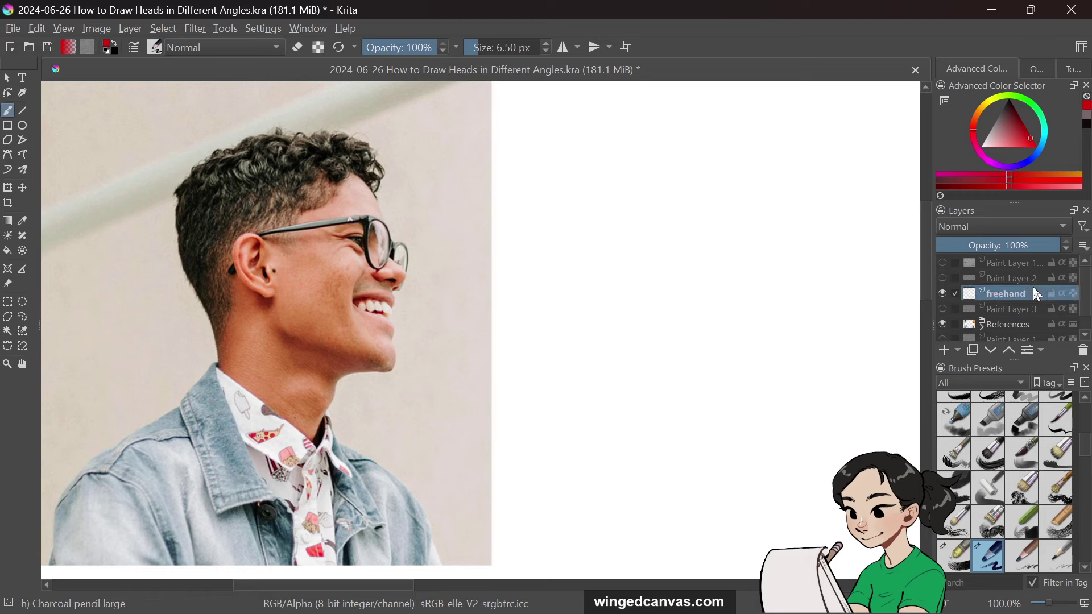
Step: Rename Paint Layer 3 to tracing and make the freehand layer active again
double_click(1004, 311)
type("tracing")
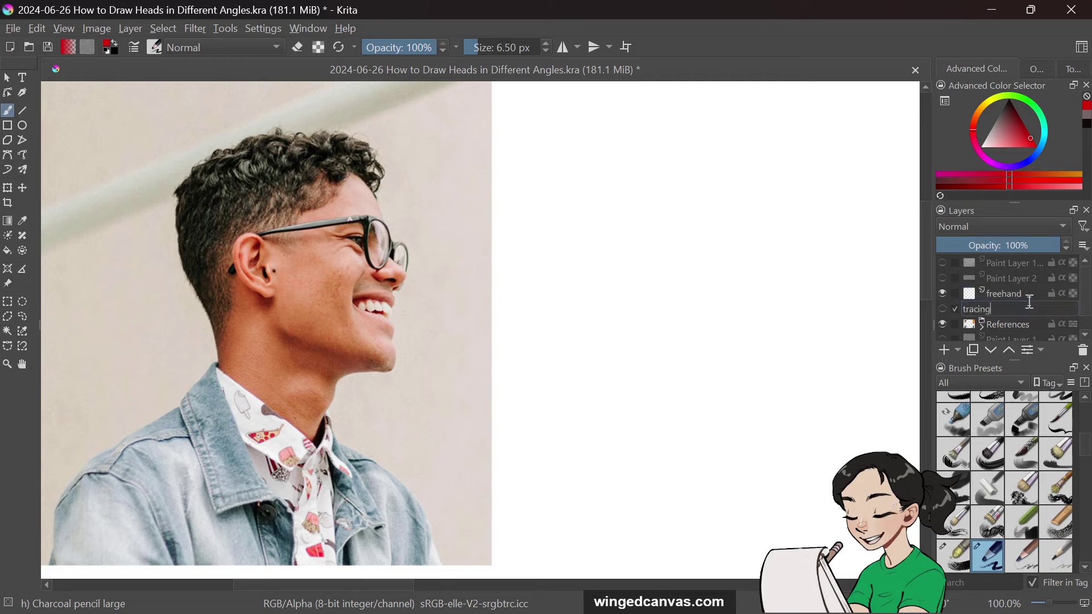
key("Return")
left_click(1021, 295)
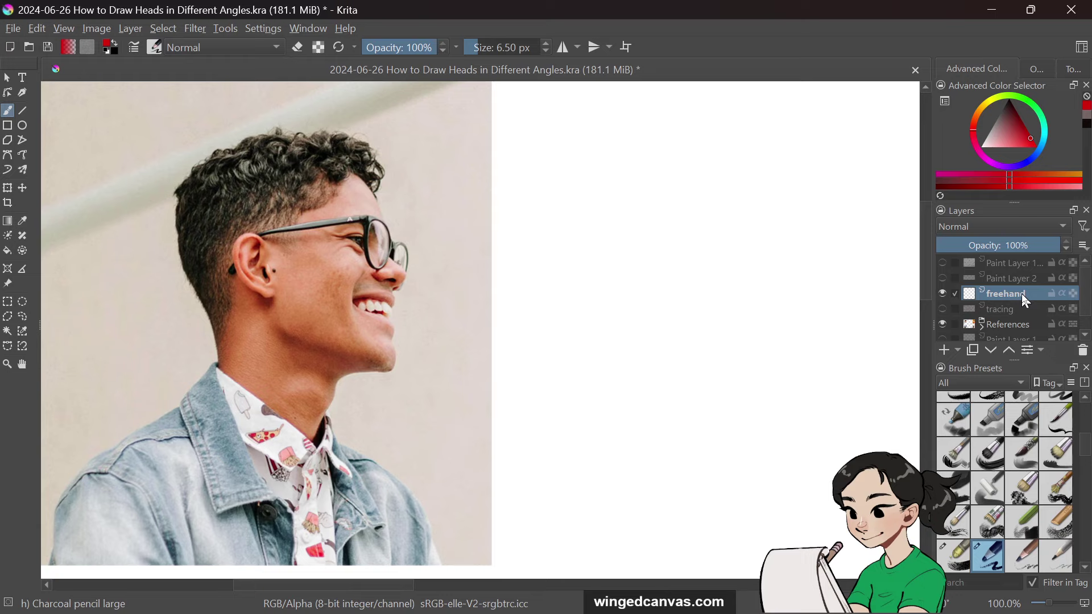
Step: Set up the Chalk Soft brush at 7.31 px with a muted brownish-grey colour for sketching beside the man's photo
left_click(558, 586)
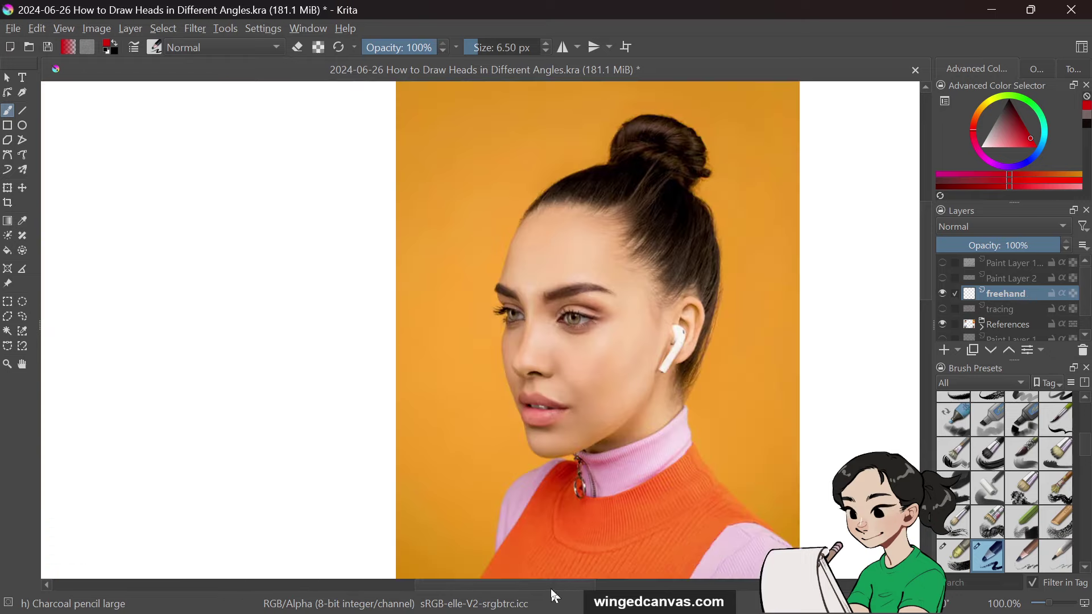
left_click_drag(551, 590, 371, 556)
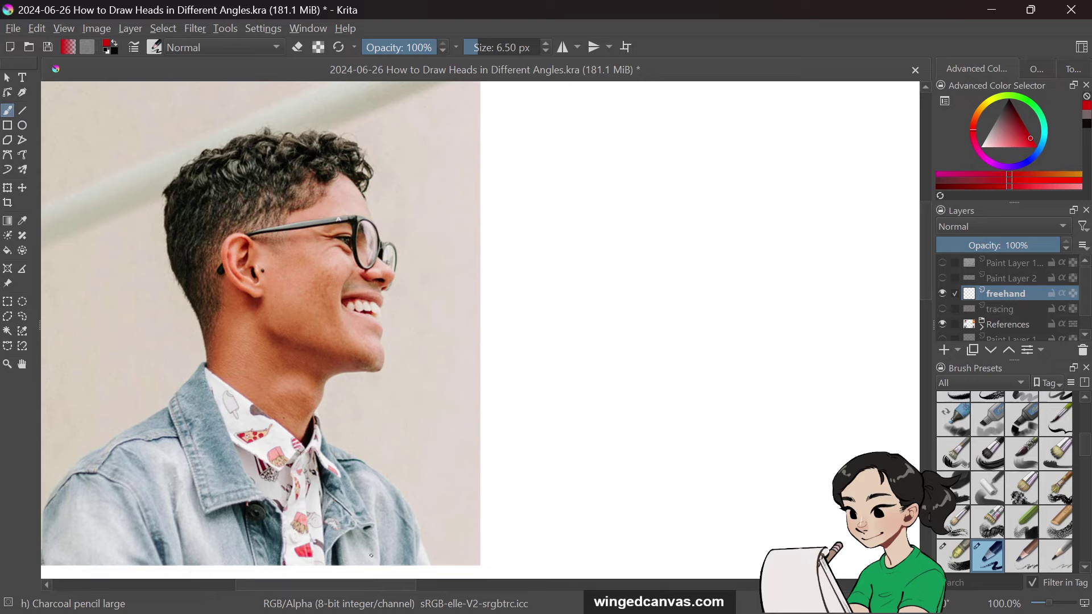
left_click(1005, 115)
left_click(1007, 111)
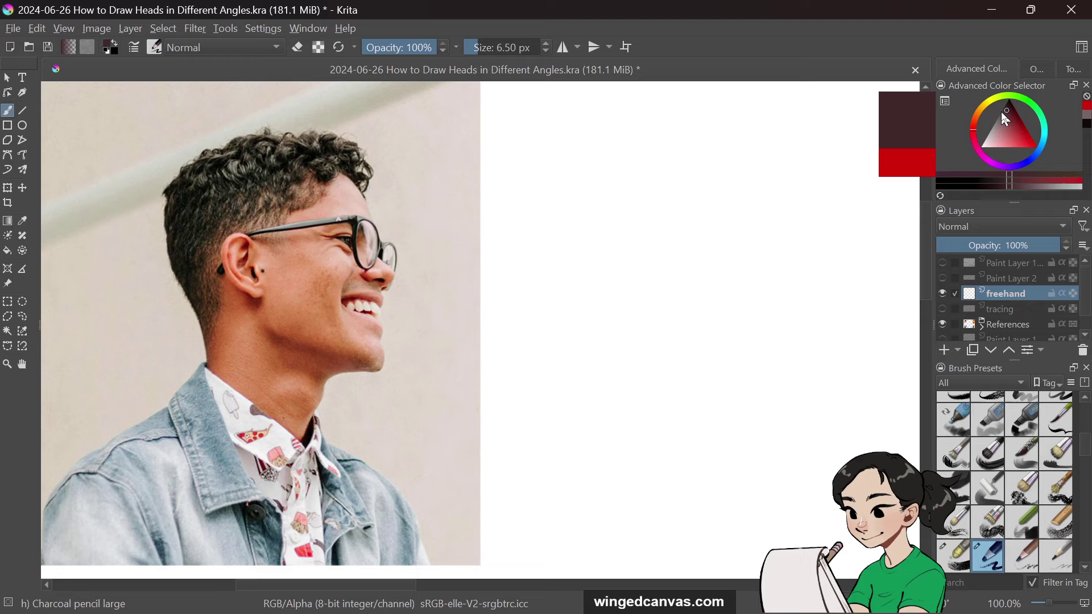
right_click(719, 245)
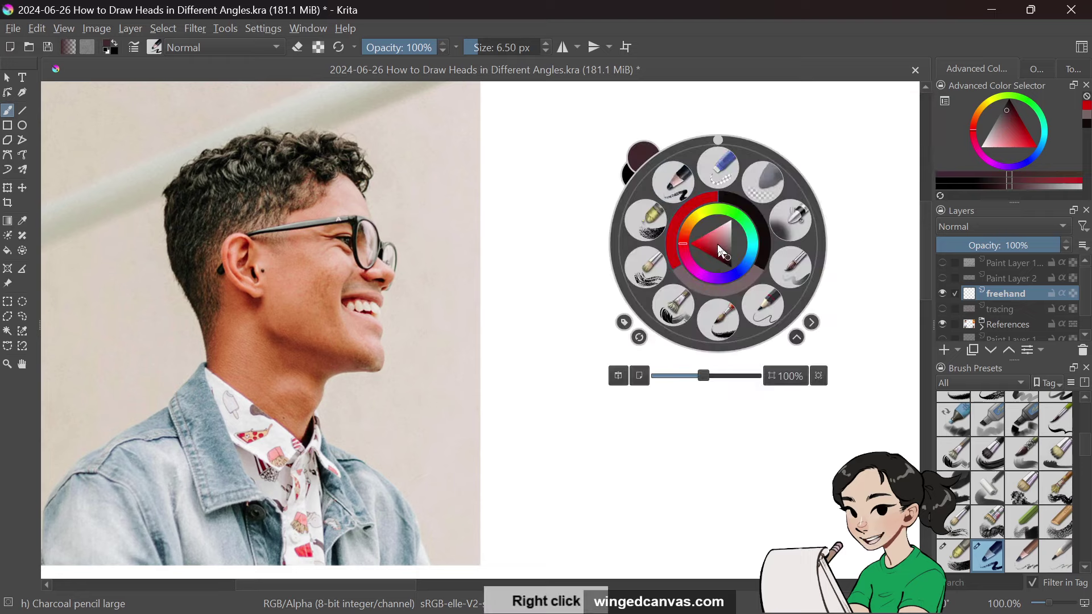
left_click(652, 230)
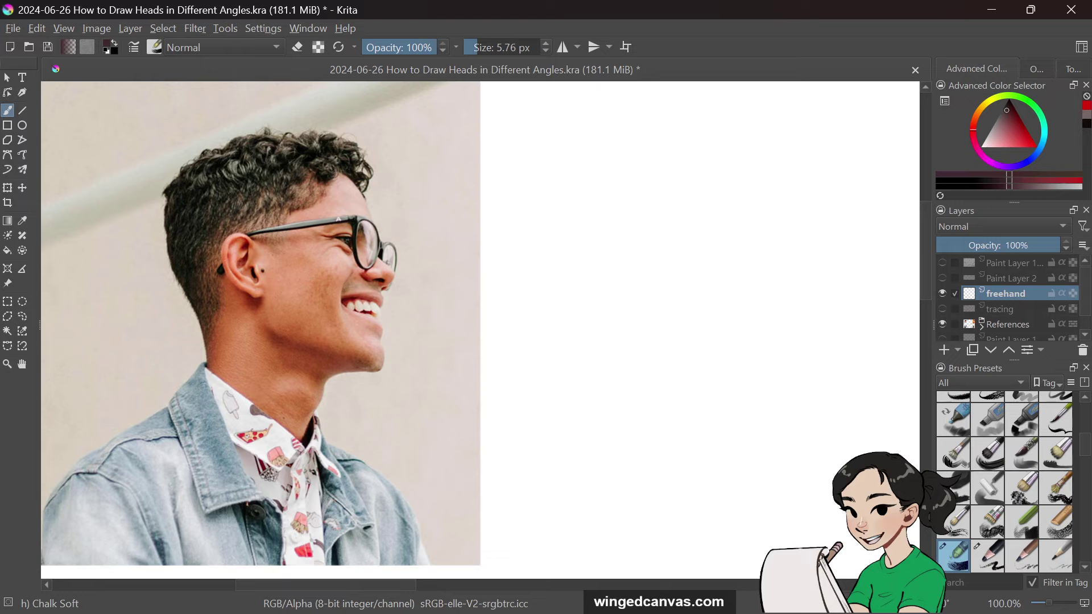
key("bracketright")
key("bracketright")
key("bracketright")
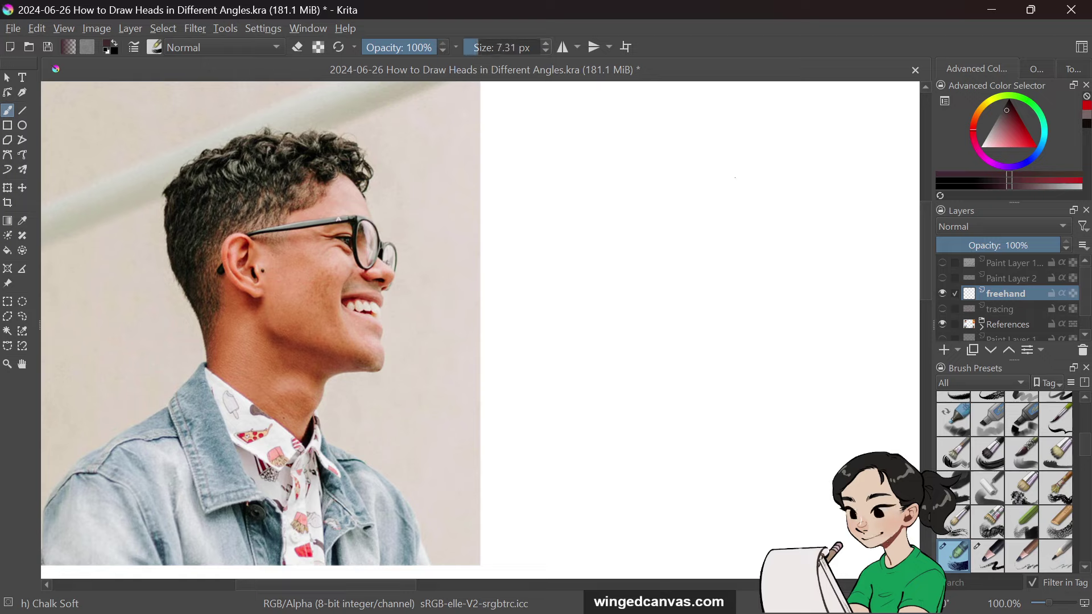
mouse_move(751, 256)
left_mouse_down()
mouse_move(720, 147)
mouse_move(699, 296)
left_mouse_up()
key("ctrl+z")
left_click(1000, 120)
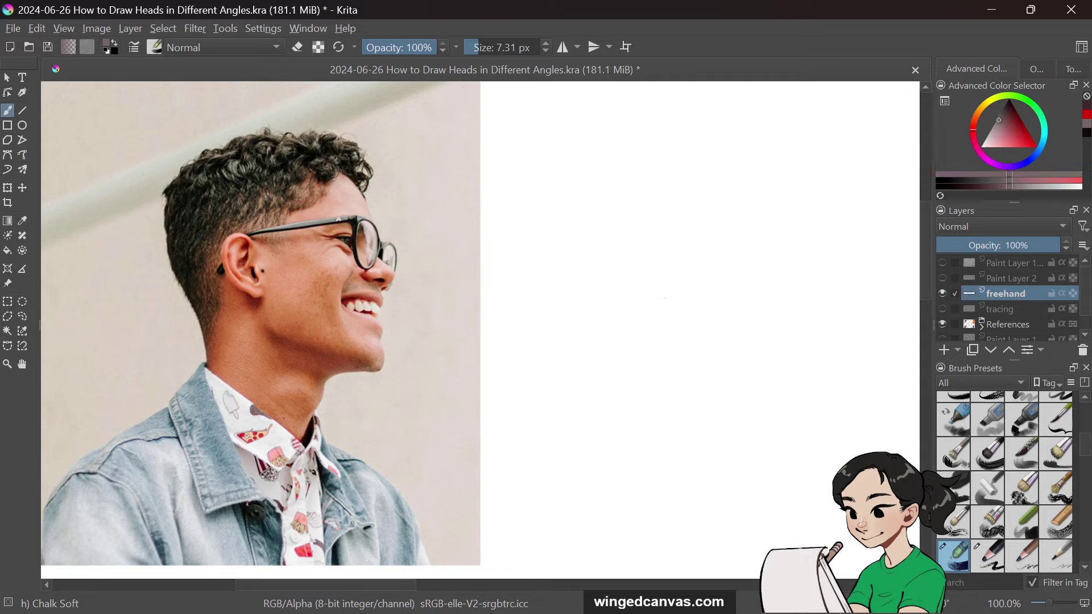
mouse_move(631, 296)
left_mouse_down()
mouse_move(756, 256)
mouse_move(772, 224)
left_mouse_up()
mouse_move(772, 225)
left_mouse_down()
mouse_move(592, 250)
mouse_move(595, 273)
left_mouse_up()
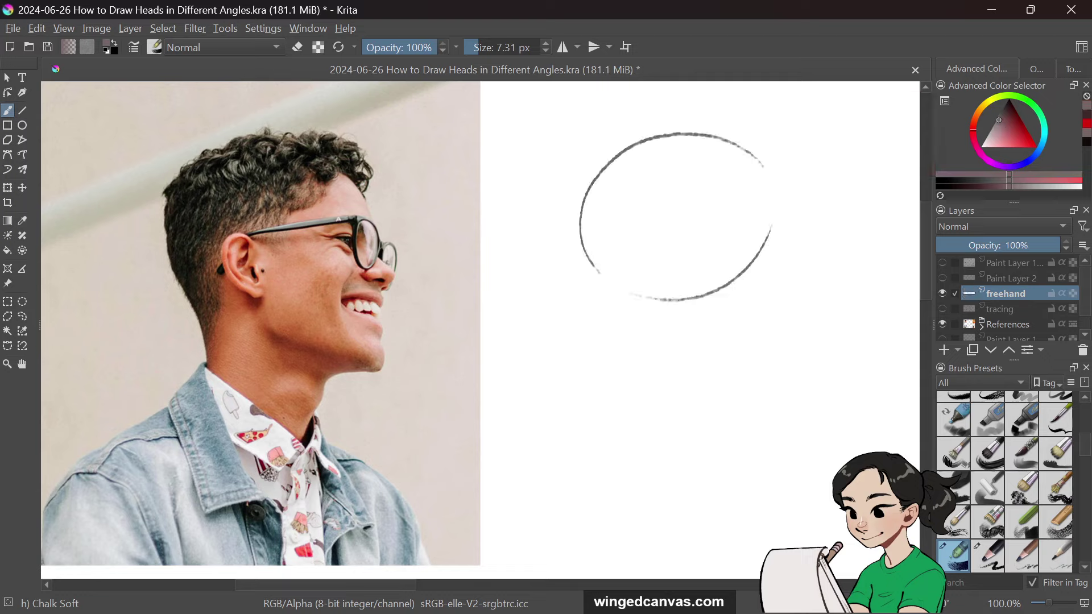
key("ctrl+z")
key("ctrl+z")
Step: Draw the cranium ball as a wide oval in the blank area beside the photo, with a short jaw line crossing its lower edge
mouse_move(620, 165)
left_mouse_down()
mouse_move(606, 298)
mouse_move(756, 290)
left_mouse_up()
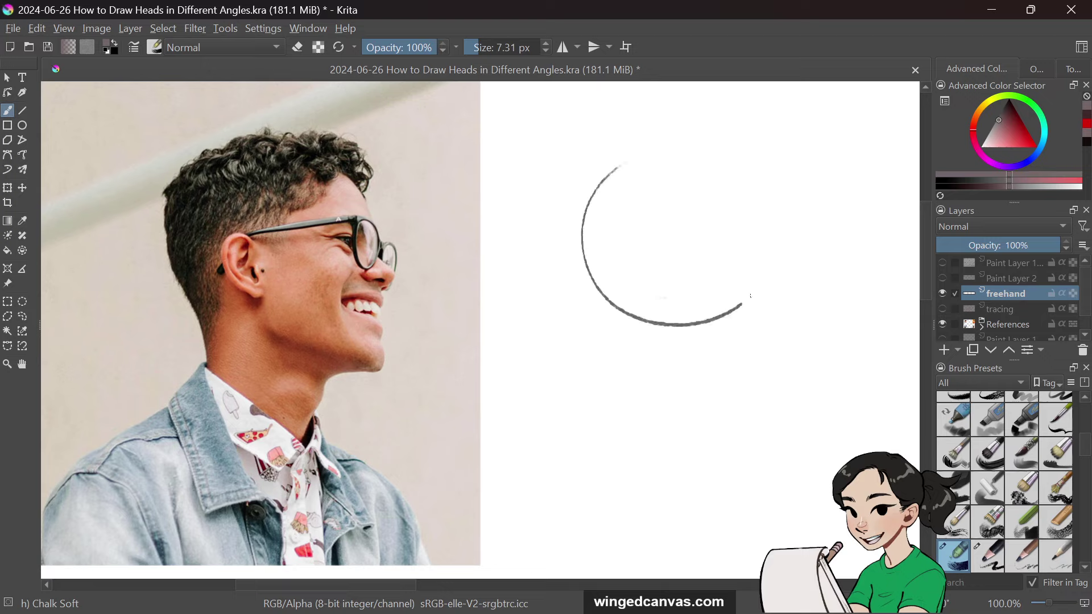
mouse_move(612, 173)
left_mouse_down()
mouse_move(702, 145)
mouse_move(783, 196)
mouse_move(756, 295)
left_mouse_up()
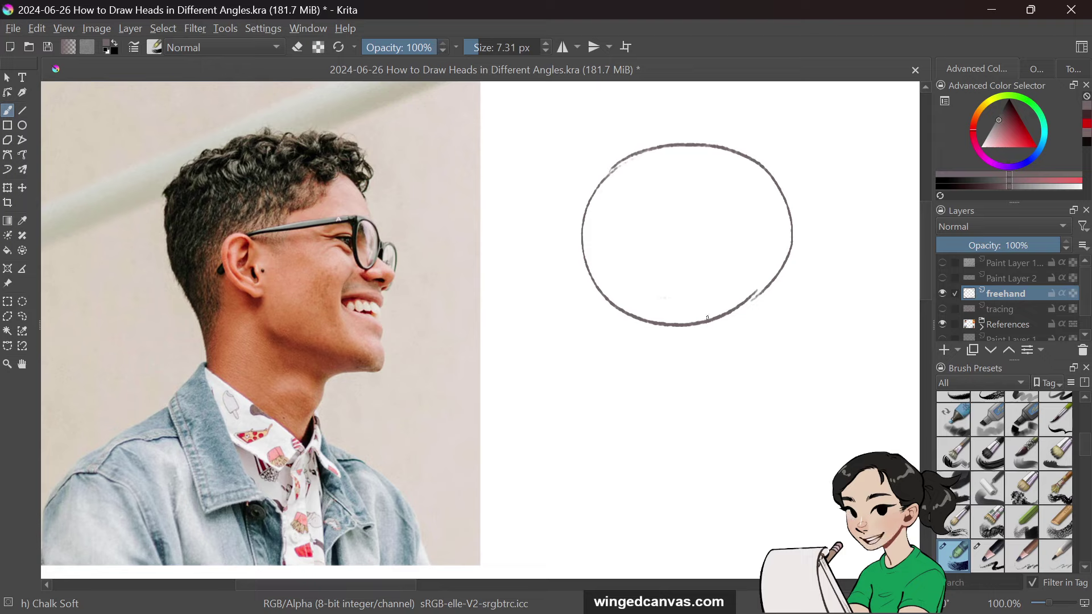
left_click_drag(672, 351, 666, 315)
Step: Draw the face's front line down from the ball and join it to the jaw line with a rounded corner and lower edge
left_click_drag(792, 245, 789, 384)
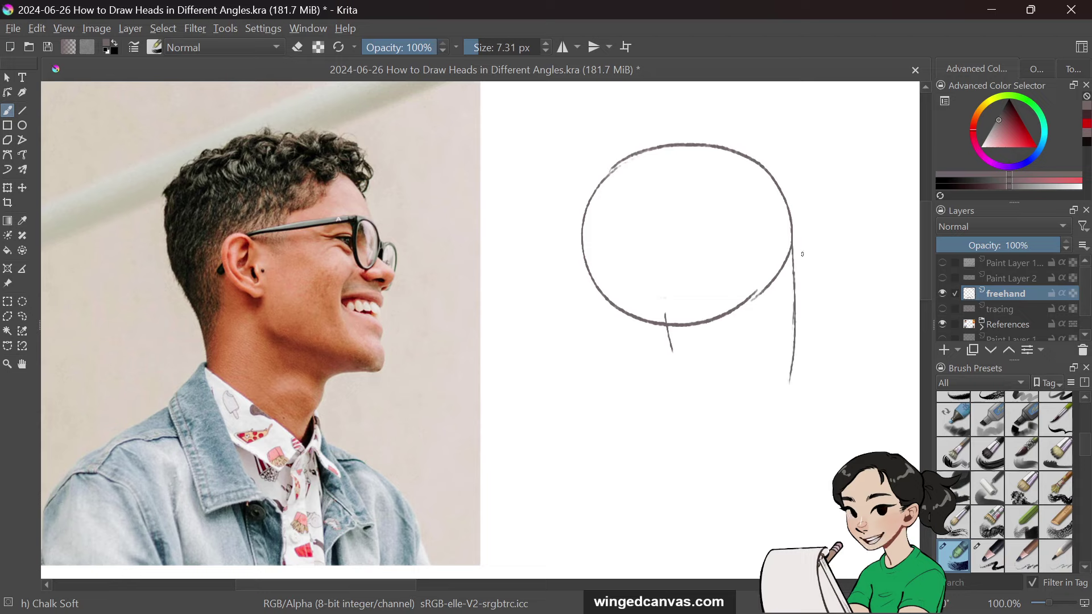
key("ctrl+z")
left_click_drag(794, 233, 796, 335)
left_click_drag(795, 266, 789, 374)
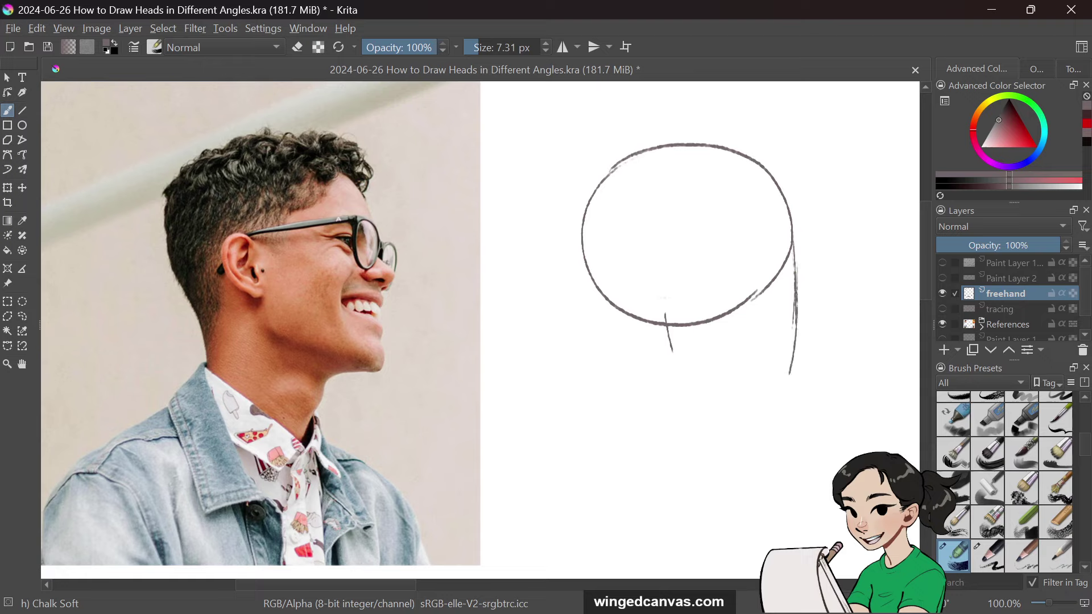
left_click_drag(796, 330, 786, 390)
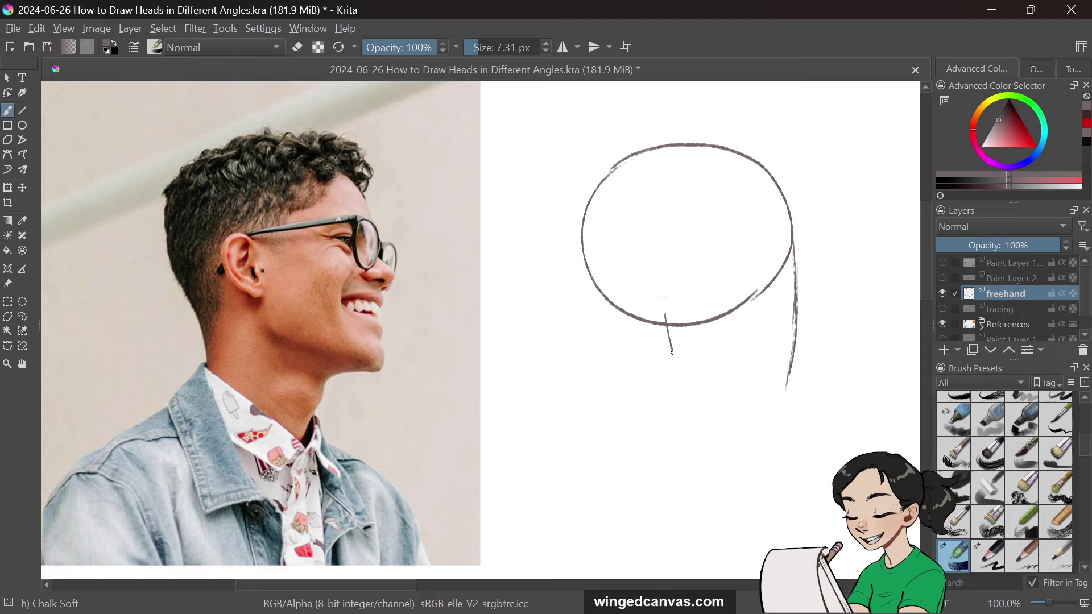
left_click_drag(670, 346, 693, 366)
mouse_move(685, 367)
left_mouse_down()
mouse_move(785, 382)
mouse_move(794, 371)
left_mouse_up()
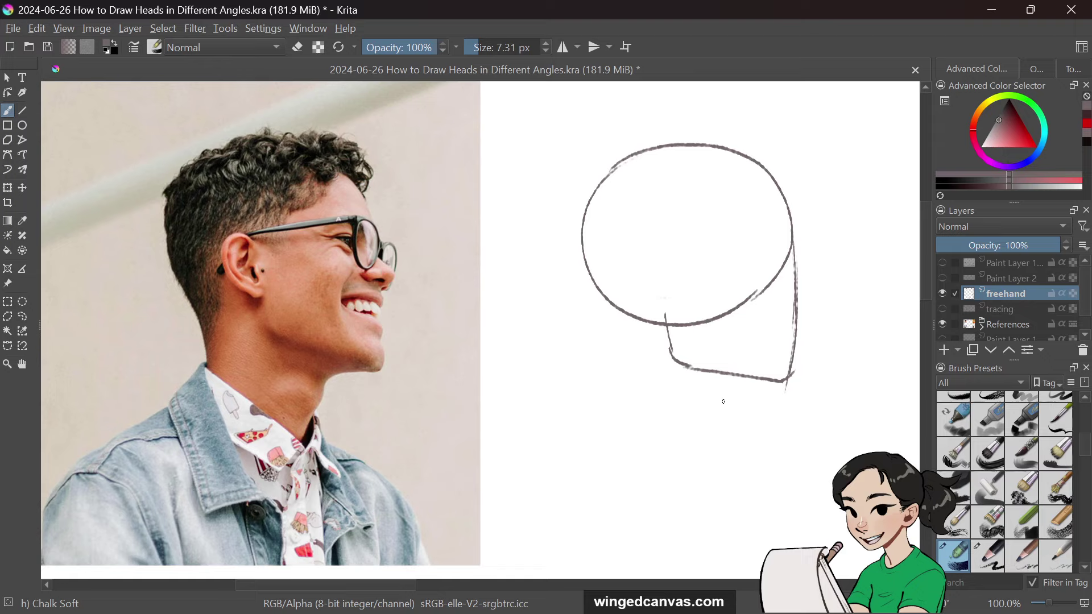
Step: Sketch the triangular underside of the jaw, mark the same plane below the photo's chin, and add the front neck line
left_click_drag(723, 402, 780, 385)
left_click_drag(344, 387, 367, 408)
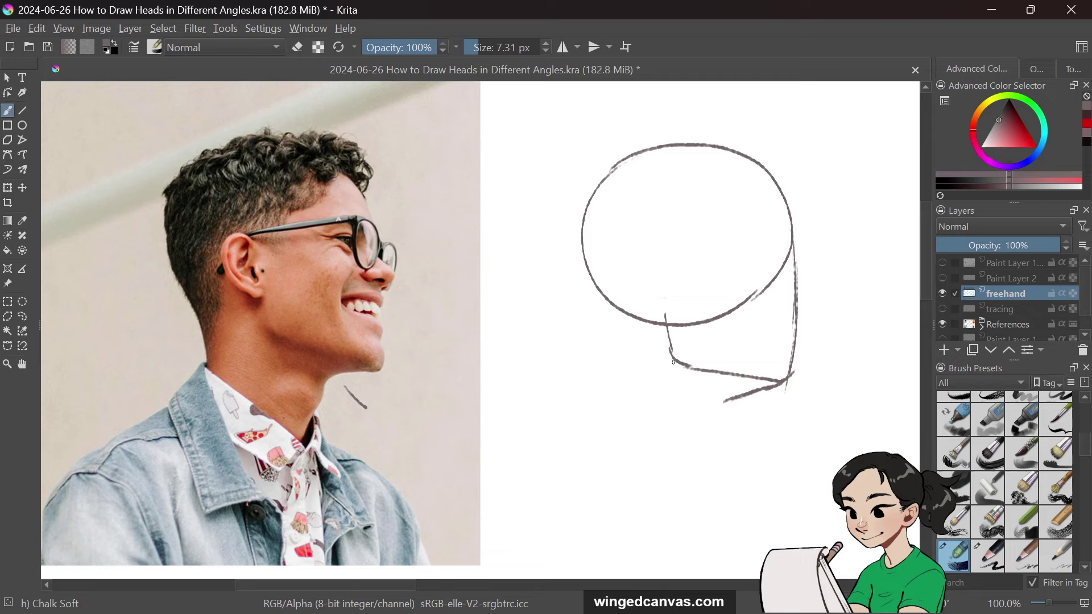
left_click_drag(673, 362, 725, 401)
left_click_drag(688, 448, 725, 403)
mouse_move(144, 215)
left_mouse_down()
mouse_move(139, 237)
mouse_move(189, 343)
left_mouse_up()
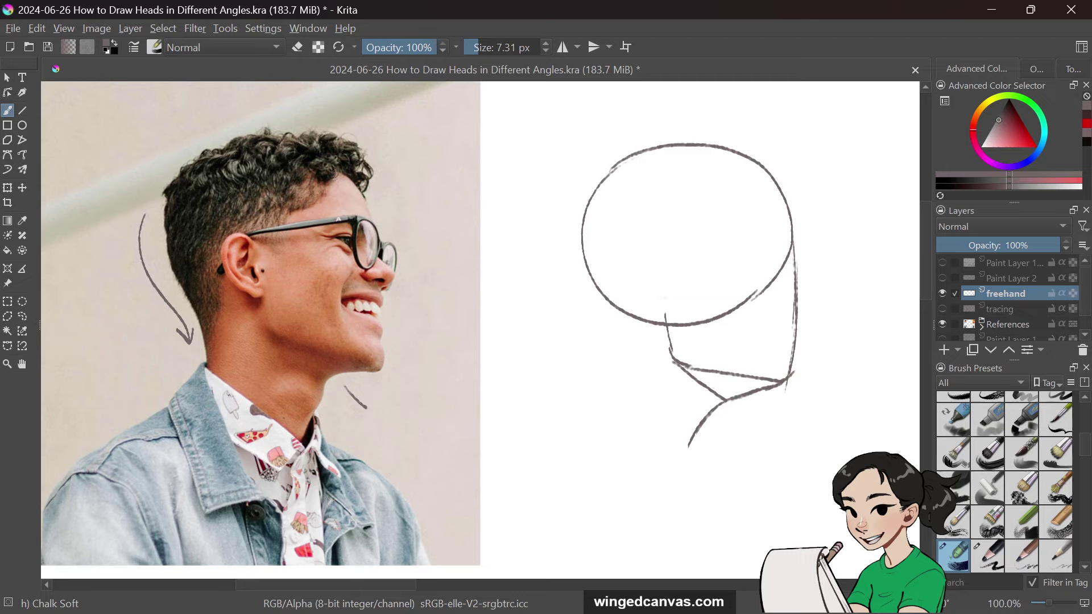
key("ctrl+z")
key("ctrl+z")
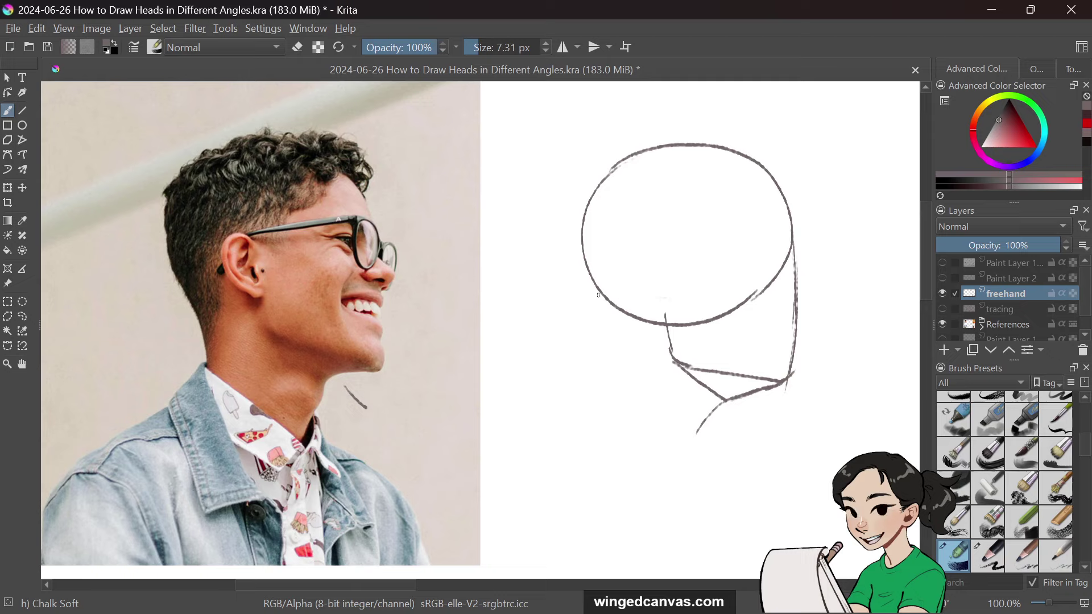
left_click_drag(598, 294, 596, 361)
key("ctrl+z")
left_click_drag(607, 302, 575, 383)
key("ctrl+z")
Step: Draw the back neck line down from the ball, darken the front neck line, and close the neck with a curved base
left_click_drag(609, 312, 595, 373)
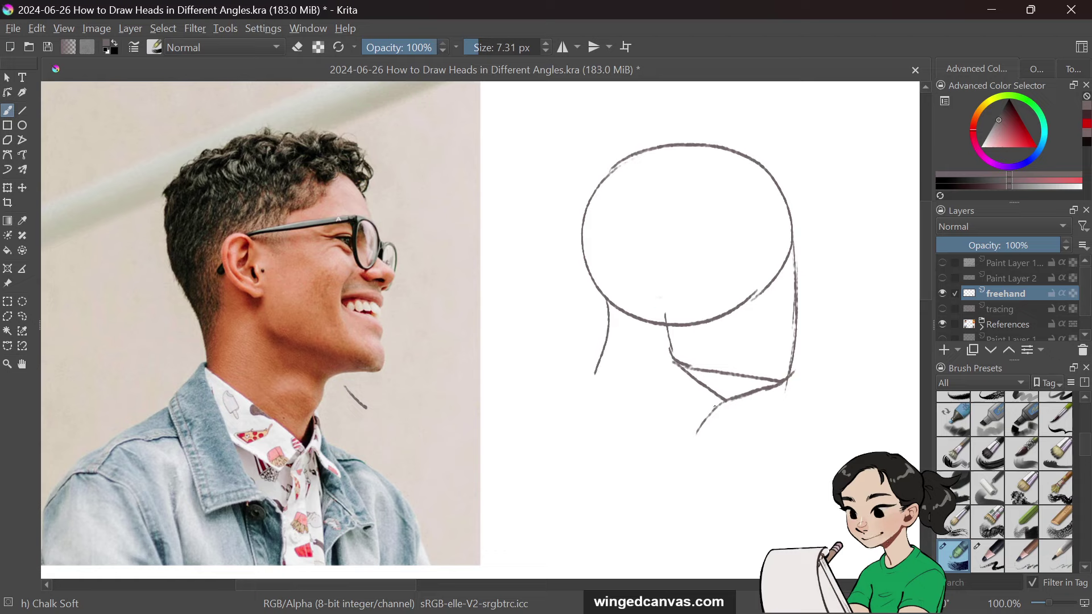
left_click_drag(724, 402, 697, 432)
mouse_move(595, 373)
left_mouse_down()
mouse_move(617, 407)
mouse_move(697, 441)
left_mouse_up()
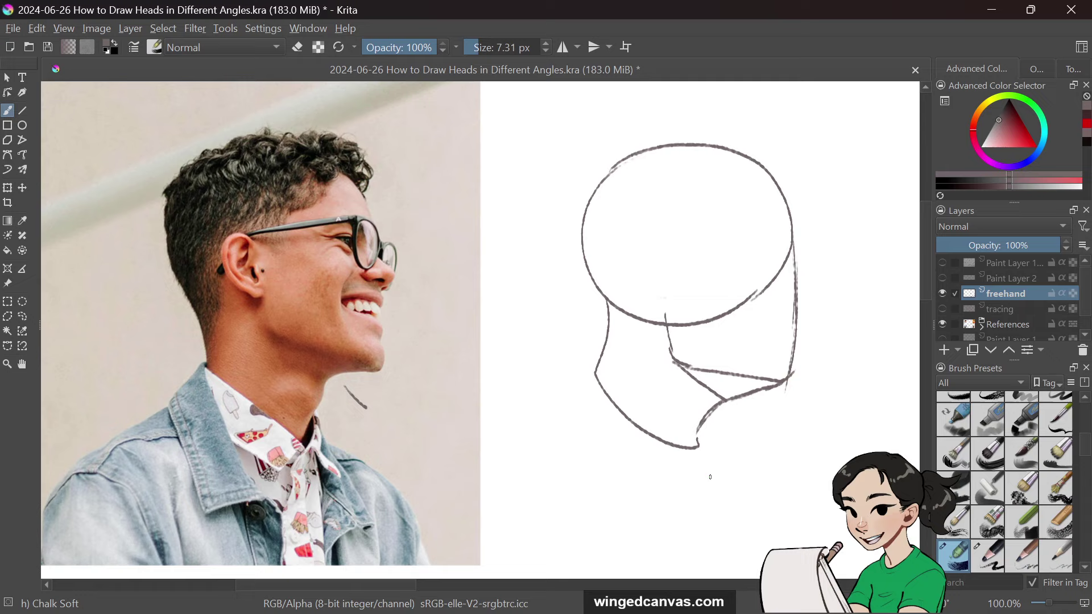
left_click_drag(699, 446, 771, 550)
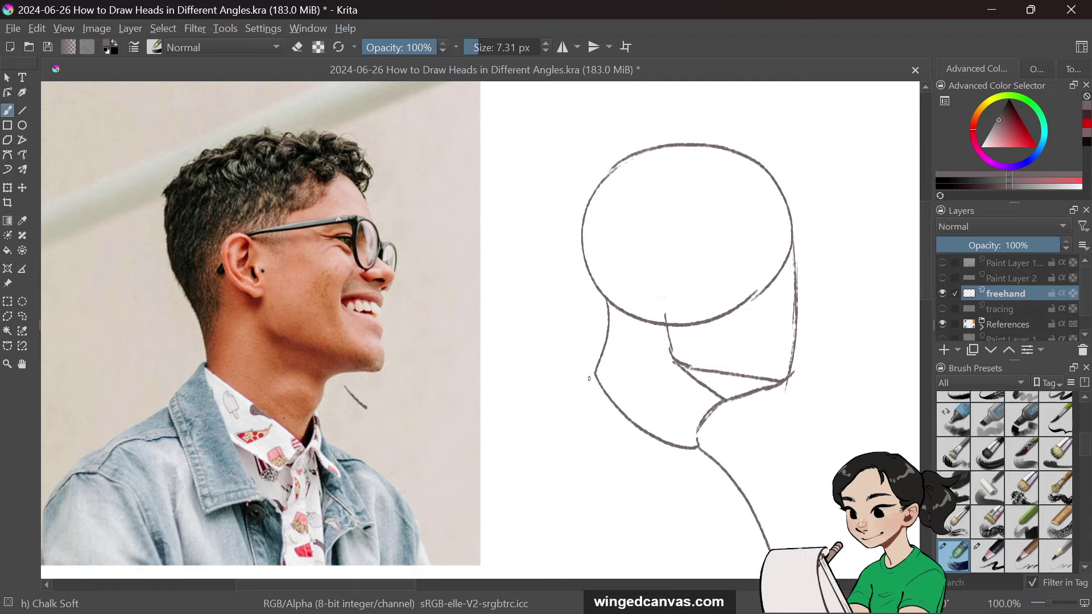
mouse_move(595, 378)
left_mouse_down()
mouse_move(563, 418)
mouse_move(551, 565)
left_mouse_up()
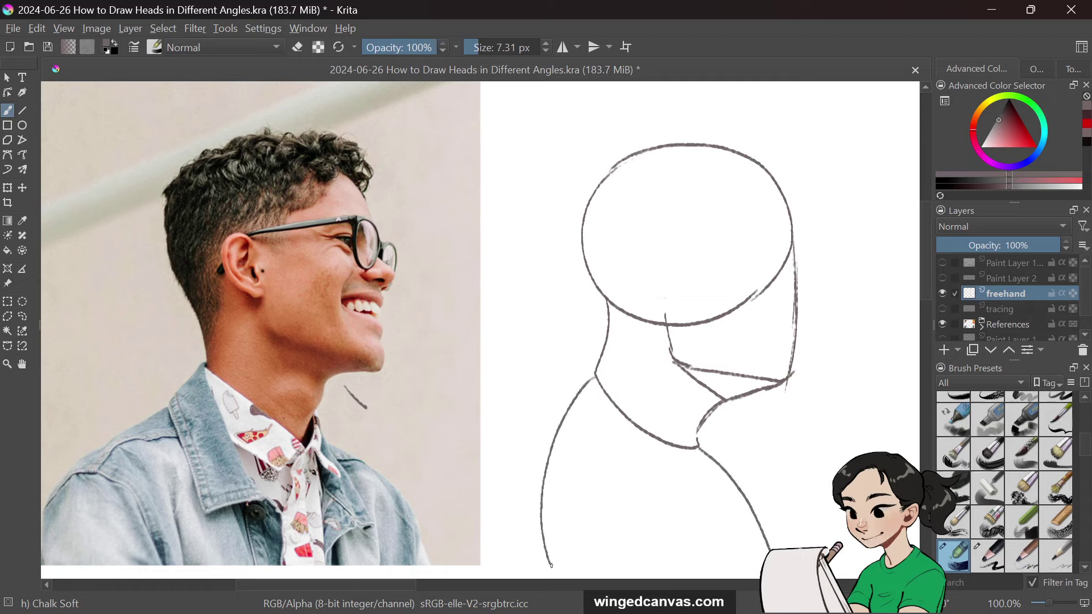
key("ctrl+z")
key("ctrl+z")
key("ctrl+z")
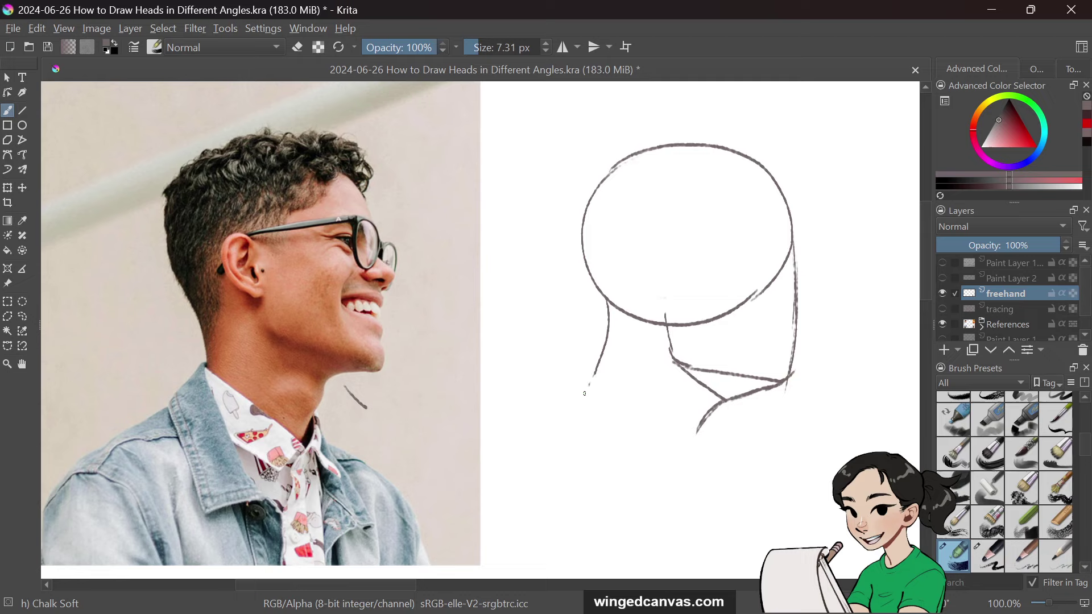
Step: Extend the back and front neck lines downward and close the neck with a slanted base curve
left_click_drag(585, 394, 569, 420)
left_click_drag(697, 429, 688, 457)
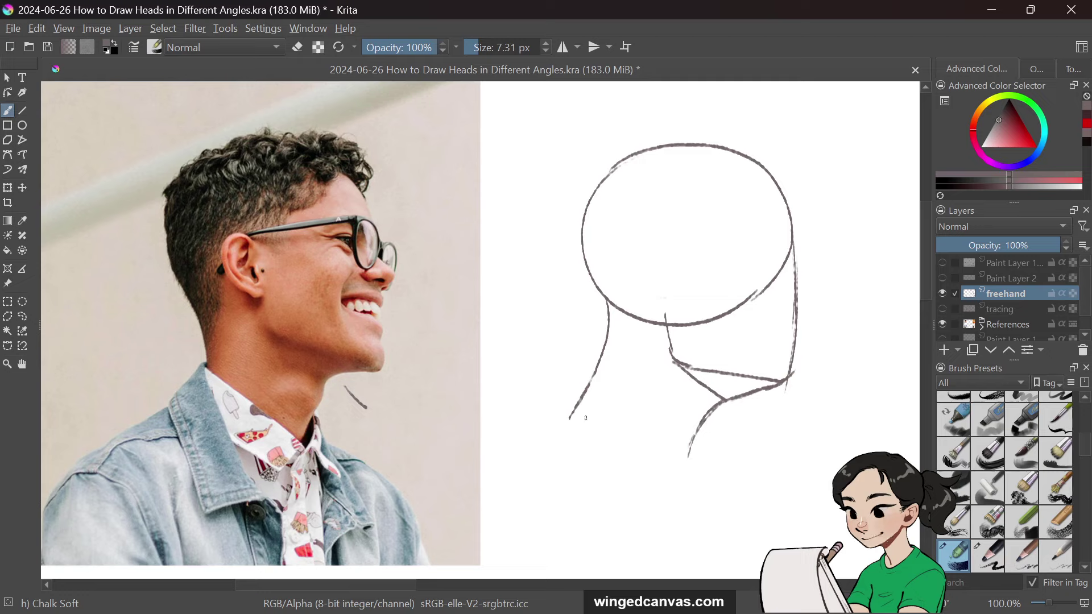
left_click_drag(580, 407, 688, 478)
Step: Draw the back shoulder and chest lines outward from the neck base, darken the front neck line, and add two curved torso lines below
left_click_drag(579, 399, 461, 473)
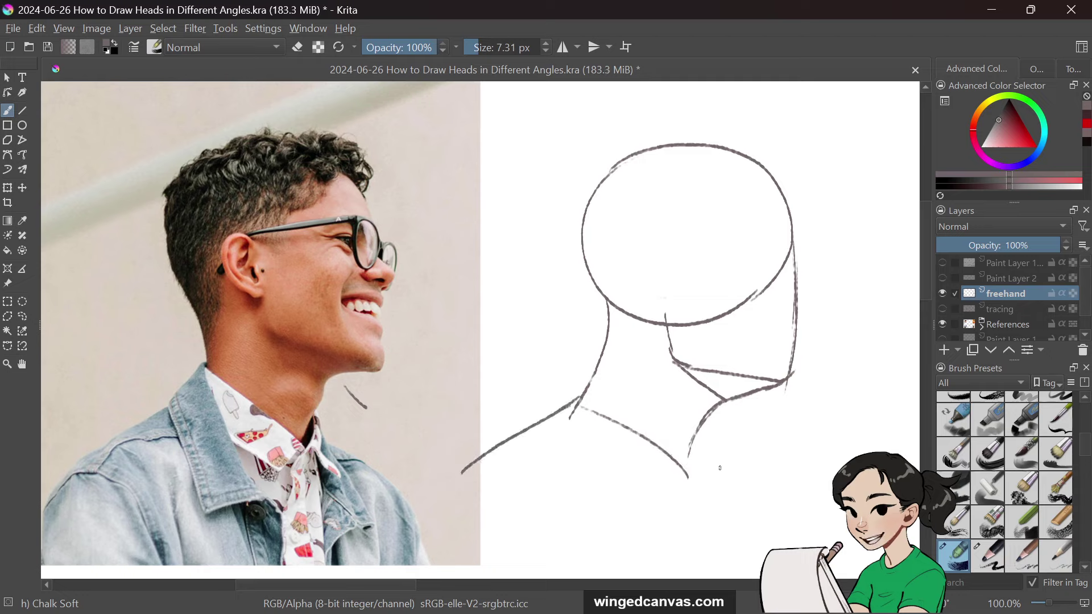
left_click_drag(692, 456, 797, 547)
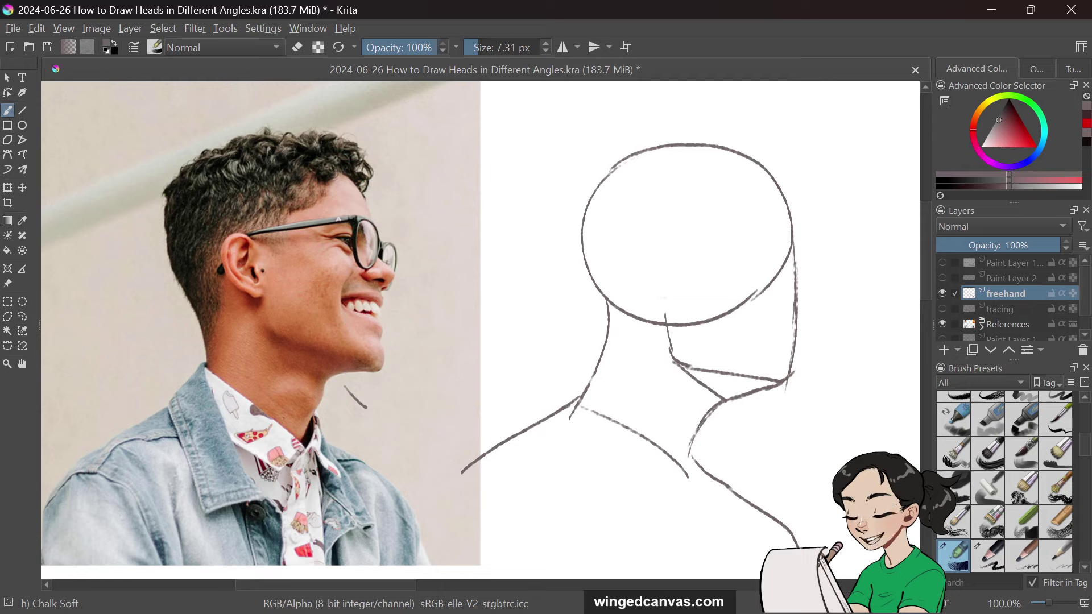
left_click_drag(700, 425, 686, 457)
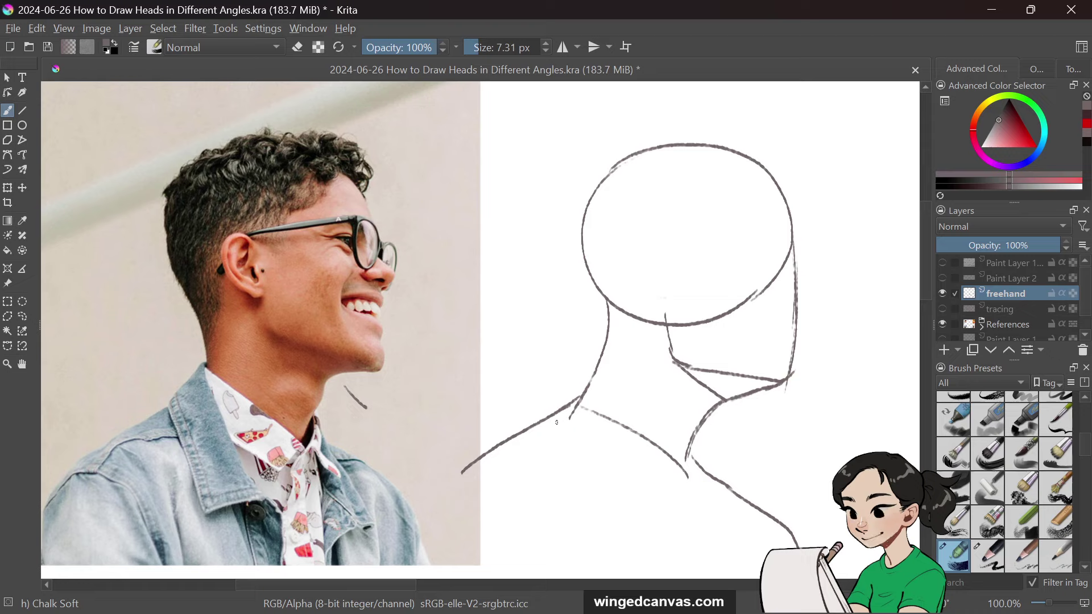
left_click_drag(571, 415, 502, 523)
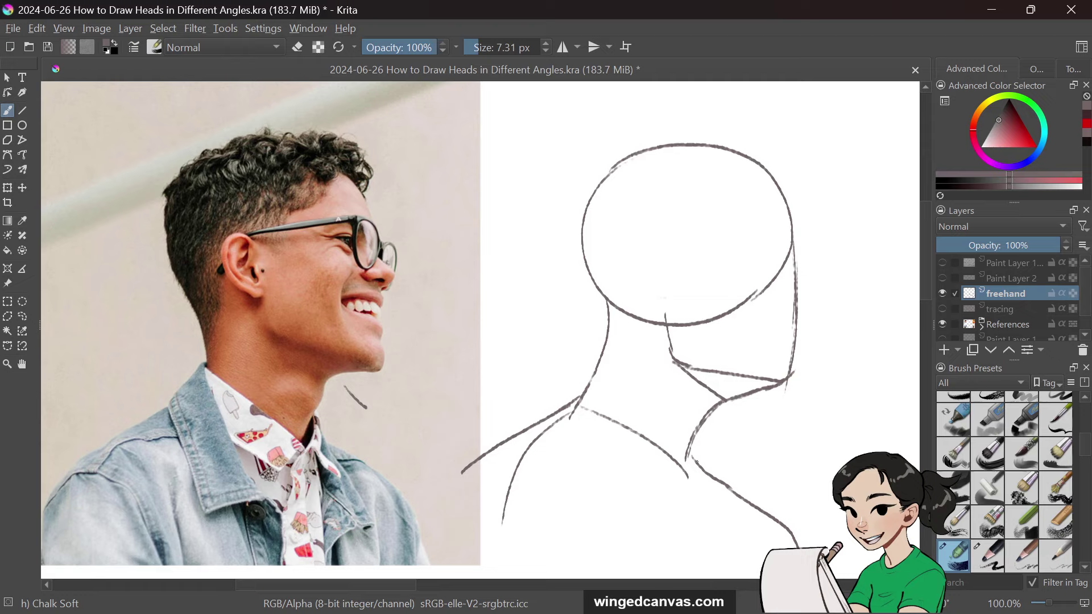
mouse_move(703, 473)
left_mouse_down()
mouse_move(732, 548)
mouse_move(730, 574)
left_mouse_up()
Step: Draw the ear as an open C shape above the jaw line, and mark a curved guideline on the photo from the earlobe to below the nose
left_click_drag(658, 304, 669, 308)
mouse_move(669, 250)
left_mouse_down()
mouse_move(644, 244)
mouse_move(638, 279)
mouse_move(656, 304)
left_mouse_up()
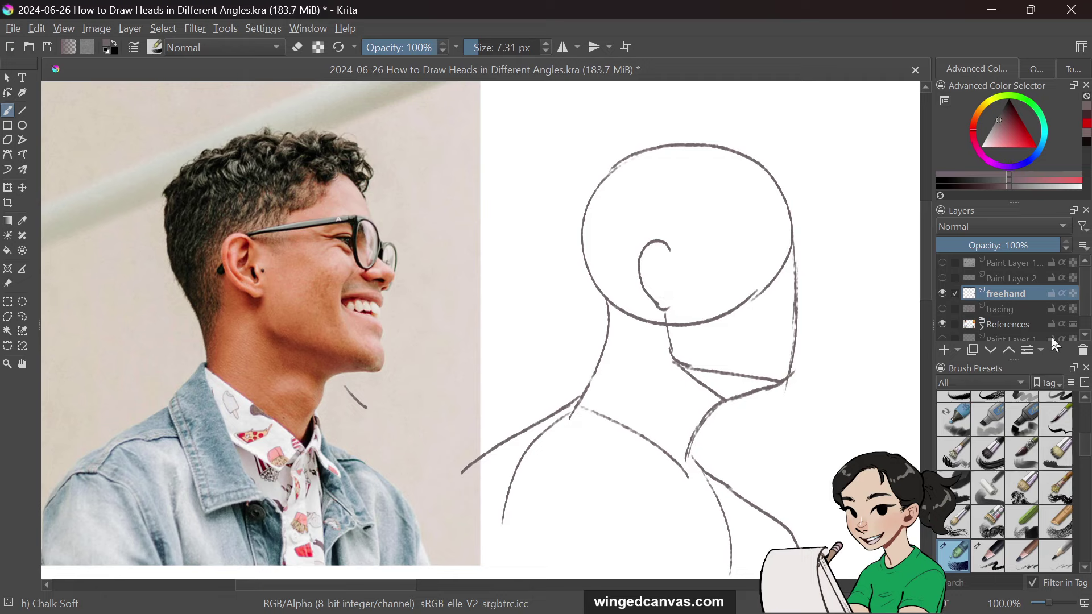
mouse_move(1052, 336)
left_click_drag(250, 300, 409, 286)
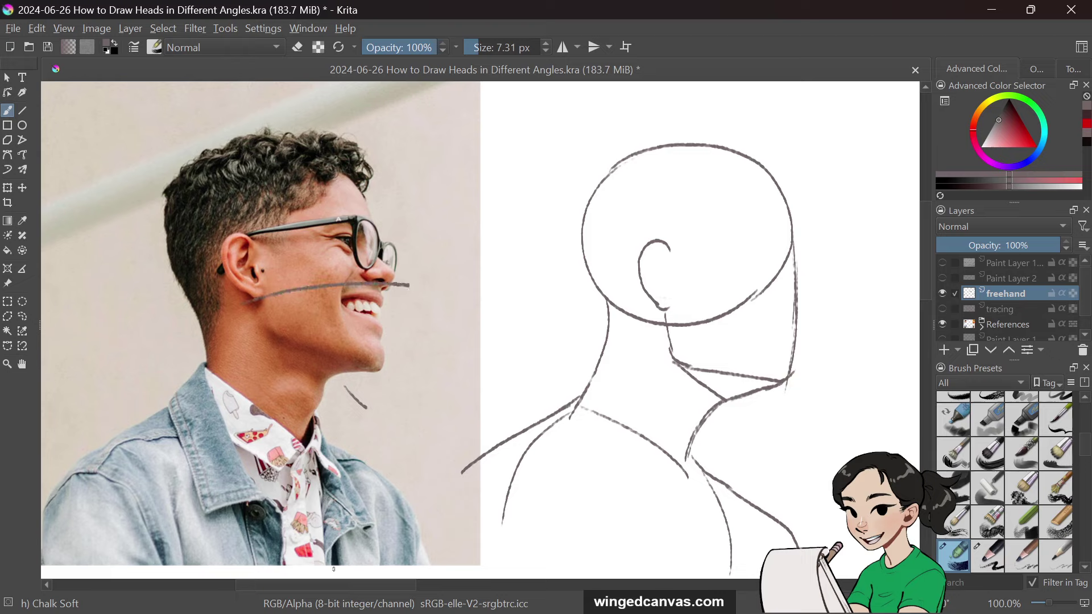
key("ctrl+z")
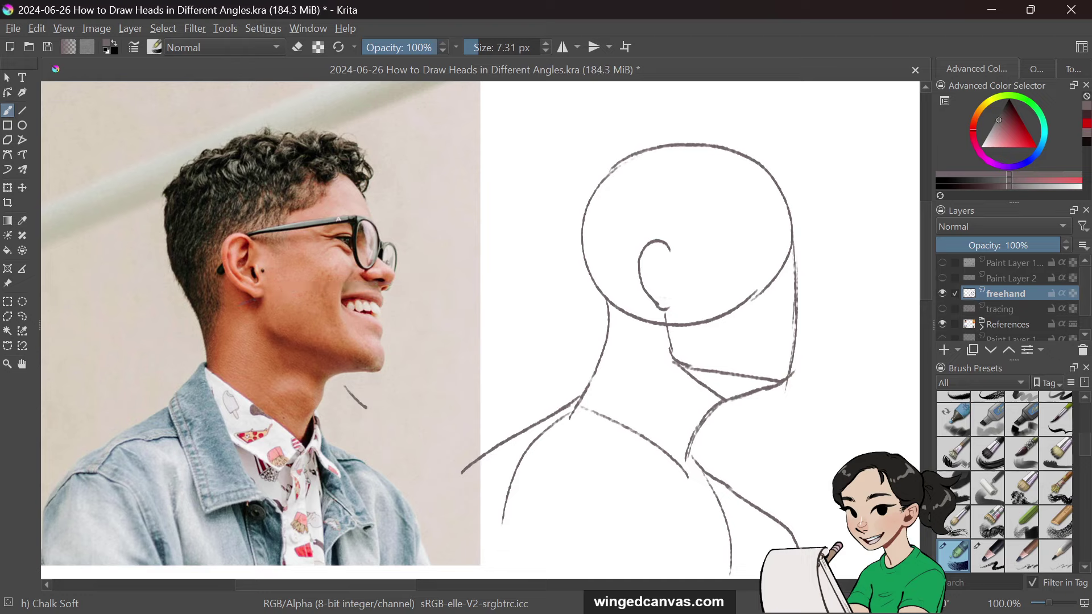
left_click_drag(247, 301, 403, 293)
left_click_drag(646, 316, 791, 306)
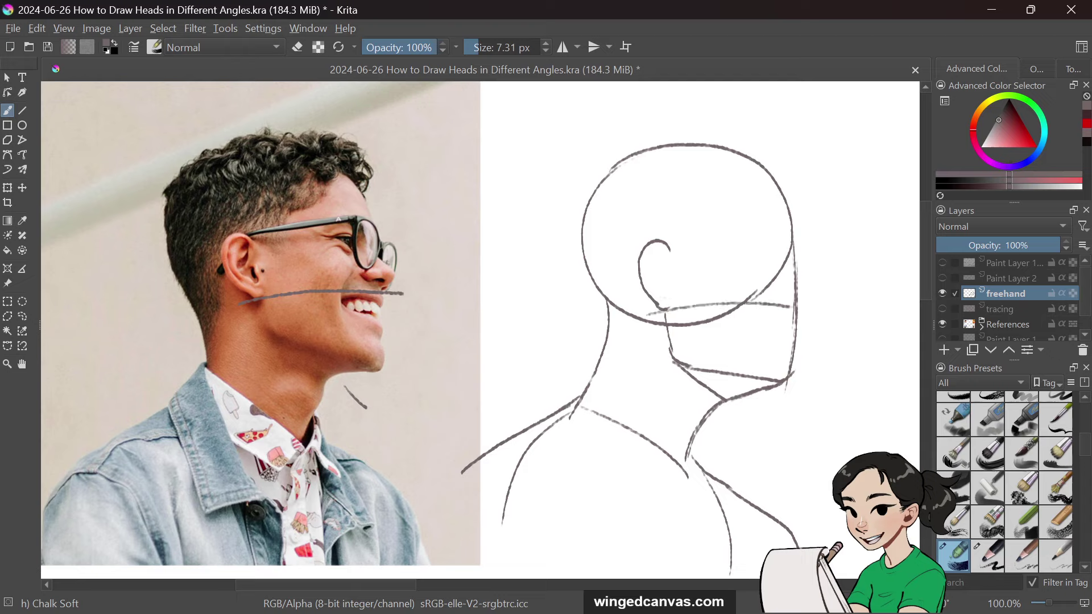
key("ctrl+z")
left_click_drag(653, 313, 809, 311)
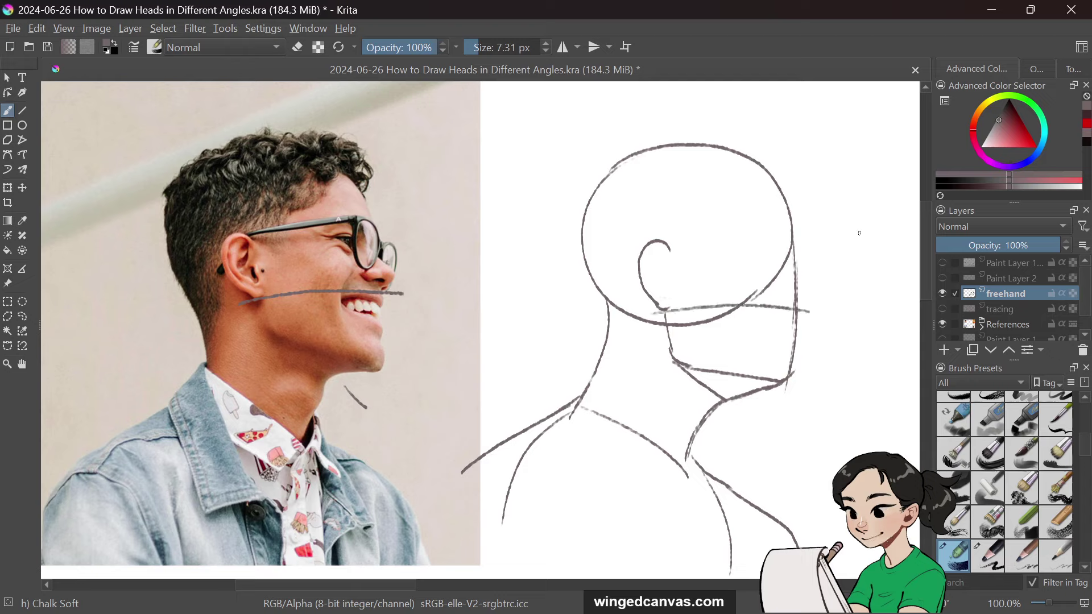
key("ctrl+z")
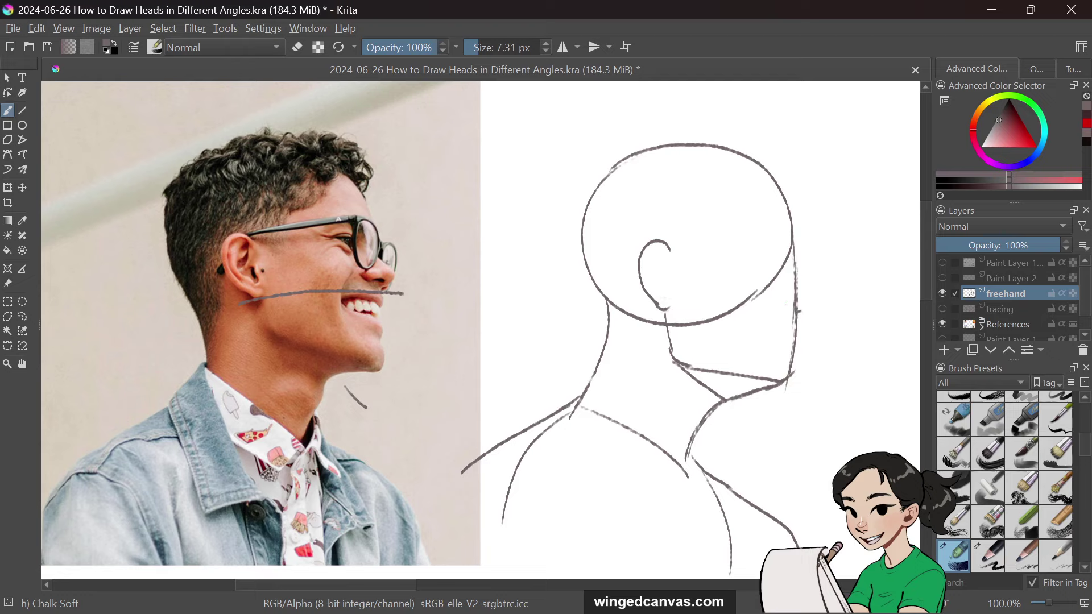
Step: Draw the nose on the face's front line as a triangular underside plane with a slanted bridge above it
mouse_move(772, 302)
left_mouse_down()
mouse_move(799, 314)
mouse_move(812, 291)
left_mouse_up()
left_click_drag(813, 293, 799, 312)
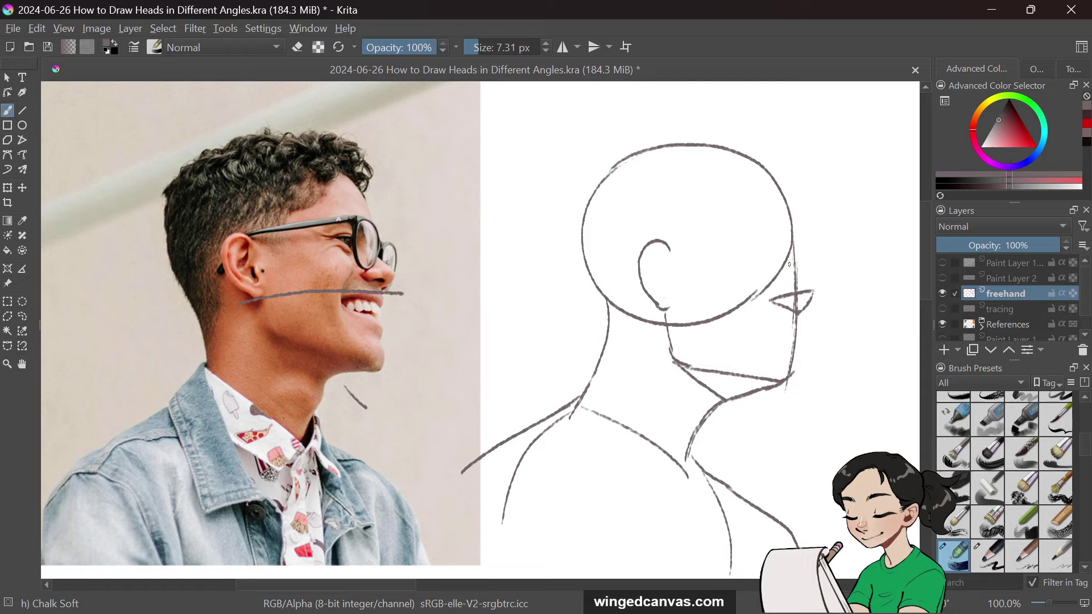
left_click_drag(795, 261, 812, 290)
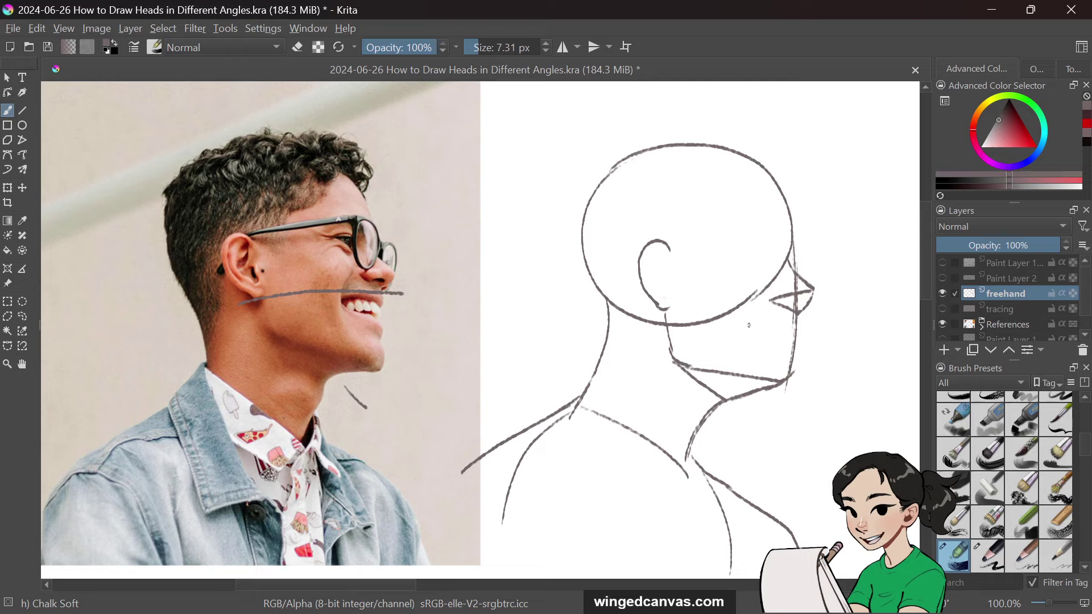
Step: Draw the open smiling mouth below the nose, with an upper line, a short mouth corner and a lower lip line
left_click_drag(794, 330, 751, 323)
key("ctrl+z")
mouse_move(795, 331)
left_mouse_down()
mouse_move(749, 327)
mouse_move(796, 336)
mouse_move(747, 327)
mouse_move(776, 344)
left_mouse_up()
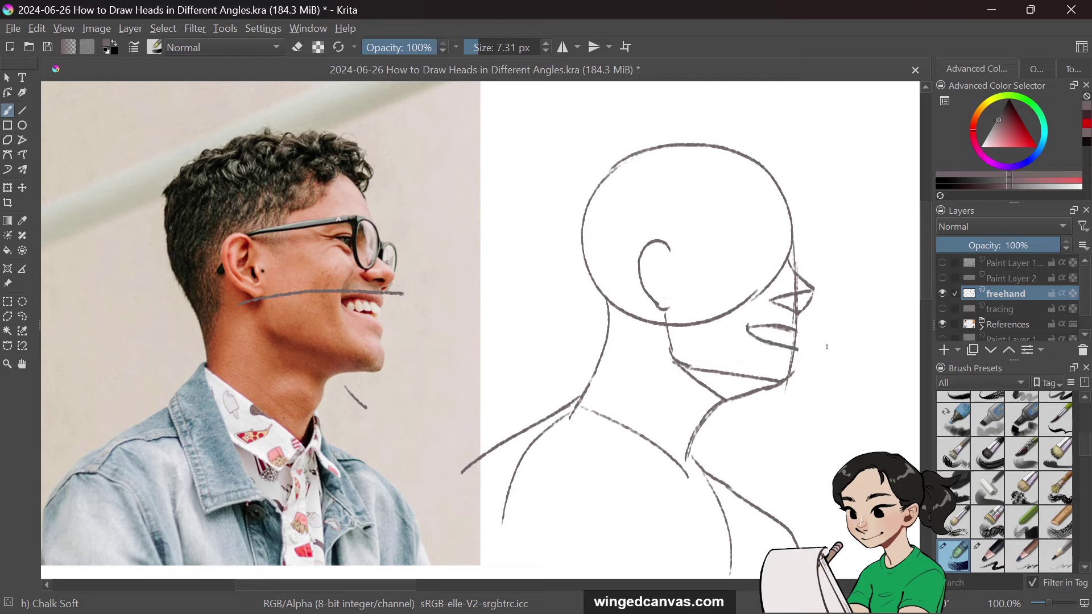
key("ctrl+z")
left_click_drag(755, 340, 797, 350)
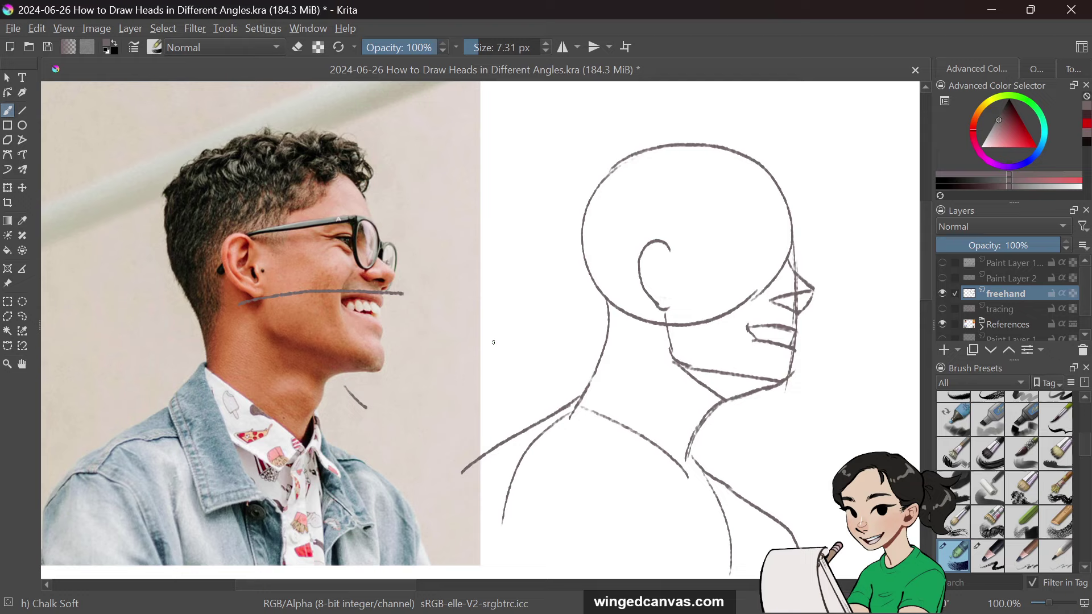
Step: Beside the photo's face, draw an upward arrow with a simplified four-sided mouth shape and a triangular nose underside above it
left_click_drag(430, 420, 429, 357)
left_click_drag(419, 379, 436, 370)
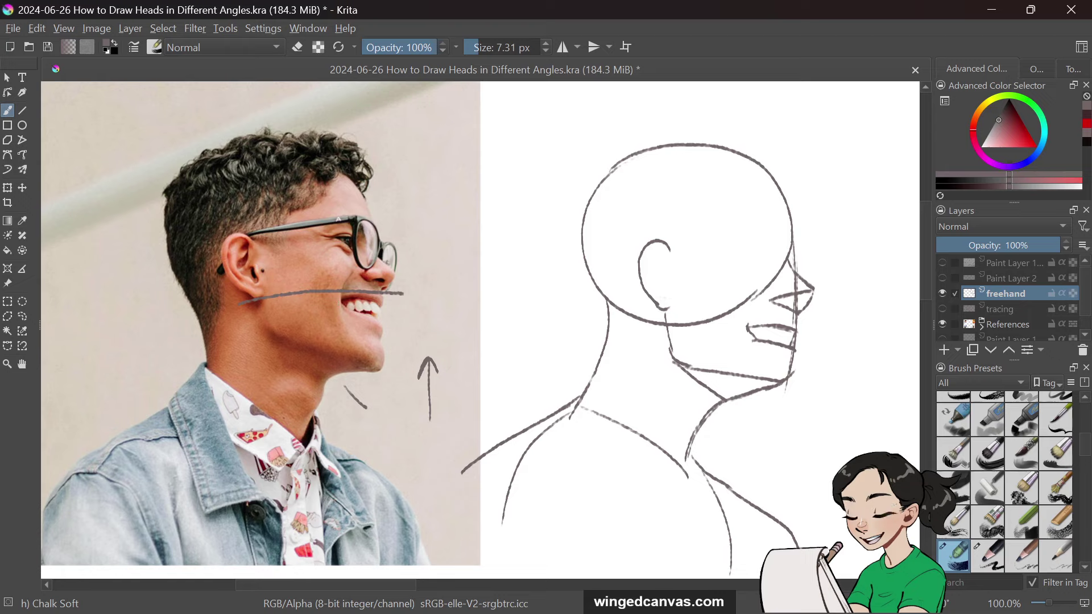
left_click_drag(424, 314, 468, 317)
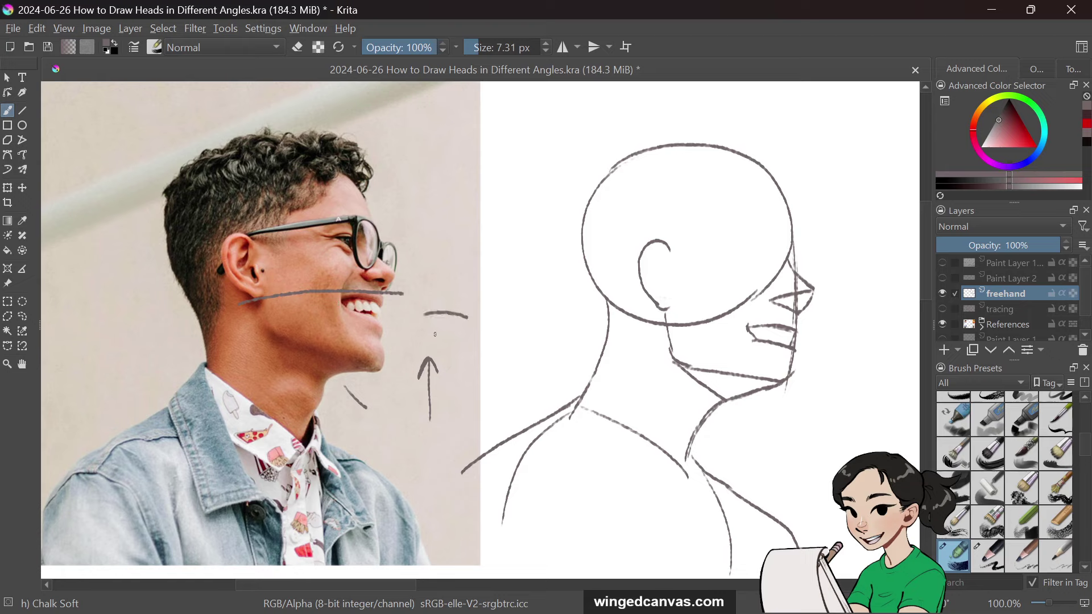
left_click_drag(431, 336, 463, 342)
left_click_drag(280, 345, 370, 363)
key("ctrl+z")
left_click_drag(424, 316, 420, 314)
mouse_move(441, 239)
left_mouse_down()
mouse_move(488, 238)
mouse_move(484, 264)
left_mouse_up()
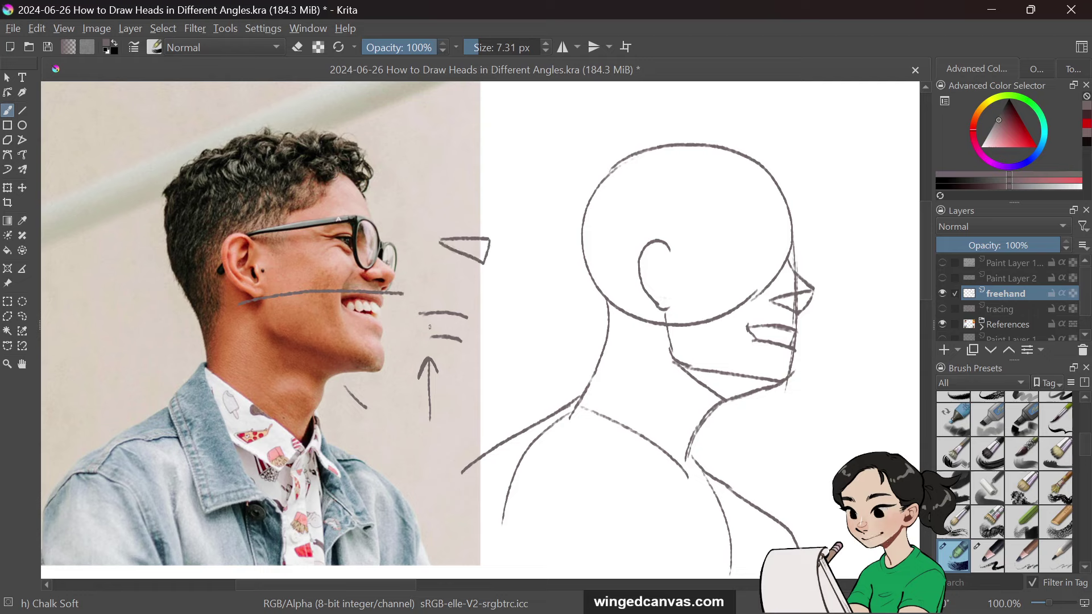
mouse_move(416, 314)
left_mouse_down()
mouse_move(423, 334)
mouse_move(463, 338)
left_mouse_up()
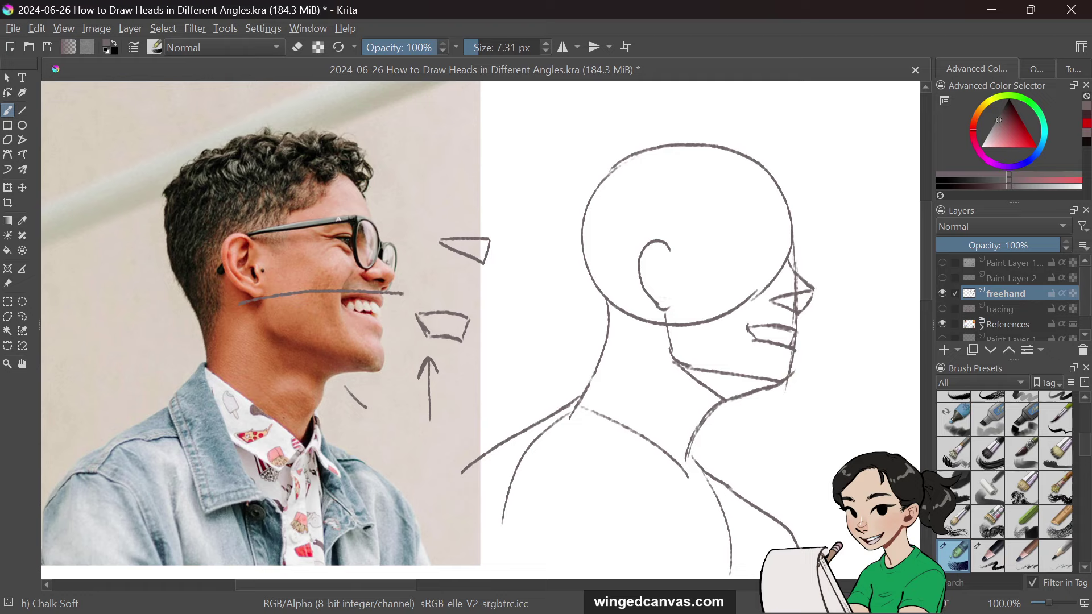
Step: Sketch three upward-arching contour curves above the nose diagram, and undo them
left_click_drag(433, 139, 528, 134)
left_click_drag(427, 169, 536, 169)
mouse_move(429, 197)
left_mouse_down()
mouse_move(524, 192)
mouse_move(523, 221)
left_mouse_up()
key("ctrl+z")
key("ctrl+z")
key("ctrl+z")
key("ctrl+z")
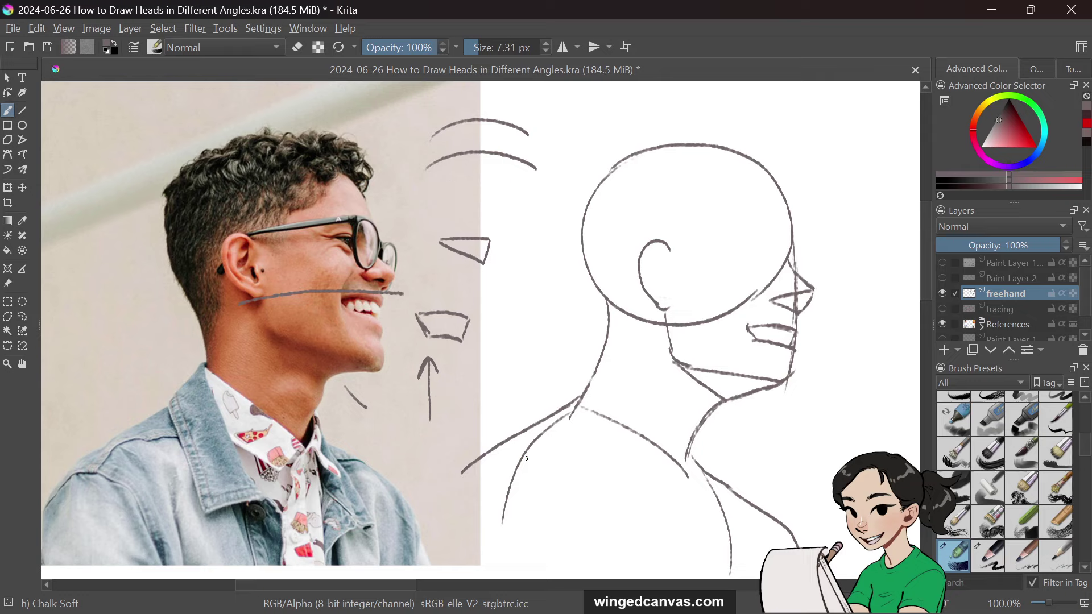
Step: Sketch three downward-sagging contour curves above the nose diagram for comparison, and undo them
left_click_drag(435, 116, 536, 112)
left_click_drag(435, 146, 541, 138)
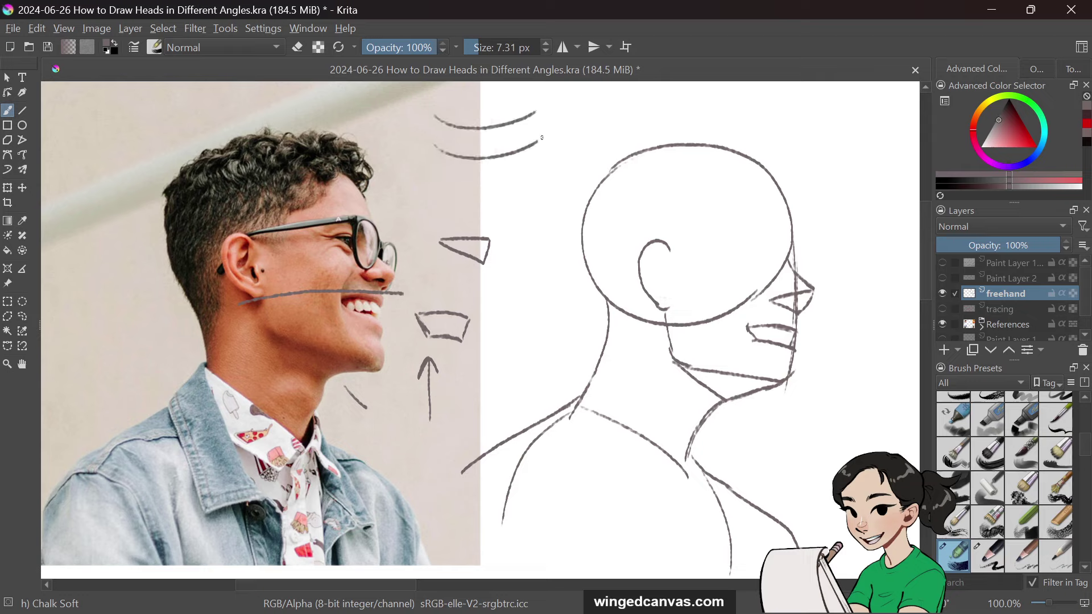
left_click_drag(443, 183, 536, 184)
key("ctrl+z")
key("ctrl+z")
key("ctrl+z")
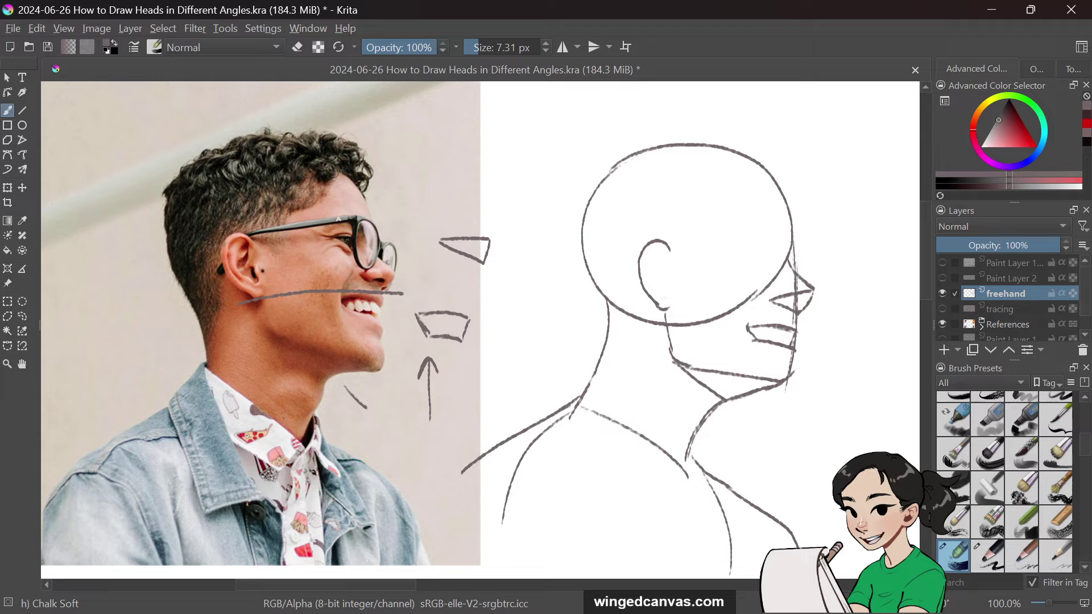
Step: Trace the glasses' top line across the photo, point an arrow at the frame's bend, and undo both
left_click_drag(224, 242, 350, 229)
key("ctrl+z")
mouse_move(231, 235)
left_mouse_down()
mouse_move(344, 219)
mouse_move(403, 232)
left_mouse_up()
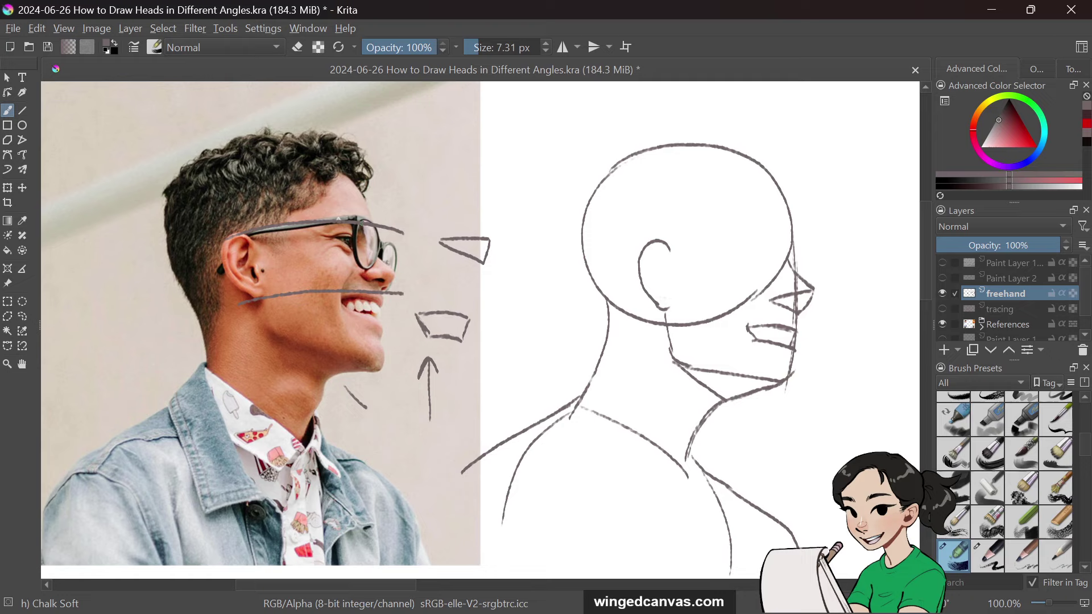
left_click_drag(385, 178, 358, 215)
left_click_drag(355, 200, 359, 216)
left_click_drag(373, 208, 359, 216)
key("ctrl+z")
key("ctrl+z")
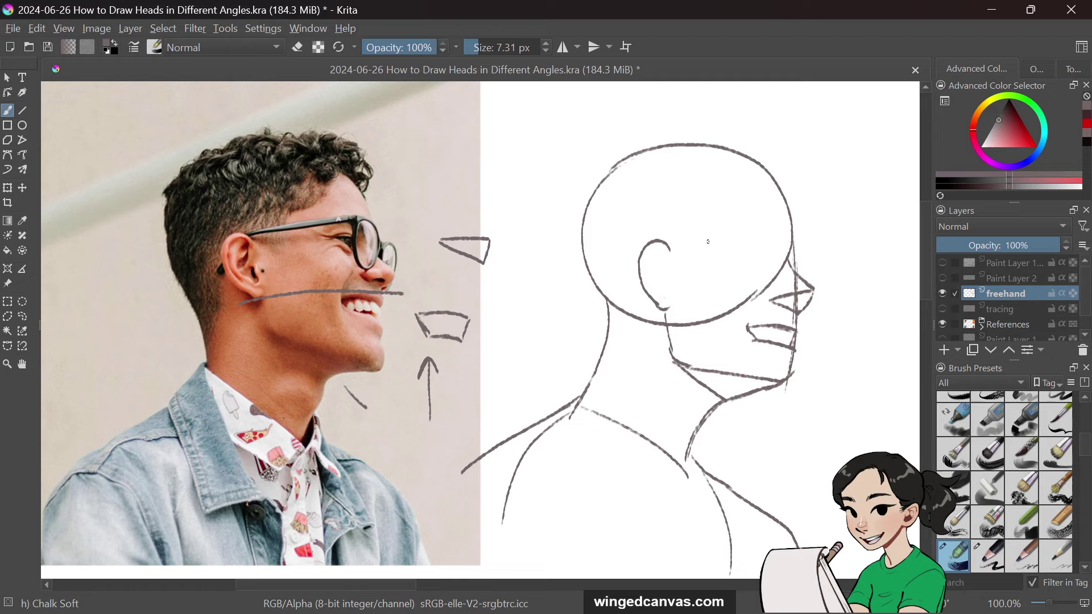
Step: Draw the glasses' arm from the top of the ear toward the front of the ball, rising slightly
left_click_drag(671, 246, 766, 239)
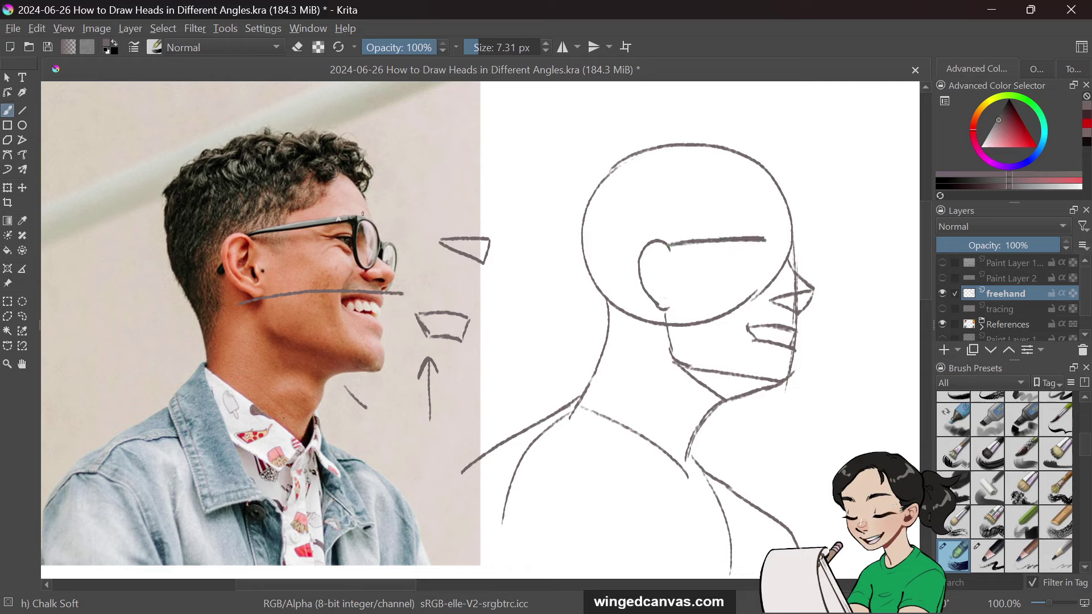
Step: Compare the glasses' bend with the mouth corner using vertical guides on the photo and the sketch, and undo the guides
left_click_drag(352, 124, 349, 389)
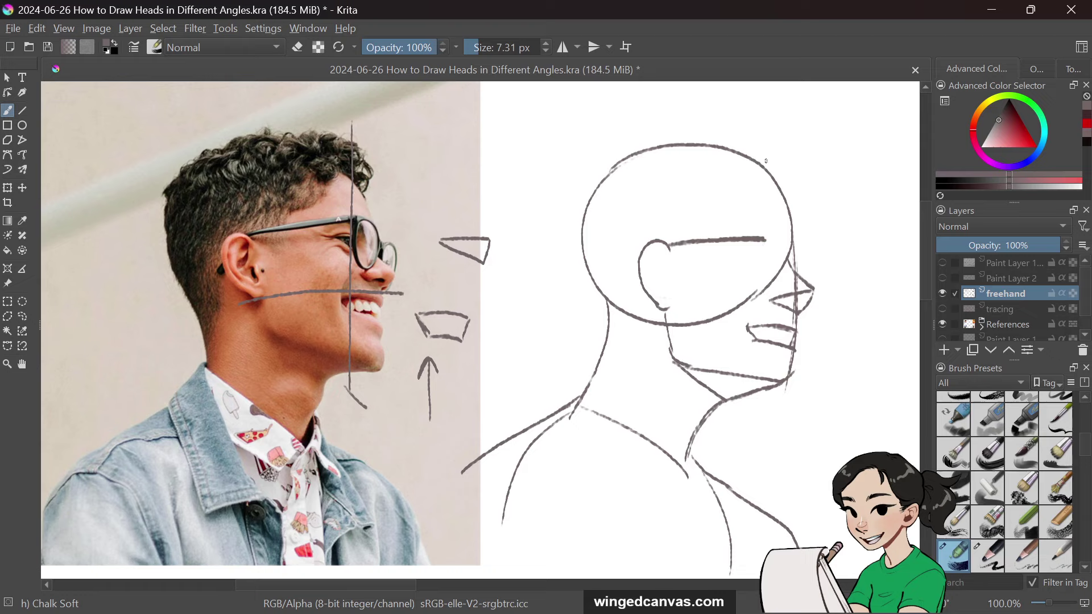
left_click_drag(766, 157, 757, 408)
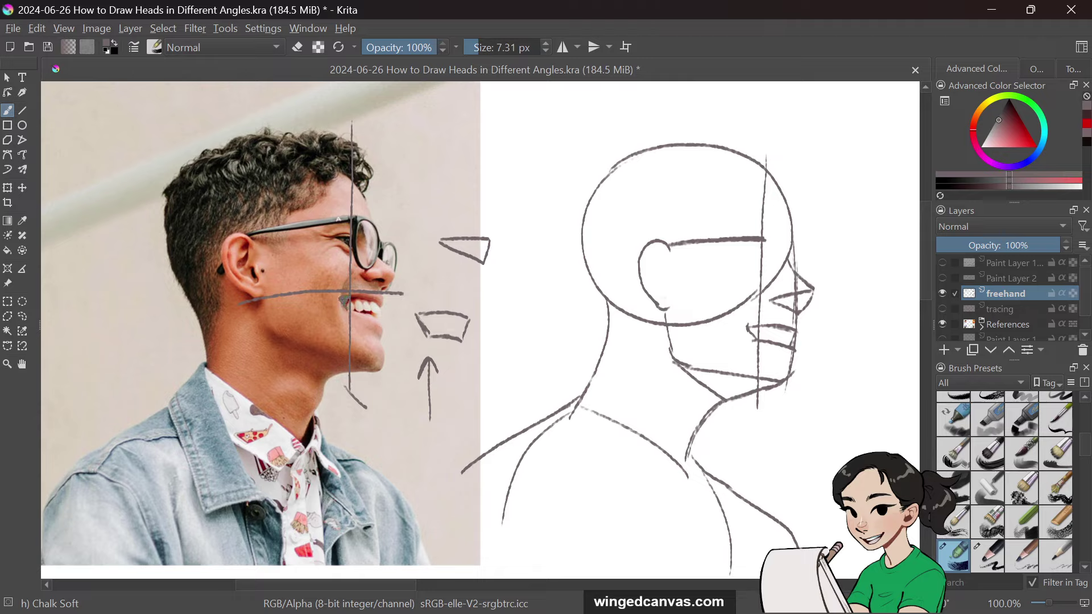
left_click_drag(749, 328, 756, 333)
key("ctrl+z")
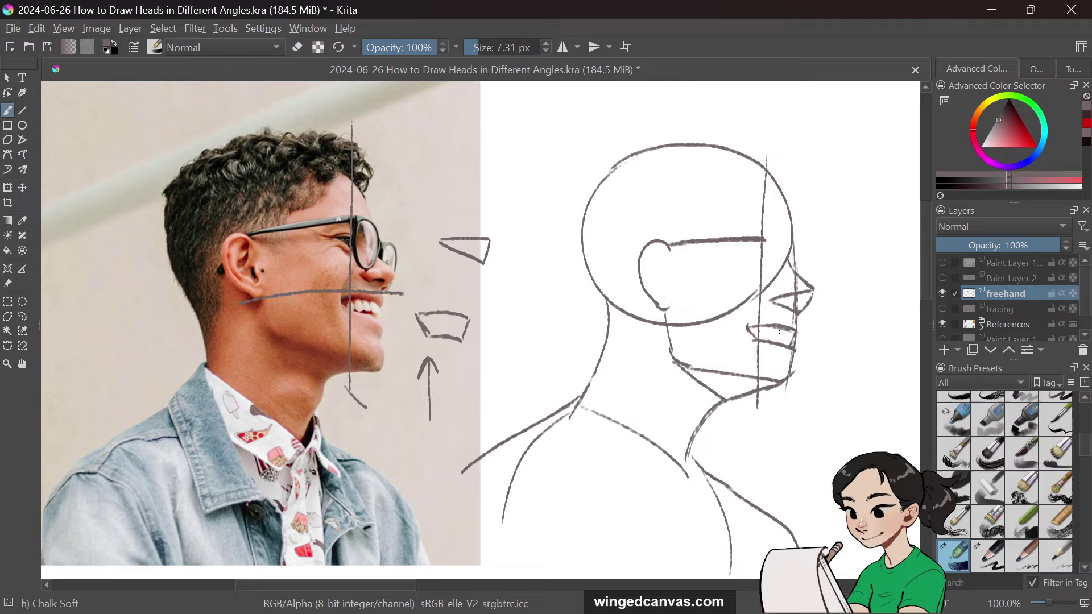
key("ctrl+z")
key("ctrl+z")
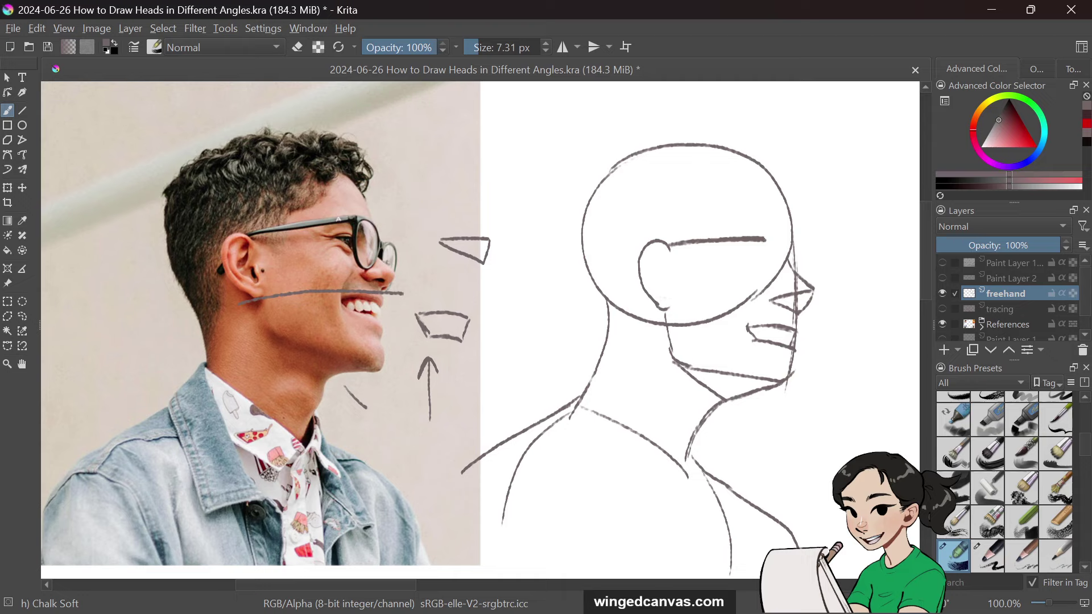
Step: Draw the glasses' front frame sloping down past the nose bridge, and outline the far lens and the rounded near lens beneath it
left_click_drag(765, 240, 813, 257)
left_click_drag(781, 249, 816, 259)
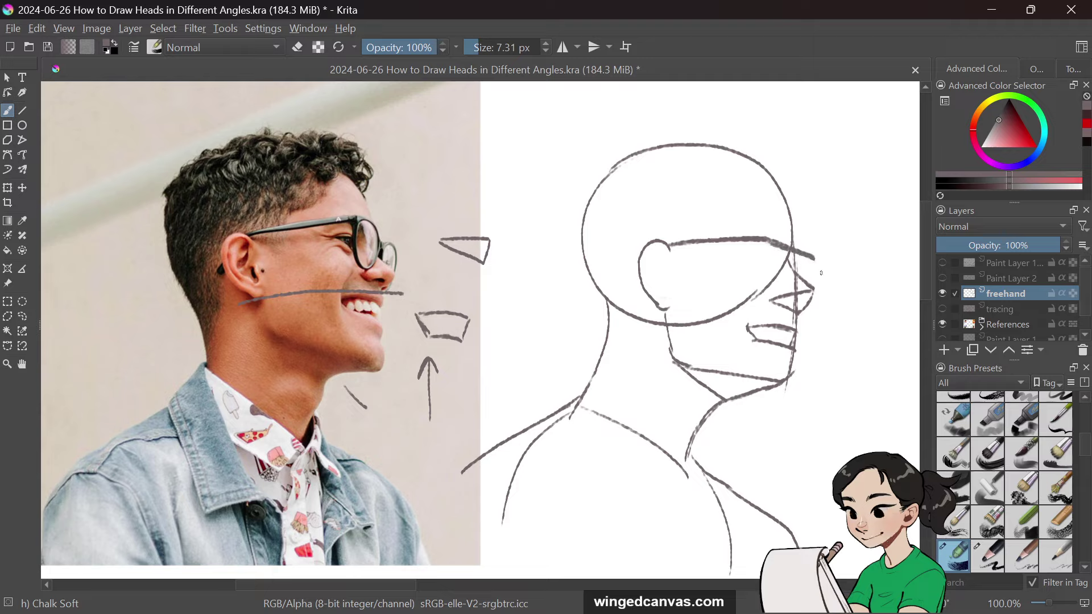
left_click_drag(814, 261, 818, 288)
mouse_move(768, 245)
left_mouse_down()
mouse_move(765, 285)
mouse_move(762, 274)
left_mouse_up()
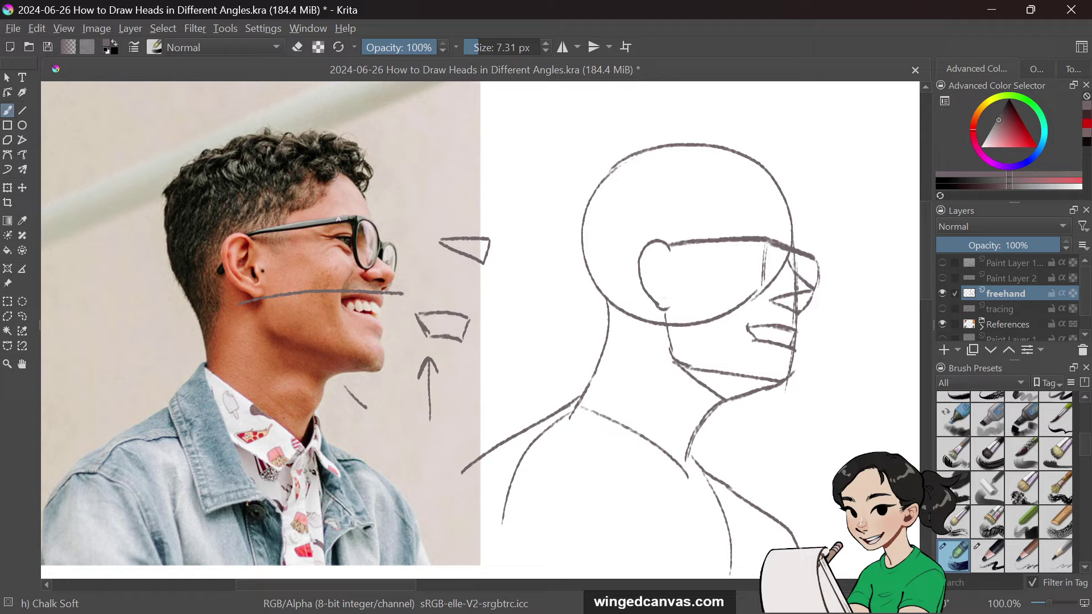
left_click_drag(797, 254, 792, 280)
mouse_move(764, 254)
left_mouse_down()
mouse_move(763, 284)
mouse_move(786, 287)
mouse_move(802, 268)
left_mouse_up()
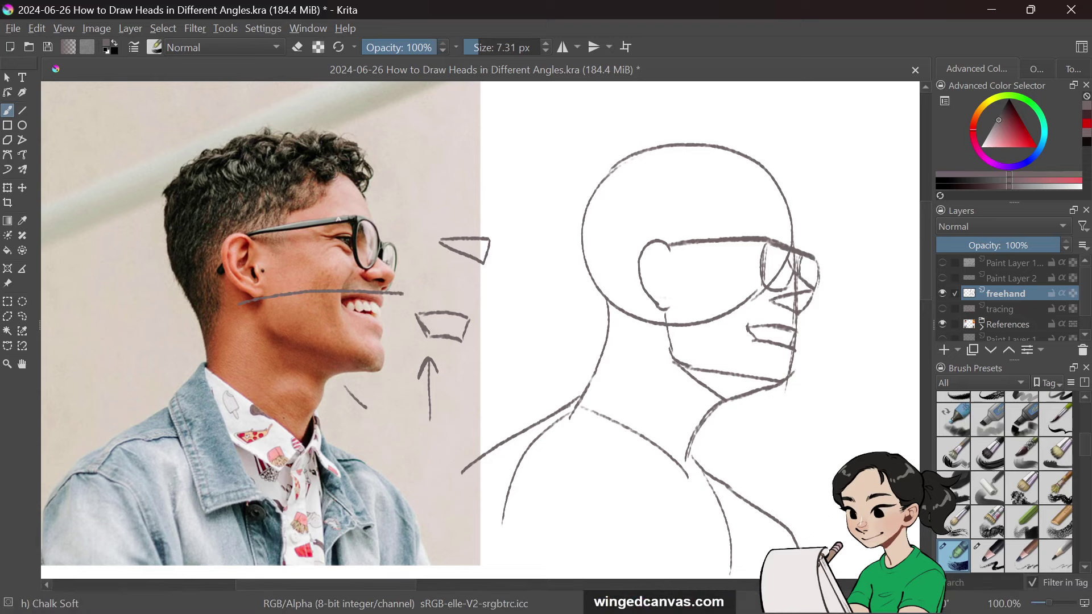
Step: Shade the underside of the nose and the lower lip, and draw the ear's front edge beneath the glasses' arm
left_click_drag(797, 299, 783, 308)
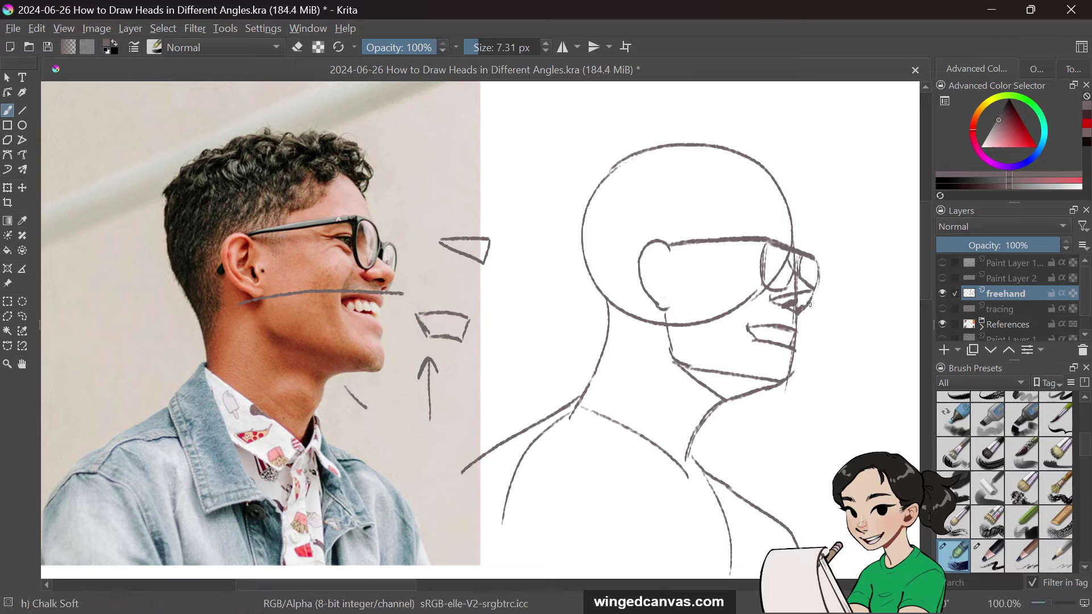
left_click_drag(766, 339, 790, 344)
left_click_drag(668, 248, 669, 263)
Step: Point an arrow at the eye in the photo, and draw the sketch's eye with dark lashes and a crease behind the near lens
left_click_drag(395, 217, 362, 245)
left_click_drag(745, 258, 762, 256)
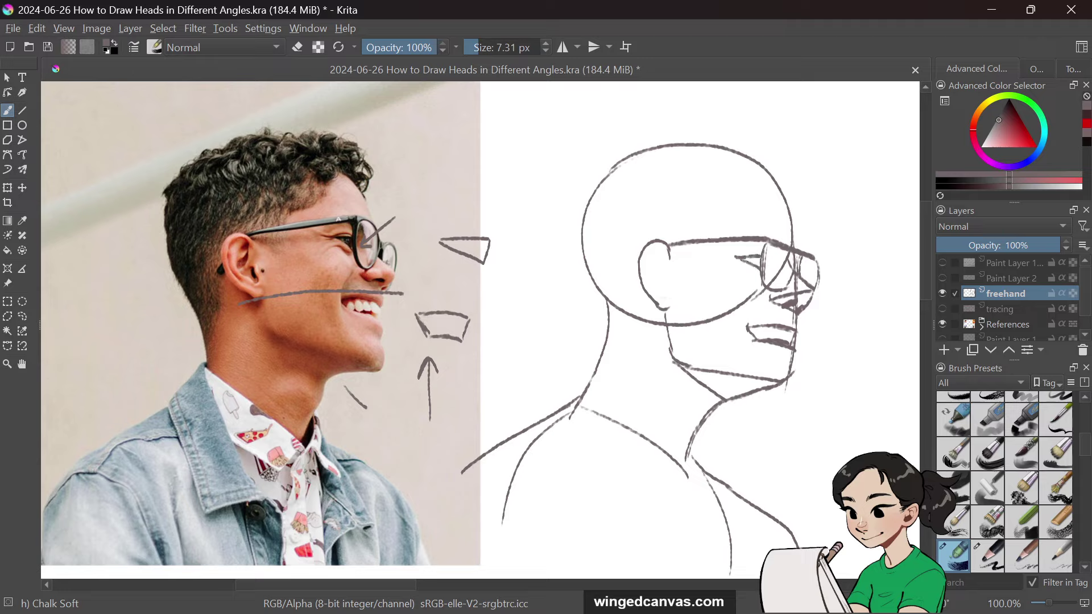
left_click_drag(752, 260, 770, 254)
key("ctrl+z")
left_click_drag(742, 269, 757, 279)
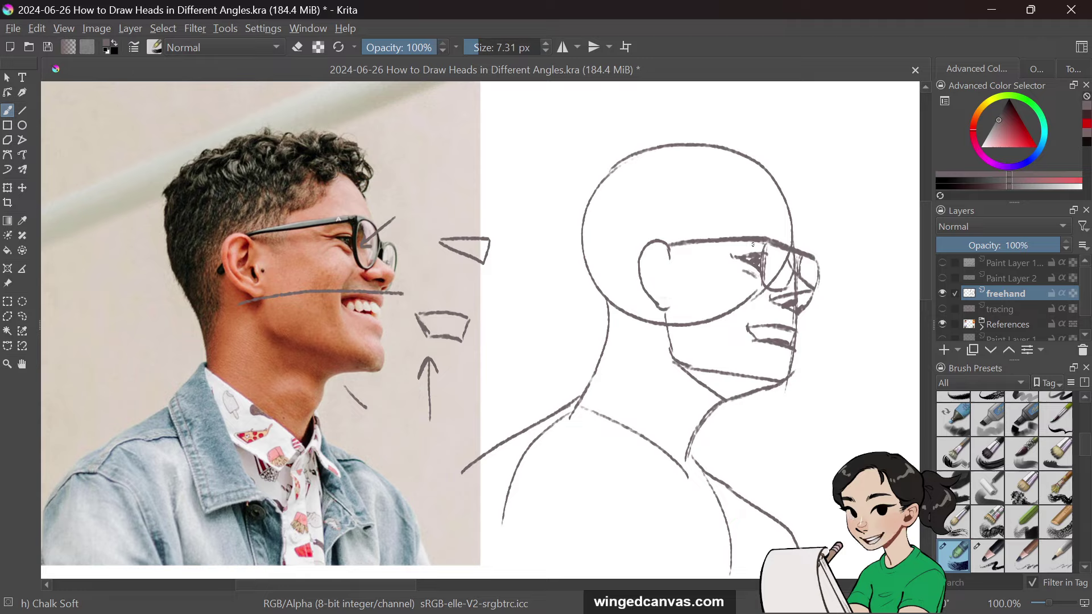
Step: Round off both lens outlines of the glasses and erase the construction lines showing inside and around them
left_click_drag(764, 241, 776, 250)
mouse_move(773, 239)
left_mouse_down()
mouse_move(792, 245)
mouse_move(765, 252)
mouse_move(759, 284)
left_mouse_up()
mouse_move(791, 253)
left_mouse_down()
mouse_move(786, 286)
mouse_move(801, 260)
mouse_move(819, 275)
left_mouse_up()
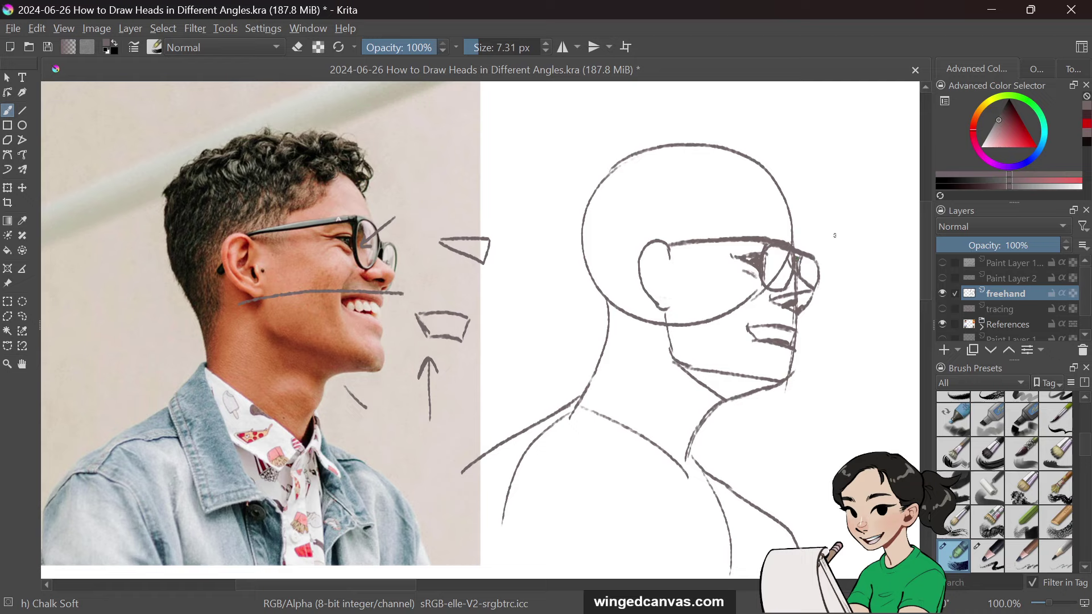
key("ctrl+z")
key("e")
mouse_move(816, 252)
left_mouse_down()
mouse_move(788, 256)
mouse_move(769, 287)
left_mouse_up()
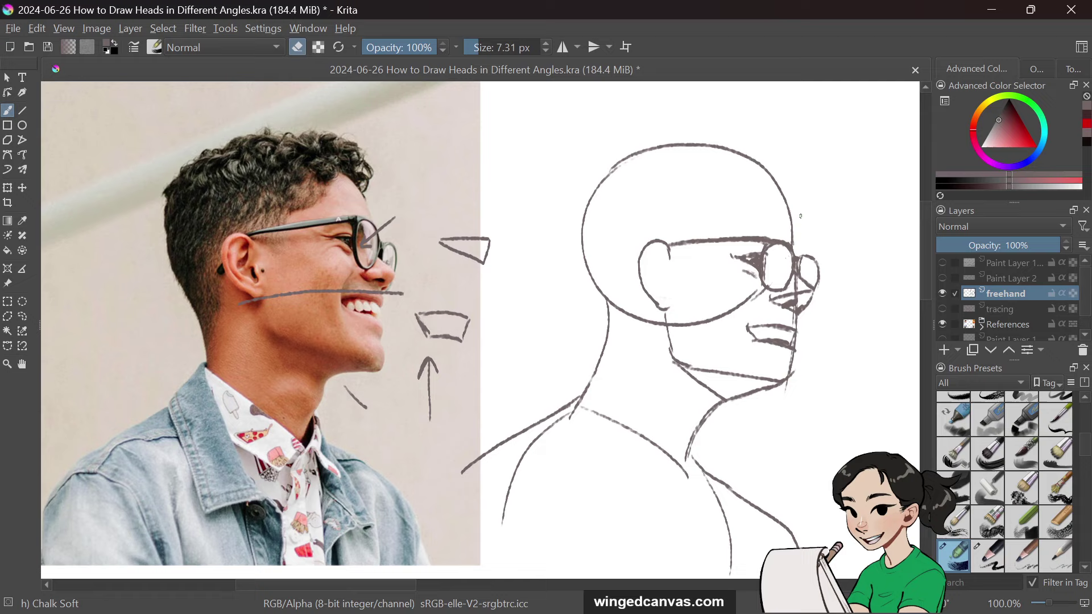
Step: Finish the glasses with a tip behind the ear, a thicker arm and reflection lines on the near lens, and add the inner ear contour
left_click(300, 48)
left_click_drag(632, 278, 637, 266)
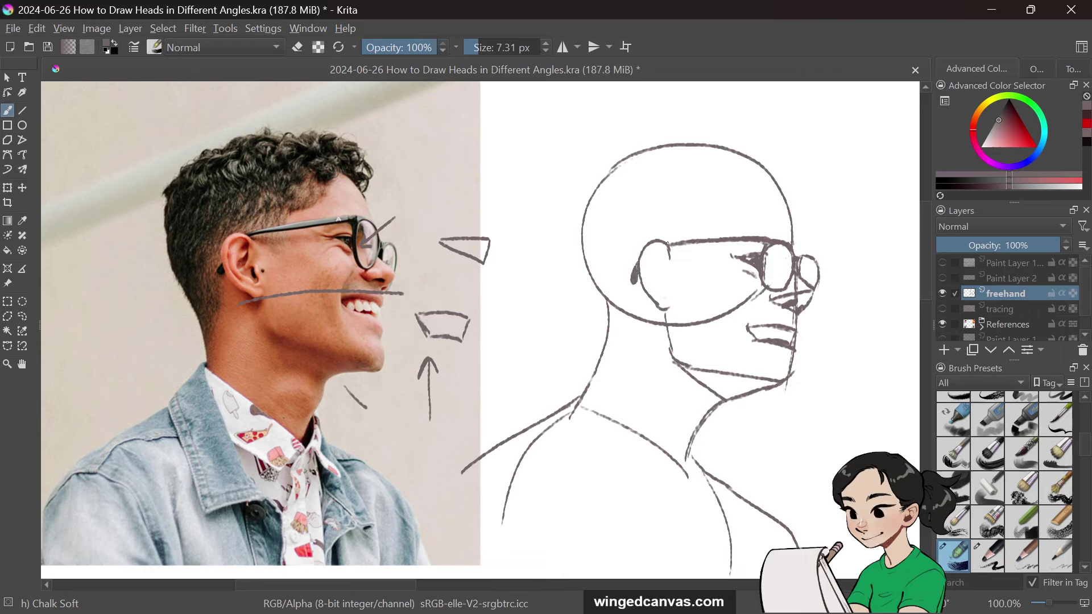
mouse_move(726, 243)
left_mouse_down()
mouse_move(671, 249)
mouse_move(722, 241)
left_mouse_up()
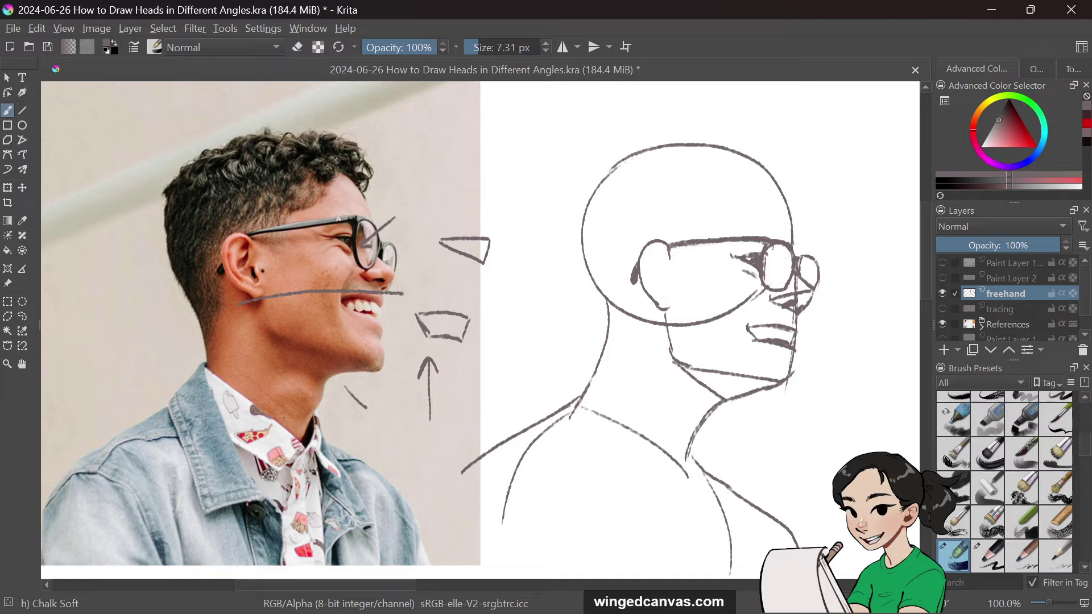
left_click_drag(771, 245, 783, 254)
left_click_drag(664, 269, 664, 292)
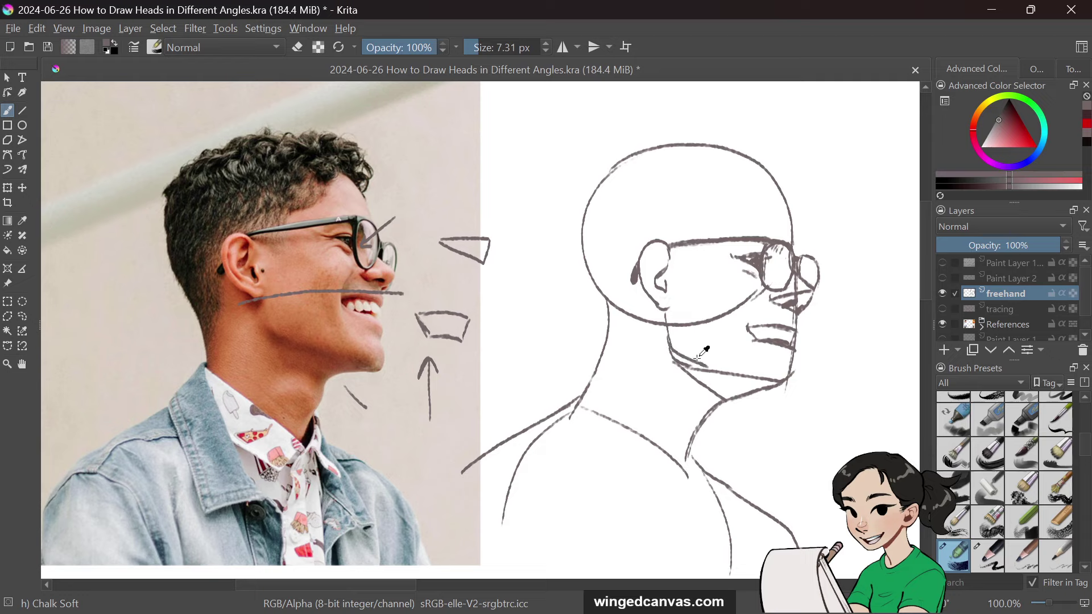
Step: Rework the jawline from below the ear toward the chin, and erase the stray lines at the jaw corner and earlobe
mouse_move(666, 338)
left_mouse_down()
mouse_move(719, 370)
mouse_move(777, 377)
left_mouse_up()
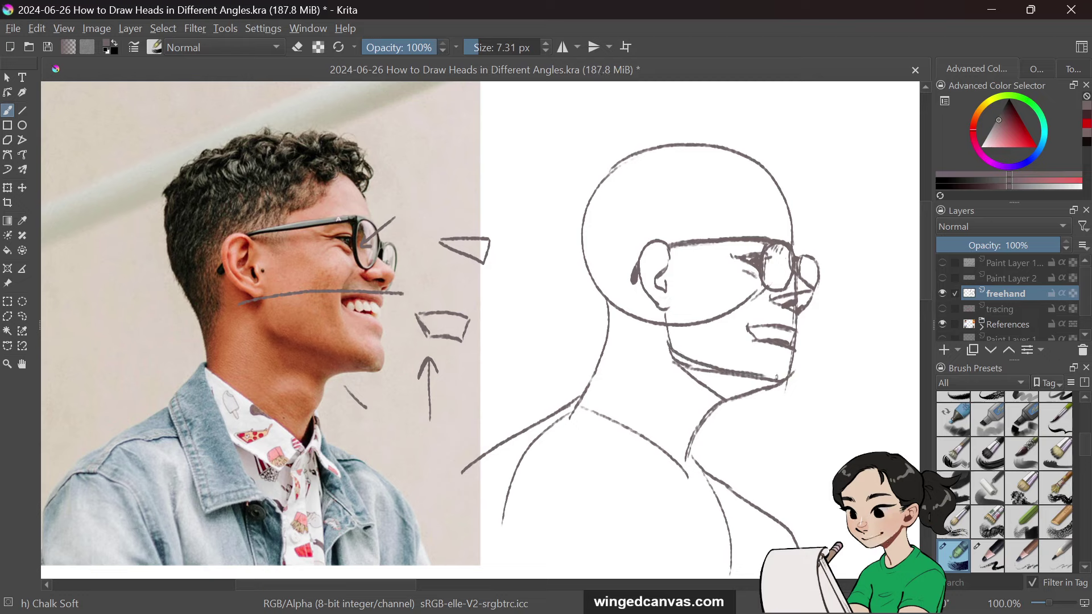
key("ctrl+z")
mouse_move(667, 345)
left_mouse_down()
mouse_move(705, 369)
mouse_move(765, 379)
left_mouse_up()
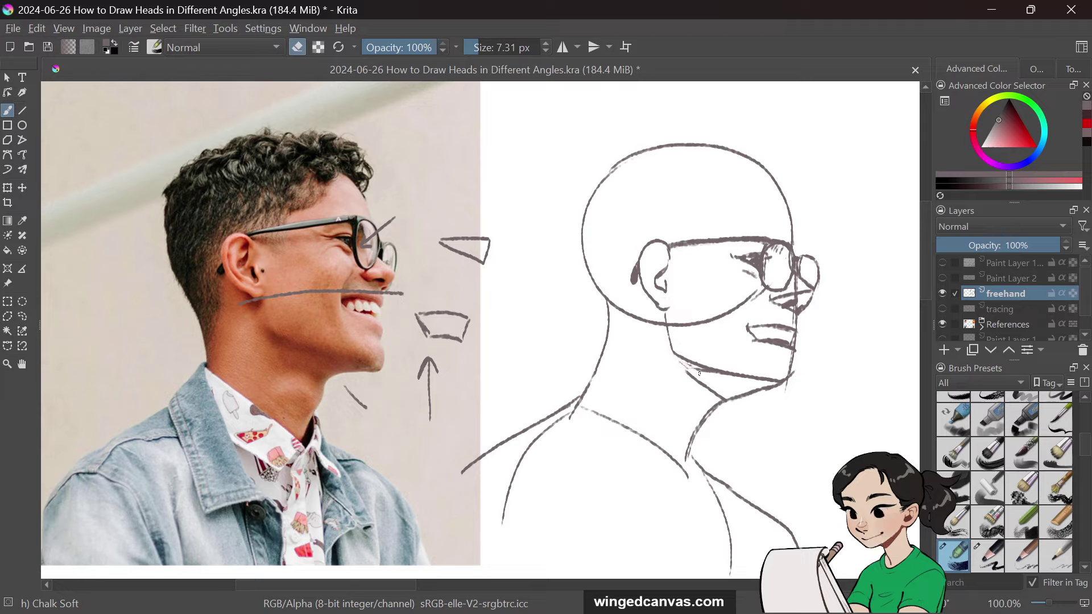
left_click_drag(690, 375, 724, 383)
key("ctrl+z")
left_click(297, 46)
left_click_drag(679, 358, 711, 390)
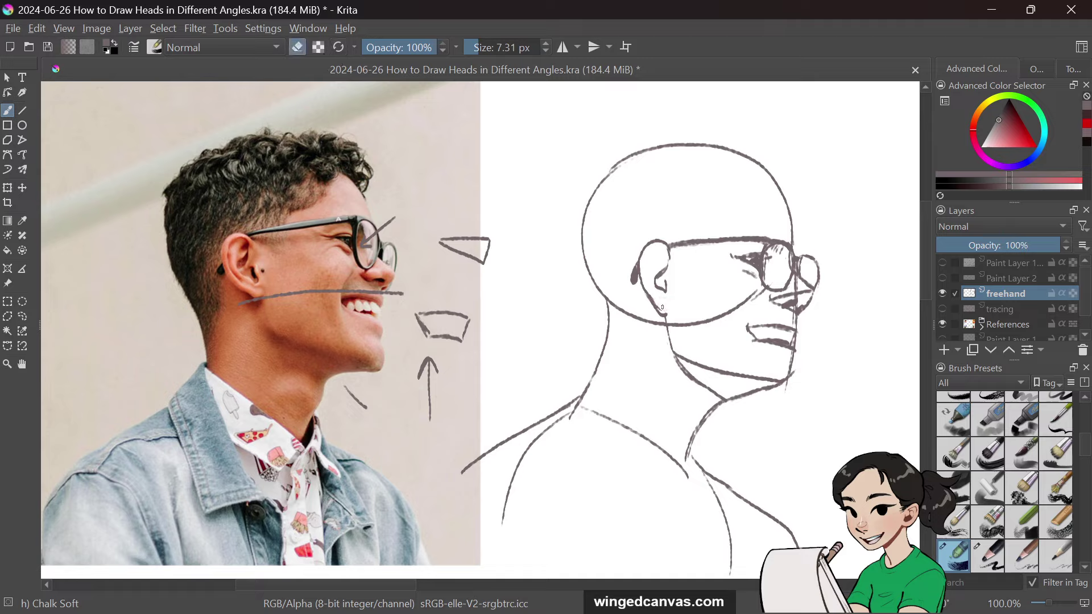
left_click_drag(658, 302, 666, 312)
Step: Darken the upper lip line and the corner of the smiling mouth
left_click(299, 48)
left_click_drag(748, 324, 768, 330)
left_click_drag(762, 327, 770, 334)
Step: Mark the chin's curve beside the photo, and draw a rounded chin with the jaw's underside on the sketch
left_click_drag(391, 328, 387, 377)
left_click_drag(802, 359, 793, 389)
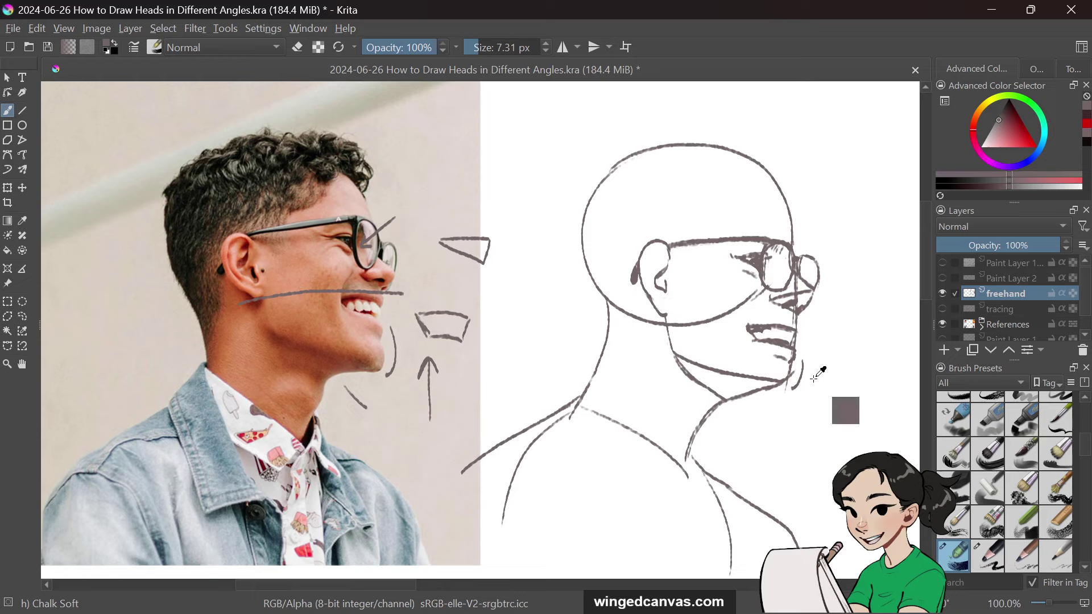
key("ctrl+z")
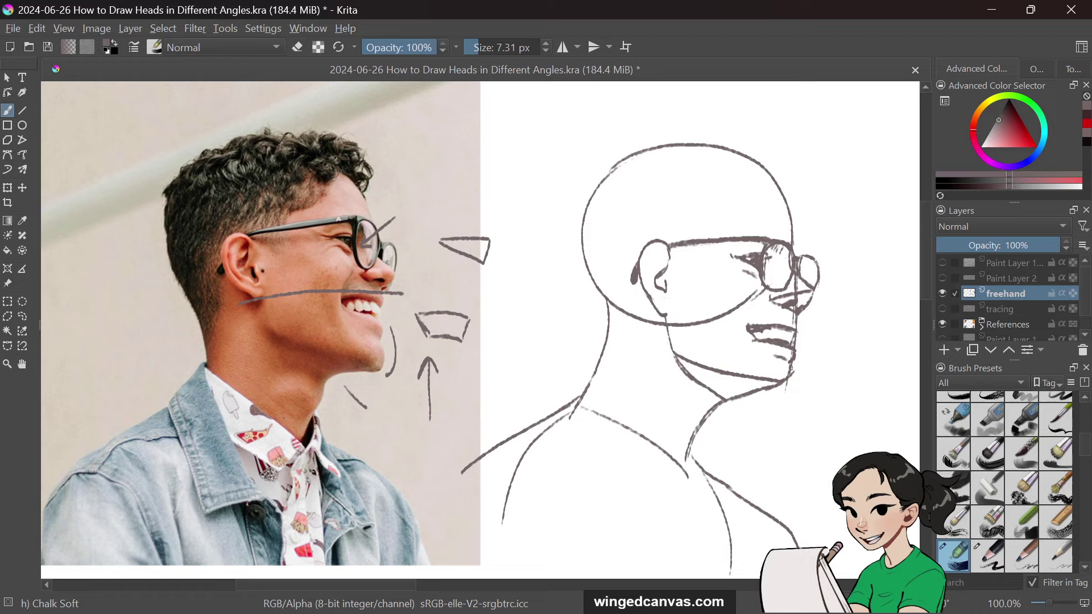
left_click_drag(792, 364, 795, 377)
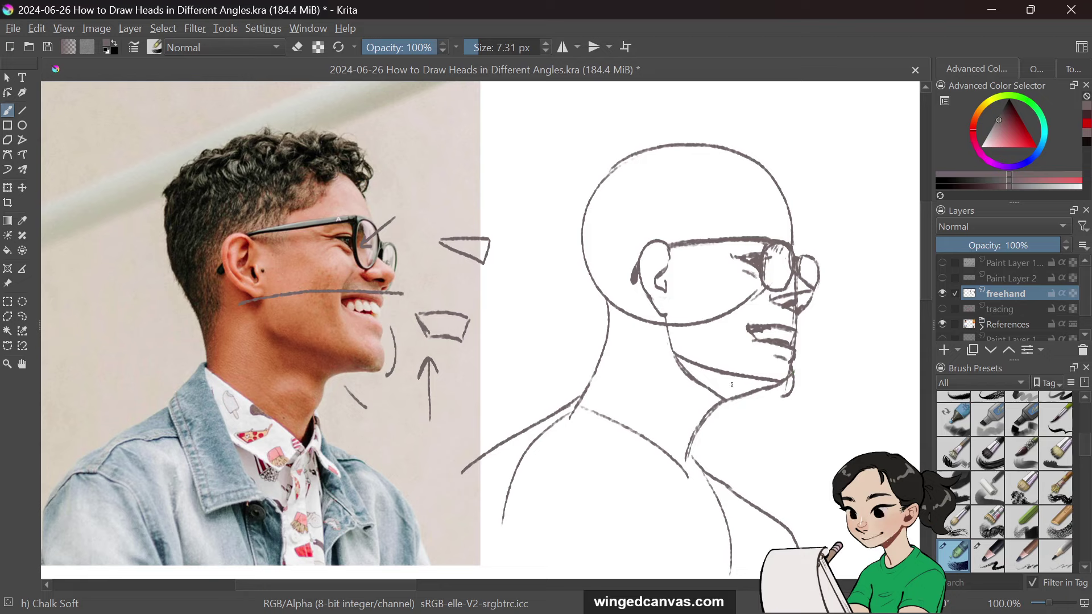
mouse_move(685, 362)
left_mouse_down()
mouse_move(776, 393)
mouse_move(750, 388)
mouse_move(730, 401)
mouse_move(779, 398)
mouse_move(743, 398)
left_mouse_up()
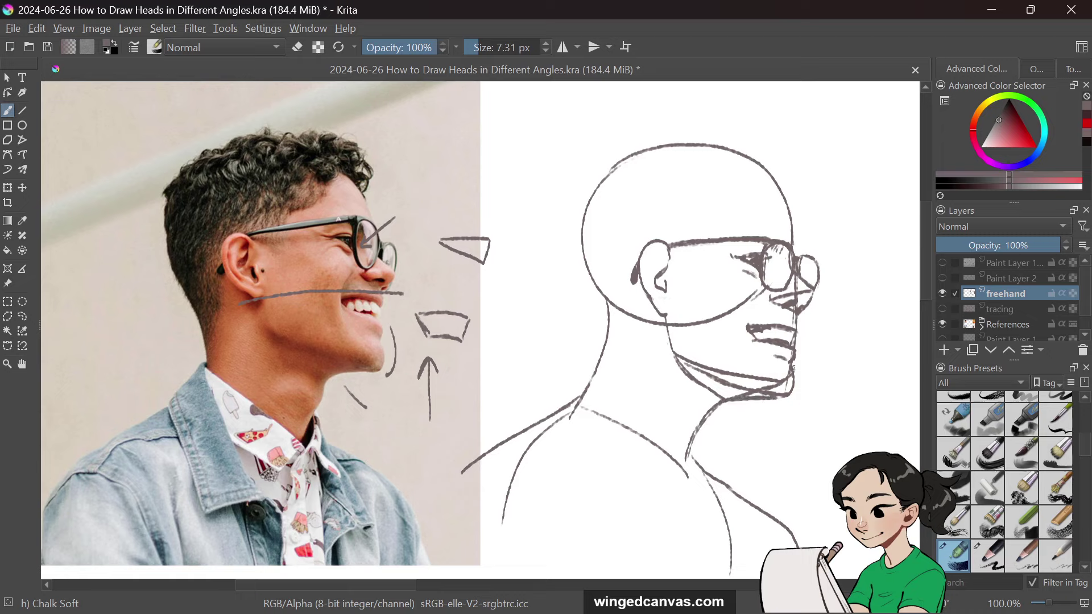
left_click_drag(794, 385, 767, 401)
Step: Erase the old construction lines inside the jaw and chin, and redraw the jawline from below the ear to the chin
key("e")
mouse_move(705, 362)
left_mouse_down()
mouse_move(745, 378)
mouse_move(781, 382)
mouse_move(785, 372)
mouse_move(759, 386)
left_mouse_up()
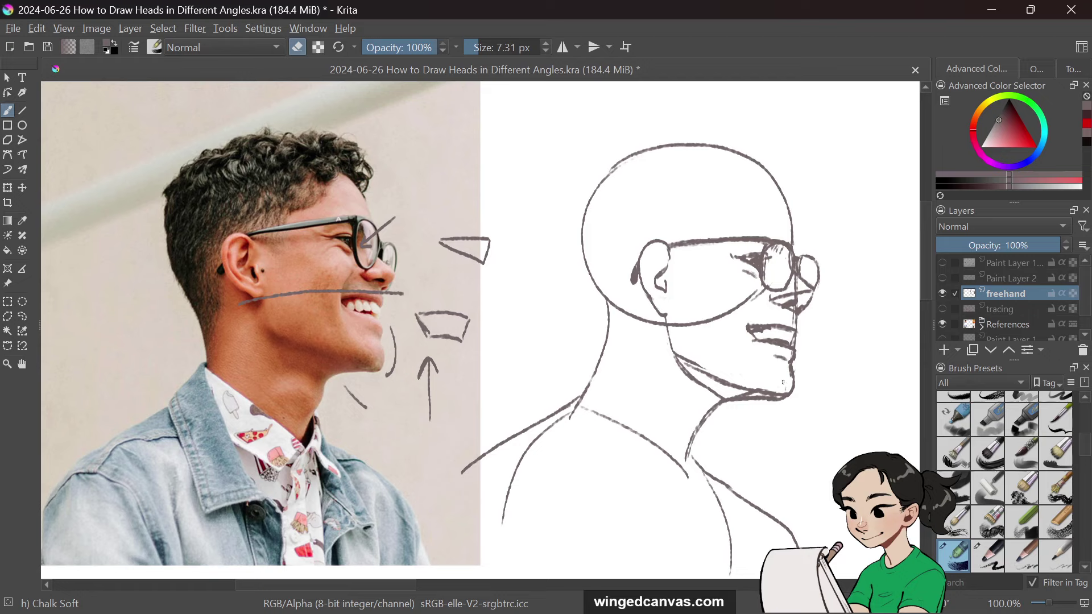
left_click_drag(760, 390, 682, 352)
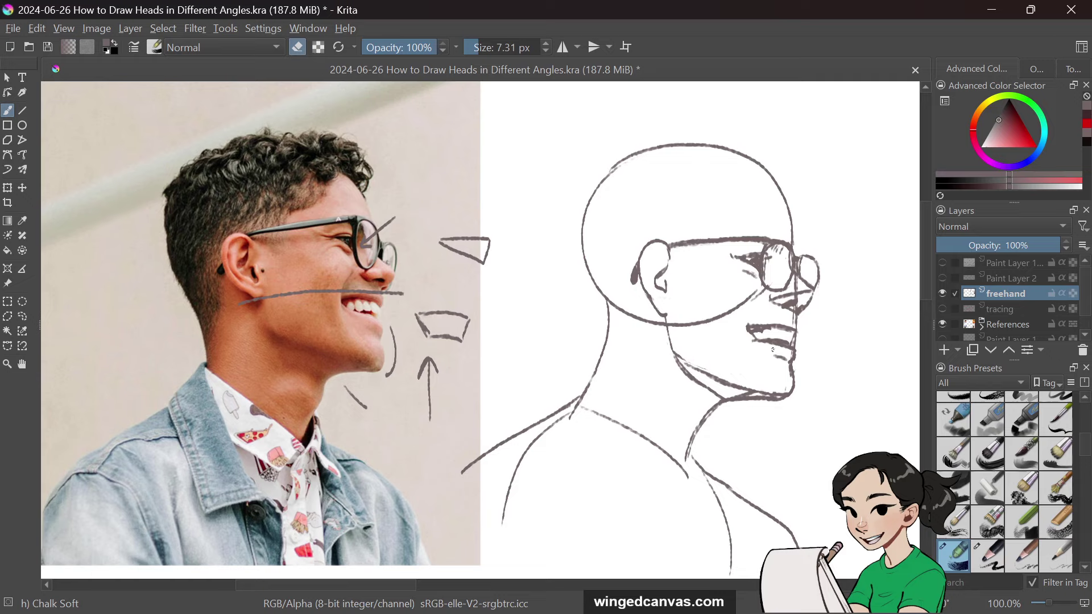
mouse_move(754, 394)
left_mouse_down()
mouse_move(736, 396)
mouse_move(787, 394)
left_mouse_up()
left_click_drag(703, 368, 770, 391)
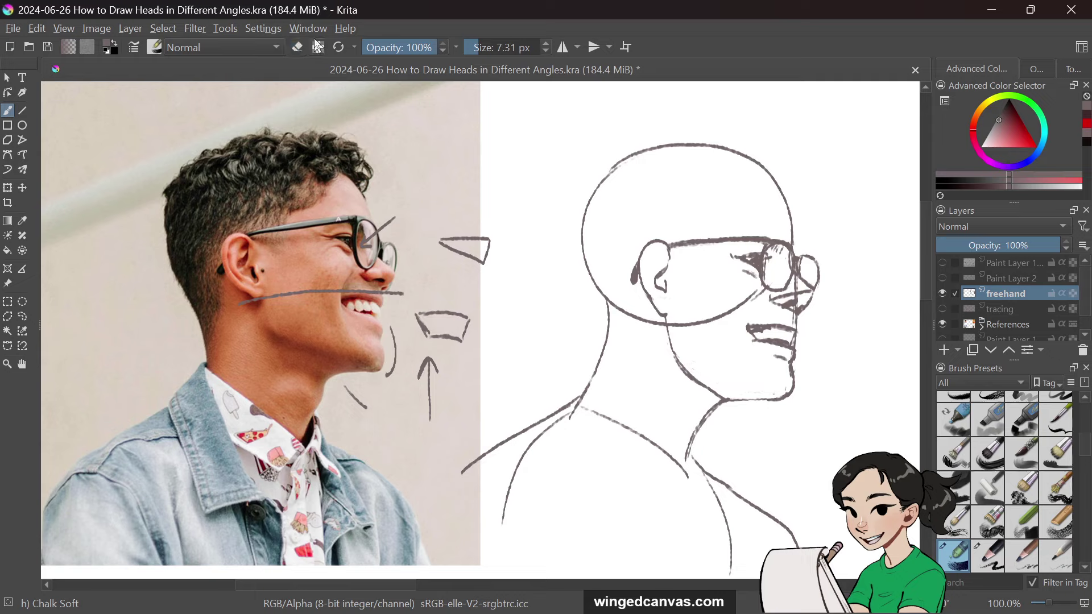
mouse_move(671, 341)
left_mouse_down()
mouse_move(691, 364)
mouse_move(785, 396)
mouse_move(754, 400)
mouse_move(780, 398)
left_mouse_up()
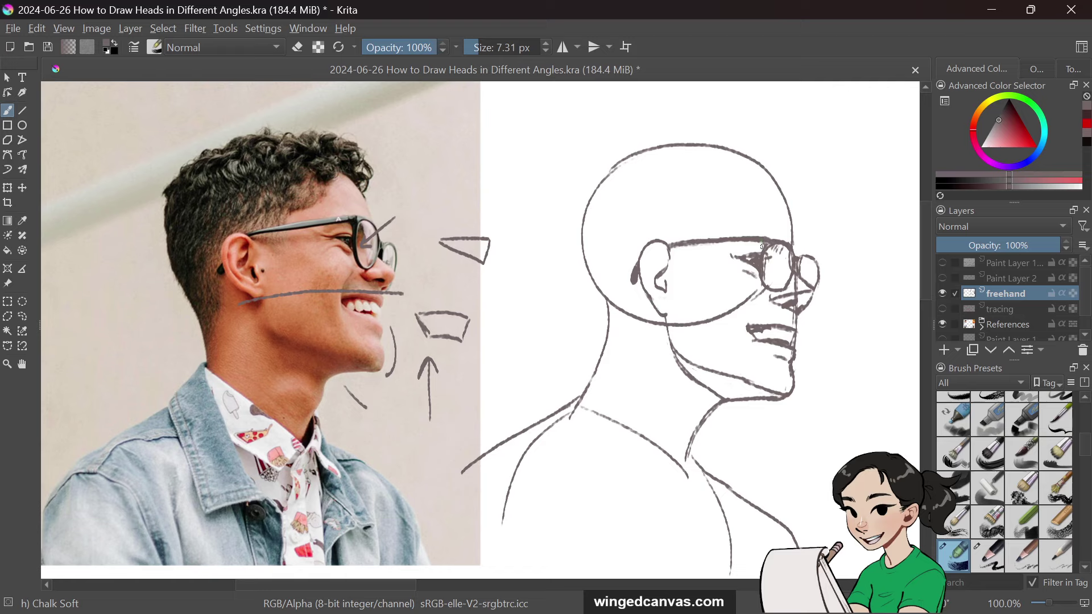
Step: Redraw the front of the neck below the chin with a slight Adam's apple bump, undoing the trial strokes
left_click_drag(761, 209, 760, 408)
mouse_move(317, 392)
left_mouse_down()
mouse_move(274, 388)
mouse_move(317, 379)
left_mouse_up()
left_click_drag(708, 412, 694, 438)
key("ctrl+z")
key("ctrl+z")
mouse_move(705, 412)
left_mouse_down()
mouse_move(695, 431)
mouse_move(703, 421)
left_mouse_up()
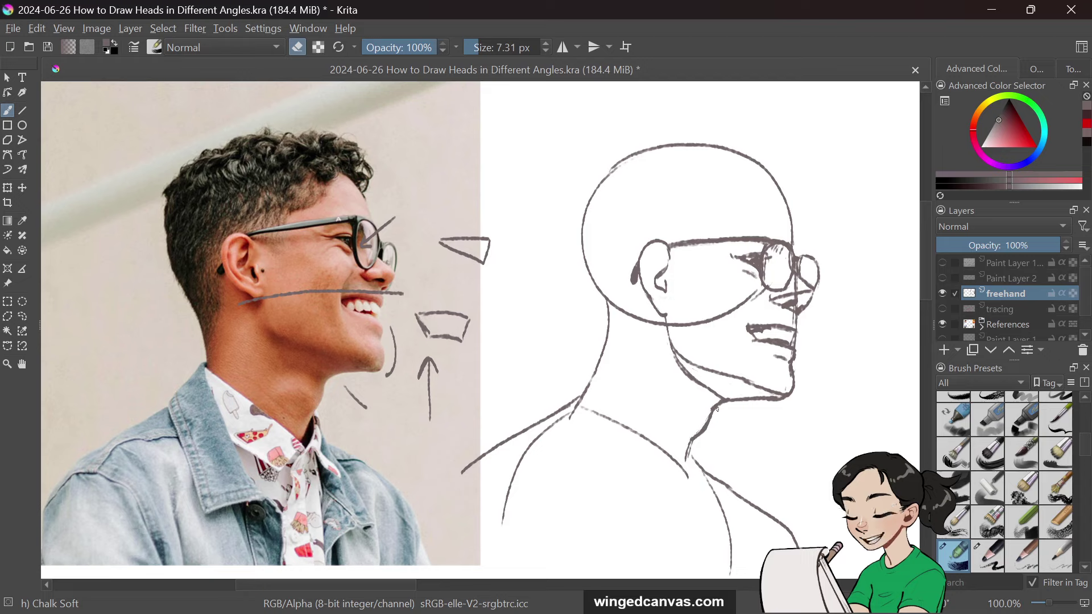
left_click(298, 48)
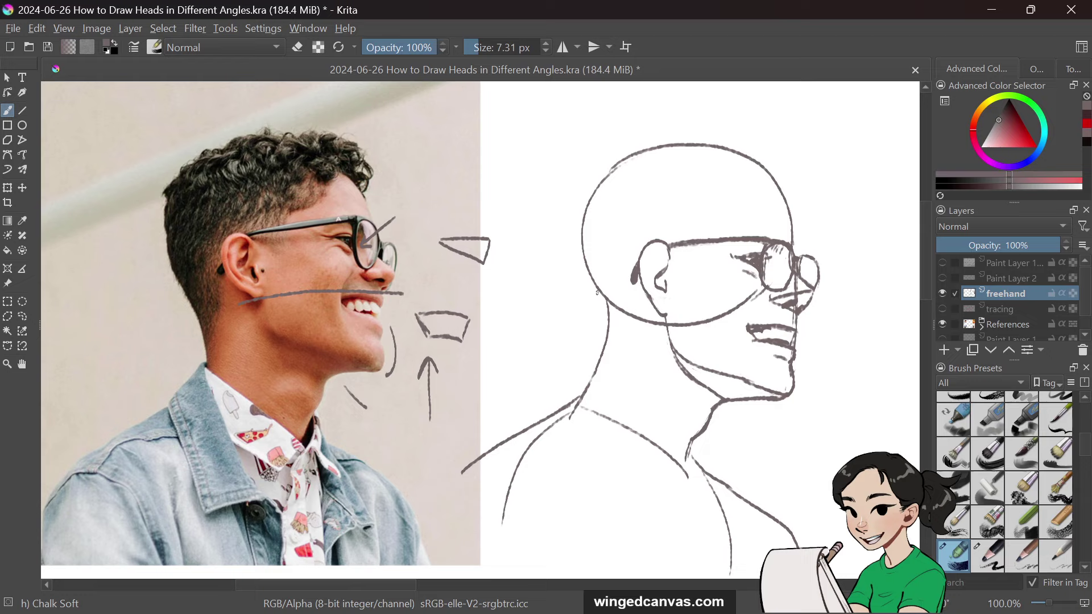
Step: Outline the back of the head and the hair's wavy outer edge from the nape over the crown to the forehead
mouse_move(590, 280)
left_mouse_down()
mouse_move(605, 331)
mouse_move(598, 361)
left_mouse_up()
left_click_drag(591, 278, 596, 295)
left_click_drag(582, 172, 576, 226)
mouse_move(579, 182)
left_mouse_down()
mouse_move(707, 131)
mouse_move(784, 161)
mouse_move(800, 181)
mouse_move(791, 211)
left_mouse_up()
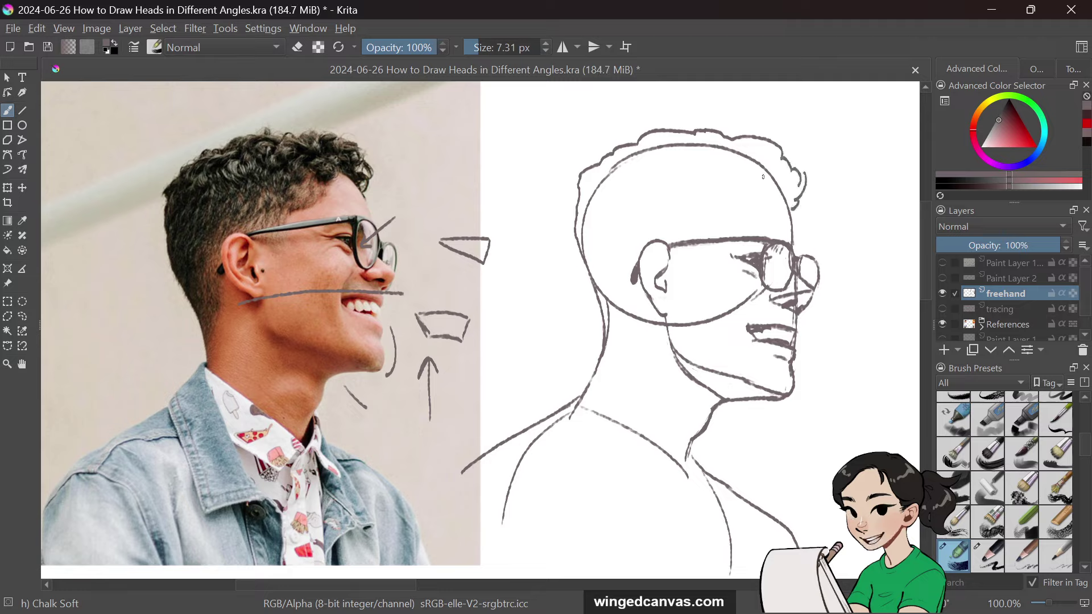
Step: Draw the curly hairline from the forehead down to the ear, and the hairline from behind the ear to the nape
mouse_move(761, 171)
left_mouse_down()
mouse_move(704, 192)
mouse_move(697, 211)
mouse_move(653, 238)
left_mouse_up()
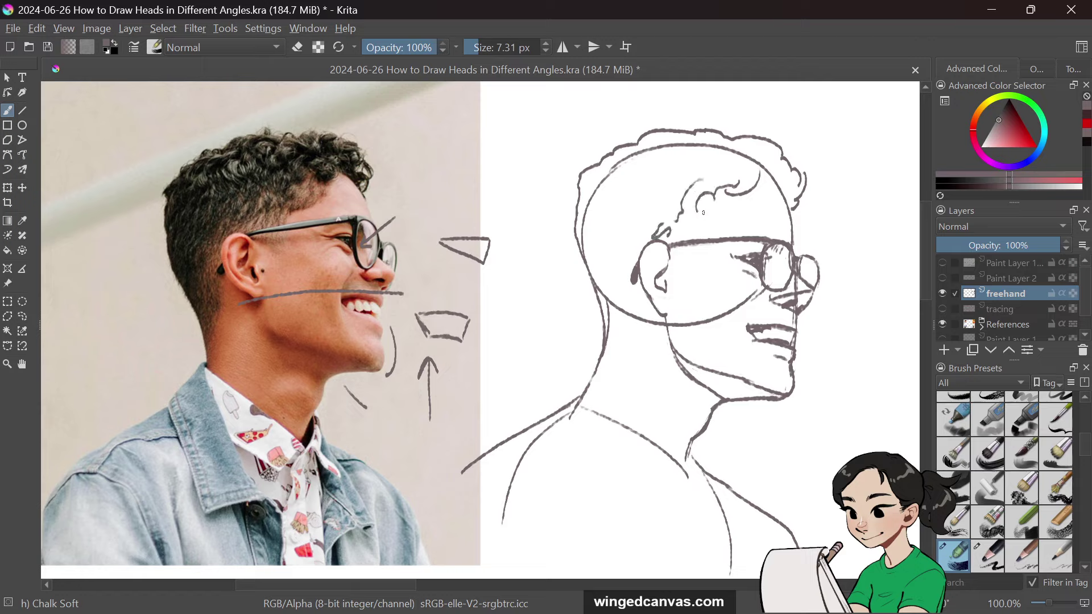
left_click_drag(730, 203, 676, 231)
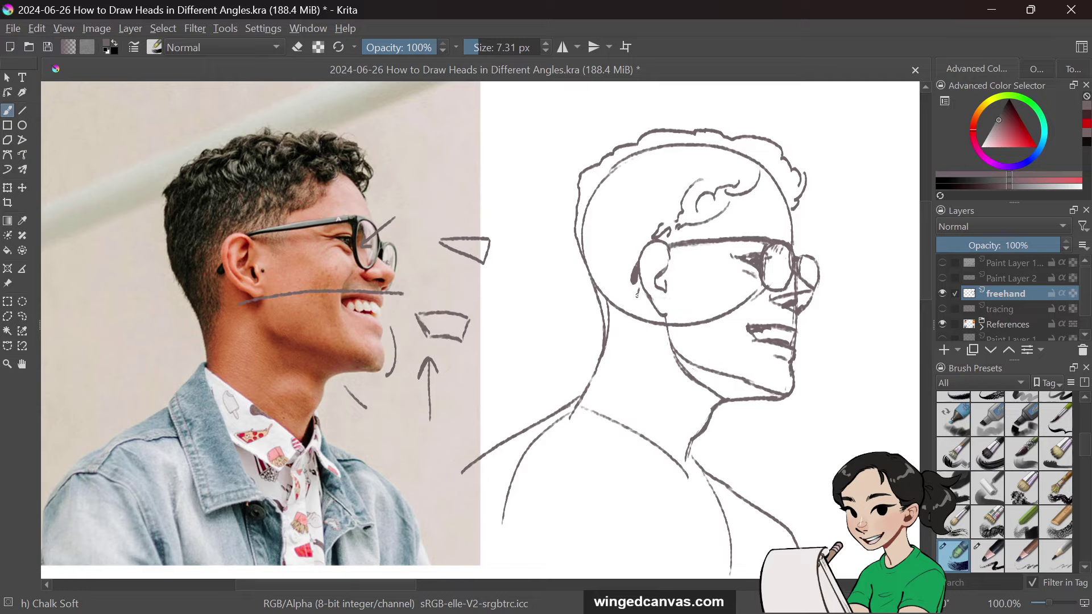
left_click_drag(637, 295, 607, 344)
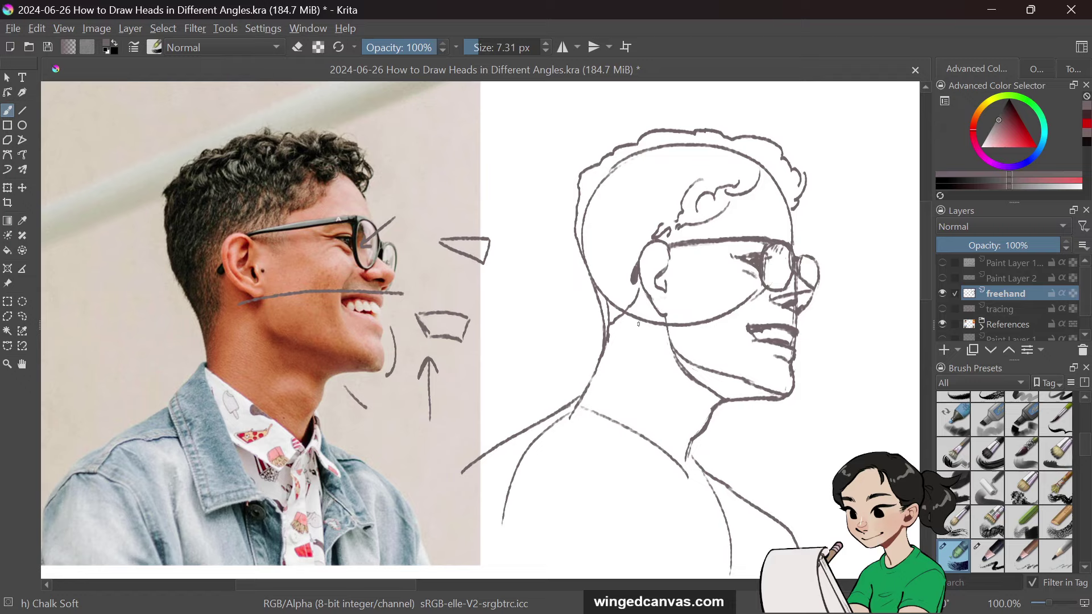
left_click_drag(629, 314, 605, 352)
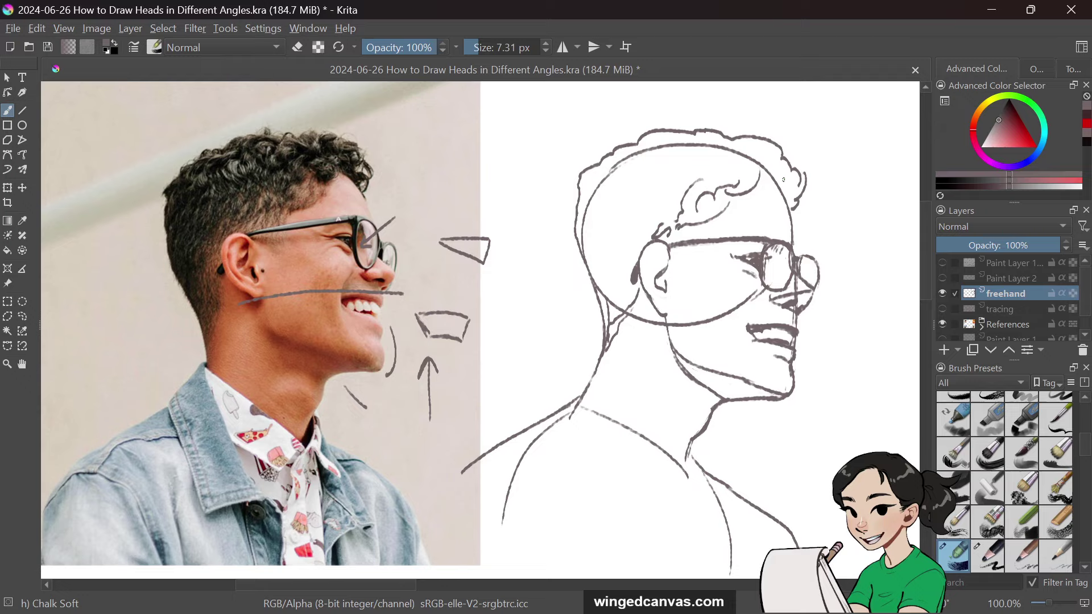
Step: Fill the top, front and back of the hair with loose curl strokes
left_click_drag(764, 173, 794, 189)
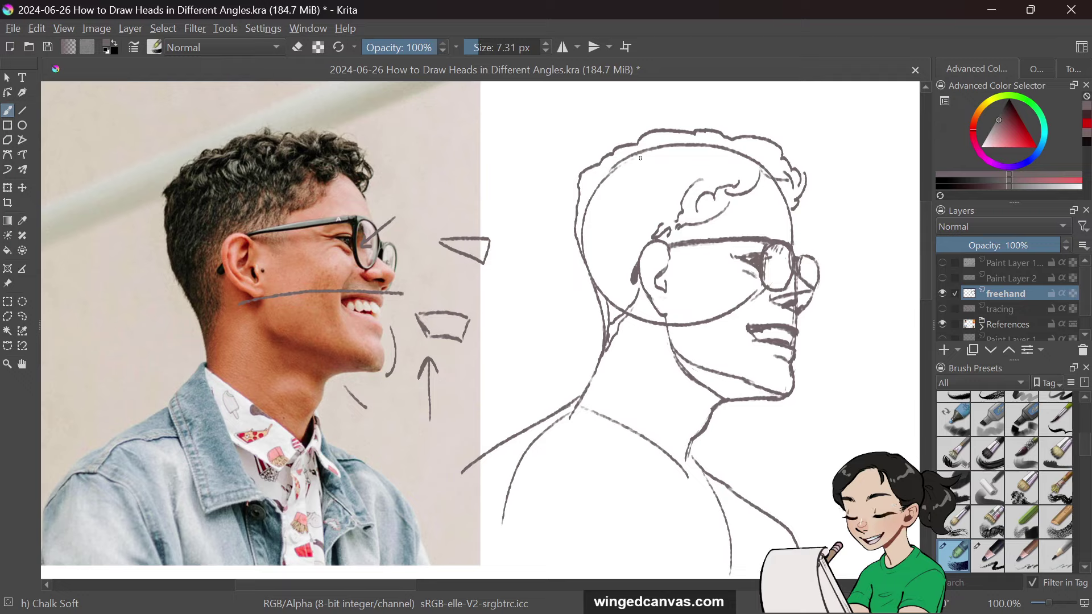
mouse_move(648, 165)
left_mouse_down()
mouse_move(652, 195)
mouse_move(640, 185)
mouse_move(706, 154)
mouse_move(723, 171)
left_mouse_up()
left_click_drag(589, 178, 596, 202)
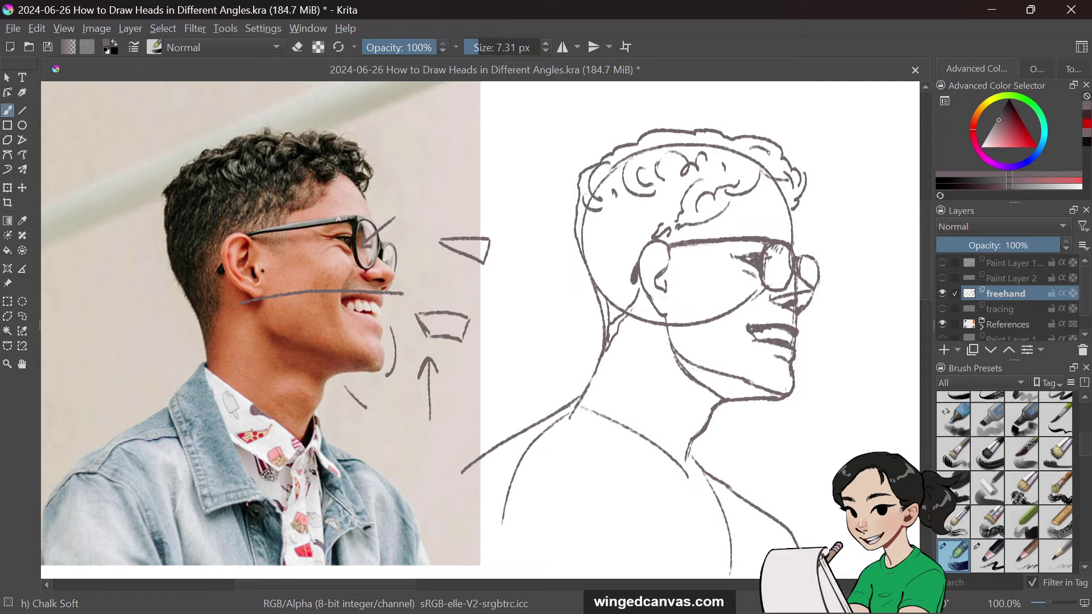
left_click_drag(767, 150, 781, 165)
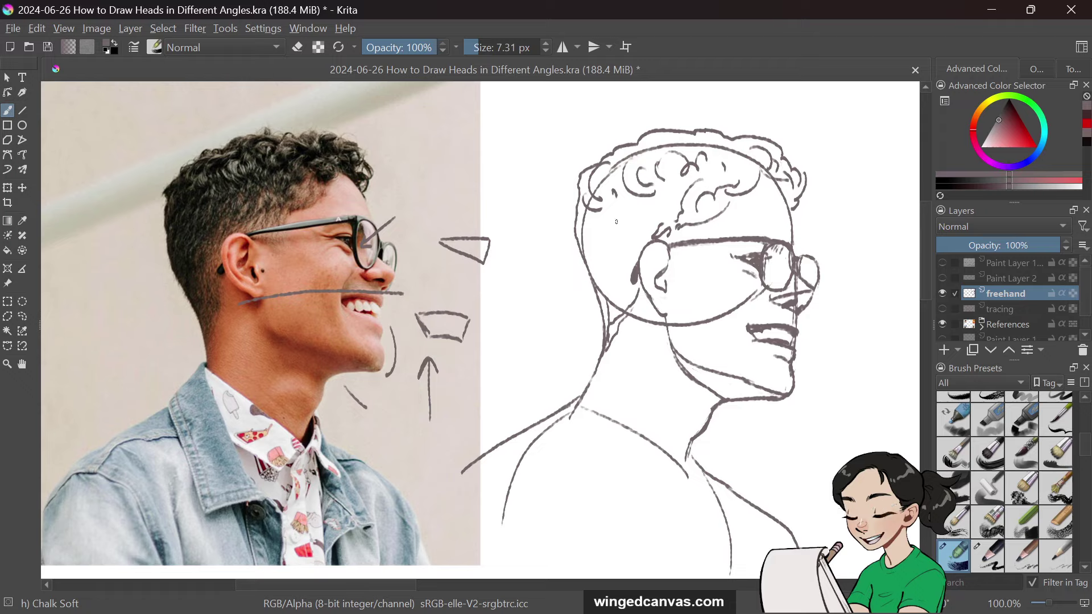
left_click_drag(594, 219, 591, 248)
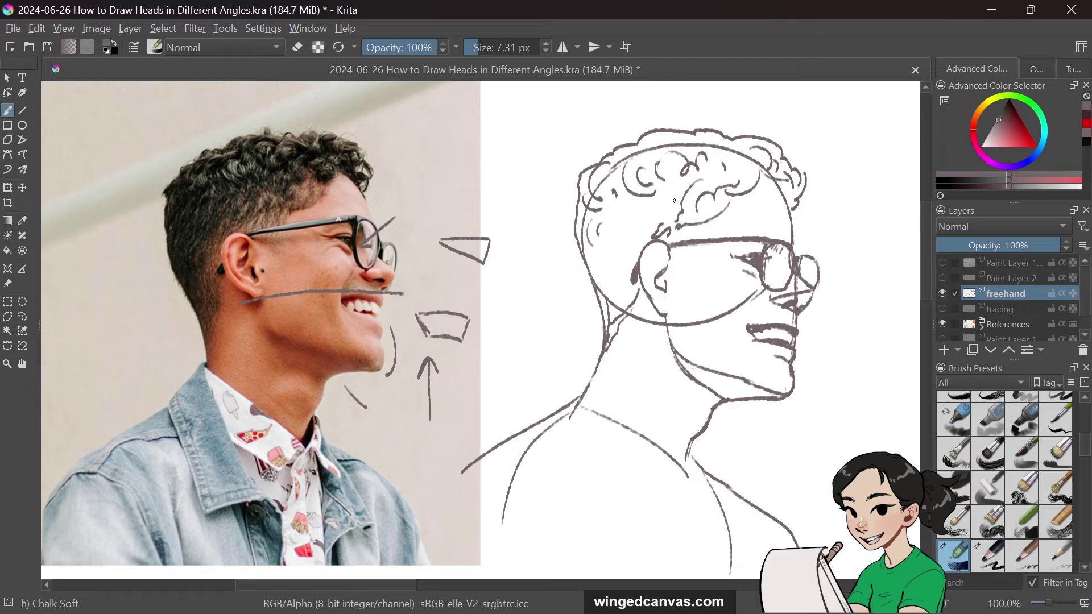
mouse_move(655, 208)
left_mouse_down()
mouse_move(670, 196)
mouse_move(645, 218)
left_mouse_up()
Step: Letter the title "LOOMIS METHOD" above the sketched head
mouse_move(617, 95)
left_mouse_down()
mouse_move(633, 113)
mouse_move(654, 97)
mouse_move(742, 113)
left_mouse_up()
mouse_move(748, 98)
left_mouse_down()
mouse_move(757, 113)
mouse_move(758, 98)
mouse_move(774, 97)
left_mouse_up()
mouse_move(767, 98)
left_mouse_down()
mouse_move(767, 112)
mouse_move(791, 112)
left_mouse_up()
left_click_drag(777, 106, 802, 100)
left_click_drag(814, 97, 815, 115)
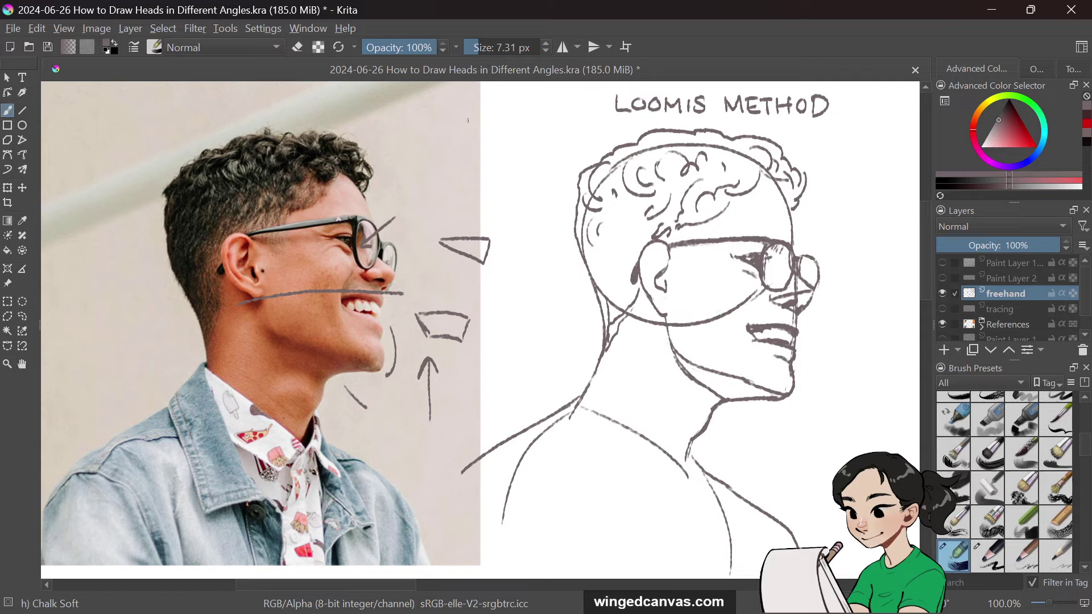
Step: Draw a small Loomis ball beside the title, with a side-plane circle filled with diagonal hatching
mouse_move(444, 135)
left_mouse_down()
mouse_move(545, 141)
mouse_move(439, 143)
mouse_move(502, 166)
mouse_move(486, 188)
left_mouse_up()
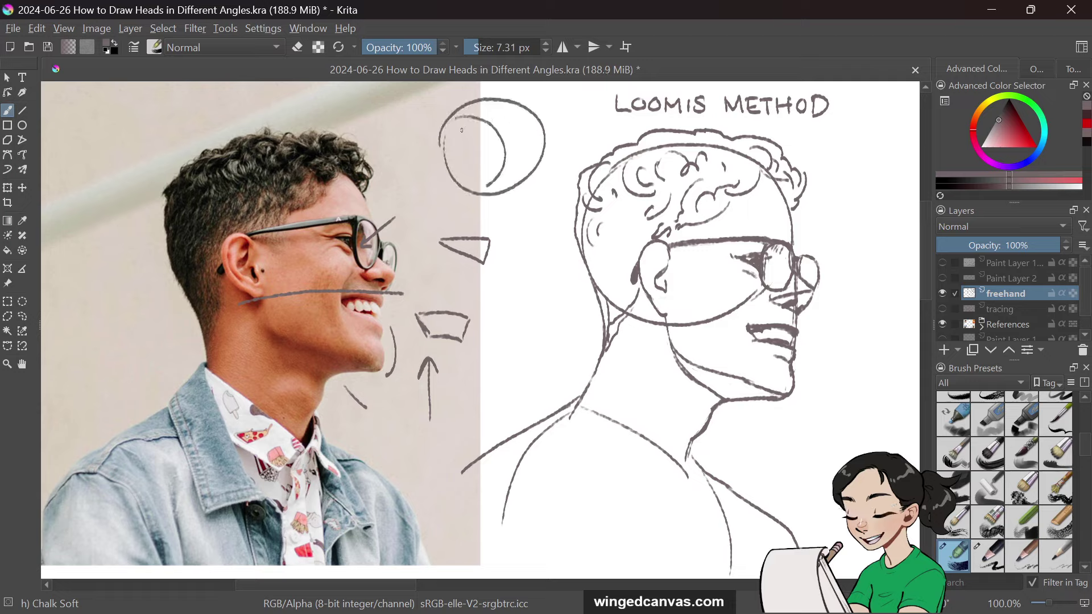
left_click_drag(456, 130, 448, 155)
left_click_drag(478, 123, 452, 173)
mouse_move(487, 134)
left_mouse_down()
mouse_move(457, 178)
mouse_move(466, 180)
left_mouse_up()
left_click_drag(492, 153, 471, 189)
left_click_drag(493, 163, 476, 192)
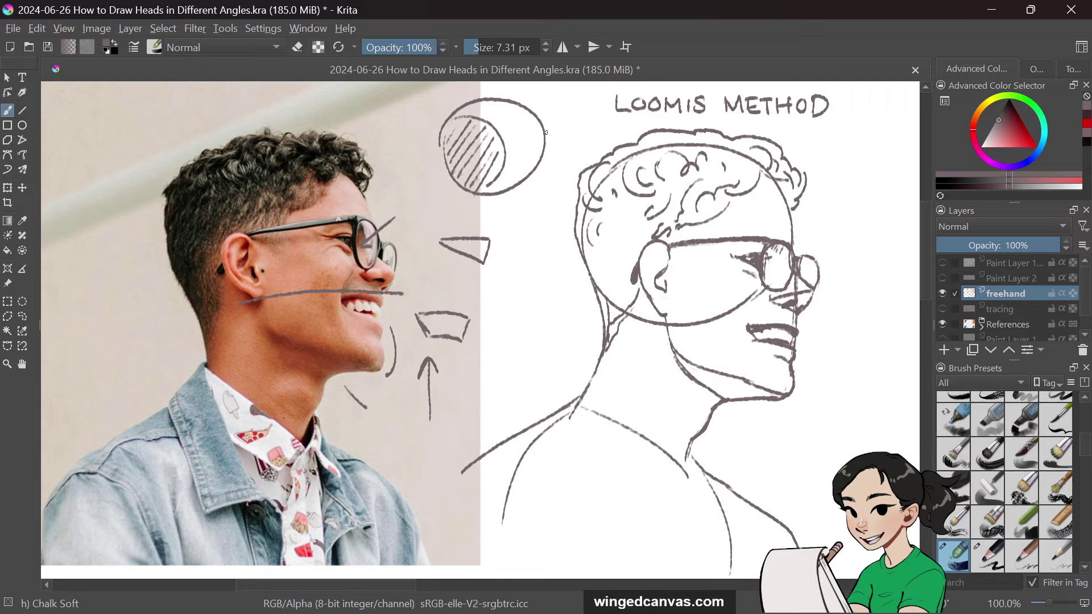
Step: Add the front face line, jaw and two short neck lines to the small Loomis head
left_click_drag(549, 142, 549, 216)
mouse_move(492, 189)
left_mouse_down()
mouse_move(496, 203)
mouse_move(550, 218)
left_mouse_up()
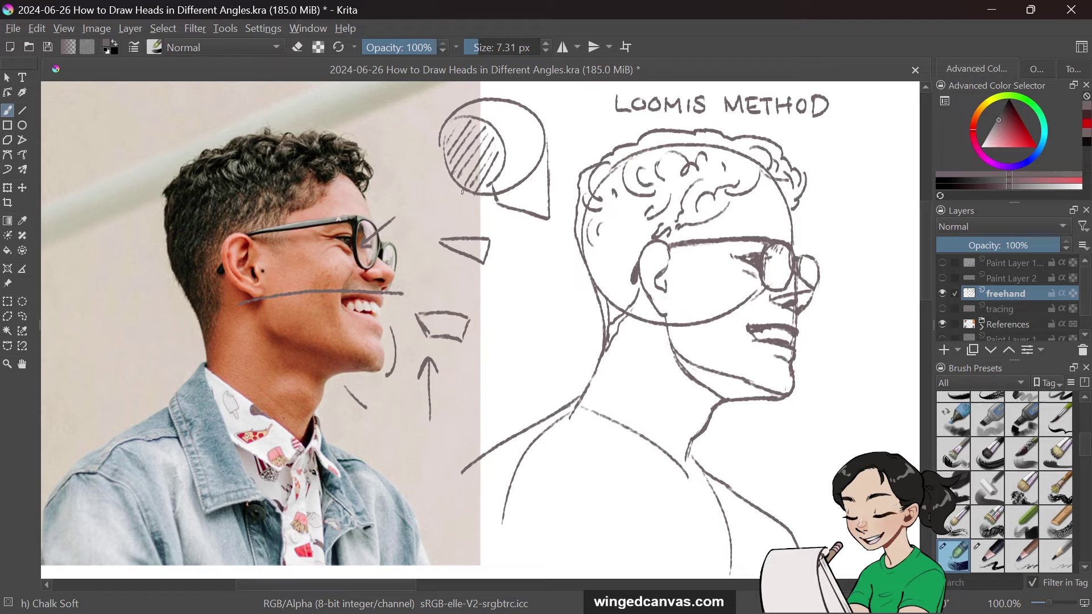
left_click_drag(465, 192, 449, 217)
left_click_drag(519, 215, 510, 233)
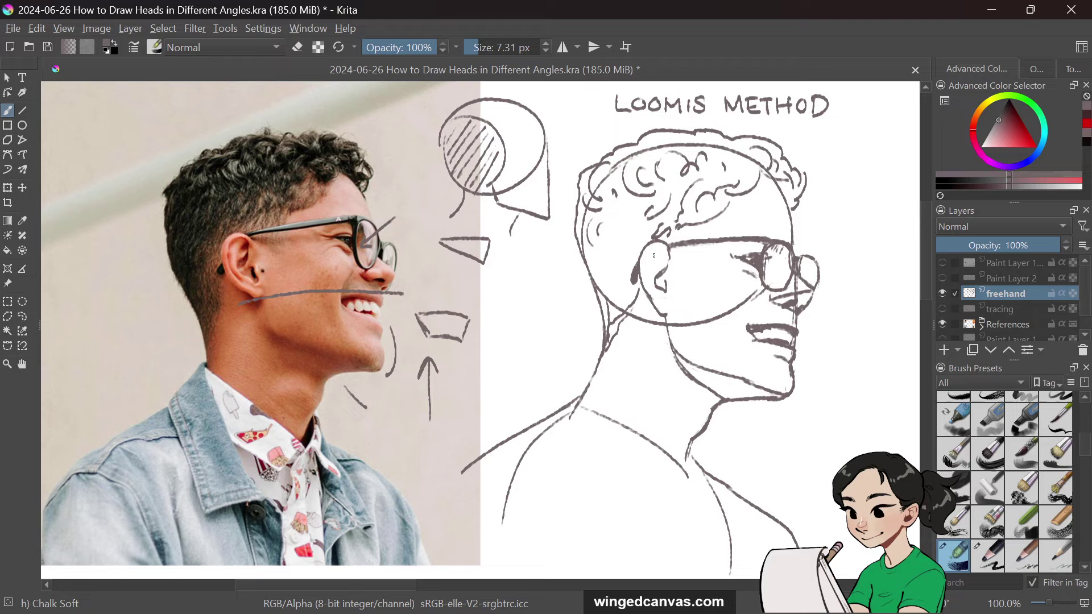
Step: Add the inner fold line inside the man's ear
left_click_drag(647, 251, 667, 257)
Step: Add a new paint layer in Multiply mode for shading, with a light mauve-grey colour and a 73 px brush
left_click_drag(999, 125, 992, 134)
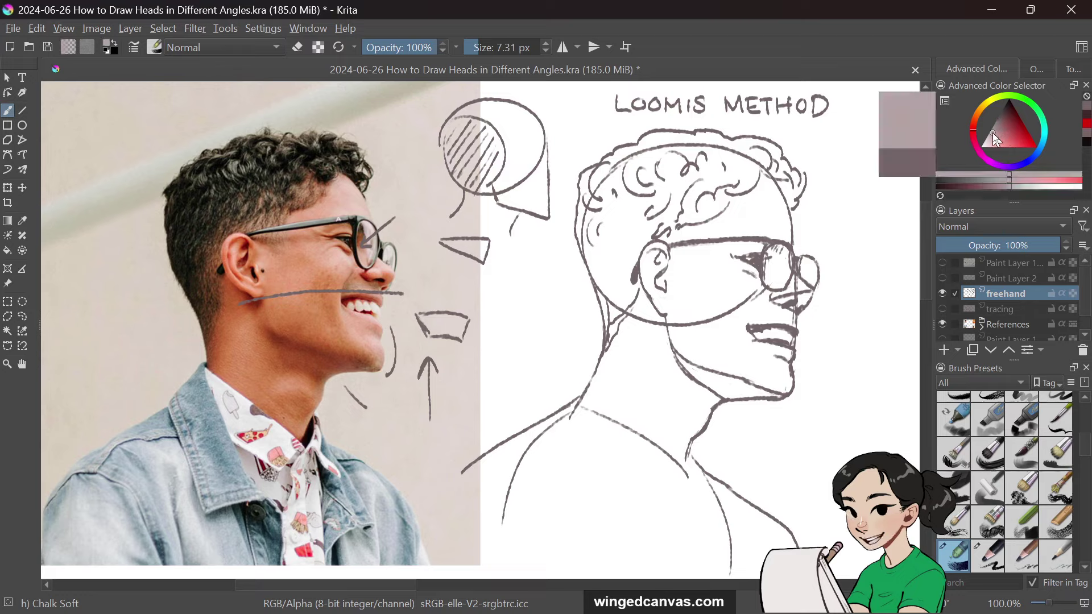
left_click(489, 47)
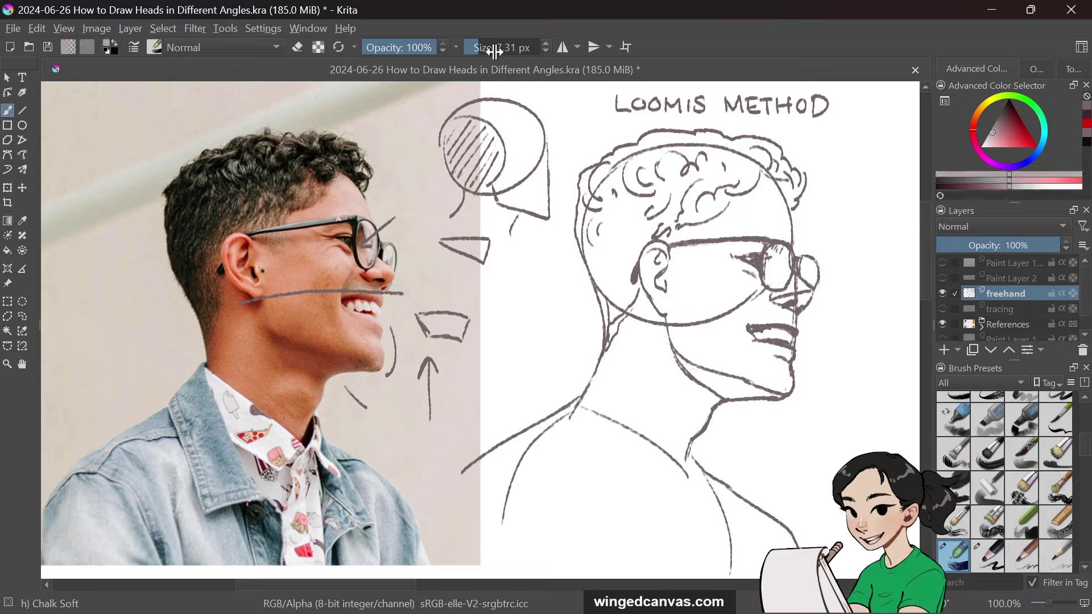
type("73")
key("Return")
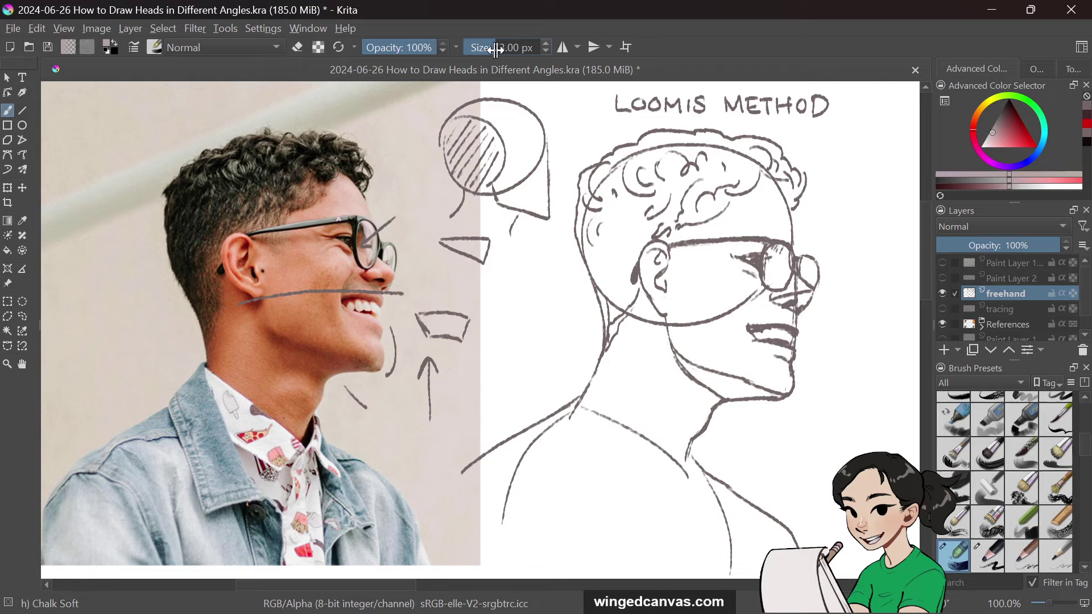
left_click(944, 350)
left_click(1020, 229)
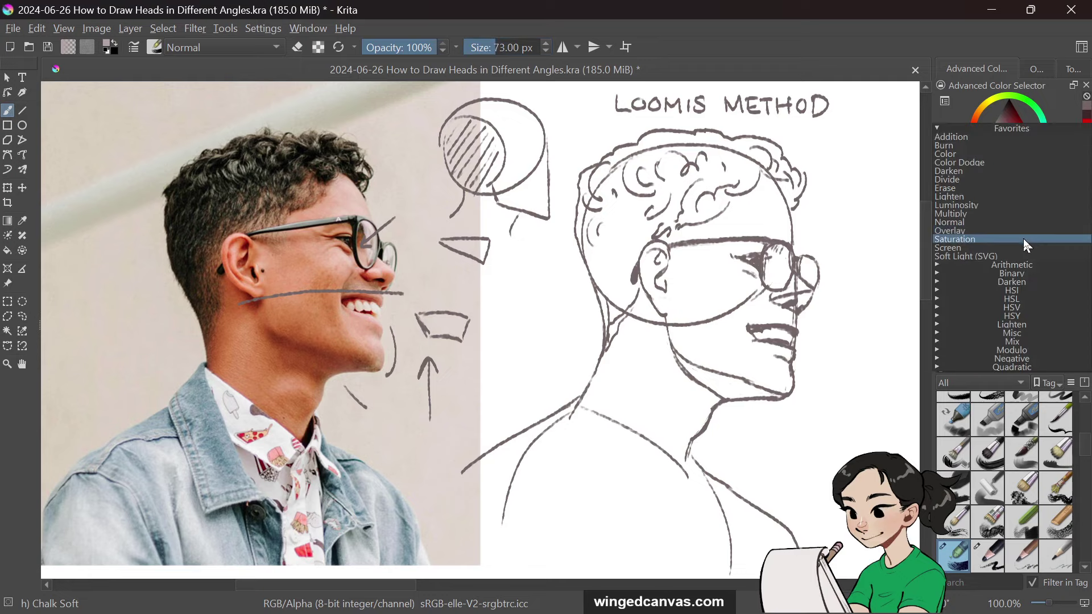
left_click(1020, 213)
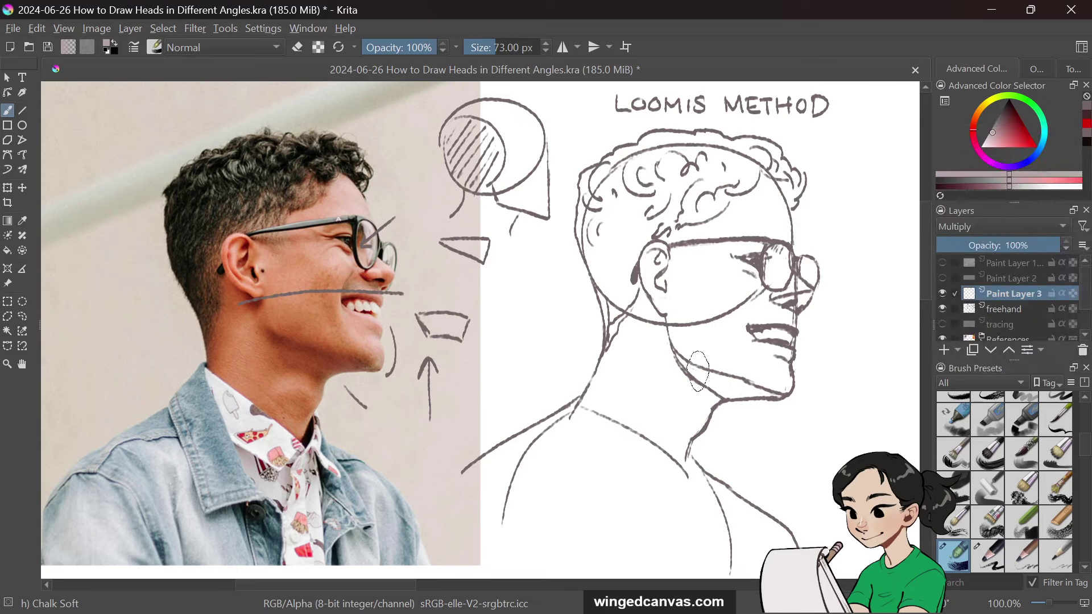
Step: Reduce the brush to 37.88 px and shade the underside of the jaw, the underside of the nose and the upper lip area
key("bracketleft")
key("bracketleft")
key("bracketleft")
key("bracketleft")
key("bracketleft")
key("bracketleft")
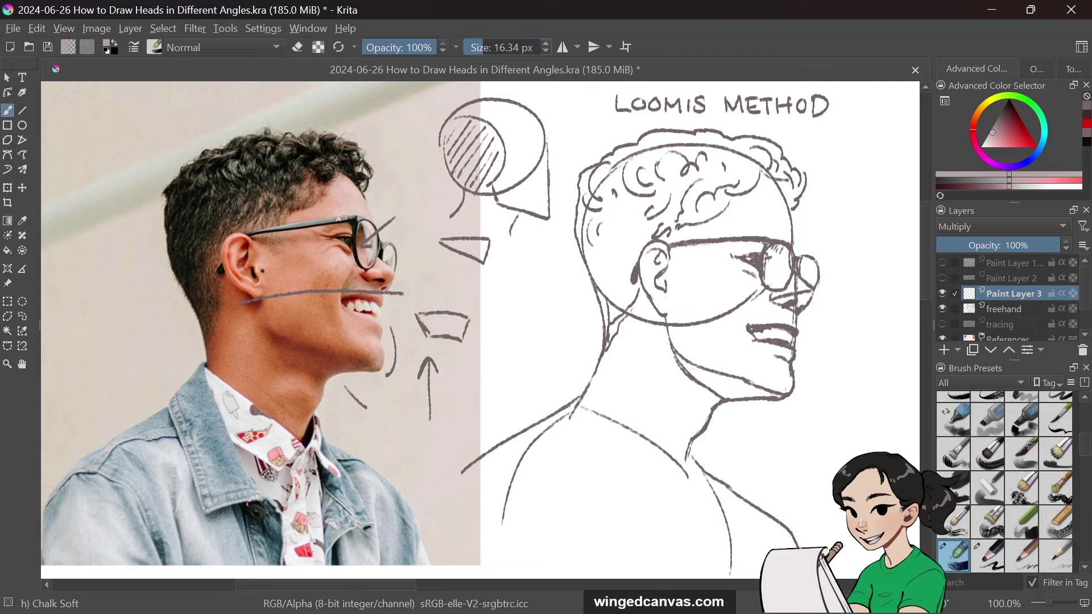
key("bracketright")
key("bracketright")
key("bracketright")
key("bracketright")
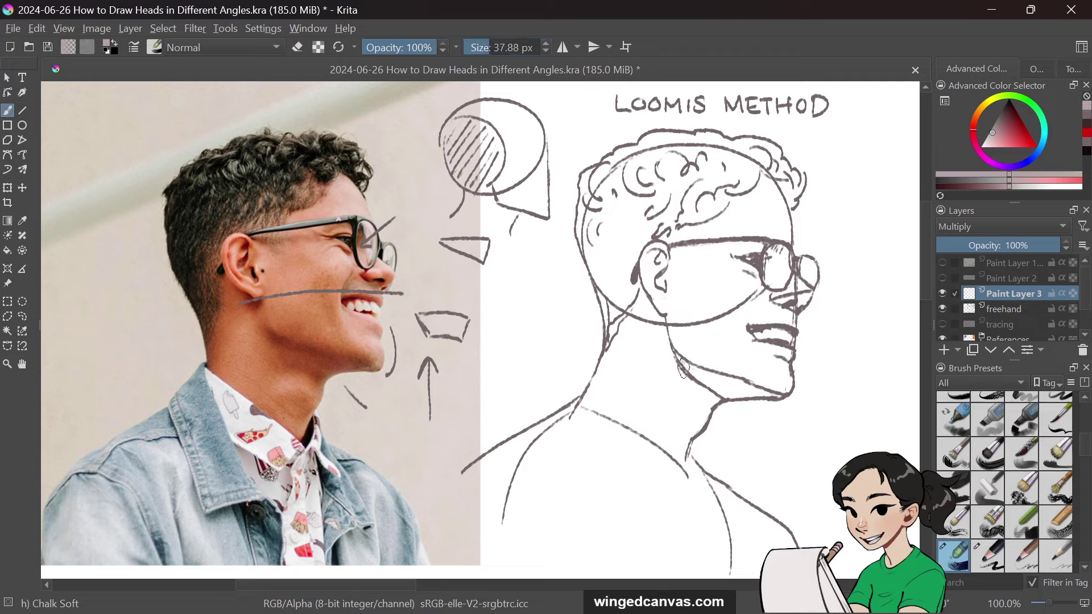
left_click_drag(683, 361, 764, 392)
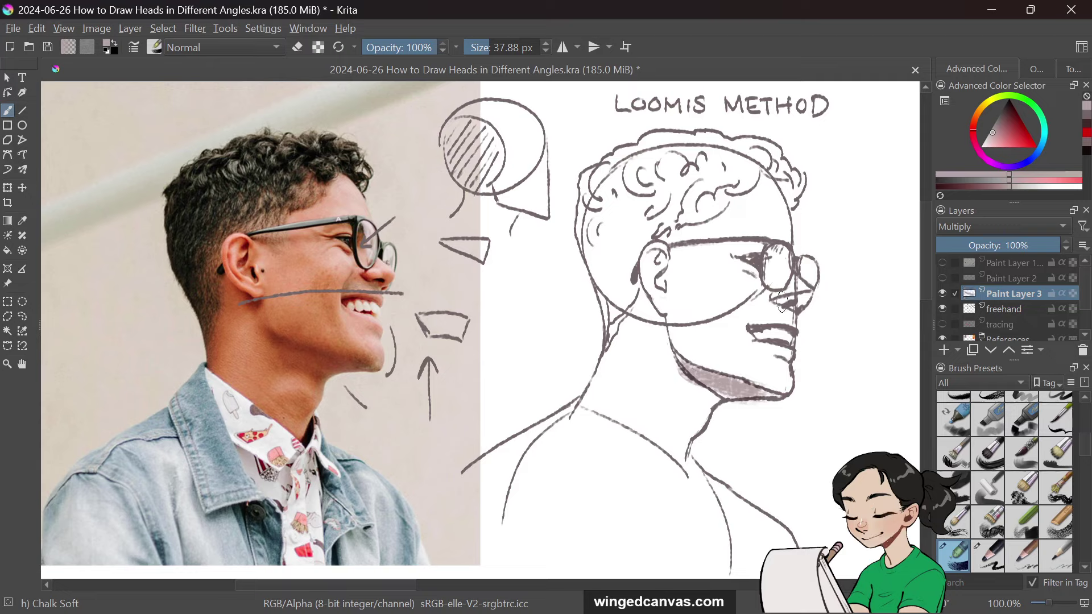
left_click_drag(780, 300, 803, 291)
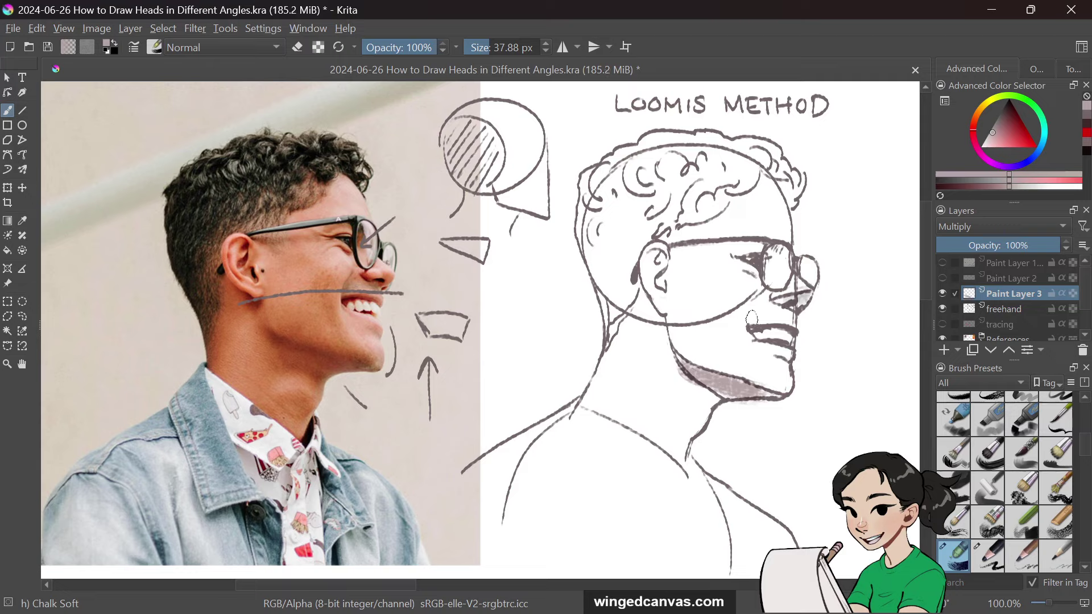
left_click_drag(750, 316, 777, 317)
Step: Shade the inside of the ear and the jaw edge down to the front of the neck
mouse_move(660, 251)
left_mouse_down()
mouse_move(665, 279)
mouse_move(652, 259)
mouse_move(662, 267)
mouse_move(674, 257)
left_mouse_up()
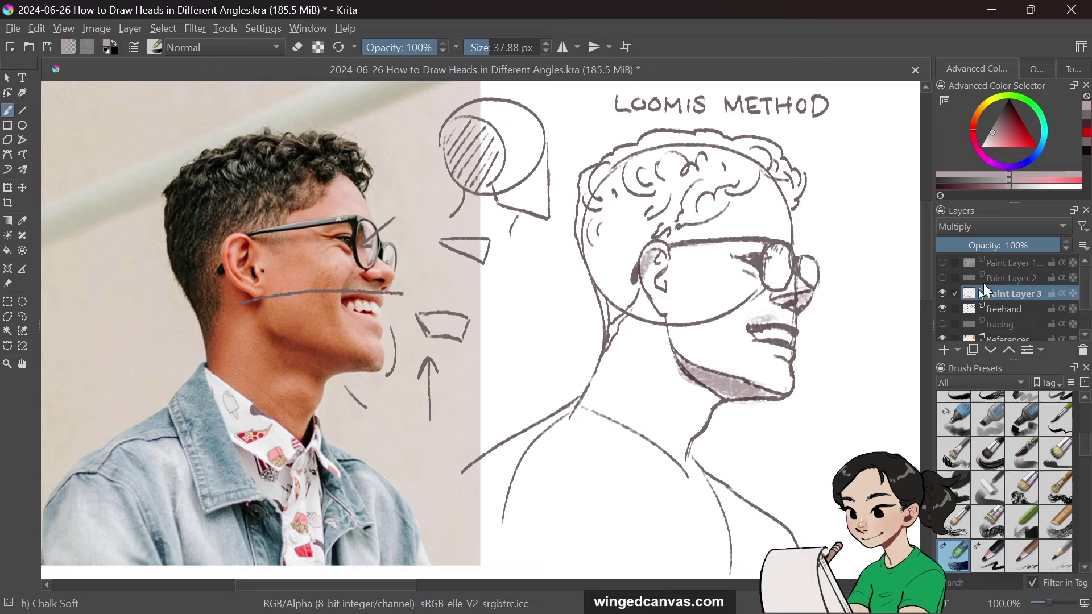
mouse_move(666, 250)
left_mouse_down()
mouse_move(644, 284)
mouse_move(655, 277)
mouse_move(654, 306)
left_mouse_up()
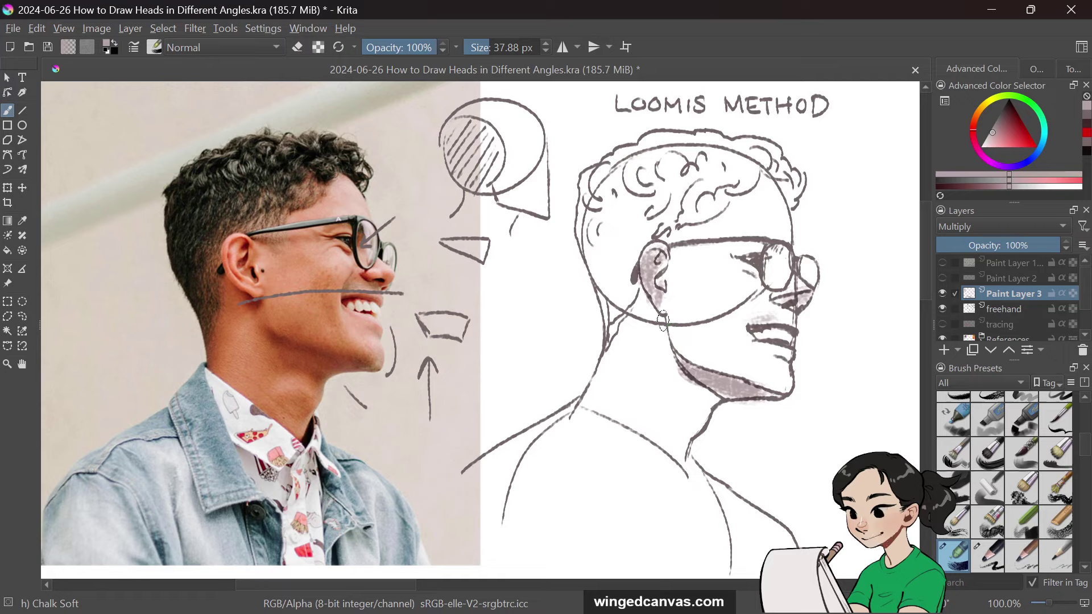
mouse_move(667, 319)
left_mouse_down()
mouse_move(714, 382)
mouse_move(711, 399)
mouse_move(678, 369)
mouse_move(714, 408)
mouse_move(672, 458)
mouse_move(721, 425)
mouse_move(688, 441)
left_mouse_up()
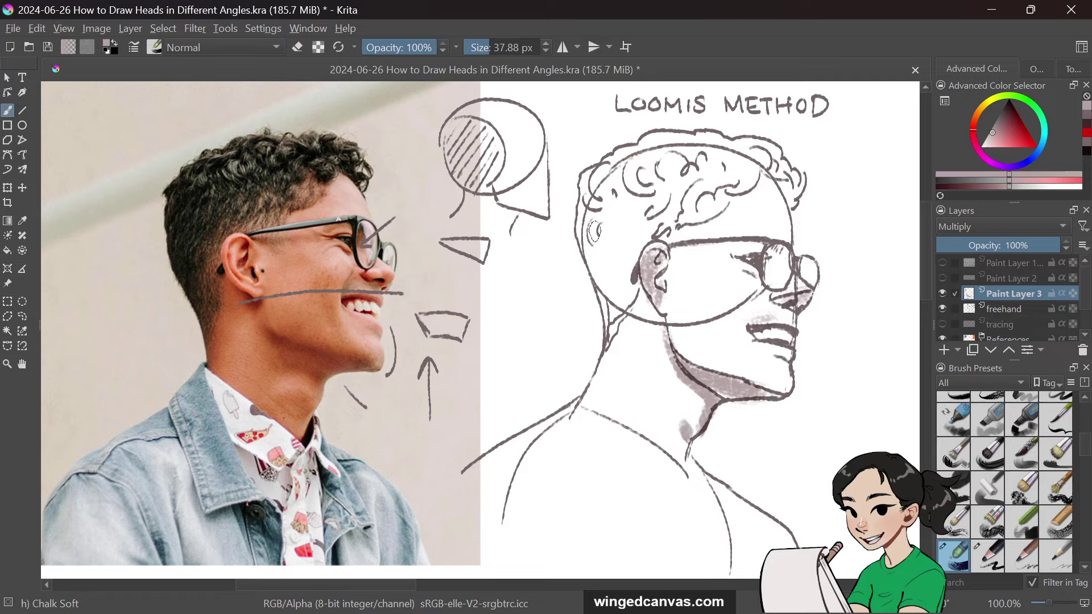
Step: Block in the hair with mauve-grey shading from the nape up across the curls to the forehead
mouse_move(590, 178)
left_mouse_down()
mouse_move(621, 158)
mouse_move(631, 171)
mouse_move(603, 285)
mouse_move(627, 274)
mouse_move(622, 332)
left_mouse_up()
mouse_move(667, 140)
left_mouse_down()
mouse_move(621, 222)
mouse_move(636, 203)
mouse_move(668, 204)
mouse_move(745, 157)
mouse_move(752, 176)
mouse_move(693, 149)
mouse_move(732, 146)
mouse_move(783, 163)
mouse_move(745, 155)
mouse_move(802, 182)
left_mouse_up()
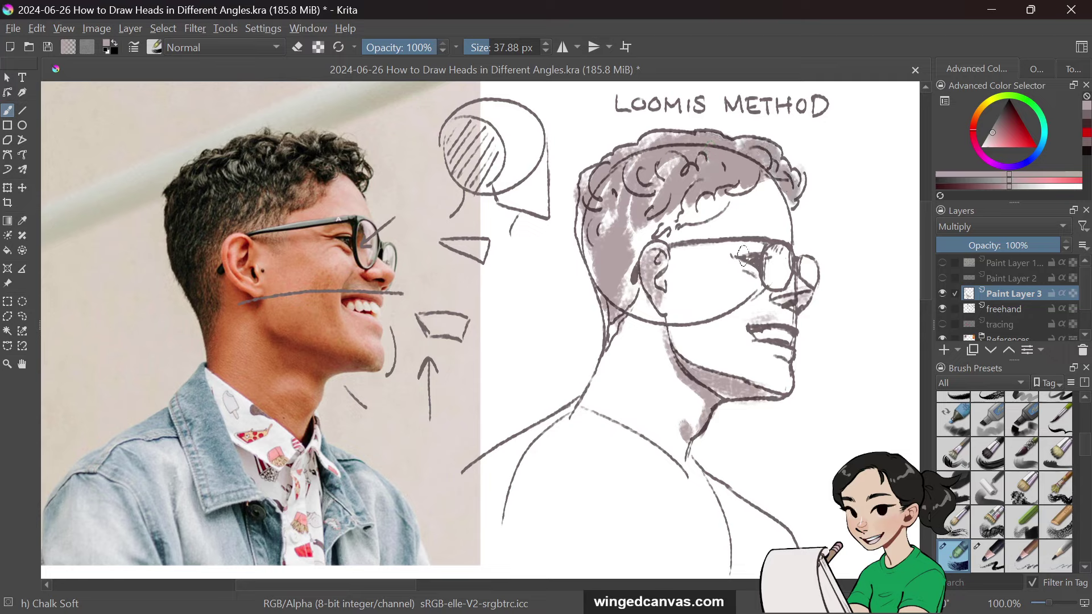
Step: Shade the eye area behind the glasses and the temple between the hairline and the glasses arm
mouse_move(742, 256)
left_mouse_down()
mouse_move(767, 255)
mouse_move(733, 257)
mouse_move(756, 248)
mouse_move(778, 263)
mouse_move(759, 278)
mouse_move(828, 272)
mouse_move(790, 260)
left_mouse_up()
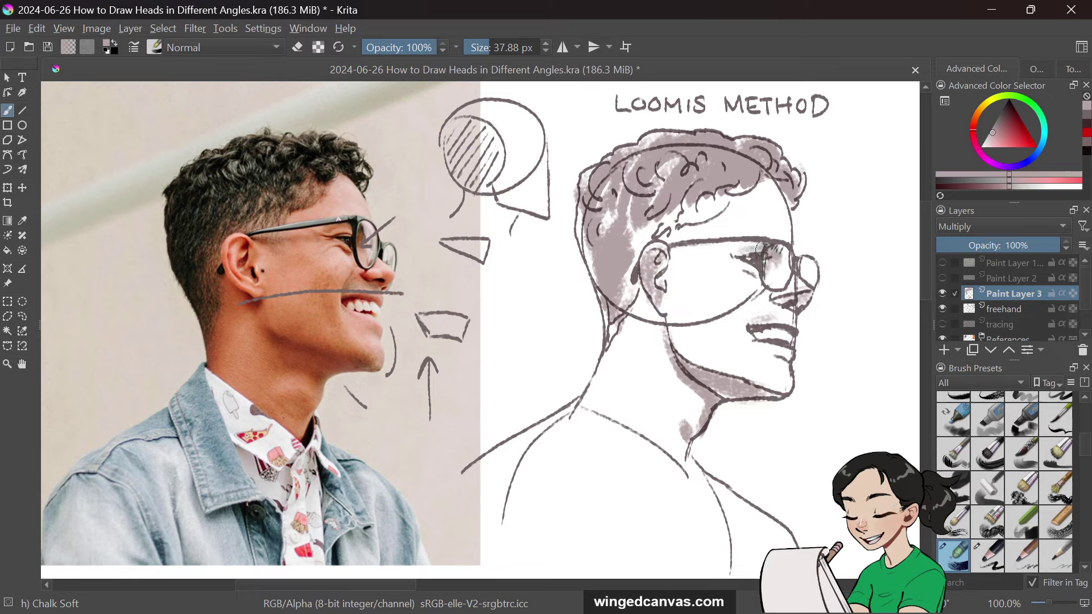
mouse_move(683, 225)
left_mouse_down()
mouse_move(704, 205)
mouse_move(659, 228)
mouse_move(695, 223)
mouse_move(689, 277)
left_mouse_up()
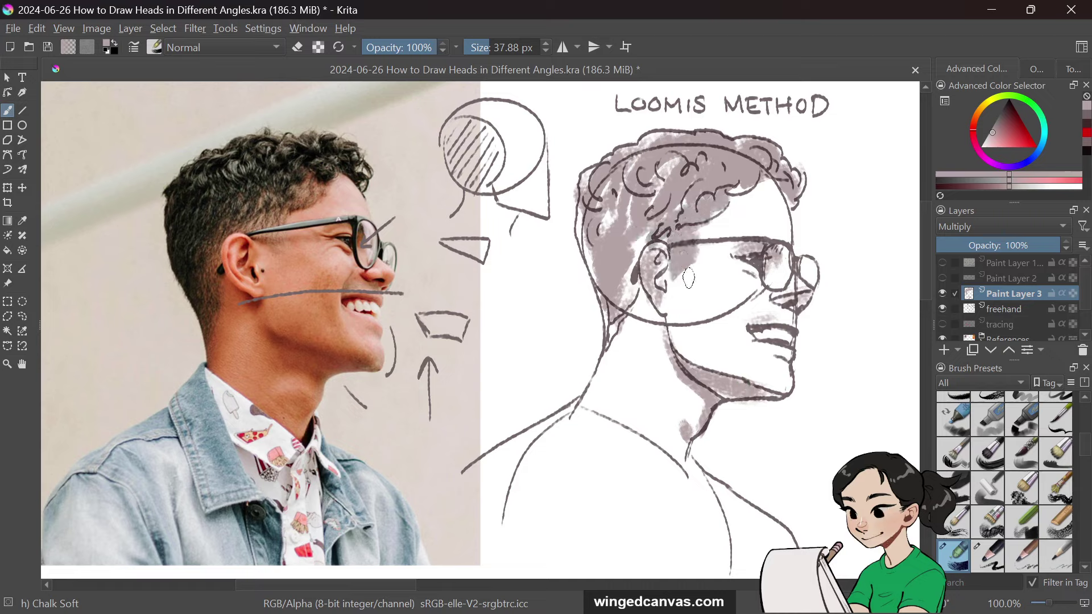
left_click_drag(727, 246, 742, 273)
key("ctrl+z")
left_click_drag(691, 244, 685, 260)
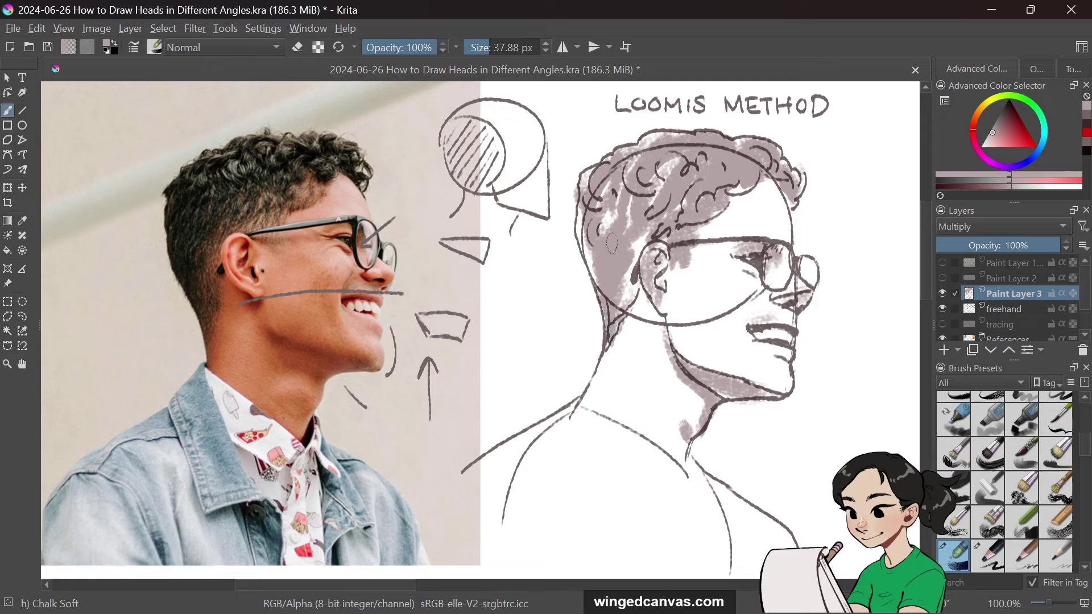
Step: Fill the remaining gaps at the back of the hair and shade the front and back edges of the neck
left_click_drag(587, 179, 605, 278)
mouse_move(604, 188)
left_mouse_down()
mouse_move(635, 192)
mouse_move(600, 227)
left_mouse_up()
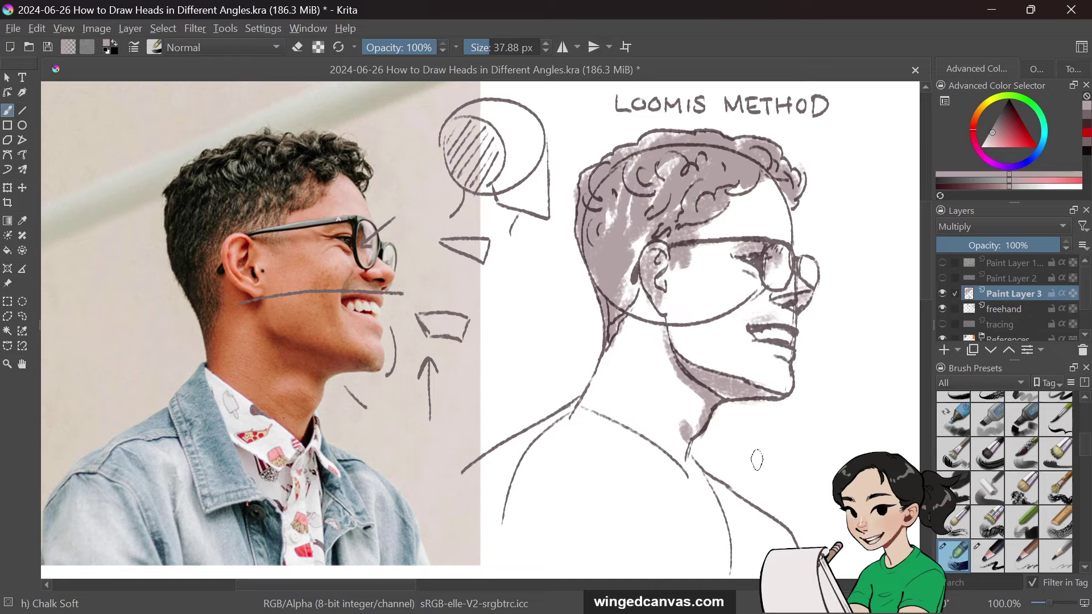
left_click_drag(689, 438, 680, 462)
left_click_drag(613, 364, 586, 414)
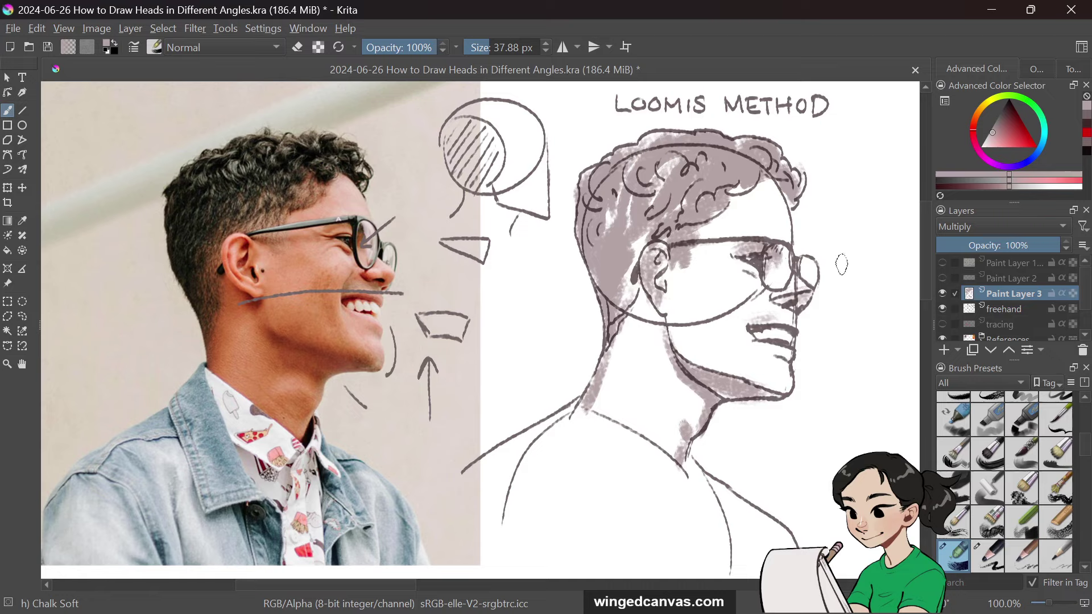
Step: On the freehand layer, reduce the dark brush to 4.44 px and draw a short smile crease beside the mouth corner
left_click(1009, 310)
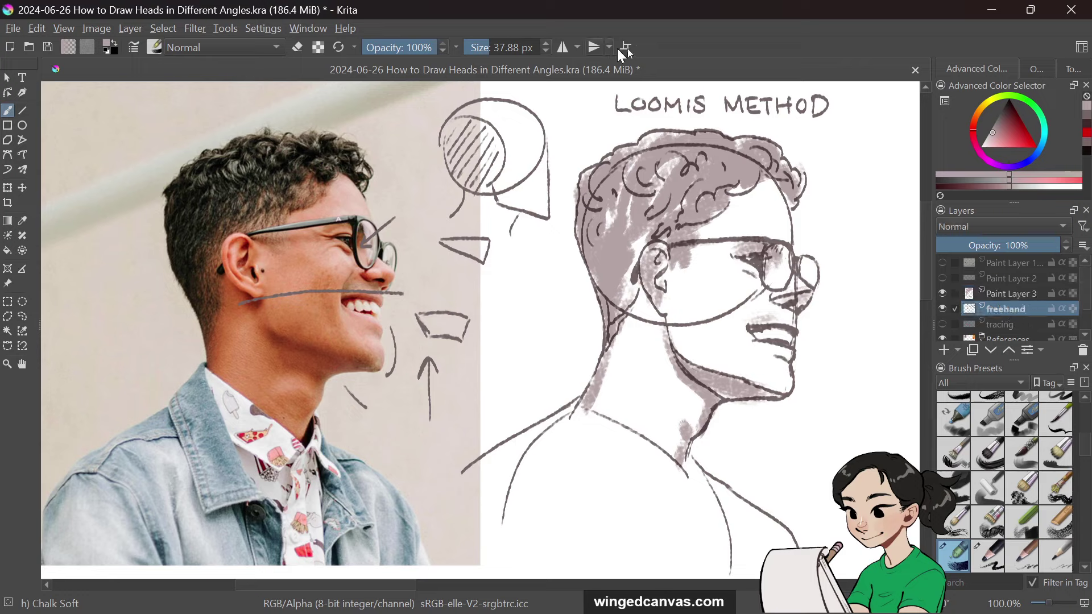
key("bracketleft")
key("bracketleft")
key("bracketleft")
key("bracketleft")
key("bracketleft")
key("bracketleft")
key("bracketleft")
key("bracketleft")
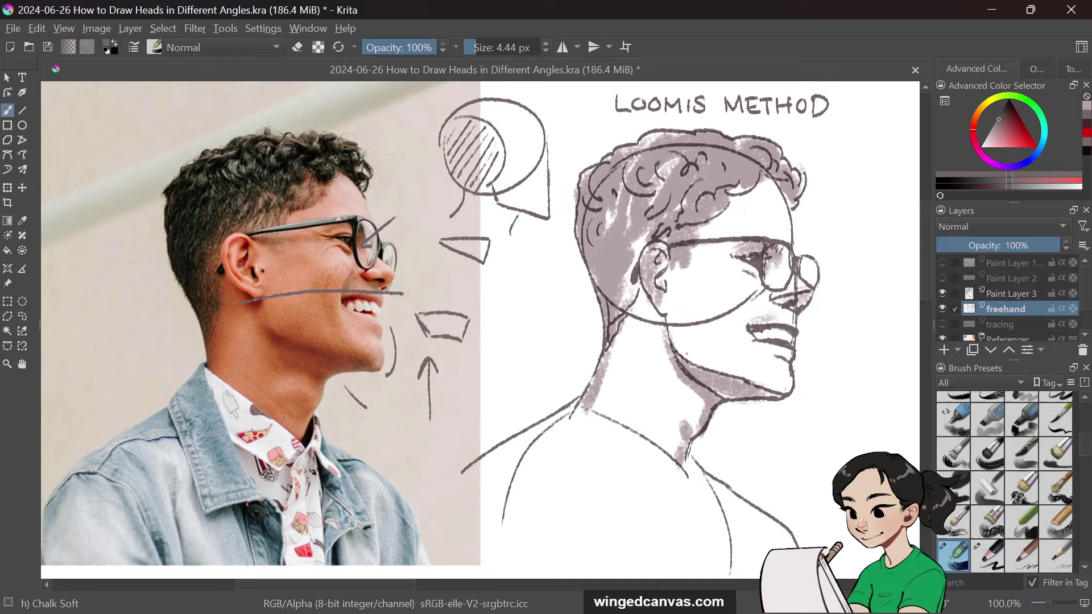
mouse_move(744, 331)
left_mouse_down()
mouse_move(748, 314)
mouse_move(753, 322)
left_mouse_up()
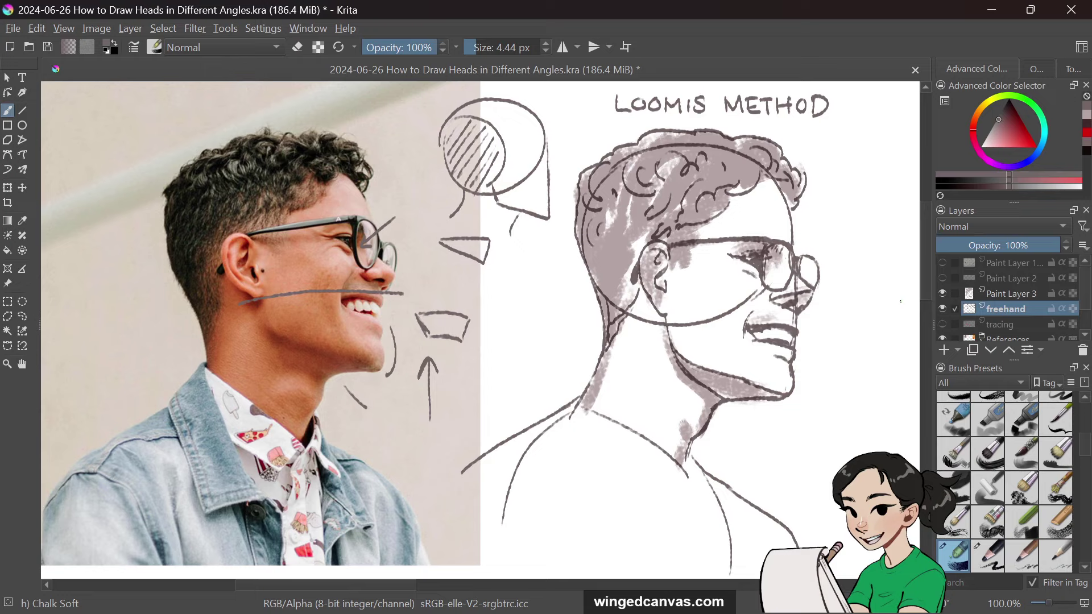
Step: Review the shaded sketch beside the other references and find the photo of the long-haired woman against the blue sky
scroll(575, 336, "down", 2)
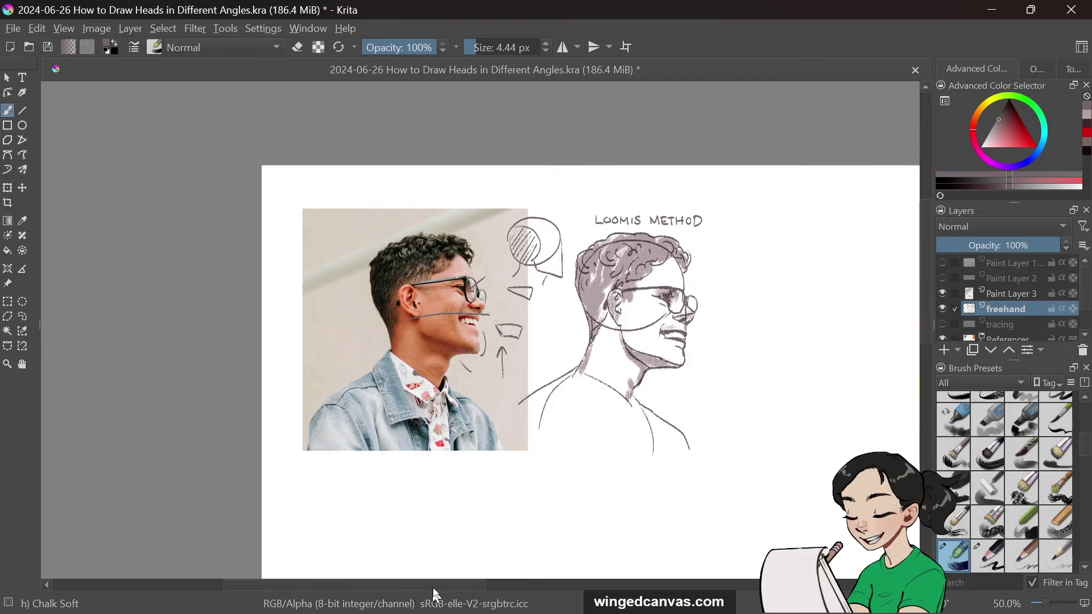
left_click_drag(458, 589, 546, 604)
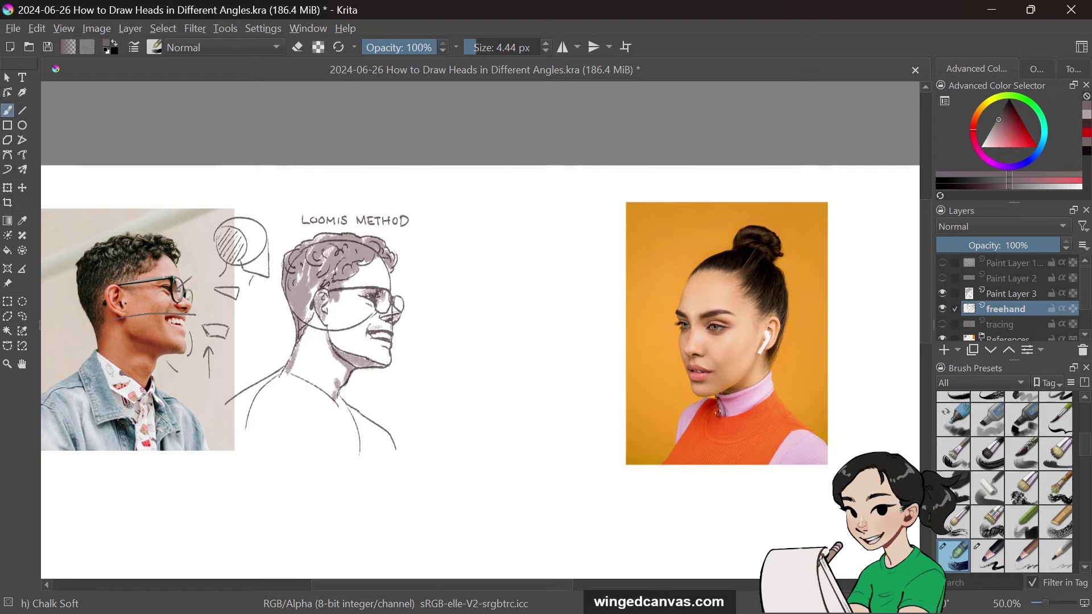
scroll(512, 517, "down", 1)
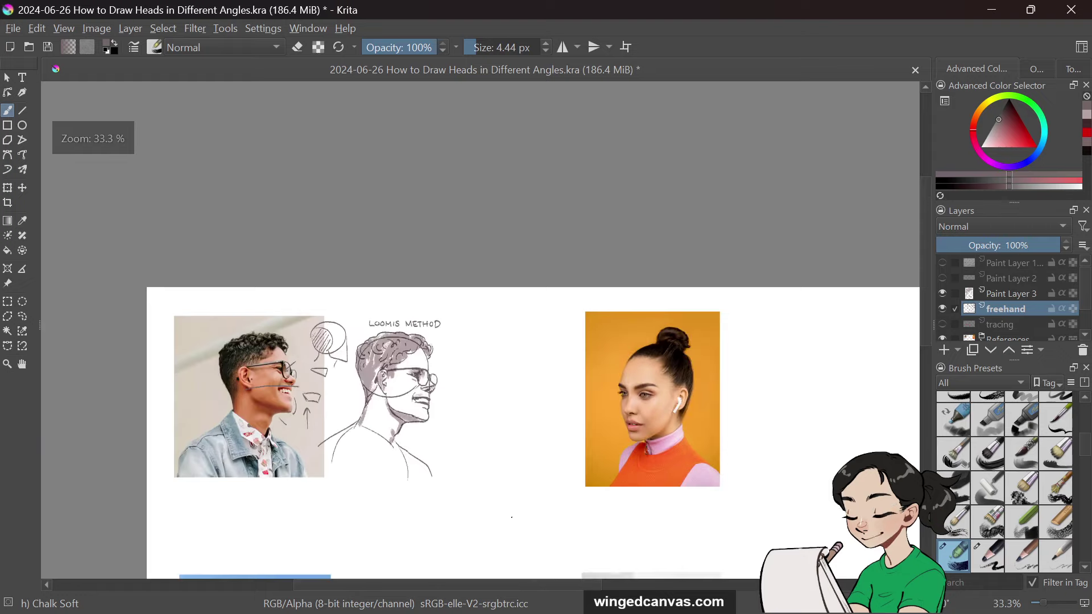
scroll(512, 517, "up", 2)
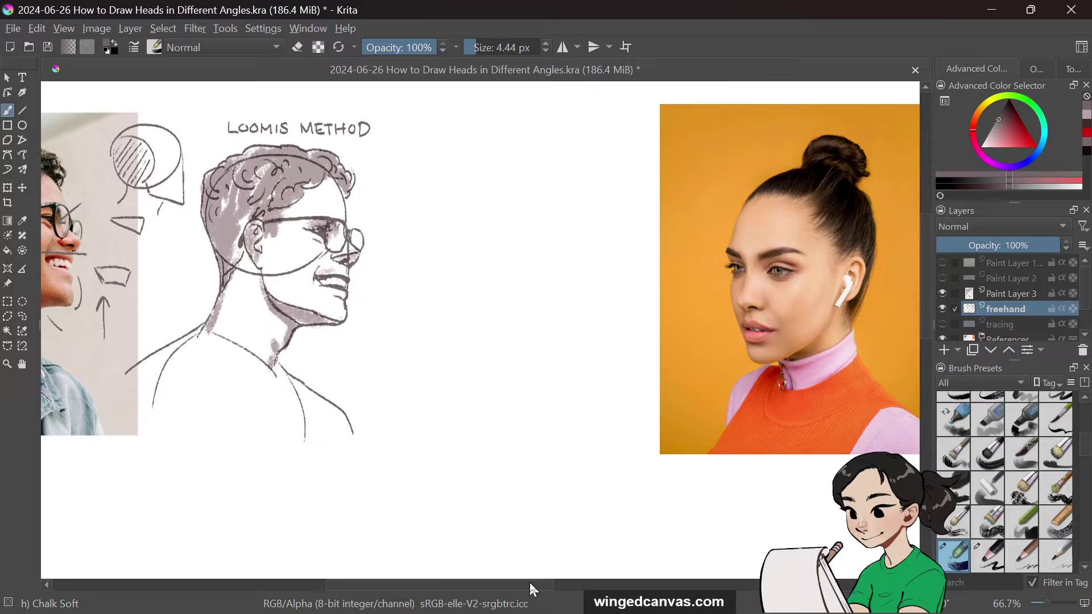
left_click_drag(533, 590, 467, 592)
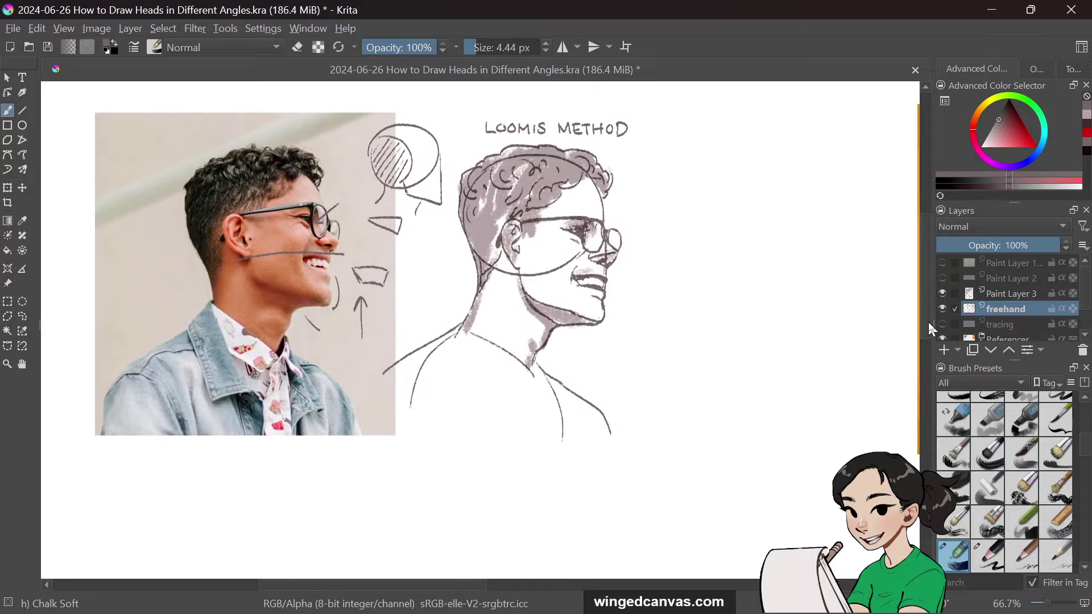
left_click_drag(928, 323, 921, 439)
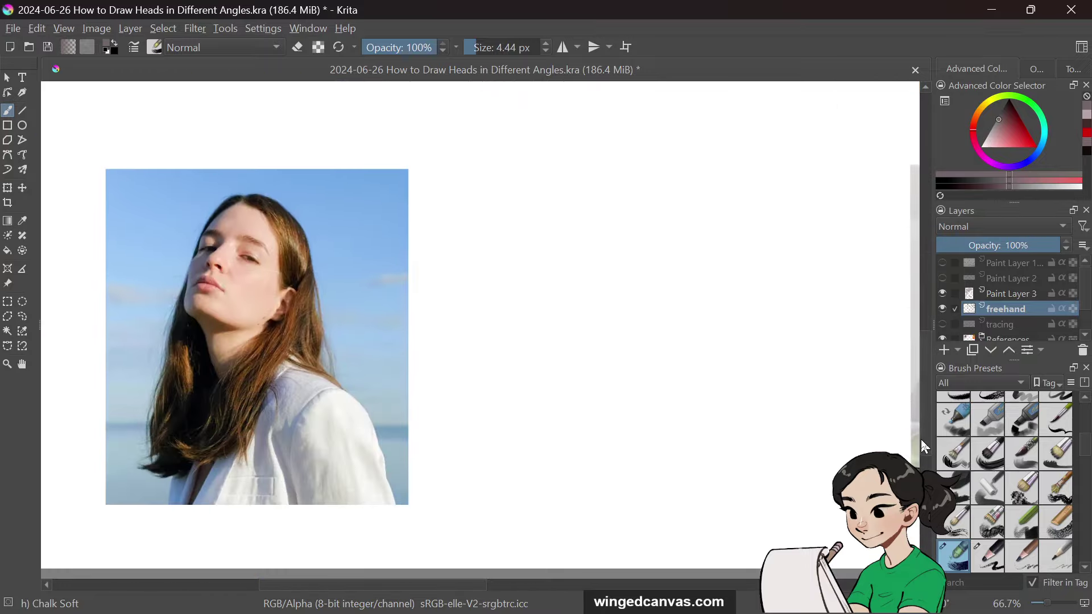
scroll(607, 342, "up", 1)
scroll(592, 395, "down", 1)
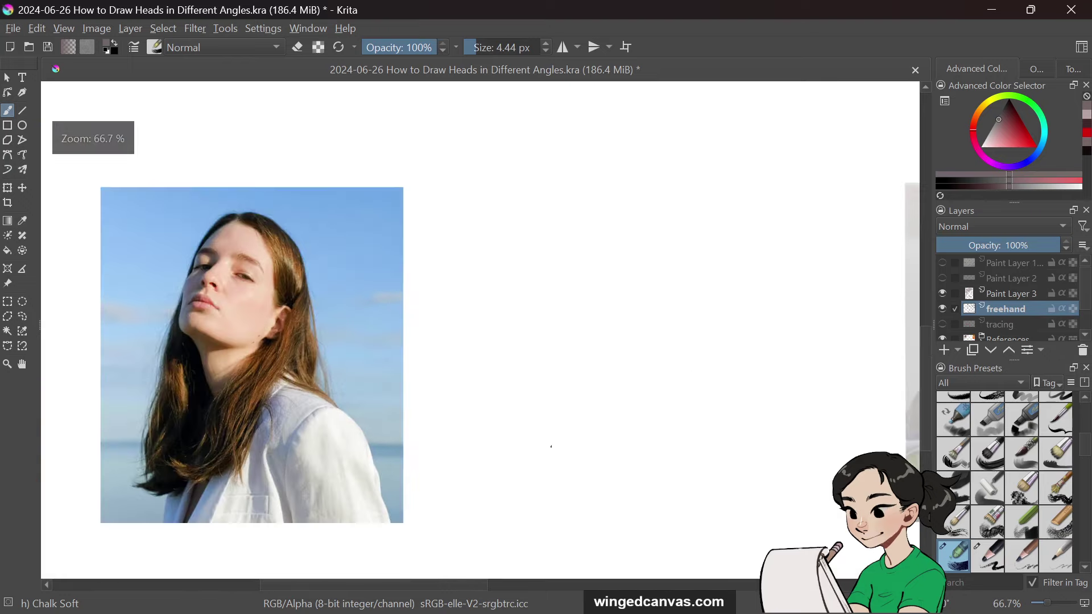
left_click_drag(484, 593, 473, 593)
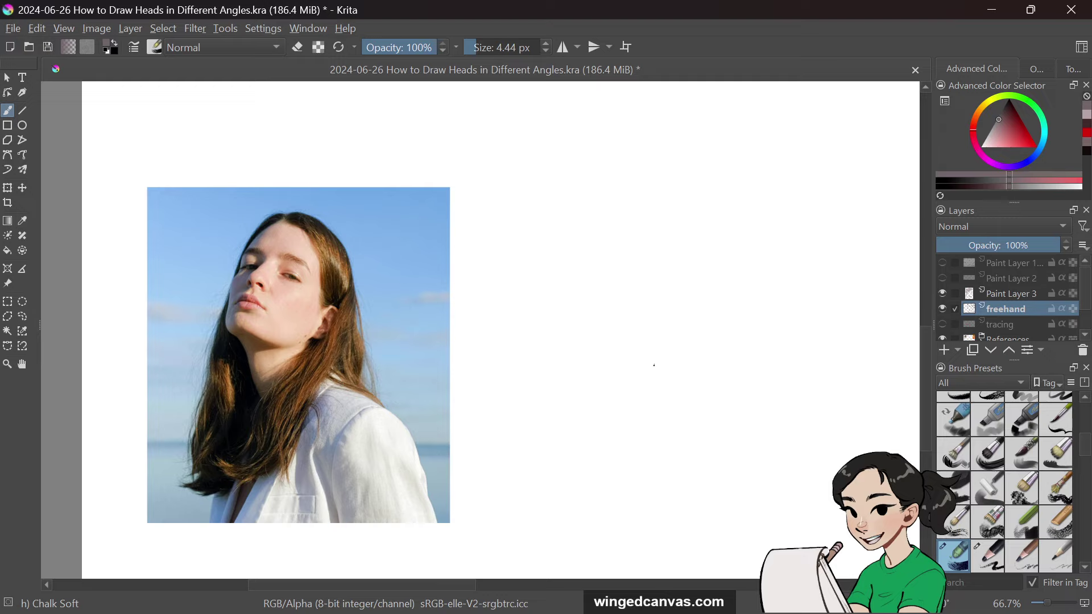
scroll(673, 322, "up", 1)
scroll(673, 323, "down", 1)
Step: Make the tracing layer active and visible over the long-haired woman's photo, with red as the brush colour
mouse_move(199, 346)
left_mouse_down()
mouse_move(308, 345)
mouse_move(170, 380)
mouse_move(139, 326)
mouse_move(301, 353)
left_mouse_up()
key("ctrl+z")
left_click(1026, 326)
left_click(1088, 133)
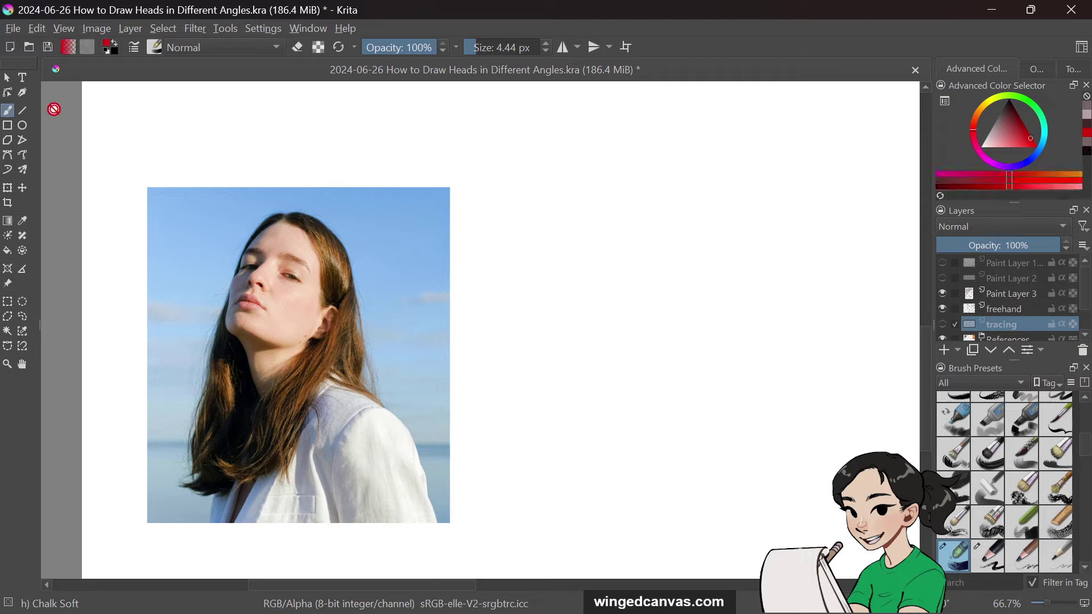
left_click(943, 324)
scroll(104, 325, "up", 1)
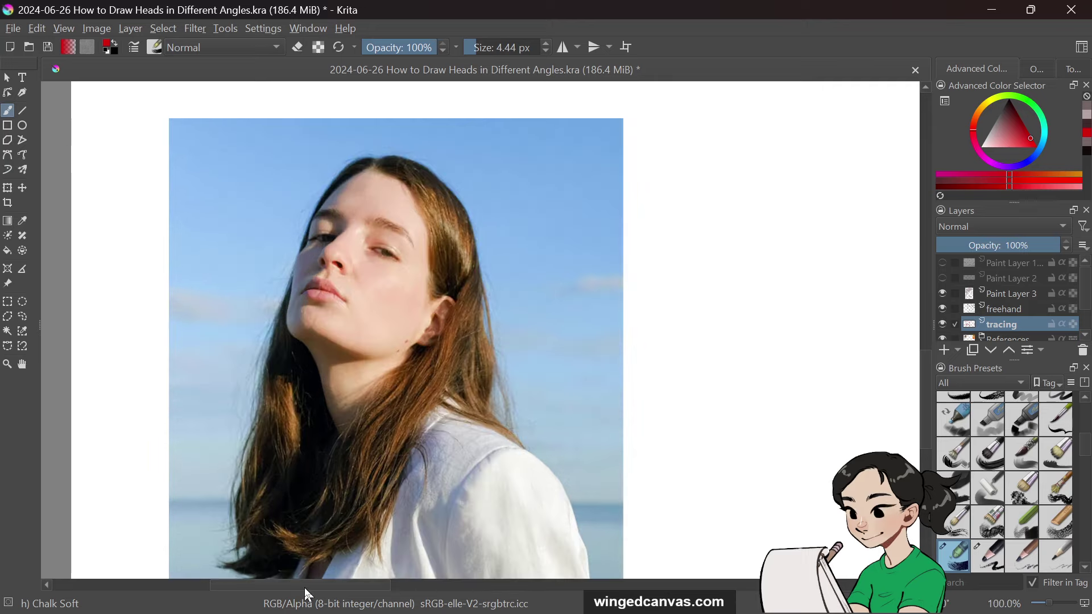
left_click_drag(305, 588, 313, 590)
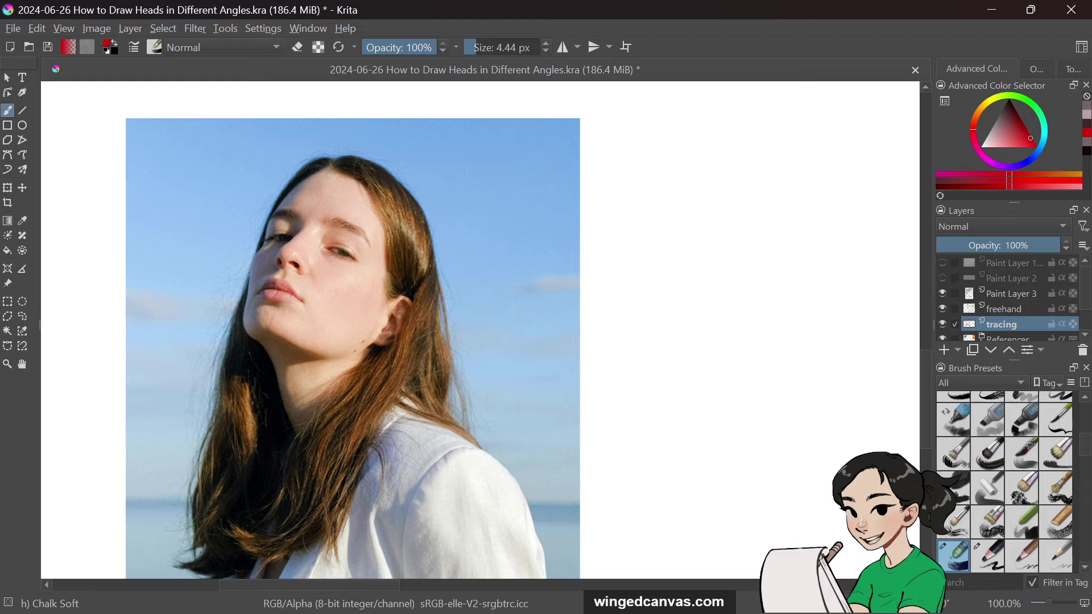
mouse_move(352, 166)
left_mouse_down()
mouse_move(273, 216)
mouse_move(332, 311)
mouse_move(400, 198)
left_mouse_up()
key("ctrl+z")
mouse_move(336, 166)
left_mouse_down()
mouse_move(257, 251)
mouse_move(293, 307)
mouse_move(361, 323)
mouse_move(422, 281)
mouse_move(411, 200)
mouse_move(309, 170)
mouse_move(339, 165)
mouse_move(288, 194)
mouse_move(266, 239)
mouse_move(290, 296)
mouse_move(349, 323)
mouse_move(412, 306)
mouse_move(433, 248)
mouse_move(412, 210)
mouse_move(294, 183)
mouse_move(262, 242)
mouse_move(291, 305)
mouse_move(373, 324)
mouse_move(425, 290)
mouse_move(362, 167)
left_mouse_up()
key("ctrl+z")
key("ctrl+z")
key("ctrl+z")
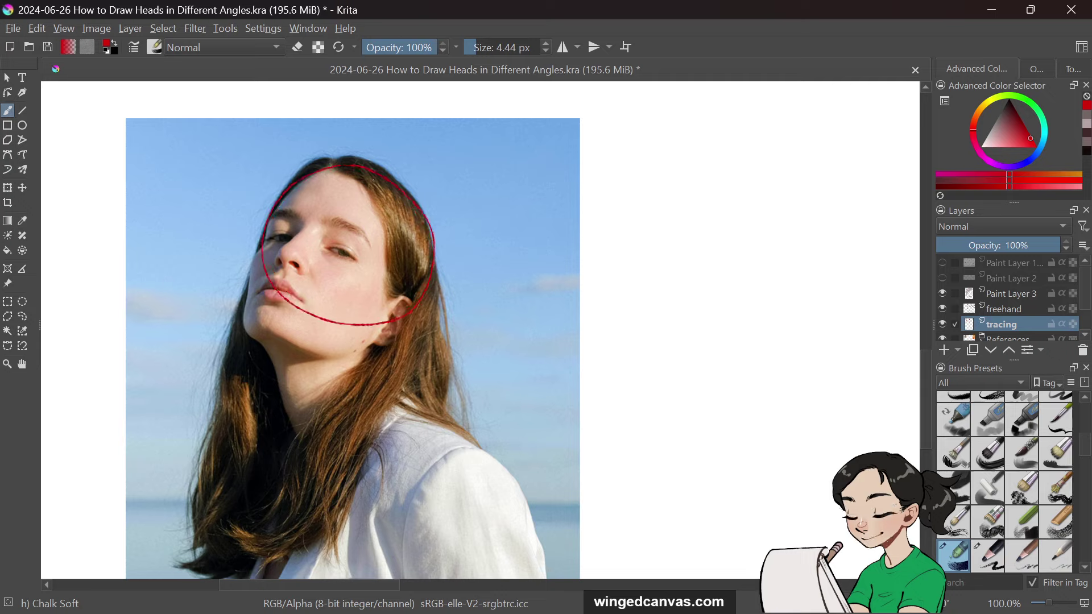
key("ctrl+z")
Step: Trace a red circle for the skull's ball over the woman's head, from the crown down past the mouth to the ear
mouse_move(335, 166)
left_mouse_down()
mouse_move(285, 193)
mouse_move(263, 244)
mouse_move(286, 296)
mouse_move(342, 319)
mouse_move(393, 311)
mouse_move(422, 239)
left_mouse_up()
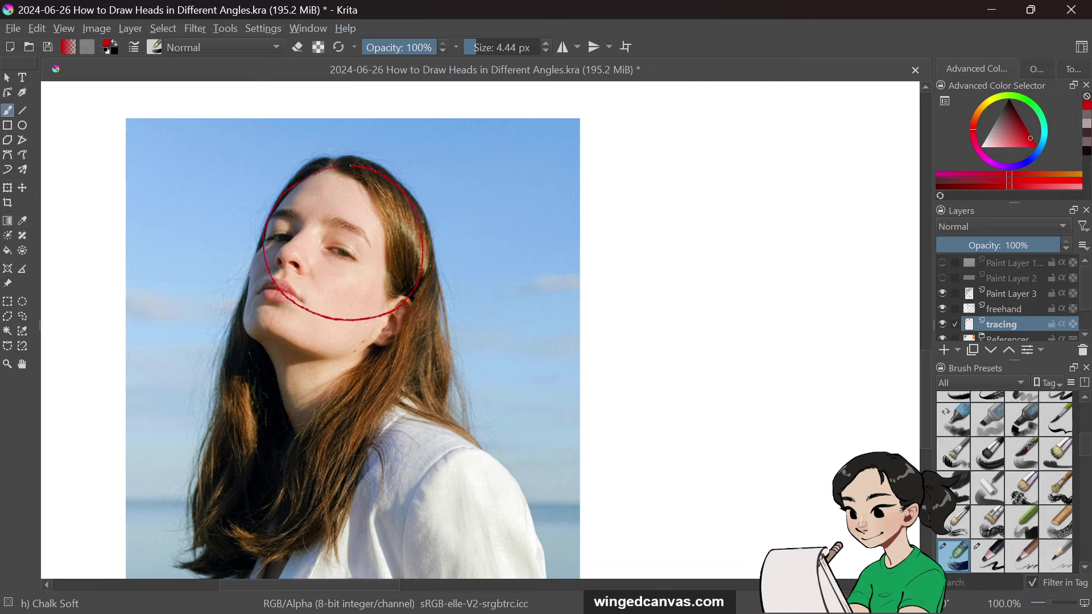
key("ctrl")
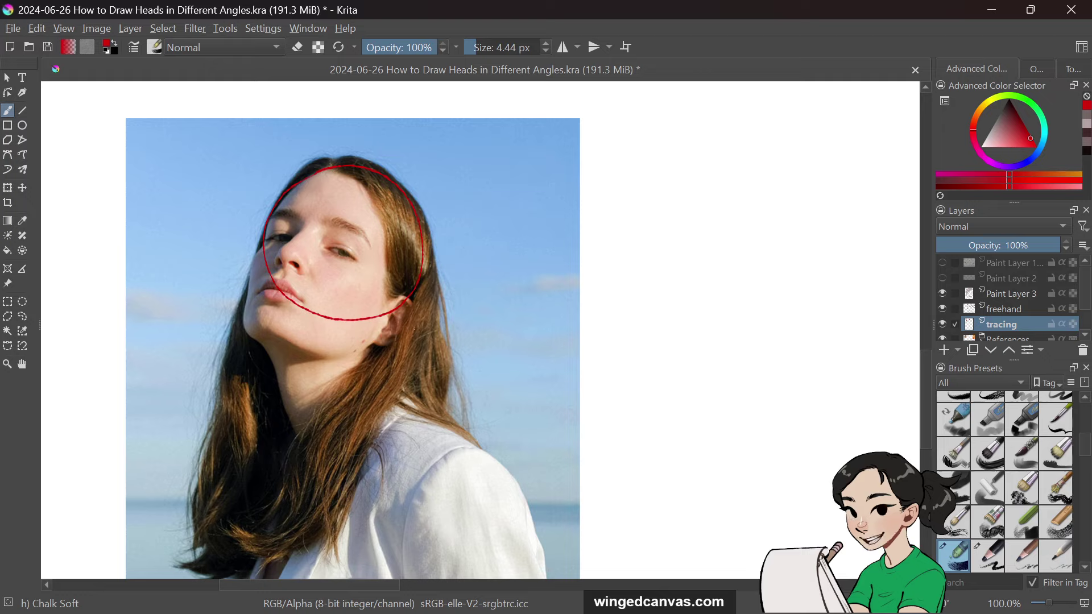
Step: Undo the skull circle and retrace it slightly larger in red, from the crown across the mouth and around past the ear
key("ctrl+z")
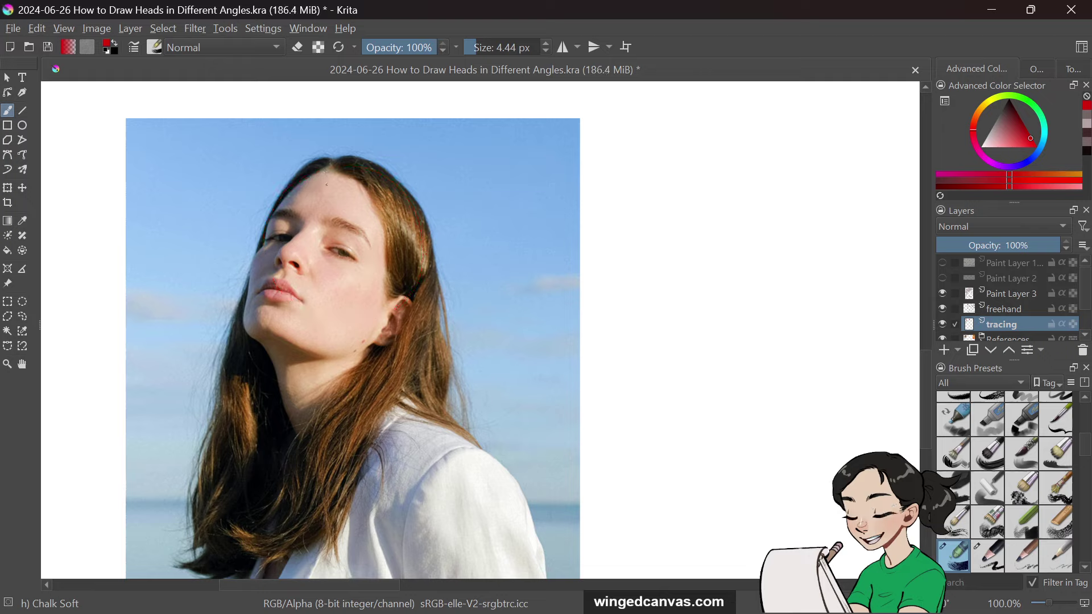
mouse_move(322, 173)
left_mouse_down()
mouse_move(265, 239)
mouse_move(279, 297)
mouse_move(315, 322)
mouse_move(387, 330)
left_mouse_up()
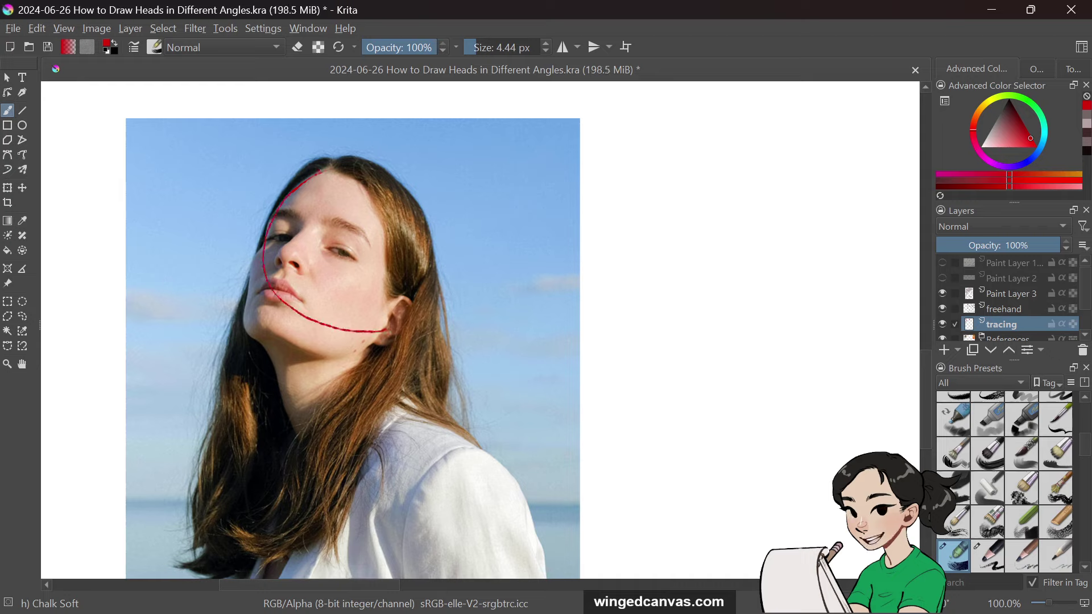
left_click_drag(322, 170, 432, 266)
left_click_drag(430, 257, 390, 330)
mouse_move(344, 174)
left_mouse_down()
mouse_move(316, 206)
mouse_move(278, 283)
left_mouse_up()
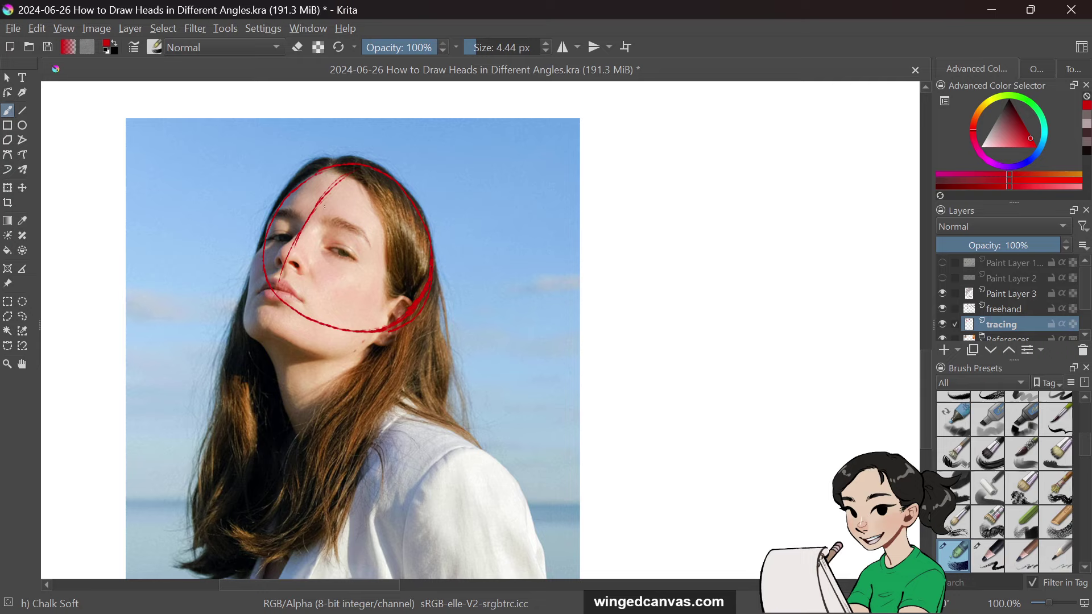
left_click_drag(307, 231, 271, 309)
key("ctrl+z")
key("ctrl+z")
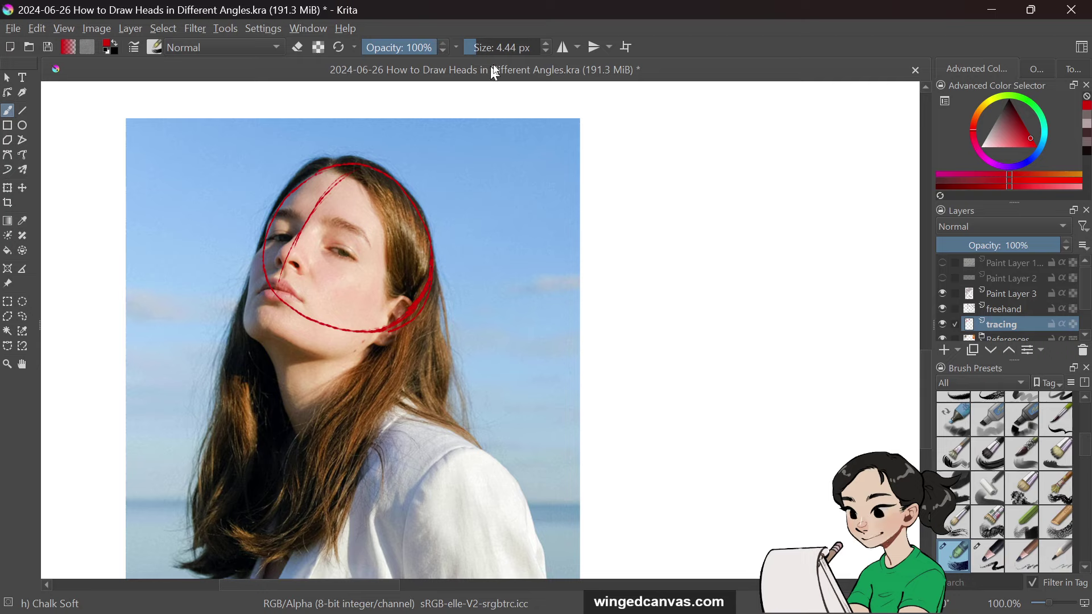
key("ctrl+z")
Step: Set the brush size to 7.31 px and trace the face's curved centre line from the crown through brow, nose and lips to the chin
left_click_drag(483, 47, 512, 48)
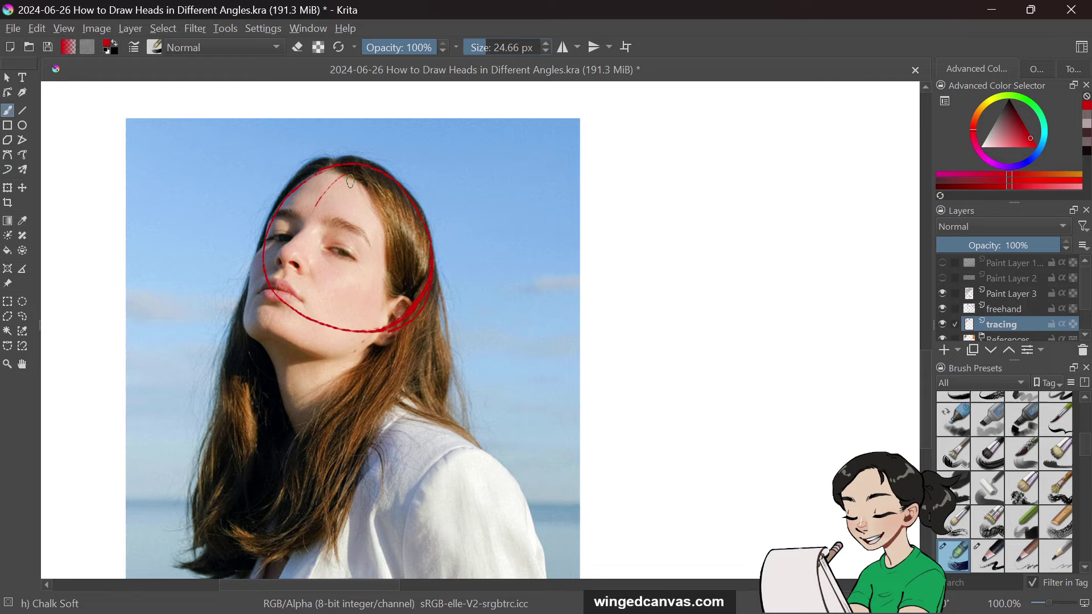
key("bracketleft")
key("bracketleft")
key("bracketleft")
key("bracketleft")
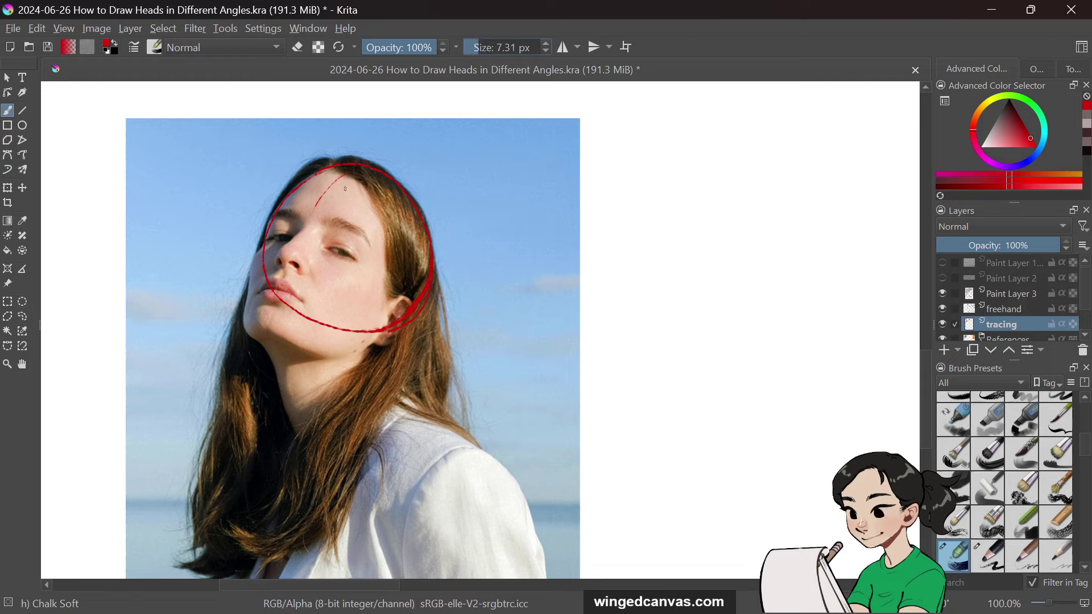
mouse_move(364, 166)
left_mouse_down()
mouse_move(319, 204)
mouse_move(278, 272)
mouse_move(267, 330)
left_mouse_up()
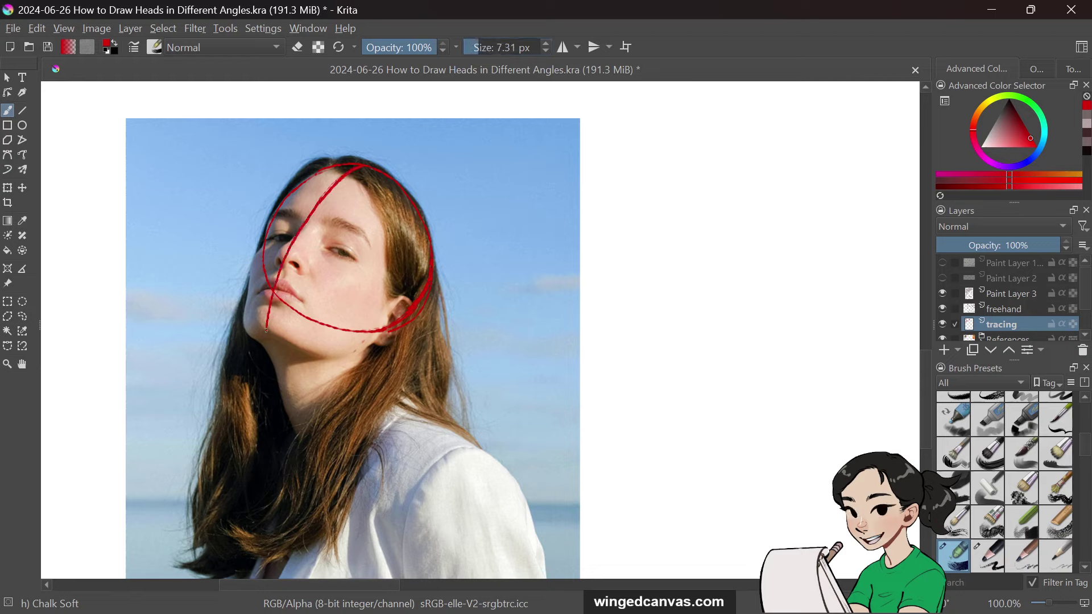
key("ctrl+z")
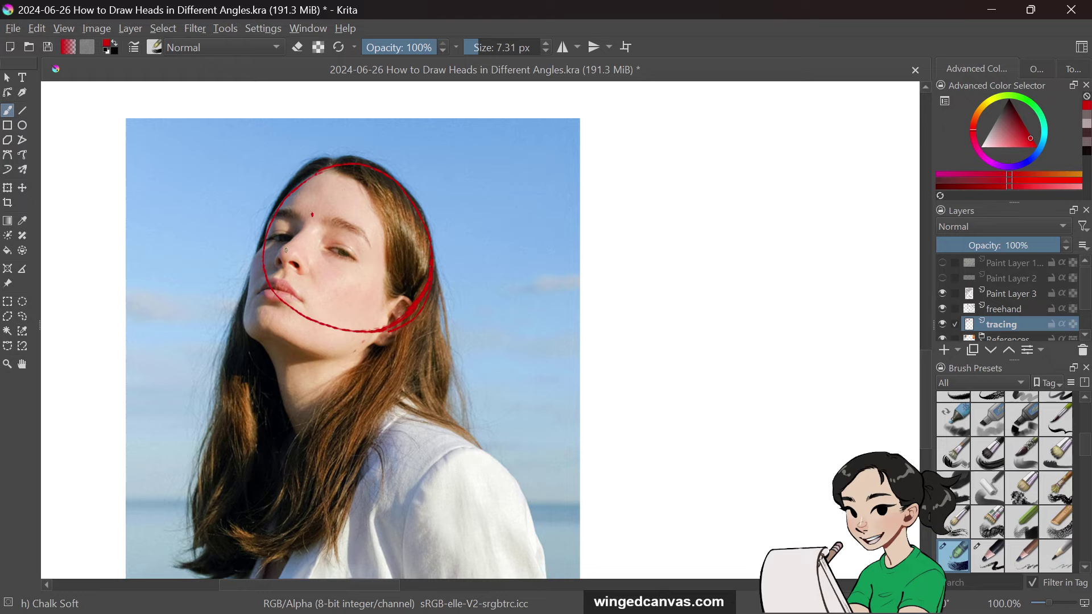
left_click_drag(313, 216, 284, 266)
key("ctrl+z")
left_click(286, 248)
mouse_move(363, 165)
left_mouse_down()
mouse_move(303, 227)
mouse_move(268, 313)
left_mouse_up()
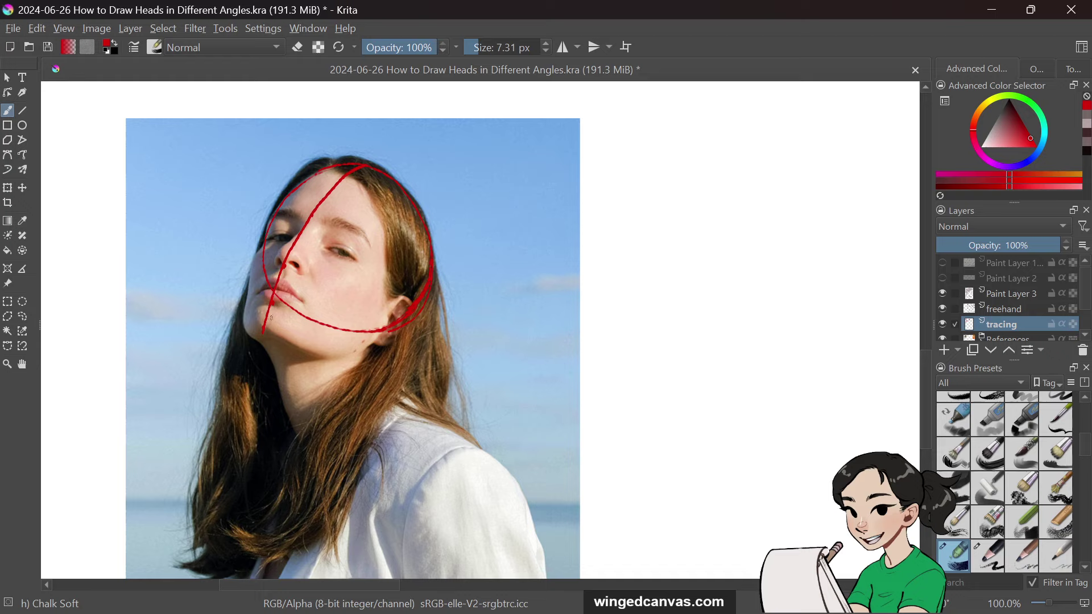
Step: Trace the chin plane and jawline up to the ear, and the far contour of the face from the eye to the chin
left_click_drag(274, 325, 250, 329)
mouse_move(271, 322)
left_mouse_down()
mouse_move(342, 366)
mouse_move(330, 358)
mouse_move(357, 354)
mouse_move(388, 308)
mouse_move(344, 361)
left_mouse_up()
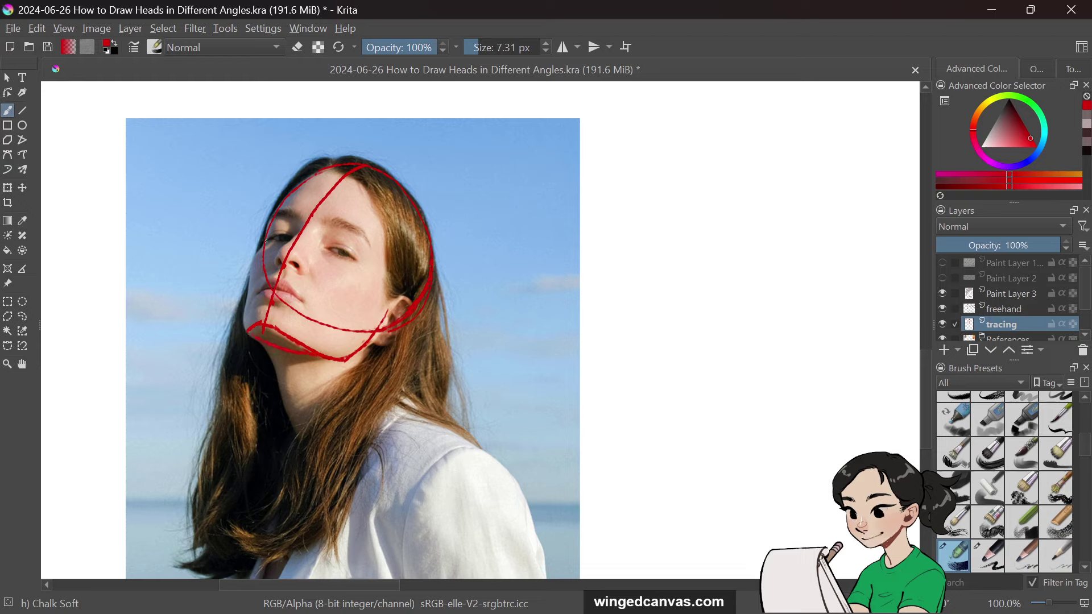
left_click_drag(256, 246, 245, 331)
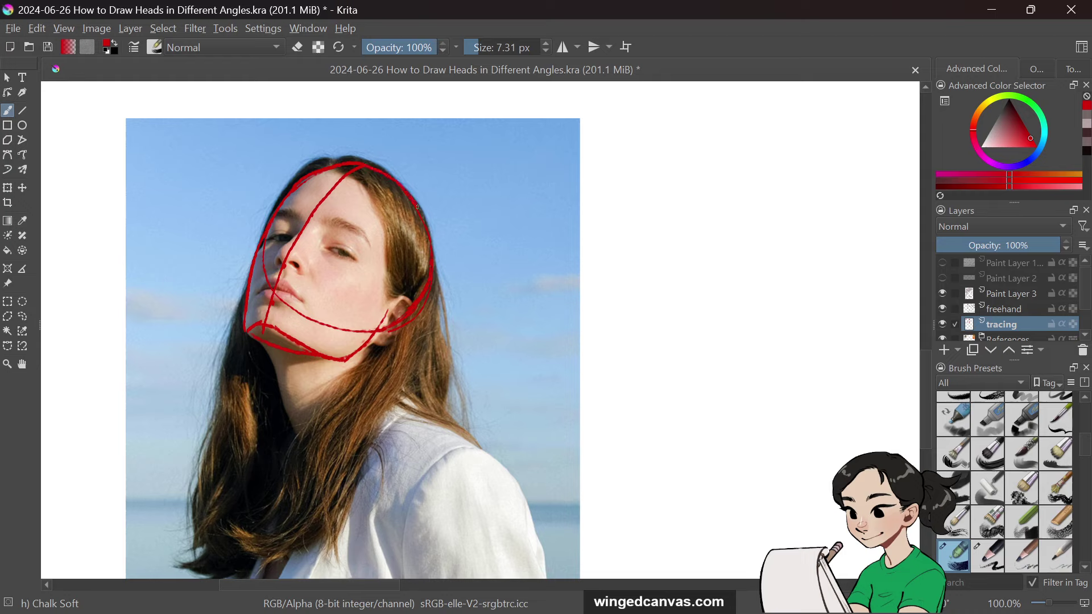
Step: Reinforce the back edge of the skull circle and erase the doubled lines near the ear
left_click_drag(430, 231, 434, 266)
key("e")
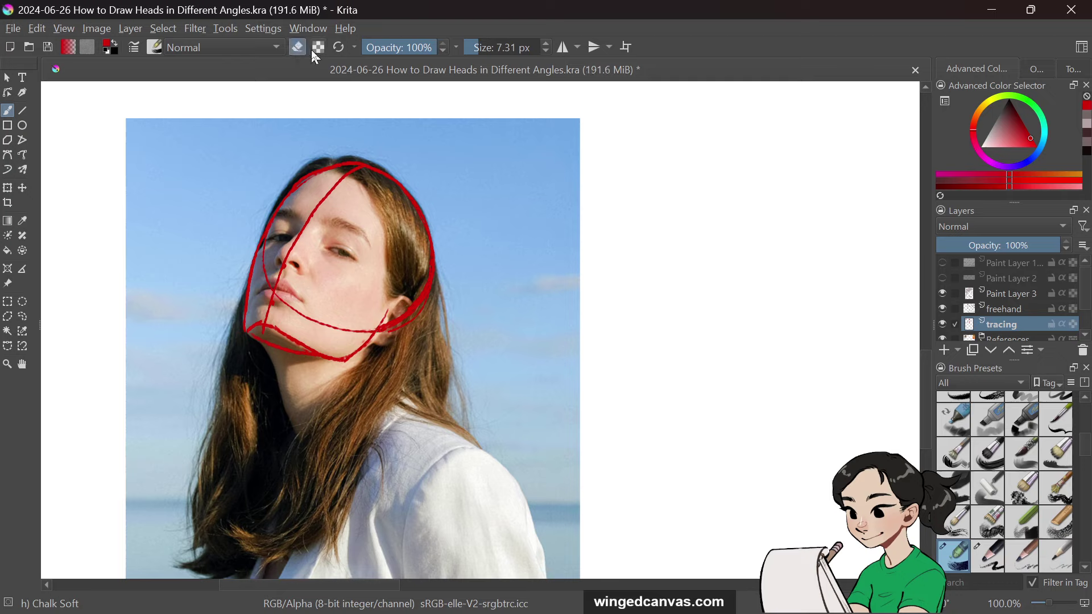
left_click_drag(376, 331, 400, 323)
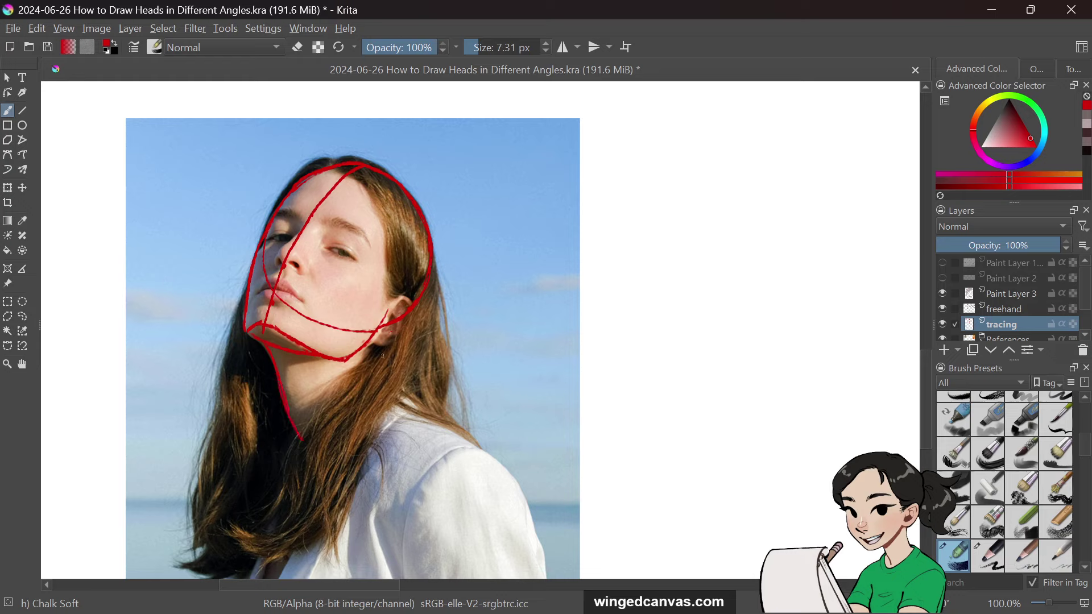
Step: Trace the neck lines down from the jaw, redrawing the back one slightly lower behind the ear
left_click_drag(374, 340, 388, 397)
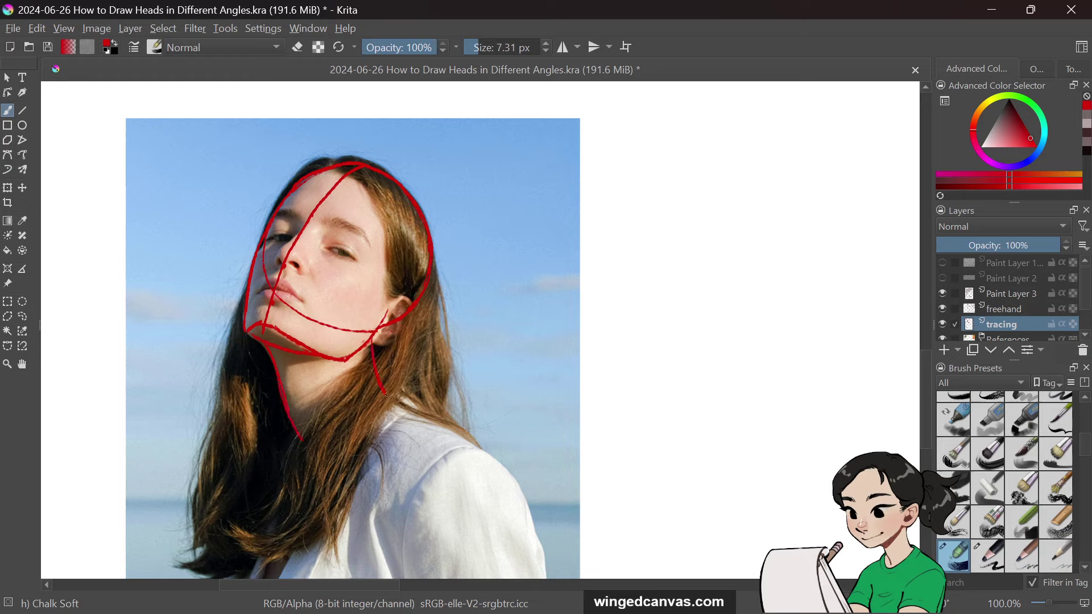
key("ctrl+z")
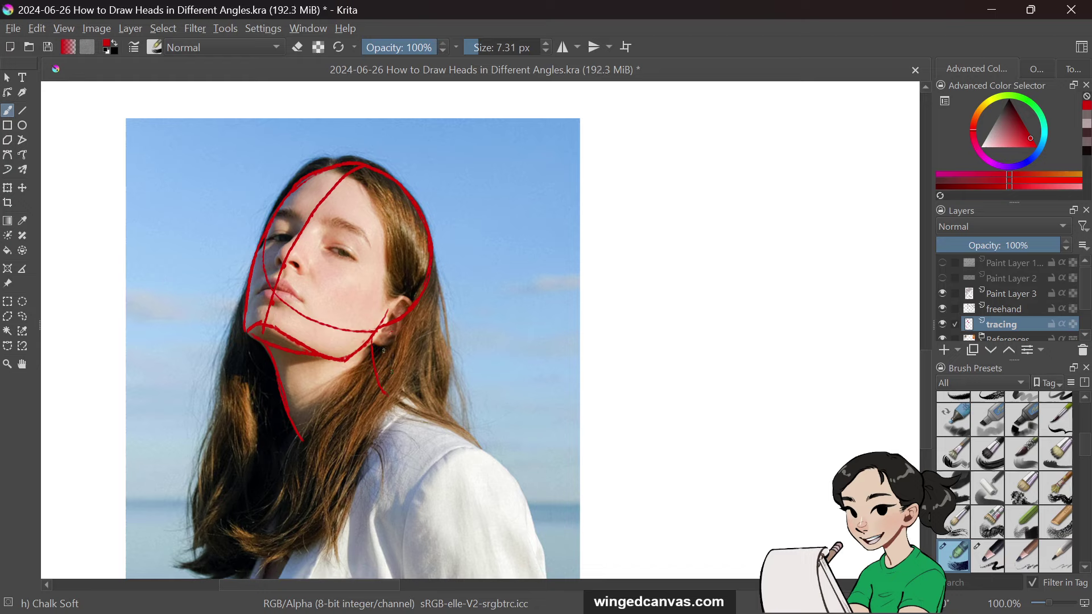
mouse_move(375, 356)
left_mouse_down()
mouse_move(380, 348)
mouse_move(389, 396)
left_mouse_up()
Step: Sketch a small tilted head beside the photo with a skull circle, jaw wedge, two curved neck lines and a double-headed tilt arrow
mouse_move(605, 208)
left_mouse_down()
mouse_move(714, 171)
mouse_move(604, 210)
mouse_move(619, 300)
mouse_move(664, 265)
left_mouse_up()
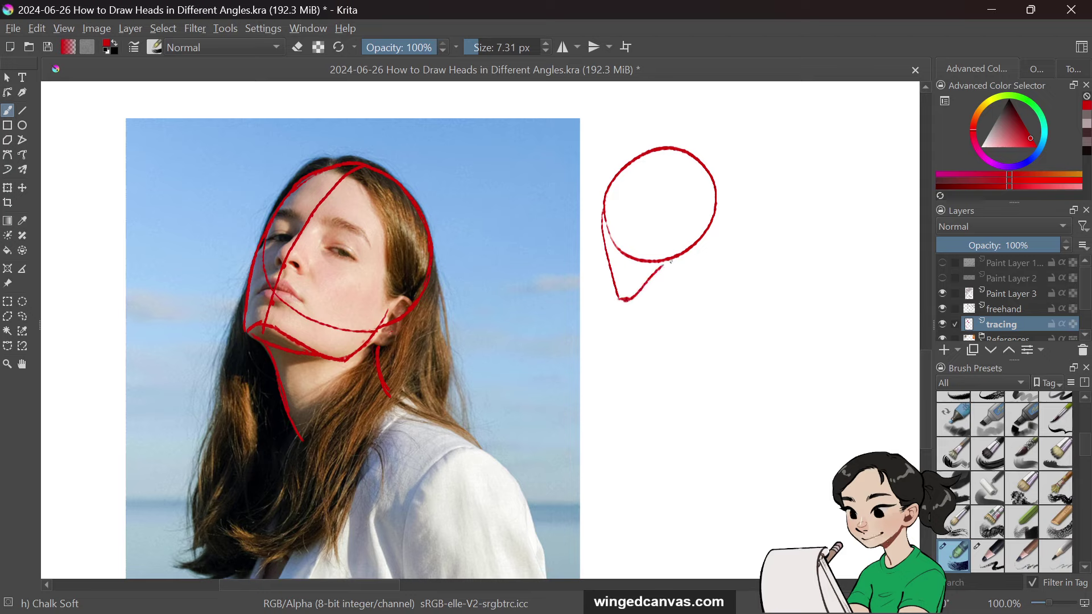
key("ctrl+z")
mouse_move(621, 300)
left_mouse_down()
mouse_move(695, 246)
mouse_move(680, 266)
mouse_move(687, 254)
mouse_move(736, 302)
left_mouse_up()
left_click_drag(652, 286, 673, 325)
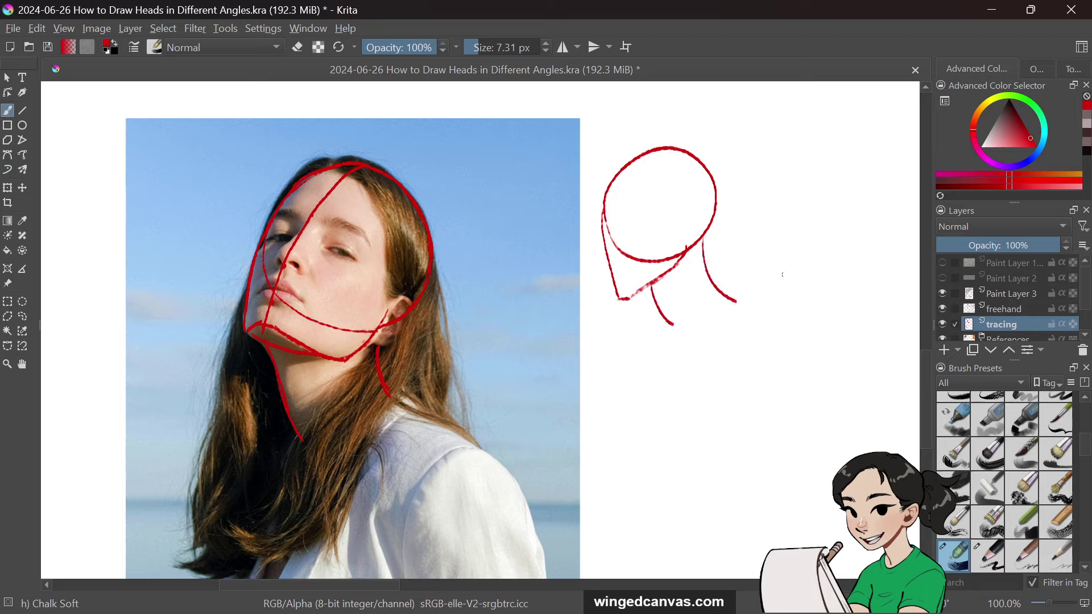
mouse_move(732, 222)
left_mouse_down()
mouse_move(753, 273)
mouse_move(740, 230)
mouse_move(708, 305)
mouse_move(652, 337)
left_mouse_up()
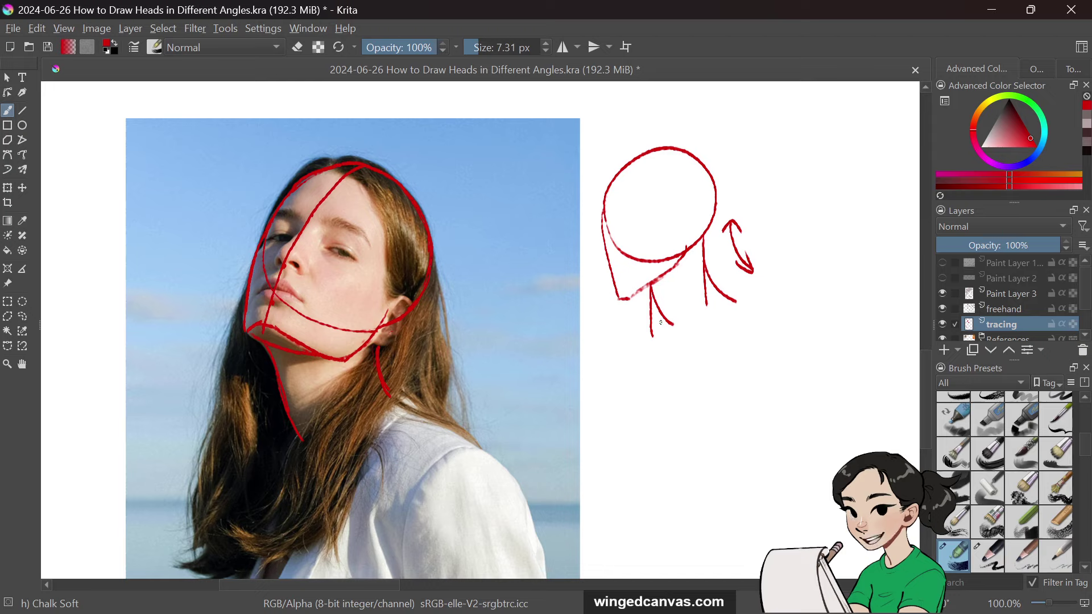
key("ctrl+z")
key("ctrl+z")
Step: Trace the ear behind the jaw and draw a curved eye line from the far side of the face to the ear's top
mouse_move(376, 343)
left_mouse_down()
mouse_move(409, 319)
mouse_move(395, 301)
mouse_move(387, 311)
left_mouse_up()
mouse_move(265, 238)
left_mouse_down()
mouse_move(322, 241)
mouse_move(307, 238)
mouse_move(350, 258)
left_mouse_up()
key("ctrl+z")
mouse_move(266, 235)
left_mouse_down()
mouse_move(358, 252)
mouse_move(409, 297)
left_mouse_up()
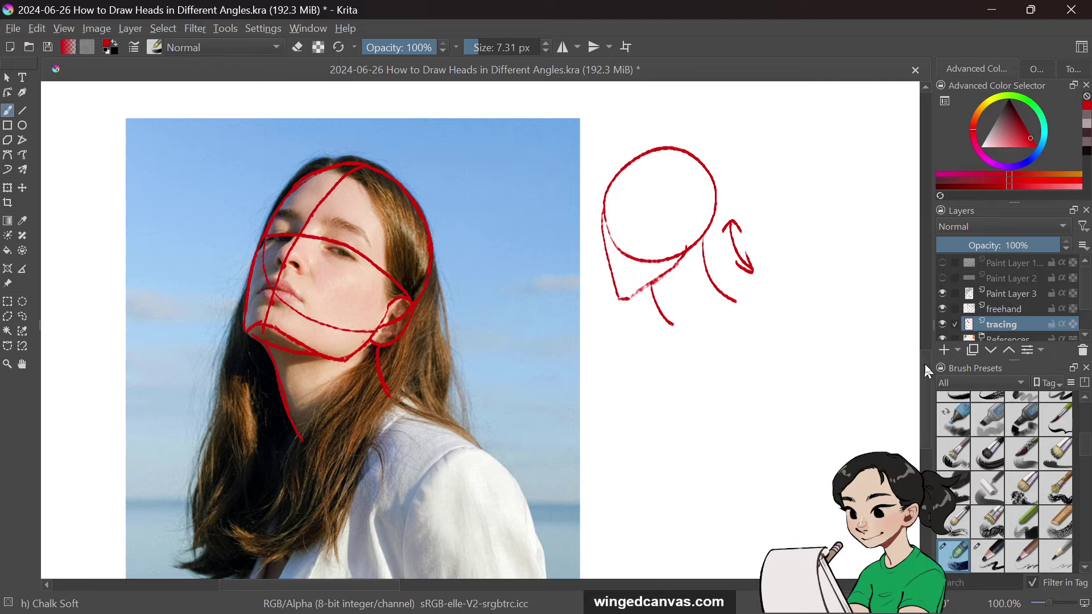
Step: Compare with the man's traced photo and trace both eyebrows on the woman's face
left_click_drag(924, 362, 928, 216)
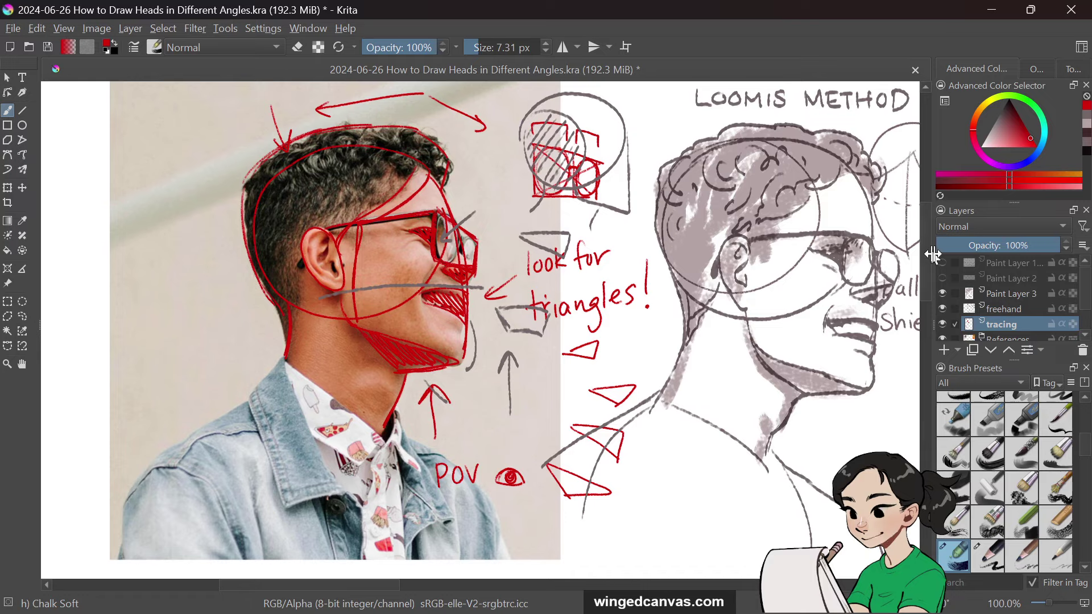
left_click_drag(929, 283, 926, 423)
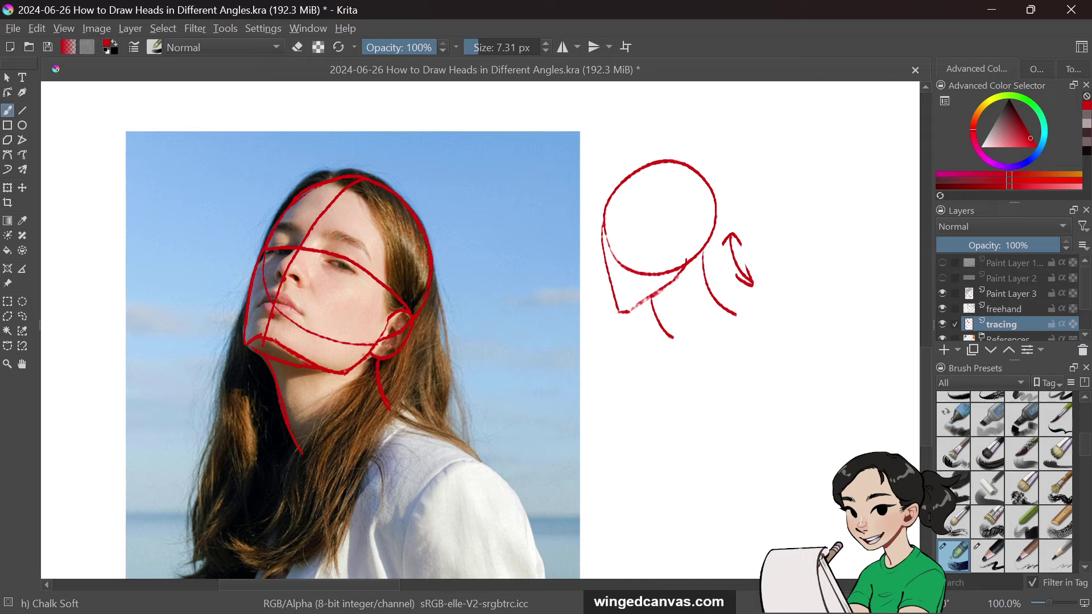
left_click_drag(336, 235, 372, 263)
Step: Draw two brow-and-eye examples below the small head, one with a slanted brow touching the eye and one with an arched brow above it
left_click_drag(657, 413, 709, 397)
left_click_drag(579, 406, 641, 414)
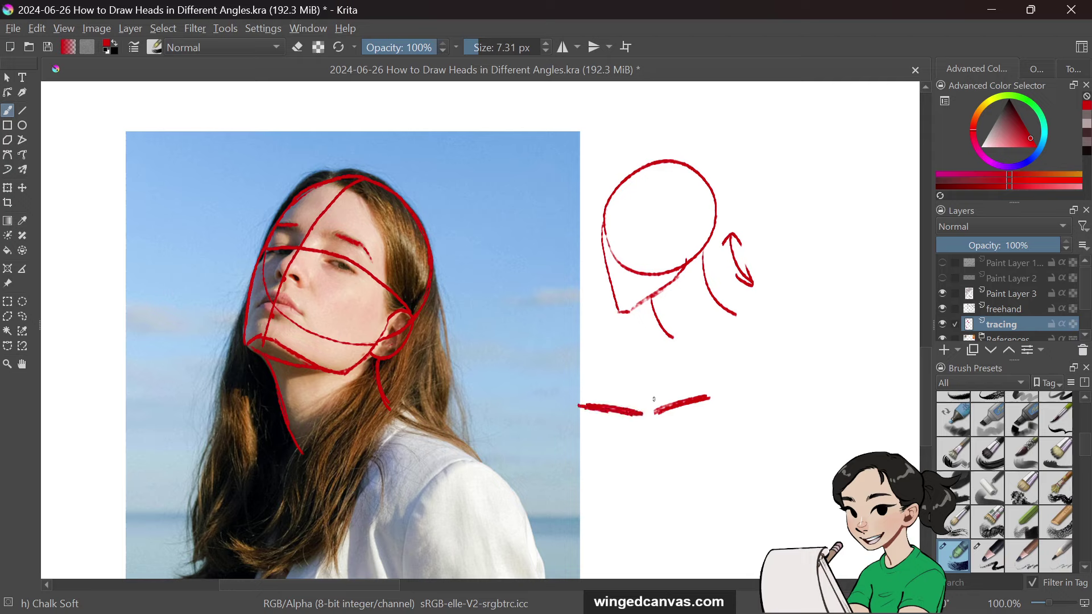
key("ctrl+z")
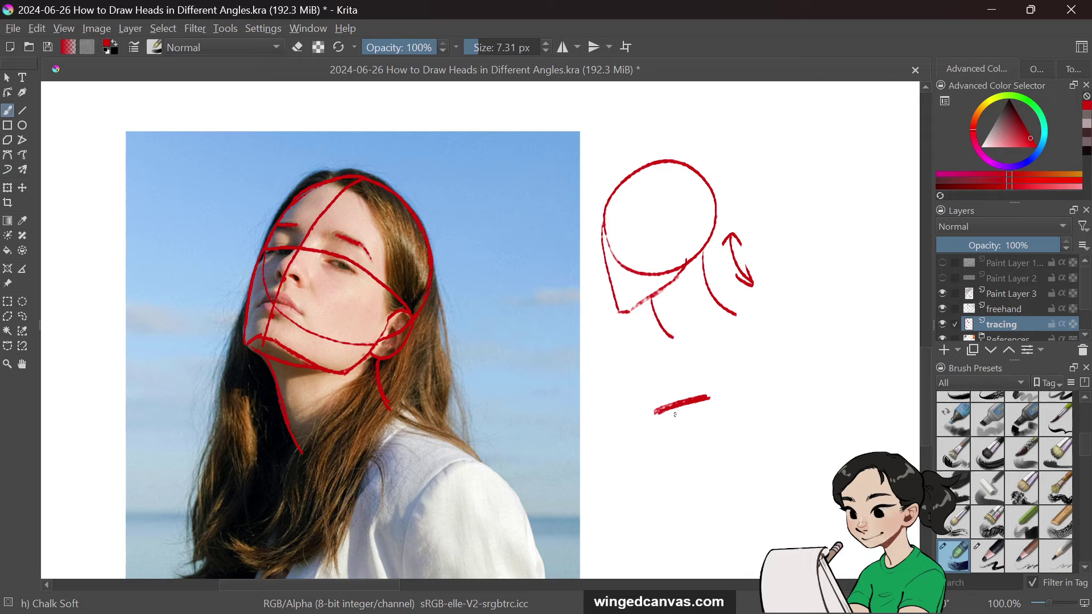
left_click_drag(667, 413, 682, 407)
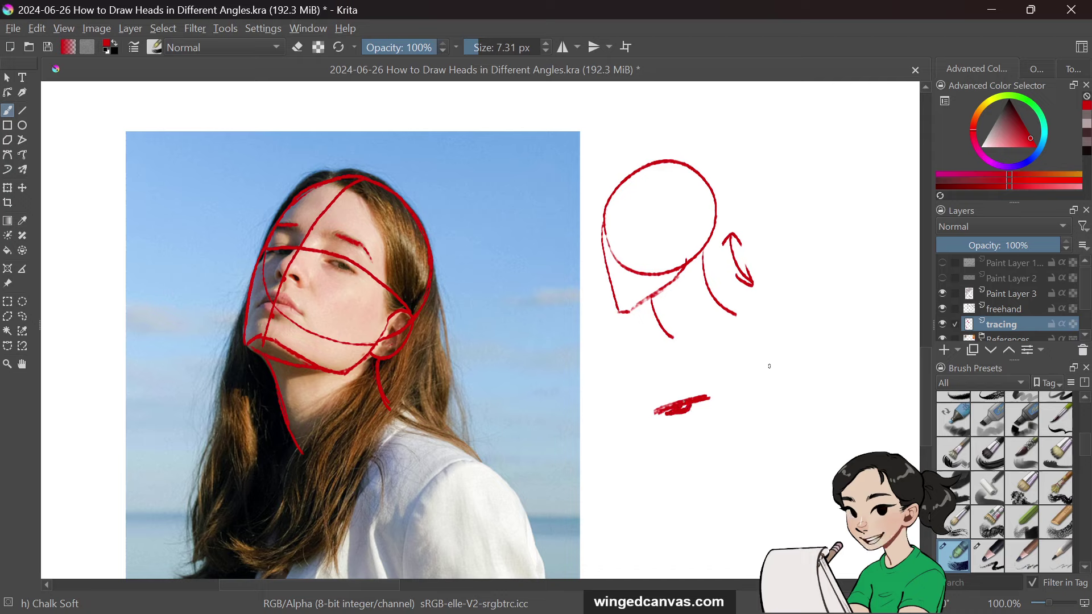
left_click_drag(653, 405, 661, 410)
mouse_move(660, 467)
left_mouse_down()
mouse_move(700, 463)
mouse_move(713, 473)
mouse_move(683, 496)
left_mouse_up()
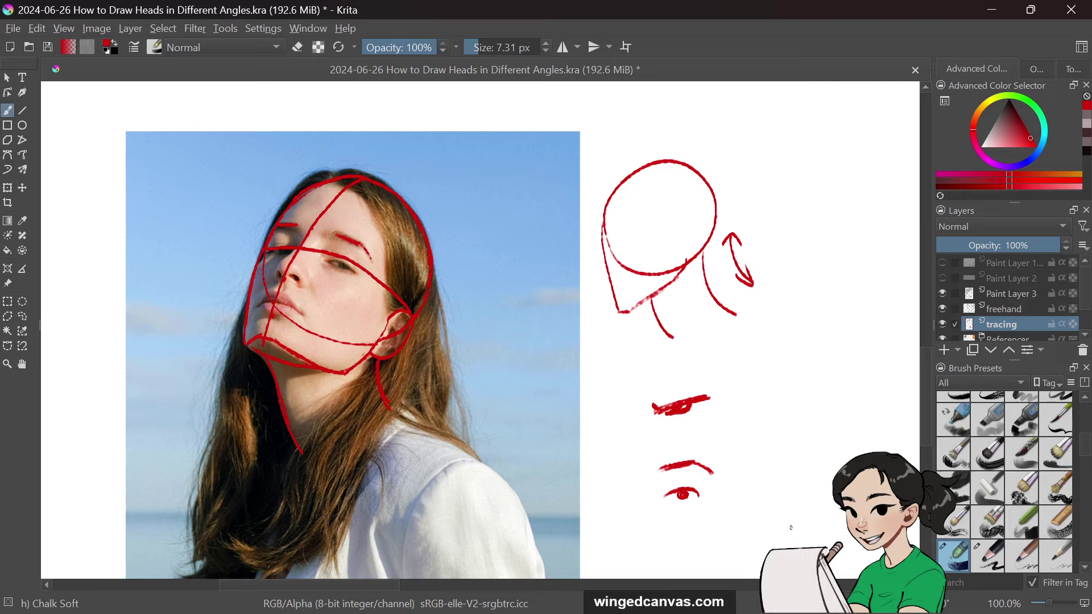
Step: Strengthen the near eyebrow and trace the near eye, nose and lips over the woman's face
left_click_drag(333, 236, 345, 238)
left_click_drag(343, 263, 358, 272)
mouse_move(275, 278)
left_mouse_down()
mouse_move(287, 259)
mouse_move(309, 287)
mouse_move(288, 259)
mouse_move(307, 288)
mouse_move(276, 278)
mouse_move(310, 287)
left_mouse_up()
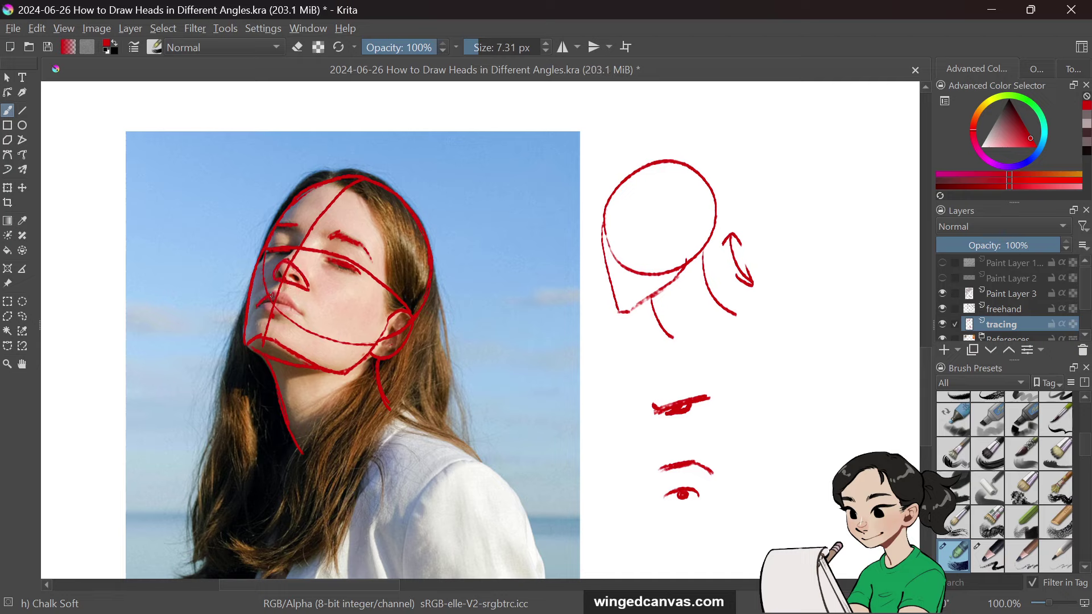
mouse_move(288, 301)
left_mouse_down()
mouse_move(303, 319)
mouse_move(261, 318)
mouse_move(298, 317)
left_mouse_up()
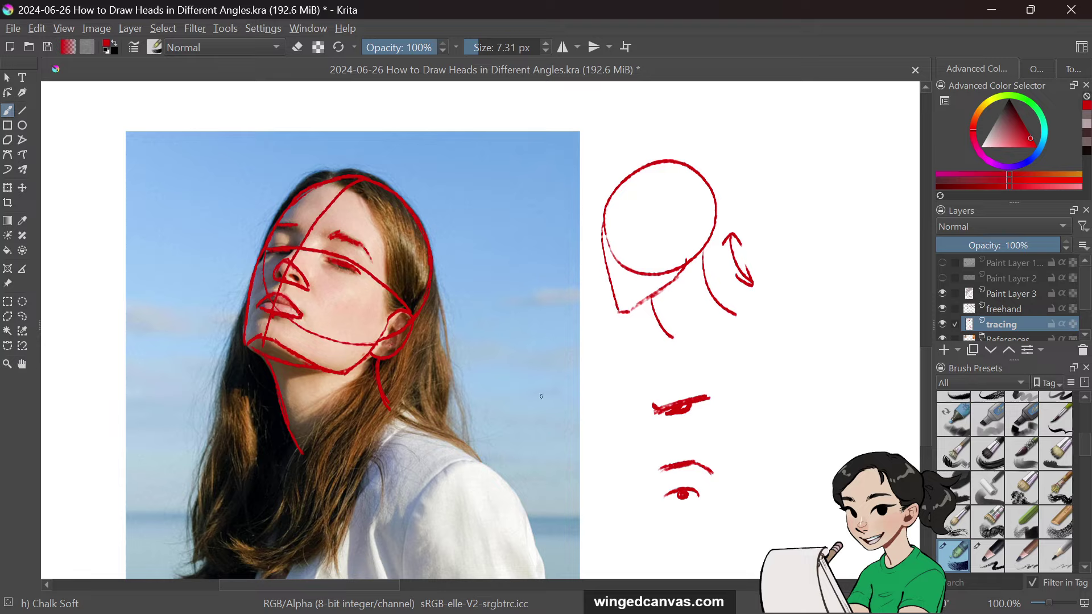
Step: Hatch the chin's underside, the lips and the nose's underside, and outline the eyelids
mouse_move(258, 341)
left_mouse_down()
mouse_move(249, 350)
mouse_move(293, 356)
left_mouse_up()
left_click_drag(263, 294, 295, 315)
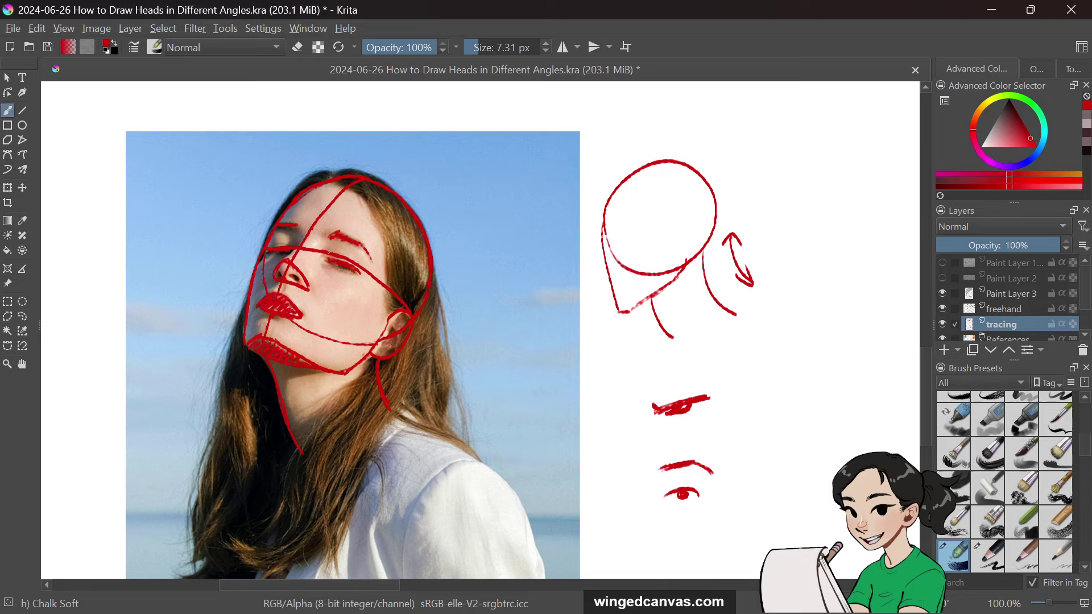
left_click_drag(279, 266, 291, 279)
left_click_drag(283, 268, 298, 280)
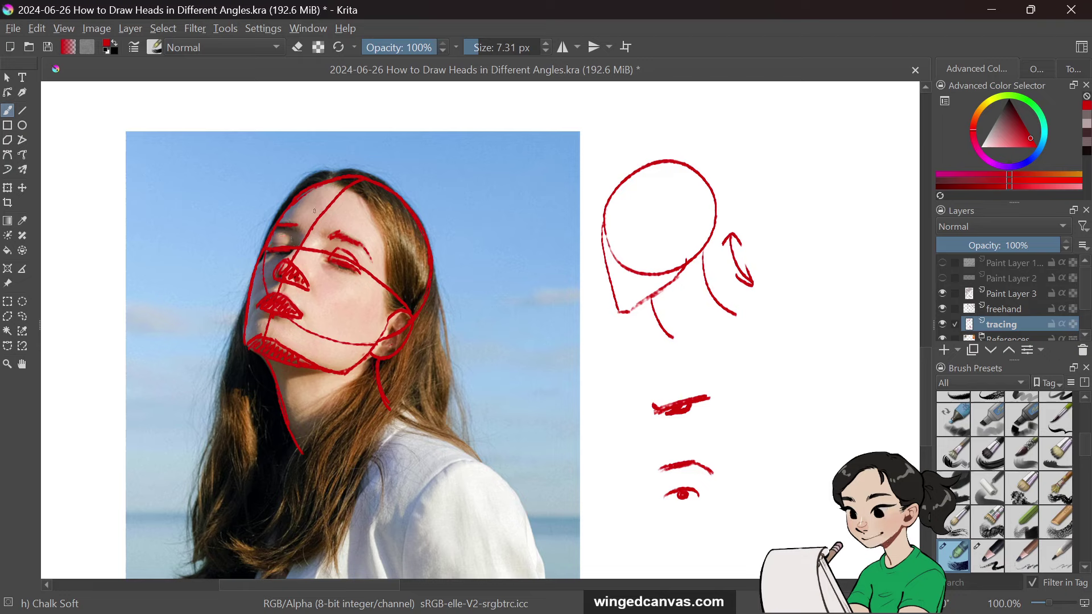
left_click_drag(279, 250, 294, 247)
Step: Draw the curved base of the neck and trace both shoulder lines sloping down from it
mouse_move(295, 442)
left_mouse_down()
mouse_move(305, 476)
mouse_move(353, 455)
mouse_move(386, 410)
mouse_move(455, 466)
mouse_move(484, 557)
left_mouse_up()
left_click_drag(282, 483, 266, 534)
left_click_drag(297, 464, 262, 554)
left_click_drag(280, 483, 262, 576)
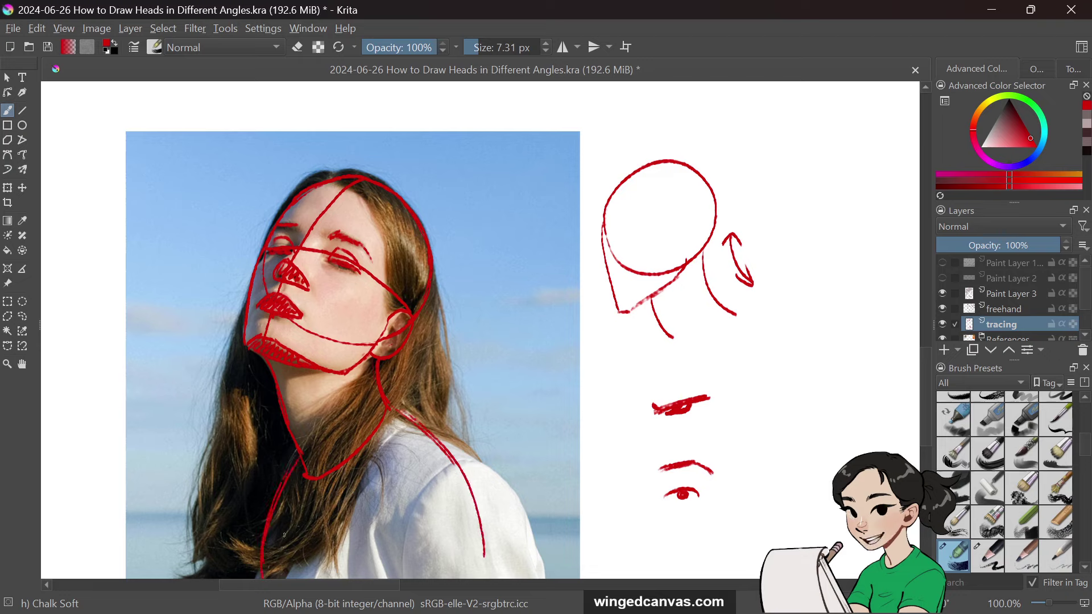
Step: Draw the near shoulder as a ball with upper-arm lines, redoing the first attempt, and add a curve under the jaw onto the neck
mouse_move(485, 554)
left_mouse_down()
mouse_move(424, 501)
mouse_move(414, 552)
left_mouse_up()
left_click_drag(533, 554, 468, 477)
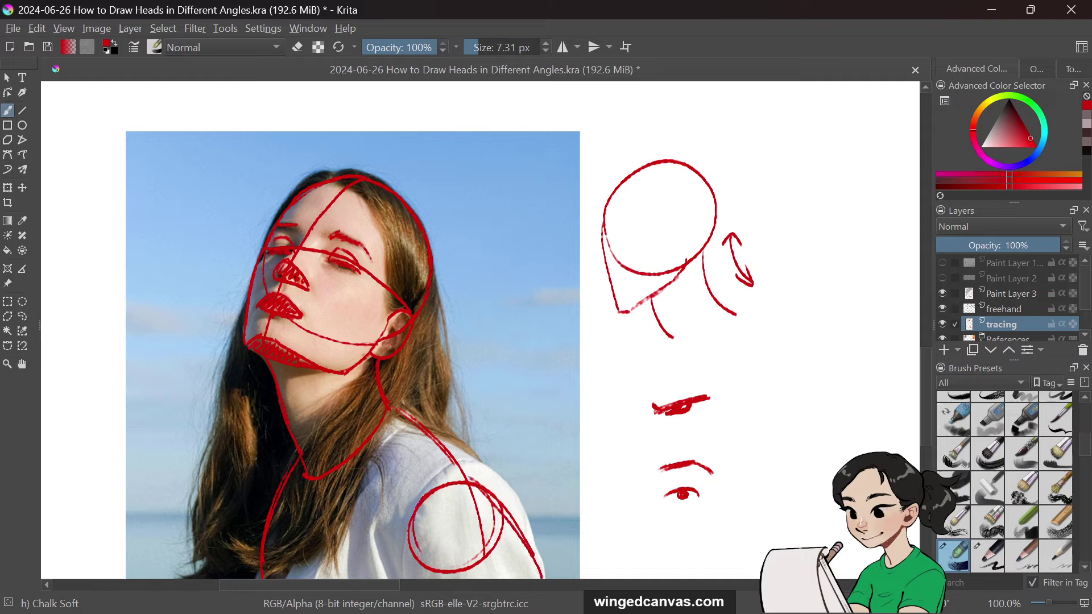
key("ctrl+z")
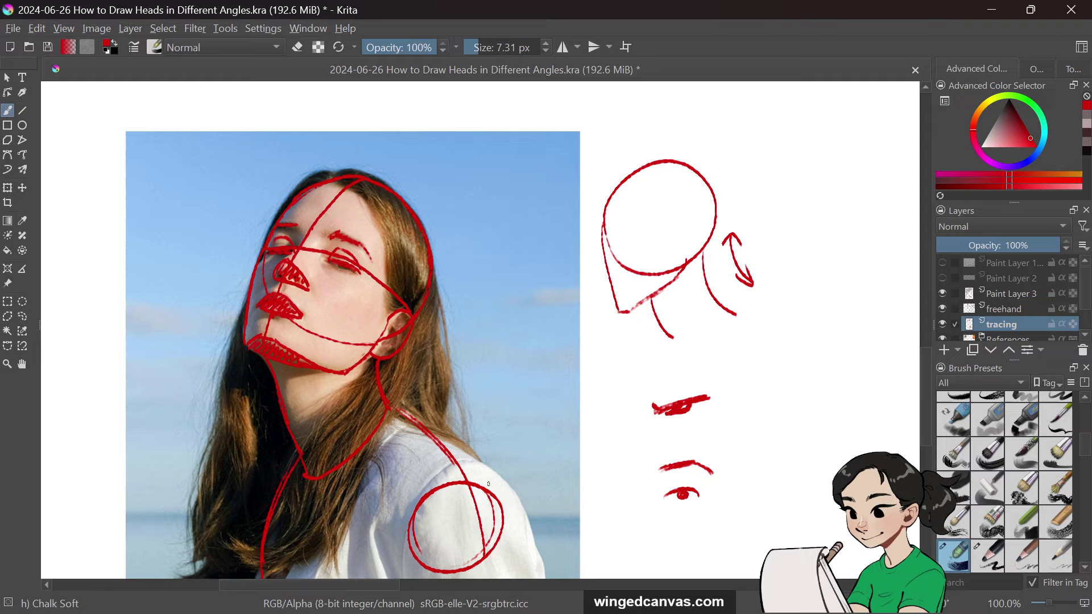
key("ctrl+z")
mouse_move(469, 466)
left_mouse_down()
mouse_move(416, 518)
mouse_move(507, 529)
mouse_move(491, 478)
mouse_move(527, 573)
left_mouse_up()
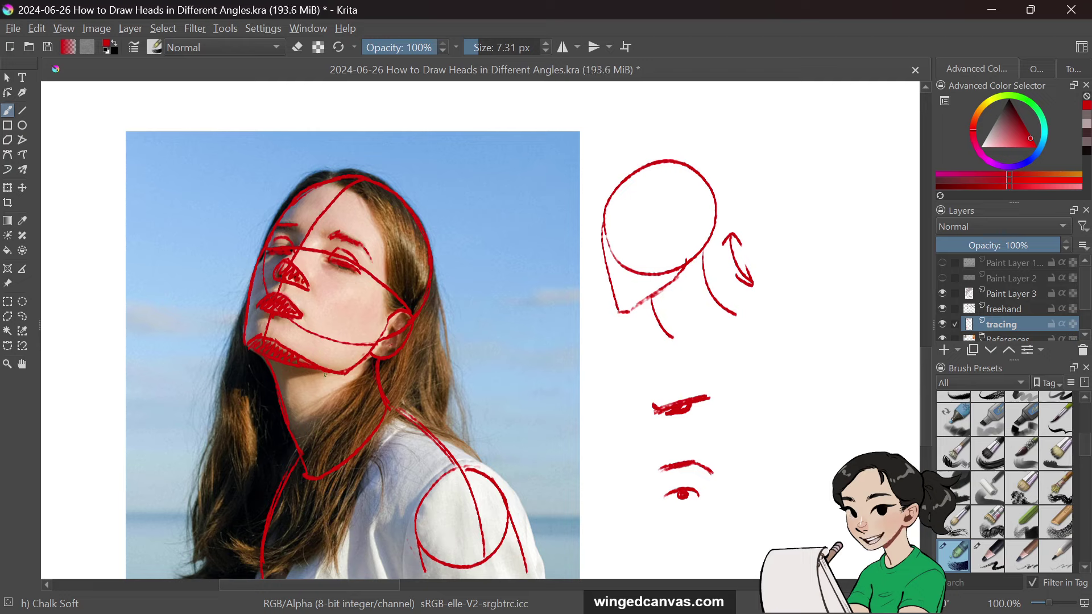
left_click_drag(322, 370, 286, 389)
Step: Hide the References layer and draw the side-plane oval on the skull from the temple down to the ear
left_click(942, 338)
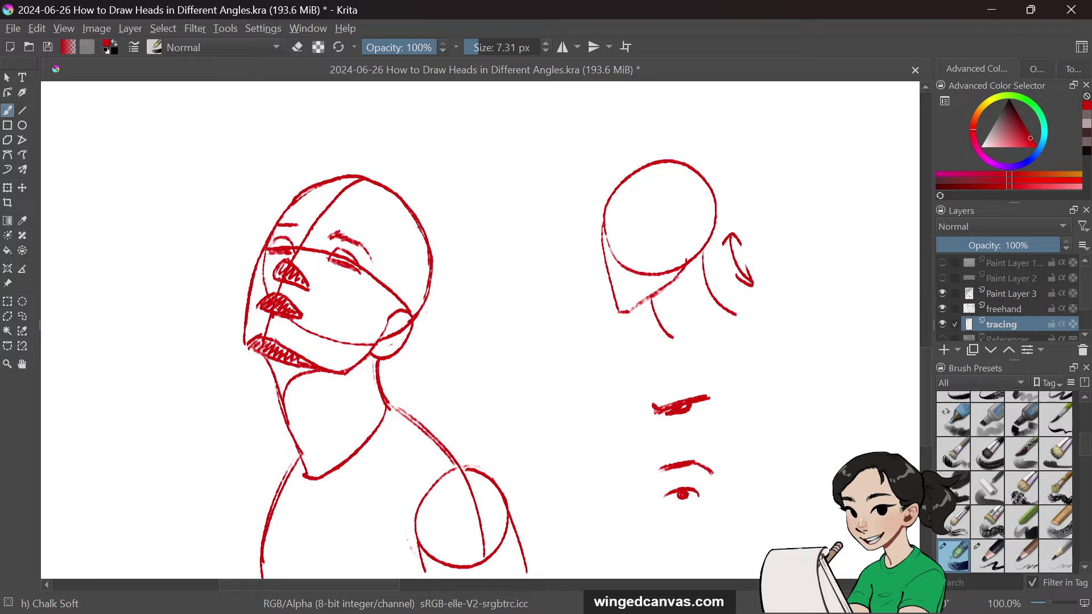
left_click_drag(412, 223, 373, 343)
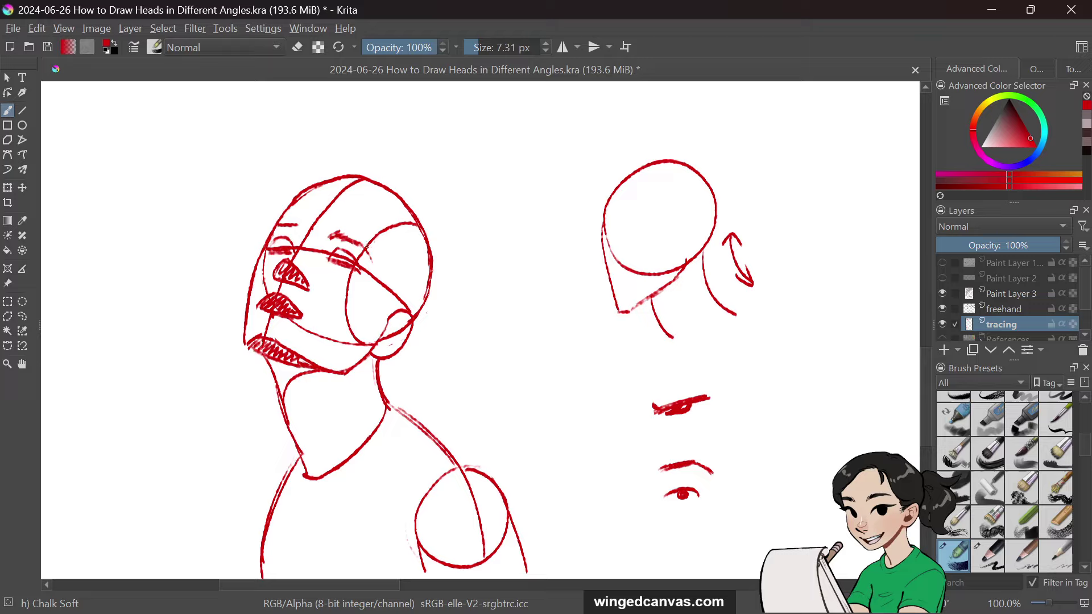
Step: Show the References layer and annotate the woman's ear with an arrow and the handwritten note "key landmark"
left_click_drag(366, 246, 364, 246)
left_click(943, 337)
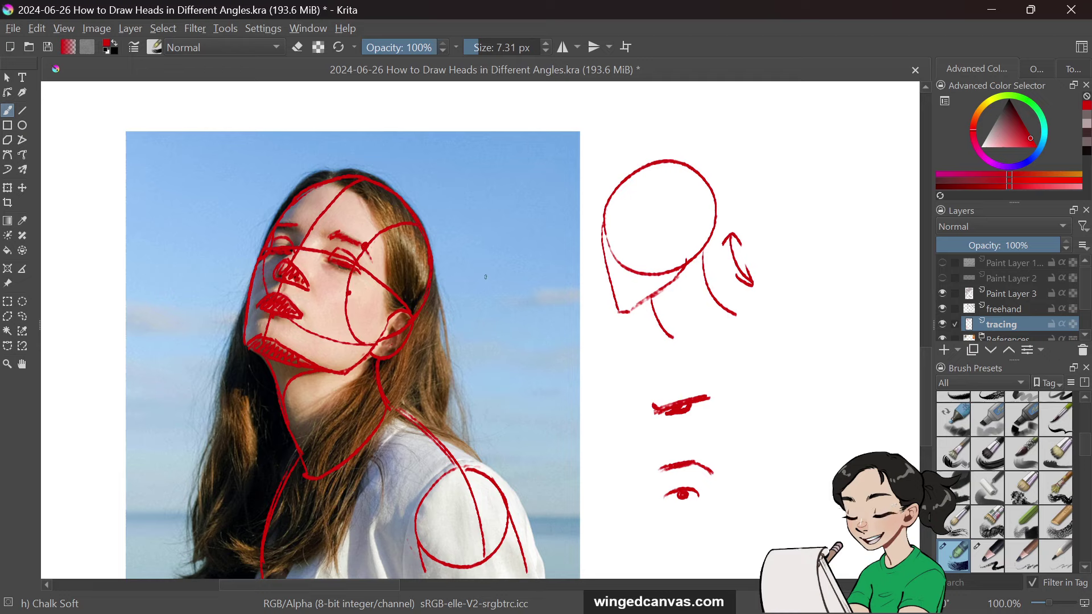
mouse_move(488, 277)
left_mouse_down()
mouse_move(426, 335)
mouse_move(449, 331)
left_mouse_up()
mouse_move(489, 222)
left_mouse_down()
mouse_move(489, 255)
mouse_move(511, 250)
left_mouse_up()
mouse_move(515, 233)
left_mouse_down()
mouse_move(526, 230)
mouse_move(508, 304)
left_mouse_up()
mouse_move(521, 283)
left_mouse_down()
mouse_move(522, 295)
mouse_move(565, 283)
mouse_move(573, 295)
left_mouse_up()
mouse_move(582, 279)
left_mouse_down()
mouse_move(582, 295)
mouse_move(595, 273)
mouse_move(595, 287)
left_mouse_up()
left_click_drag(604, 268, 605, 281)
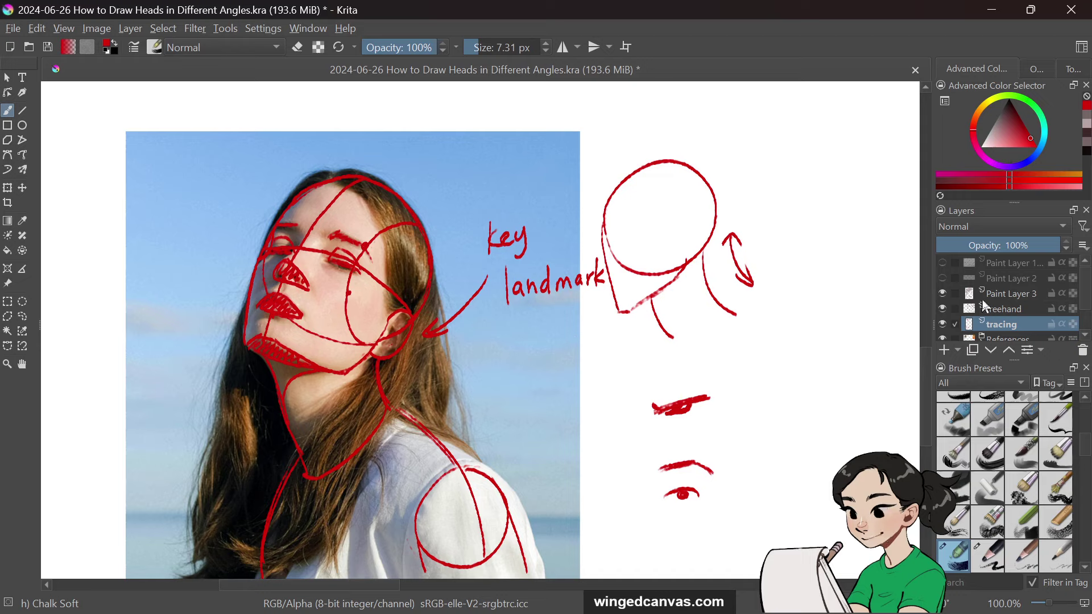
Step: Undo most of the word "landmark" and rewrite it on two lines as "land mark!"
mouse_move(1005, 313)
left_click(552, 473, "ctrl")
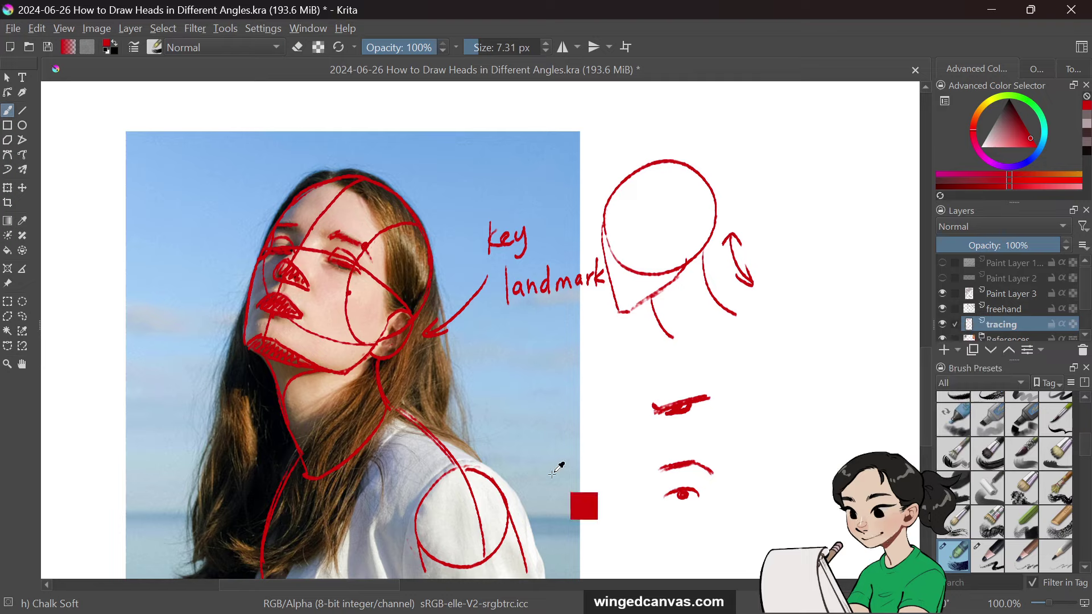
key("ctrl+z")
key("ctrl+z")
key("ctrl+z")
key("ctrl+z")
key("ctrl+z")
key("ctrl+z")
key("ctrl+z")
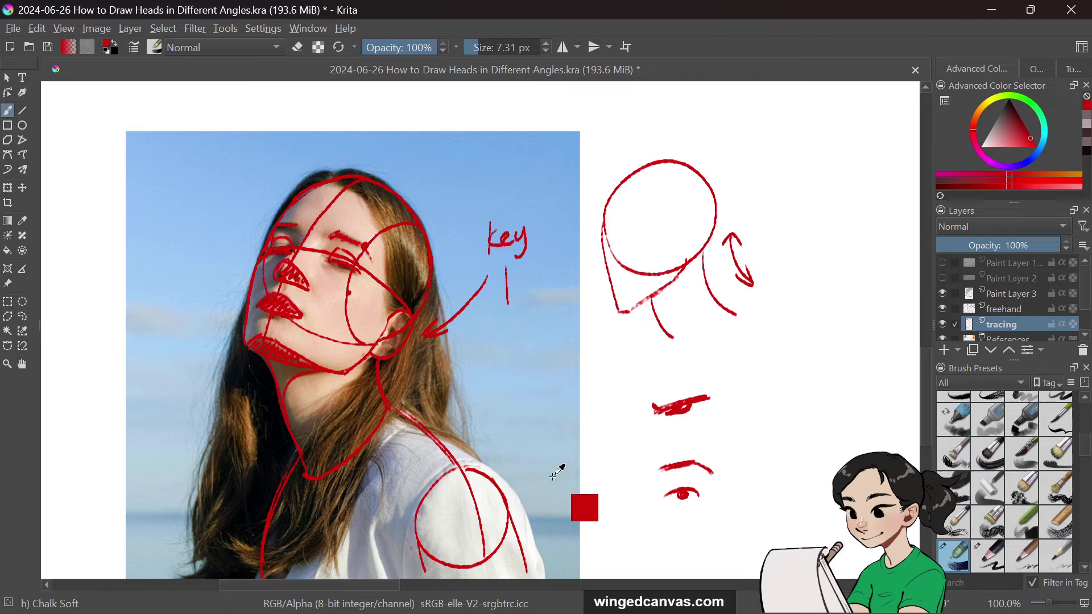
mouse_move(522, 287)
left_mouse_down()
mouse_move(525, 299)
mouse_move(553, 297)
mouse_move(526, 325)
left_mouse_up()
left_click_drag(537, 314, 535, 320)
left_click_drag(558, 300, 559, 325)
left_click_drag(567, 307, 568, 324)
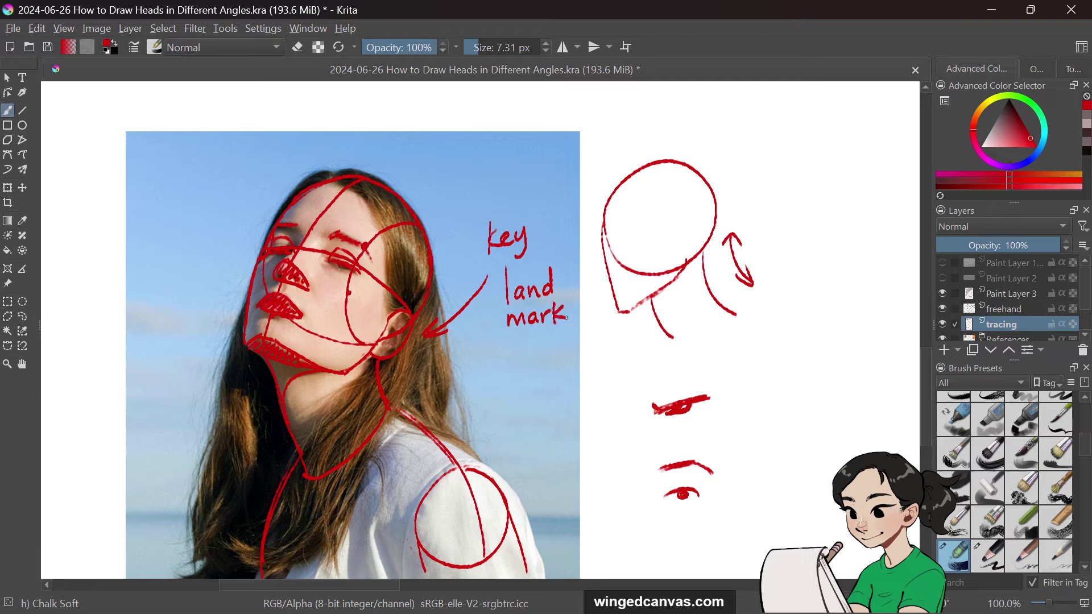
left_click_drag(579, 283, 577, 307)
left_click(581, 323)
Step: Handwrite "EARS=" above the key landmark note
left_click_drag(490, 182, 503, 208)
mouse_move(490, 195)
left_mouse_down()
mouse_move(504, 196)
mouse_move(503, 181)
left_mouse_up()
left_click_drag(507, 205, 519, 197)
mouse_move(525, 205)
left_mouse_down()
mouse_move(524, 185)
mouse_move(536, 200)
left_mouse_up()
left_click_drag(550, 174, 540, 197)
left_click_drag(558, 185, 575, 188)
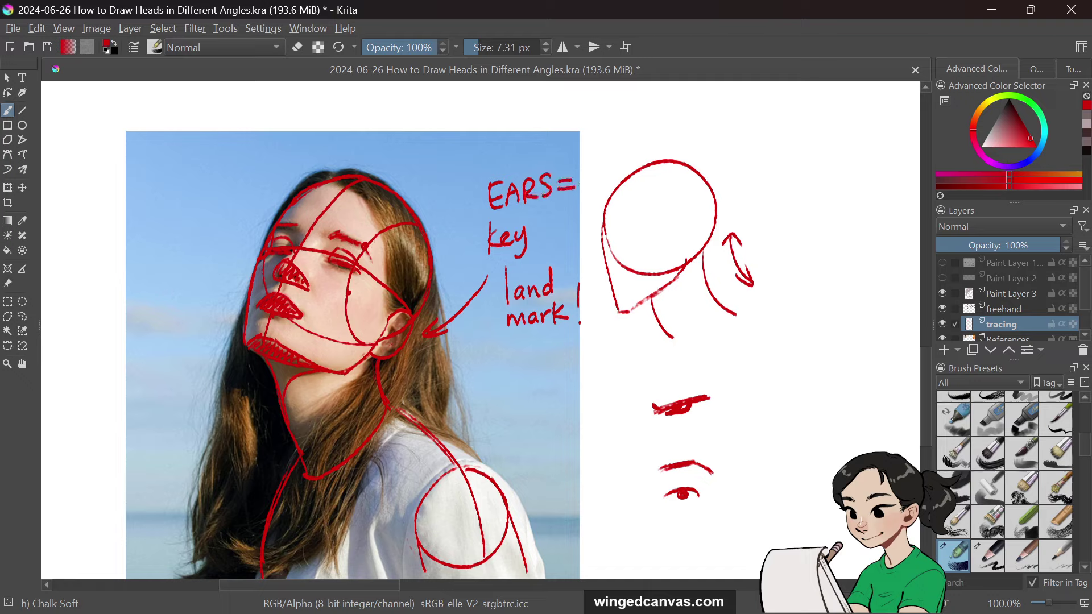
Step: Hide the tracing layer and draw the skull ball in greyish brown beside the photo on the freehand layer
left_click(955, 323)
mouse_move(943, 325)
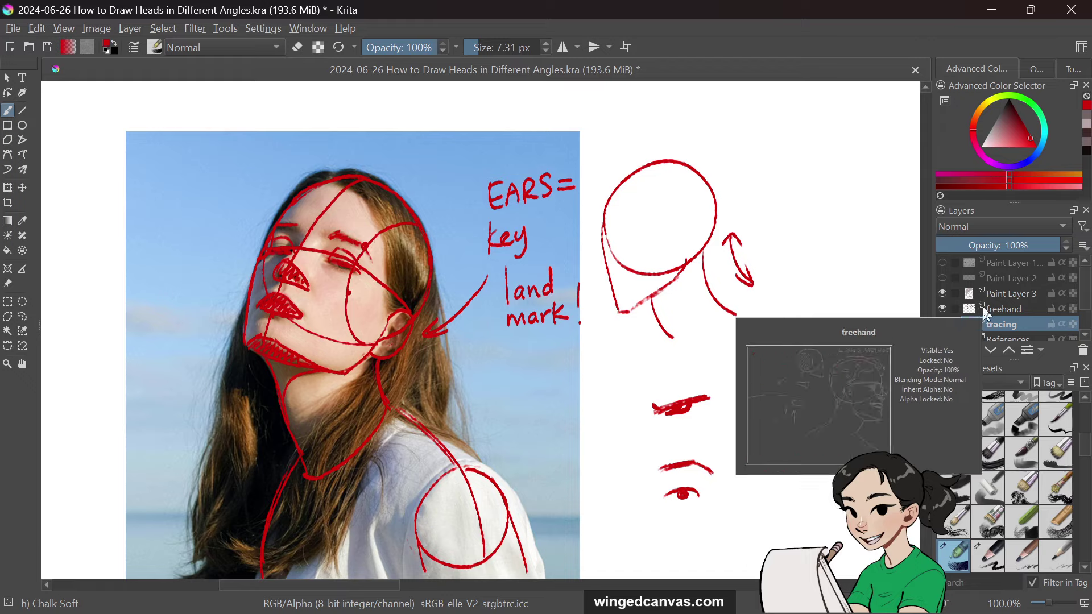
left_click(943, 323)
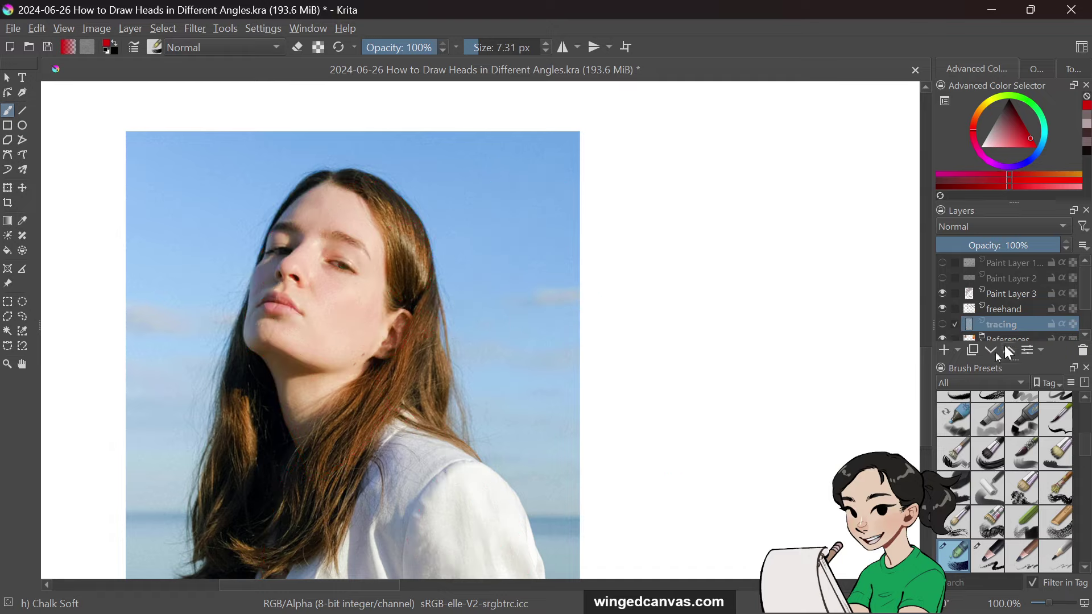
left_click_drag(384, 584, 396, 583)
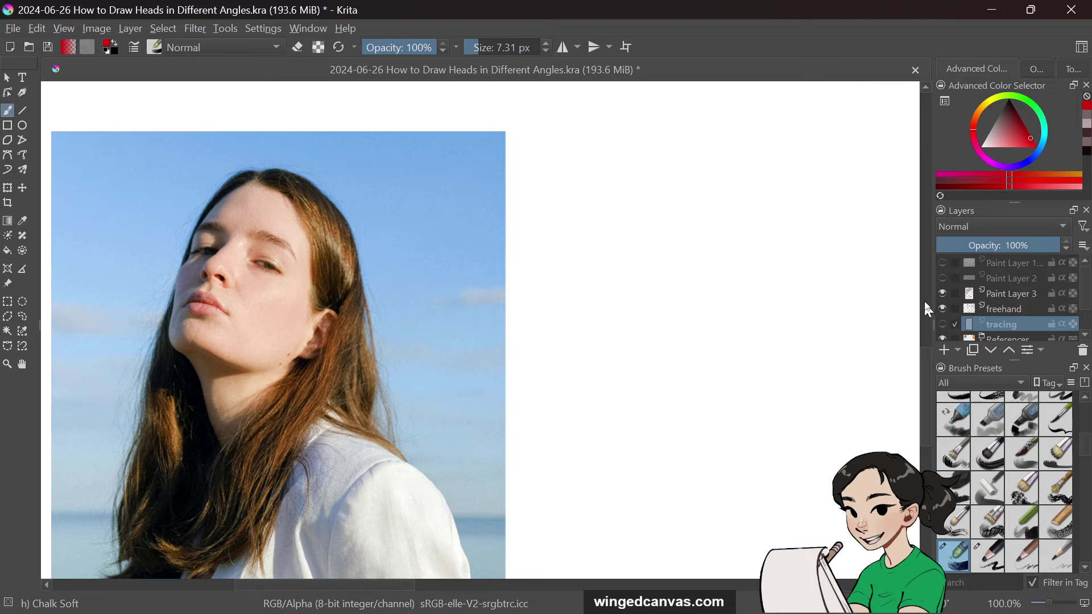
left_click_drag(929, 278, 929, 311)
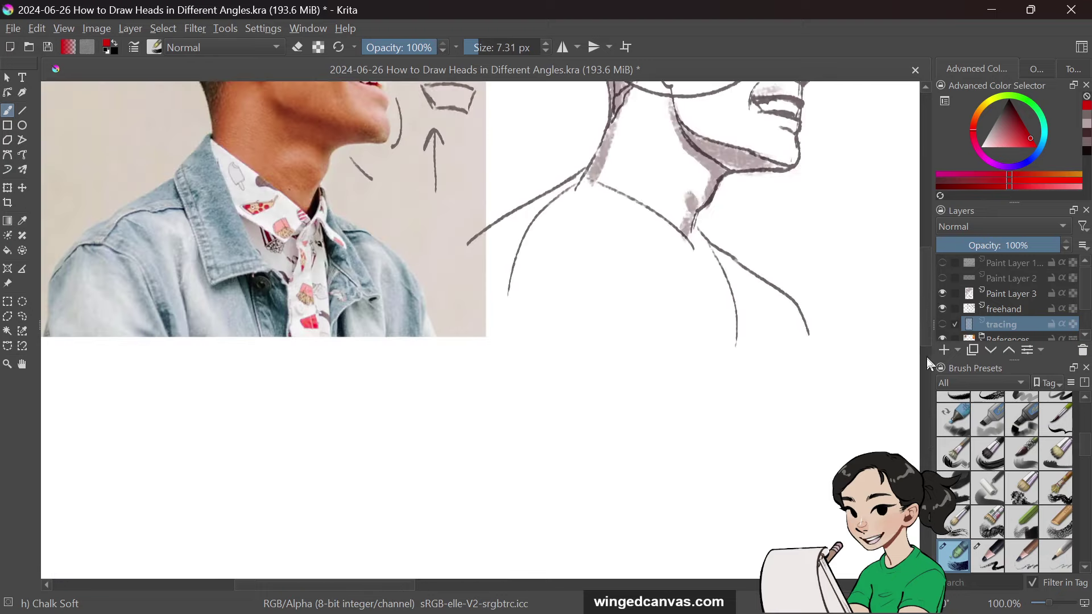
left_click_drag(926, 357, 921, 435)
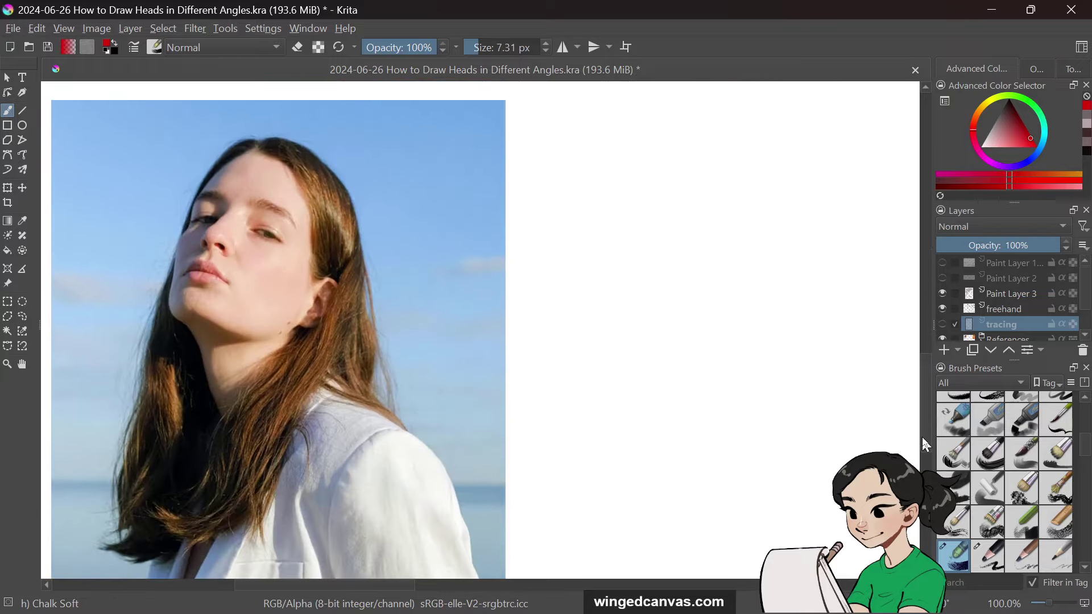
left_click(1087, 124)
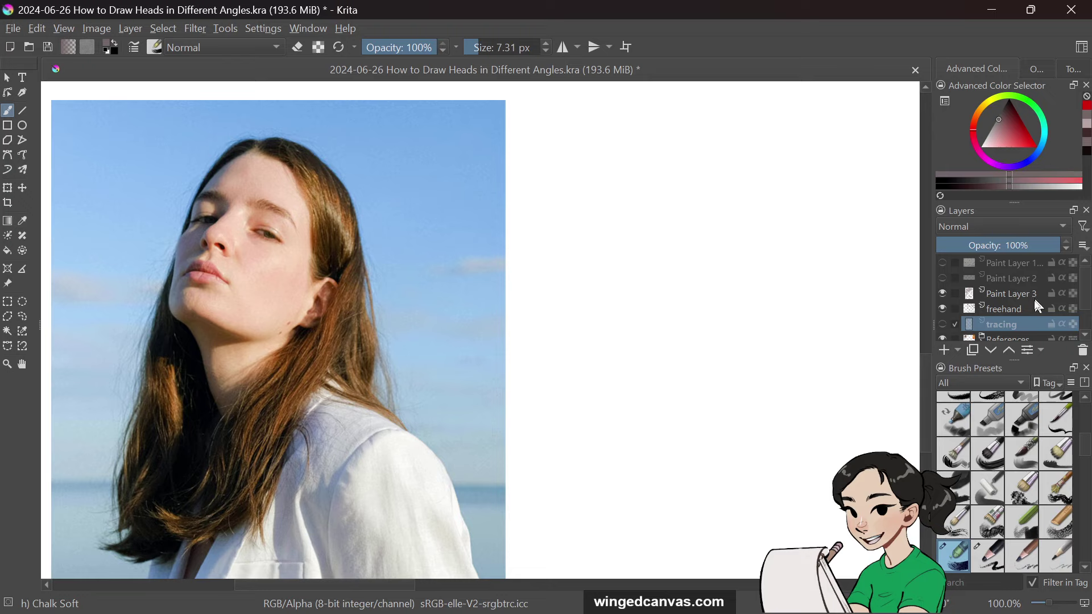
left_click(1018, 310)
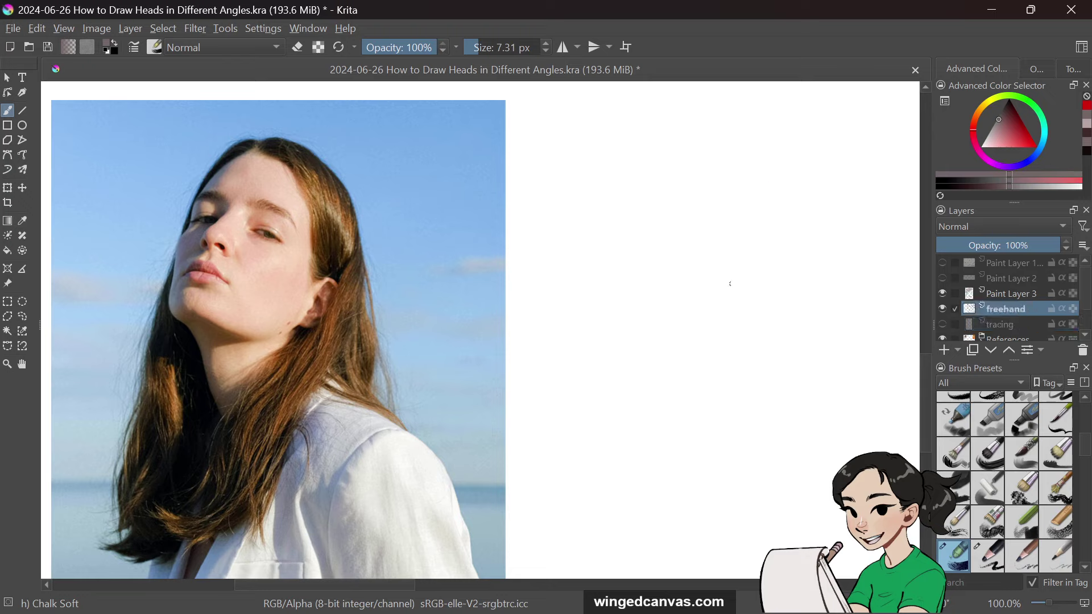
mouse_move(667, 181)
left_mouse_down()
mouse_move(633, 270)
mouse_move(825, 245)
mouse_move(664, 183)
left_mouse_up()
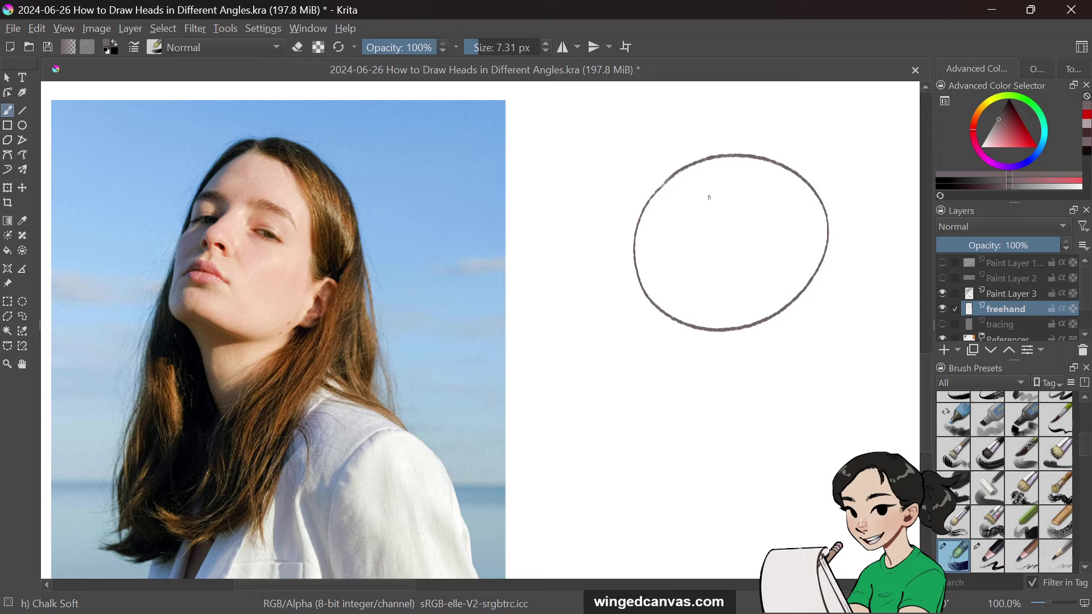
Step: Draw the face's curved centre line from the skull's top past the ball, redoing its lower end, and check it against the tracing
mouse_move(742, 162)
left_mouse_down()
mouse_move(662, 283)
mouse_move(634, 376)
left_mouse_up()
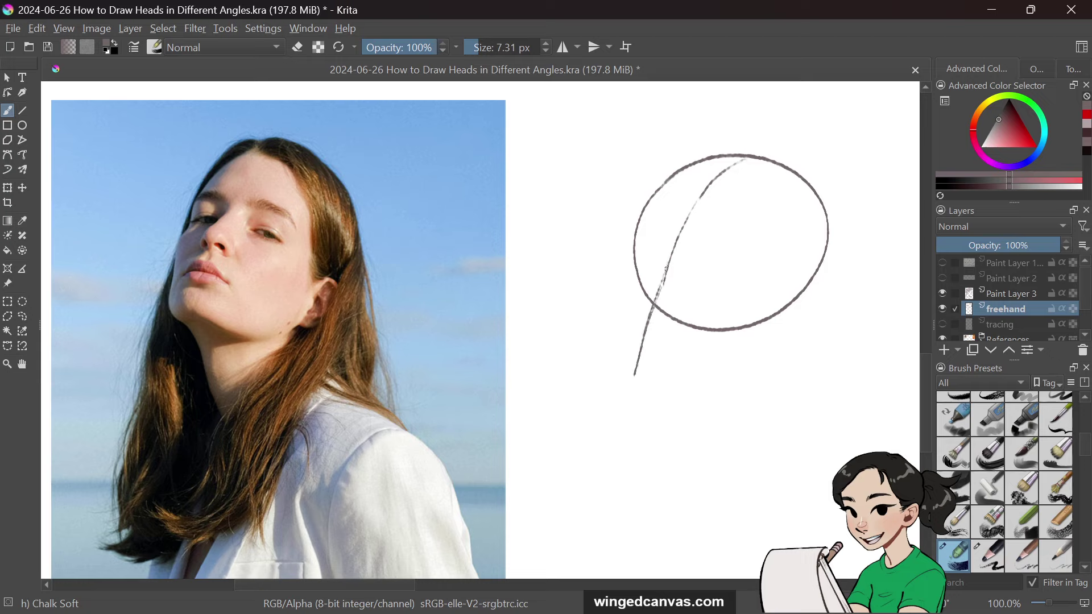
key("ctrl+z")
key("ctrl+z")
left_click_drag(664, 284, 647, 350)
left_click_drag(646, 354, 640, 378)
left_click(943, 324)
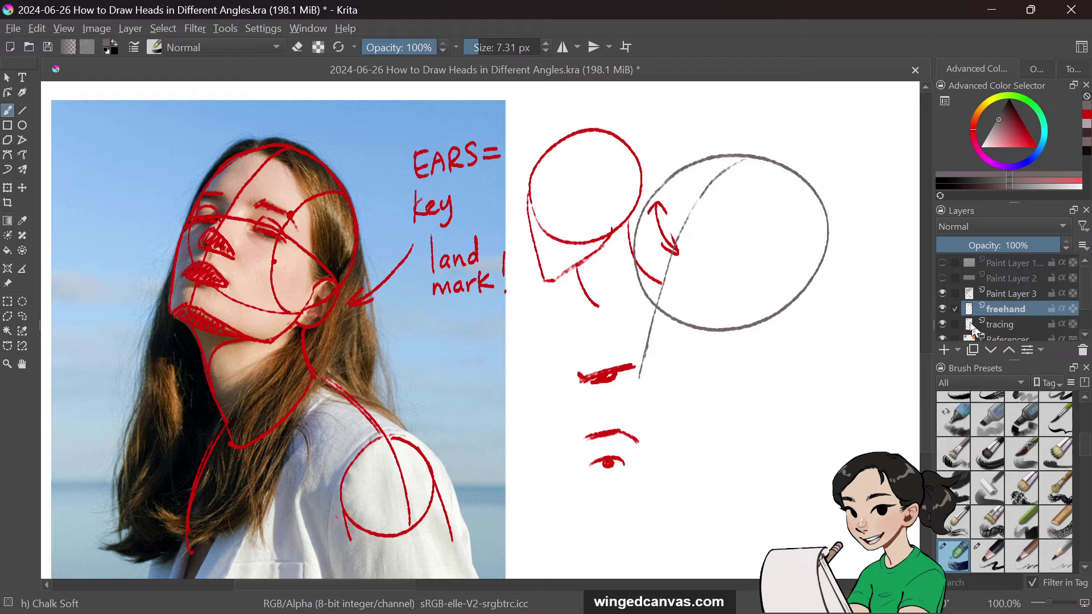
left_click(942, 309)
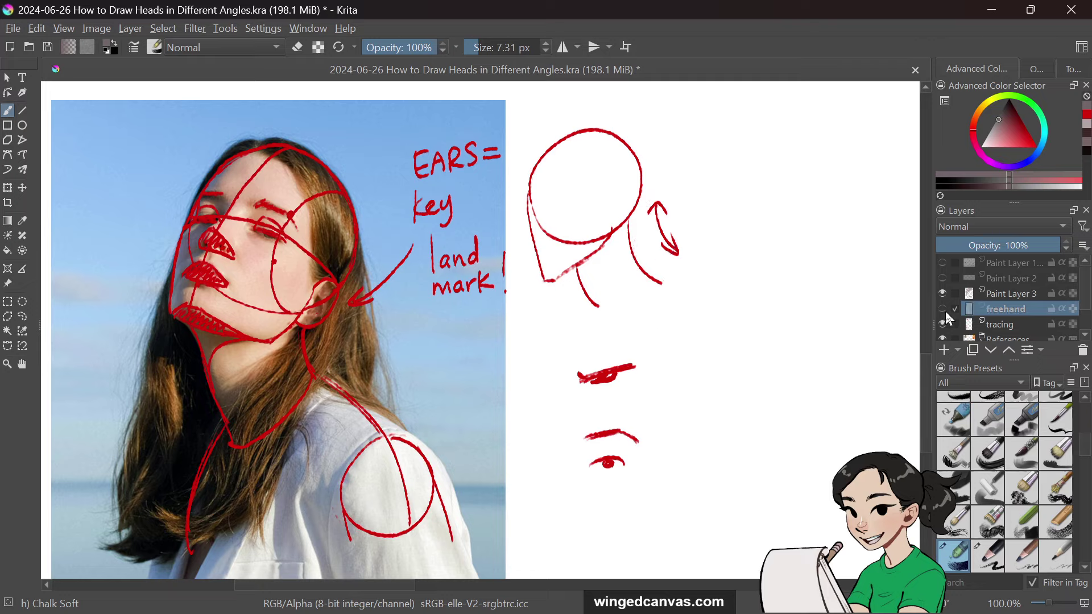
left_click(944, 311)
left_click(942, 324)
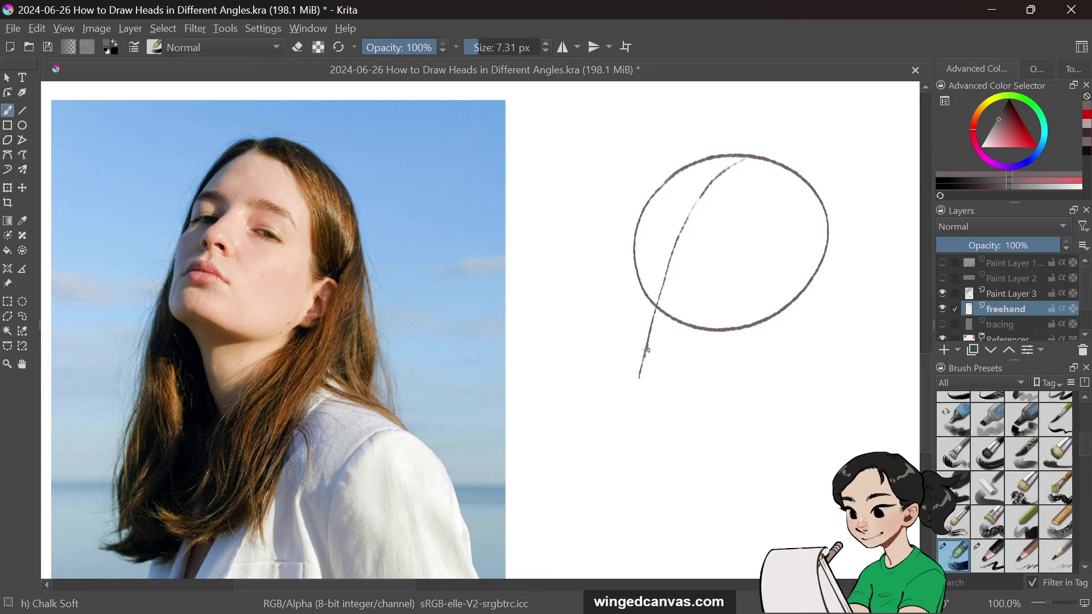
Step: Draw the far side of the face down to the chin, the chin's underside and the front neck line
mouse_move(638, 347)
left_mouse_down()
mouse_move(650, 354)
mouse_move(647, 345)
left_mouse_up()
left_click_drag(636, 233, 631, 344)
left_click_drag(628, 287, 637, 352)
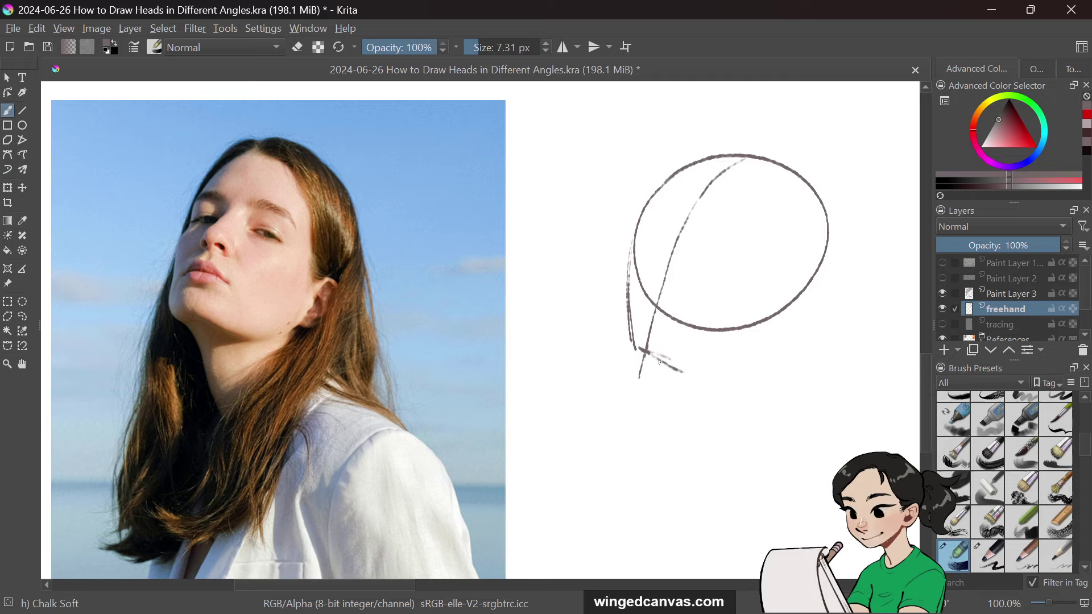
left_click_drag(641, 349, 732, 385)
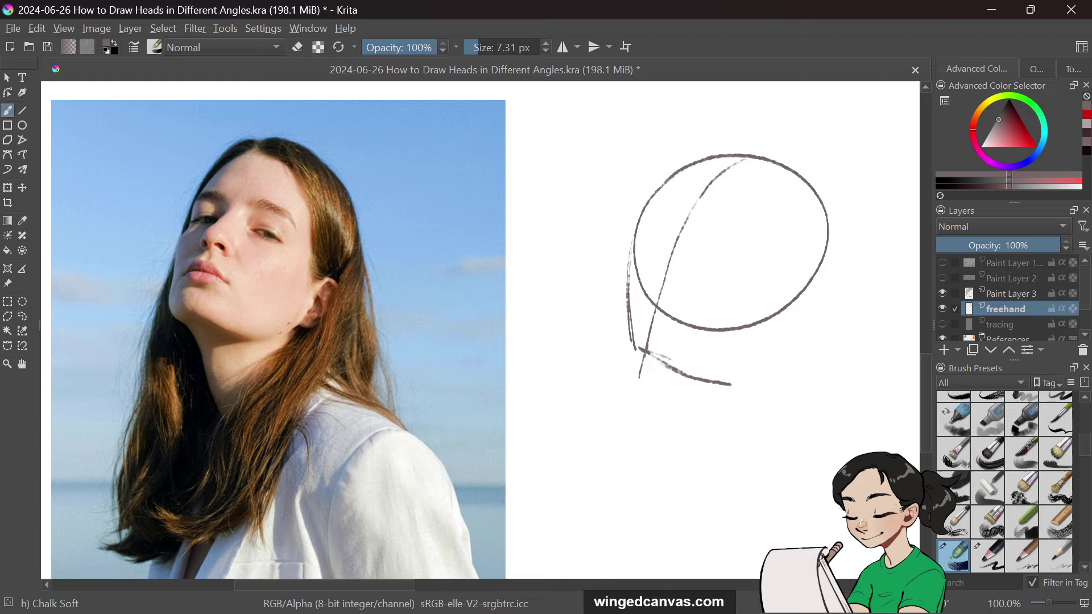
mouse_move(630, 282)
left_mouse_down()
mouse_move(637, 369)
mouse_move(626, 356)
mouse_move(679, 378)
left_mouse_up()
mouse_move(625, 357)
left_mouse_down()
mouse_move(669, 377)
mouse_move(651, 381)
mouse_move(667, 446)
left_mouse_up()
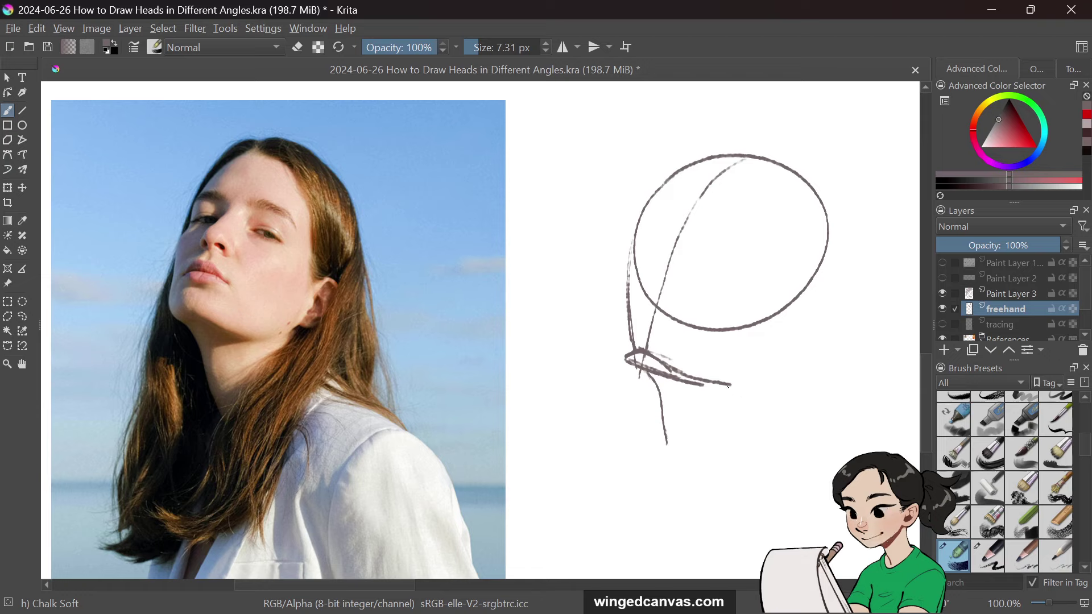
Step: Draw the jawline rising from the chin's underside toward the skull and add the ear behind it
mouse_move(732, 385)
left_mouse_down()
mouse_move(763, 369)
mouse_move(783, 336)
left_mouse_up()
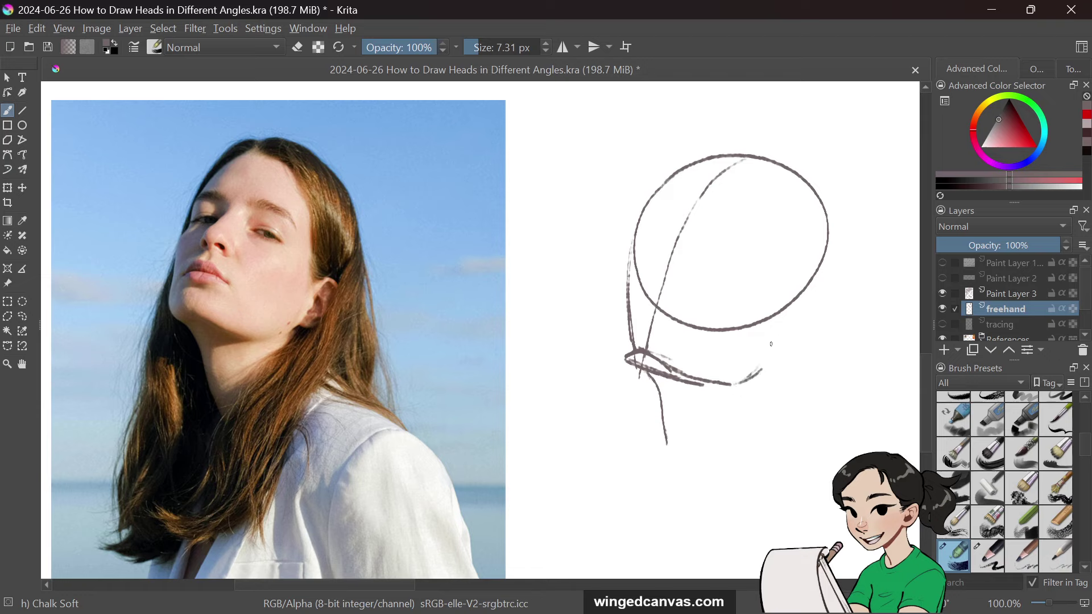
mouse_move(754, 376)
left_mouse_down()
mouse_move(788, 322)
mouse_move(756, 375)
left_mouse_up()
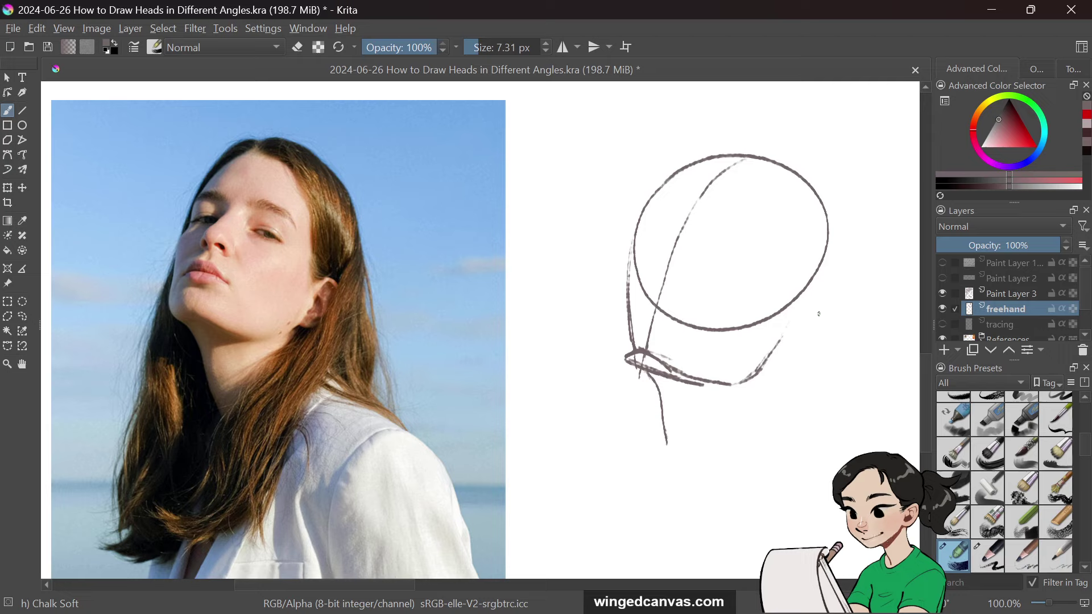
mouse_move(817, 312)
left_mouse_down()
mouse_move(777, 356)
mouse_move(819, 313)
mouse_move(785, 331)
mouse_move(790, 318)
mouse_move(792, 330)
mouse_move(815, 305)
mouse_move(779, 359)
left_mouse_up()
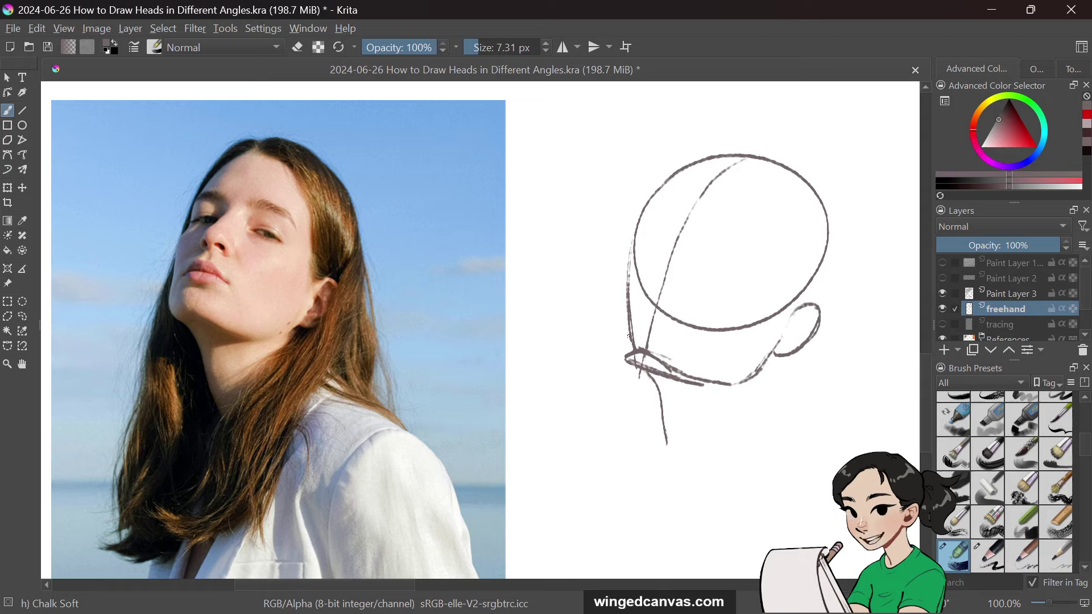
Step: Shade the chin's underside and the front of the neck, and reinforce the far side of the face
mouse_move(629, 337)
left_mouse_down()
mouse_move(626, 307)
mouse_move(626, 353)
left_mouse_up()
left_click_drag(626, 313, 624, 362)
left_click_drag(671, 397, 714, 385)
mouse_move(629, 364)
left_mouse_down()
mouse_move(655, 365)
mouse_move(648, 373)
mouse_move(679, 376)
mouse_move(670, 441)
left_mouse_up()
left_click_drag(663, 386, 666, 435)
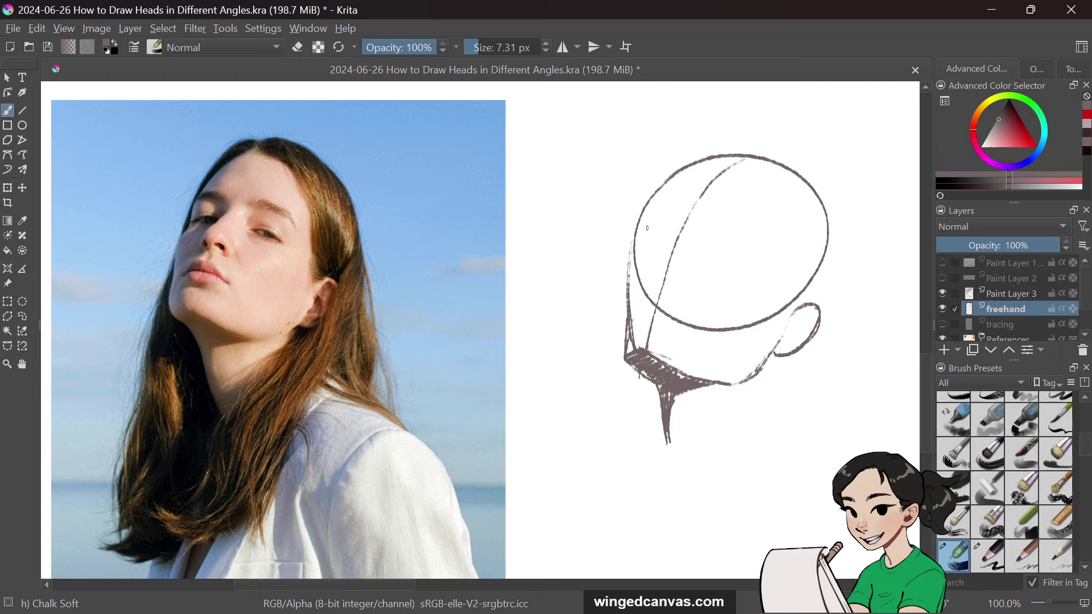
left_click_drag(631, 240, 627, 271)
left_click_drag(653, 361, 682, 377)
Step: Draw the curved eye line from the far side of the face to the ear, redoing the first attempt
left_click_drag(630, 234, 784, 301)
key("ctrl+z")
mouse_move(627, 239)
left_mouse_down()
mouse_move(668, 234)
mouse_move(795, 289)
mouse_move(829, 322)
left_mouse_up()
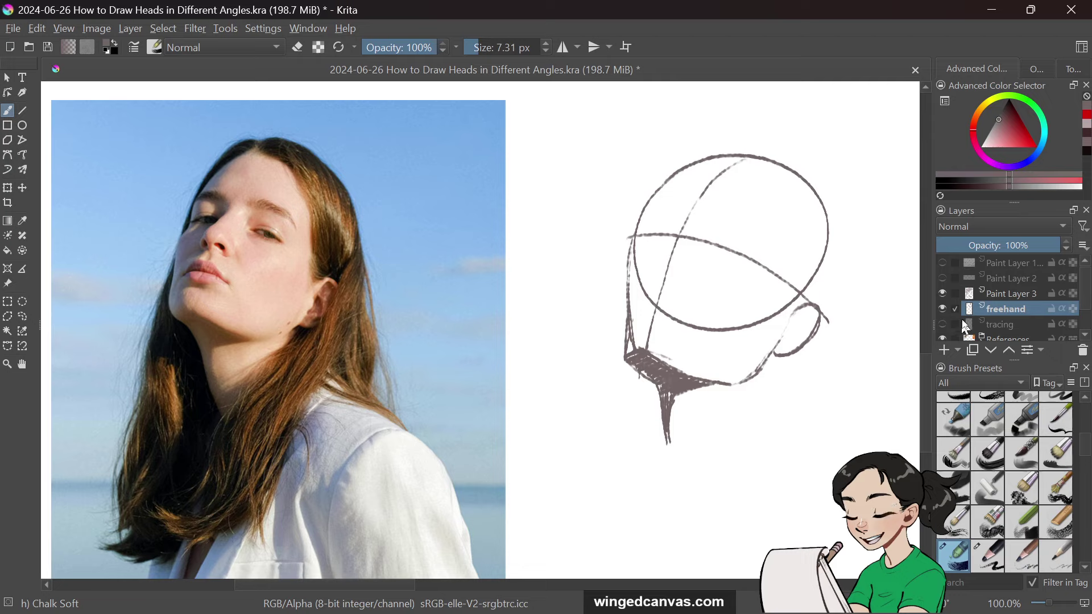
Step: Compare the freehand head with the tracing while the References layer is hidden, marking a short stroke near the traced chin
left_click(942, 324)
left_click(943, 337)
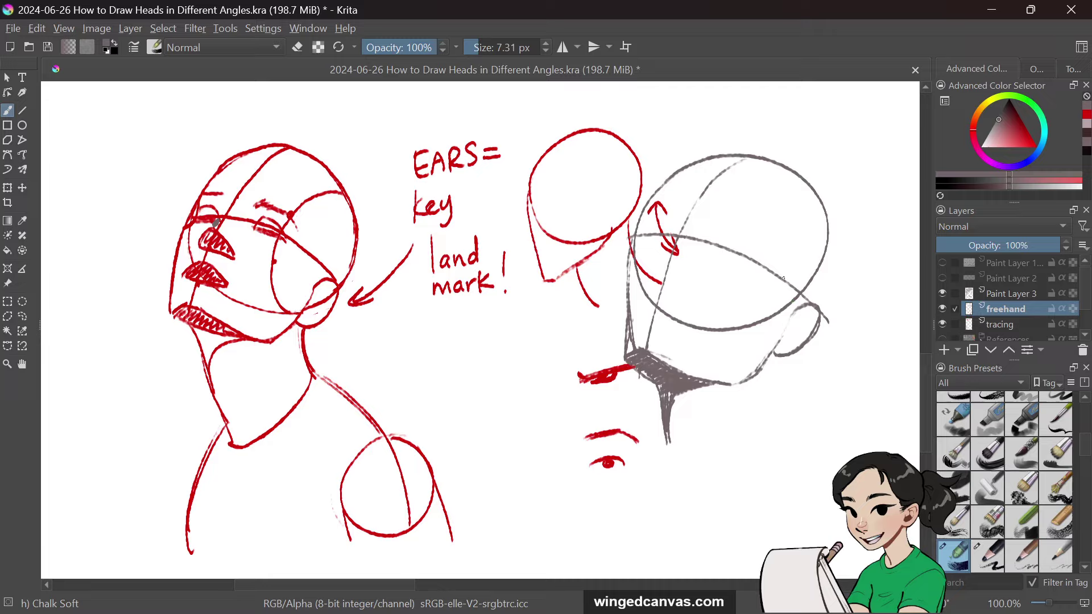
left_click_drag(236, 305, 228, 322)
left_click_drag(697, 342, 688, 370)
left_click(943, 338)
left_click(943, 324)
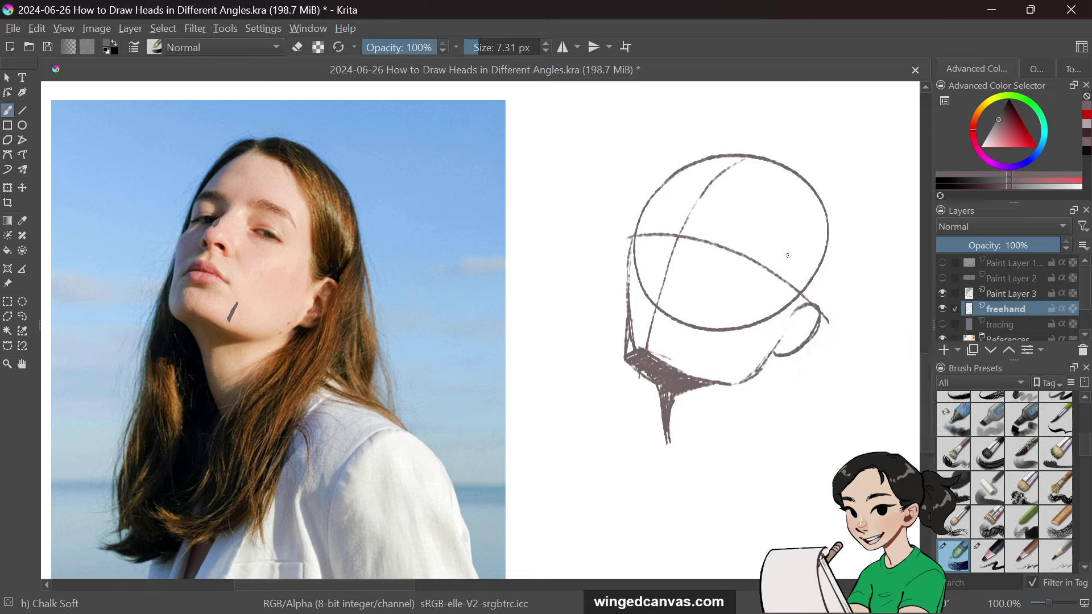
Step: Remove the stray stroke near the photo's chin using a freehand selection around the face, and clear the selection
left_click(23, 317)
mouse_move(278, 210)
left_mouse_down()
mouse_move(236, 348)
mouse_move(277, 215)
left_mouse_up()
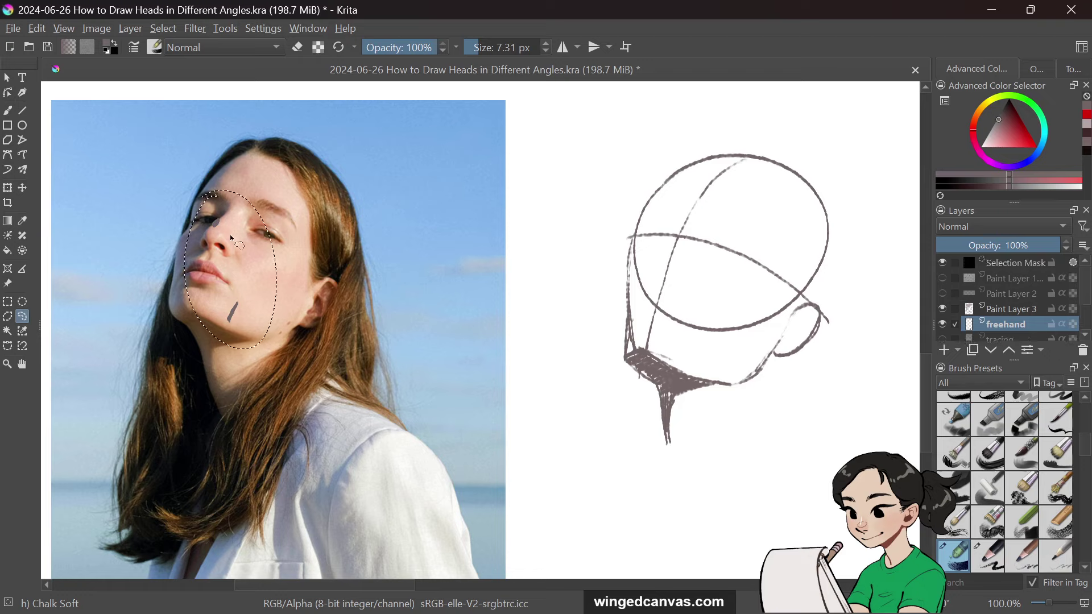
key("ctrl+shift+a")
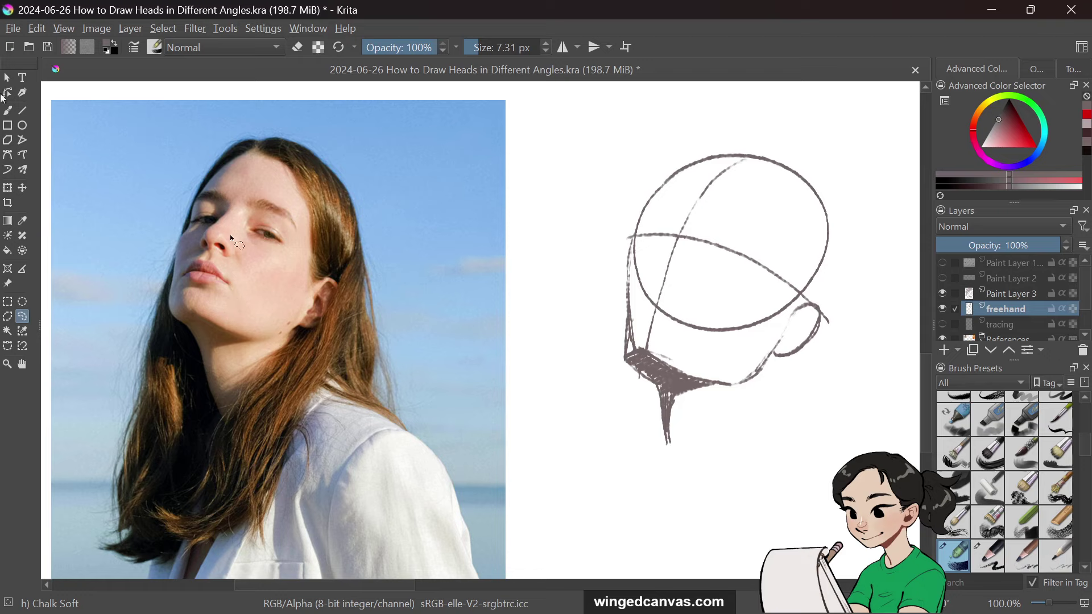
Step: Draw the nose as a rounded wedge with a shaded base on the centre line, redoing the first attempt after checking the tracing
left_click(9, 111)
mouse_move(652, 274)
left_mouse_down()
mouse_move(666, 256)
mouse_move(652, 273)
mouse_move(680, 267)
mouse_move(673, 259)
mouse_move(690, 287)
left_mouse_up()
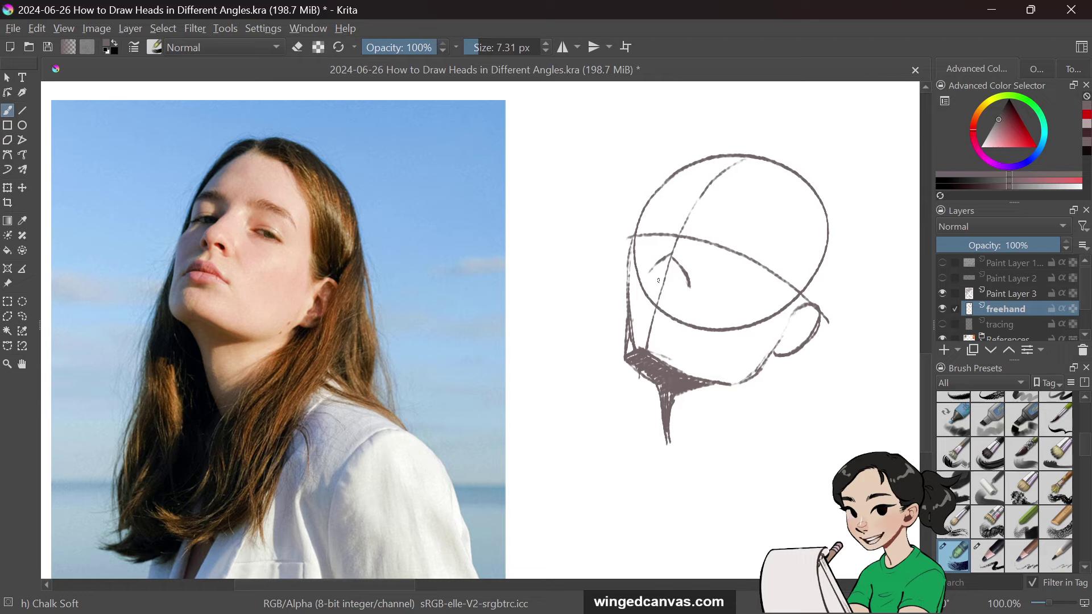
key("ctrl+z")
key("ctrl+z")
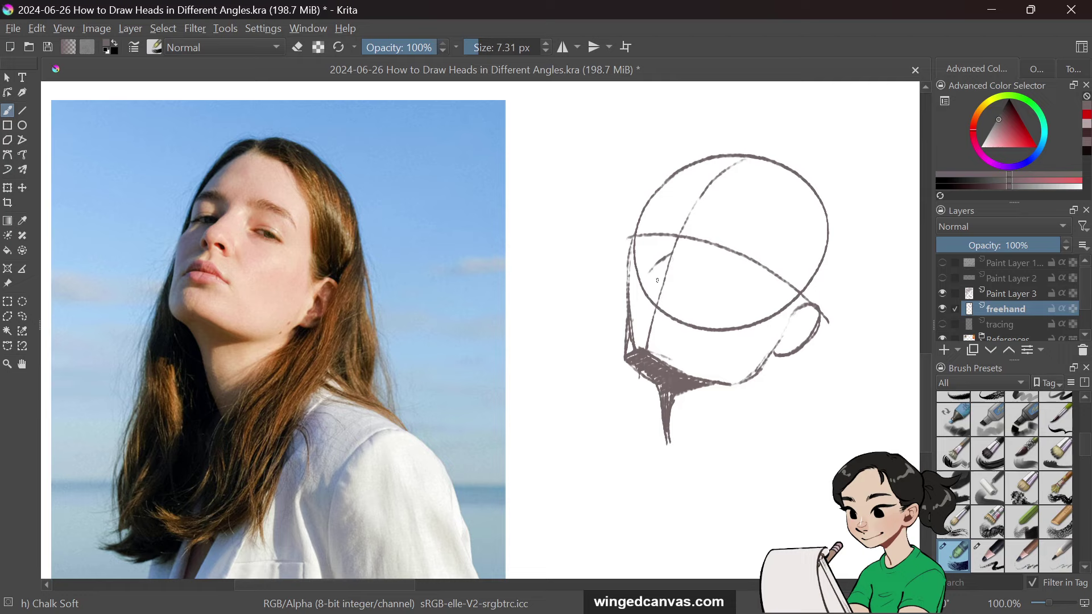
left_click(942, 325)
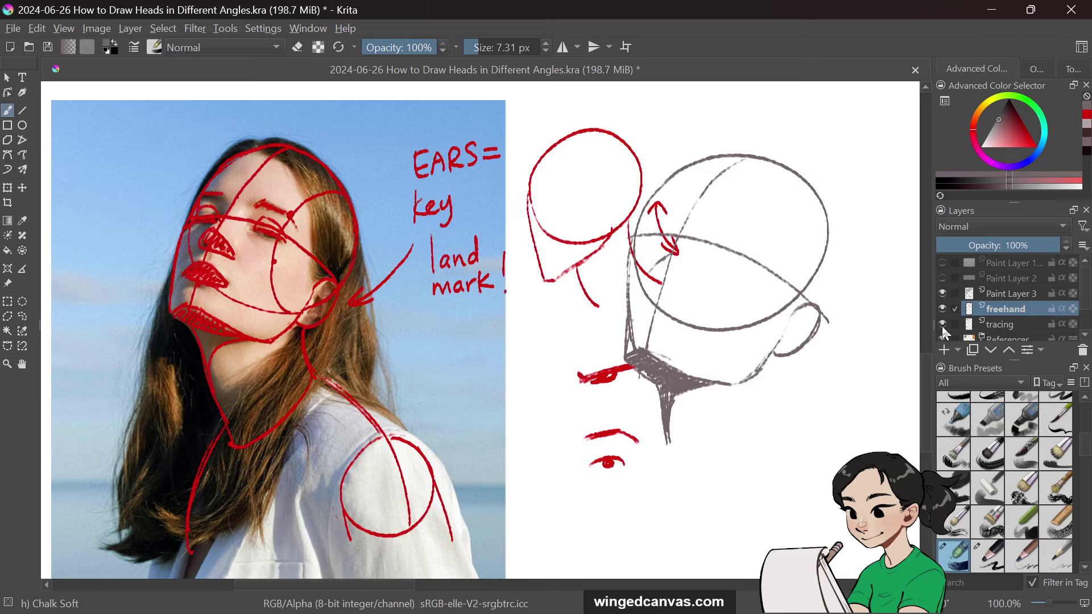
left_click(942, 325)
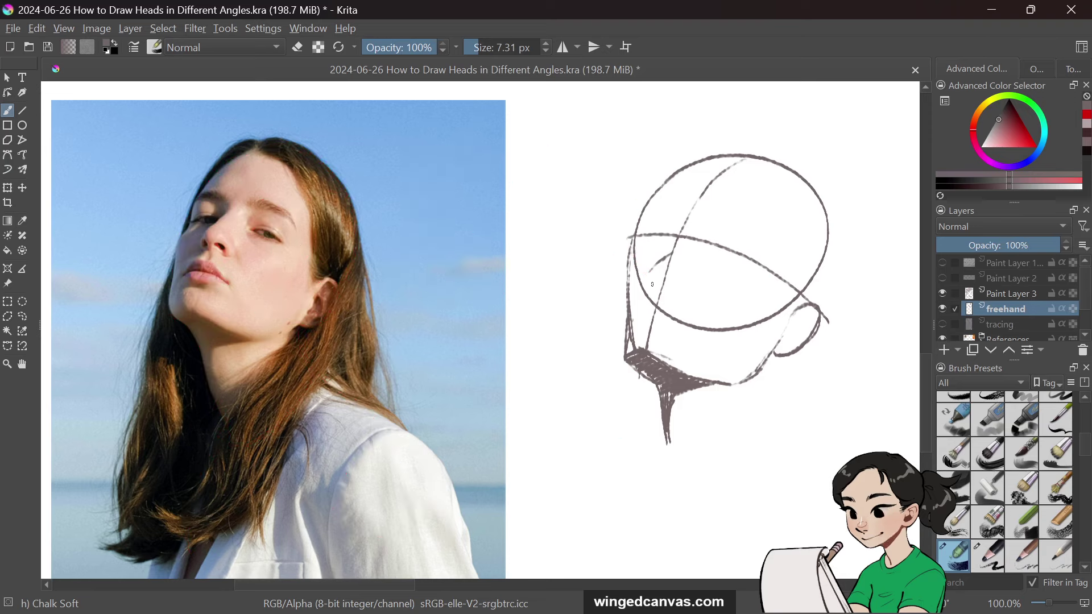
mouse_move(652, 278)
left_mouse_down()
mouse_move(681, 287)
mouse_move(680, 267)
mouse_move(684, 289)
mouse_move(673, 275)
mouse_move(647, 278)
mouse_move(686, 291)
left_mouse_up()
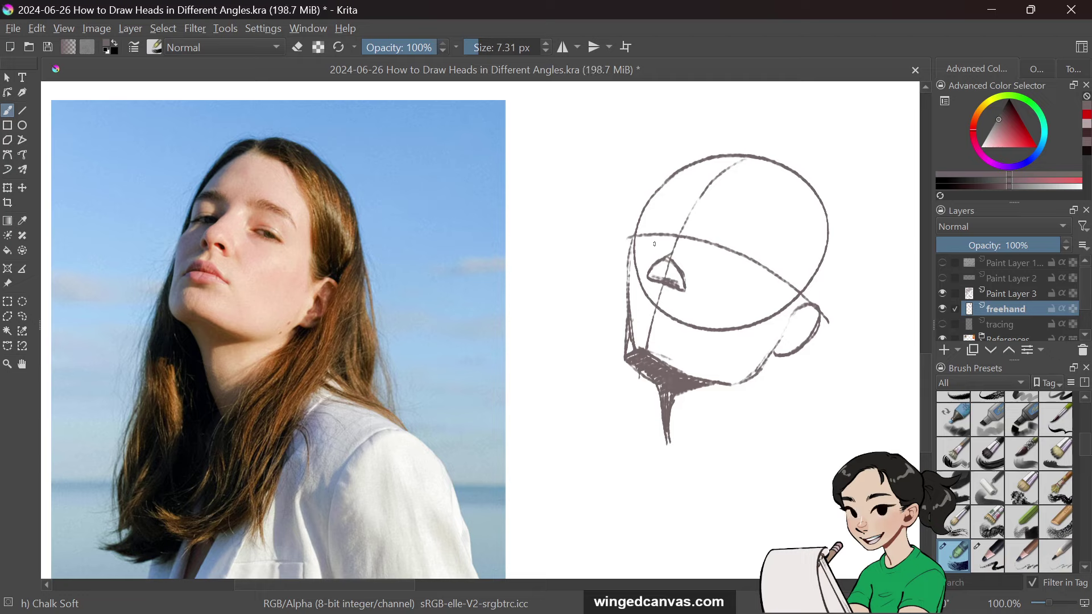
Step: Draw the far brow and socket contour from the cranium down the face edge, and mark the brow with a small arrow outside the head
left_click_drag(650, 200, 625, 307)
left_click_drag(658, 190, 646, 212)
left_click_drag(606, 195, 637, 205)
left_click_drag(621, 195, 638, 203)
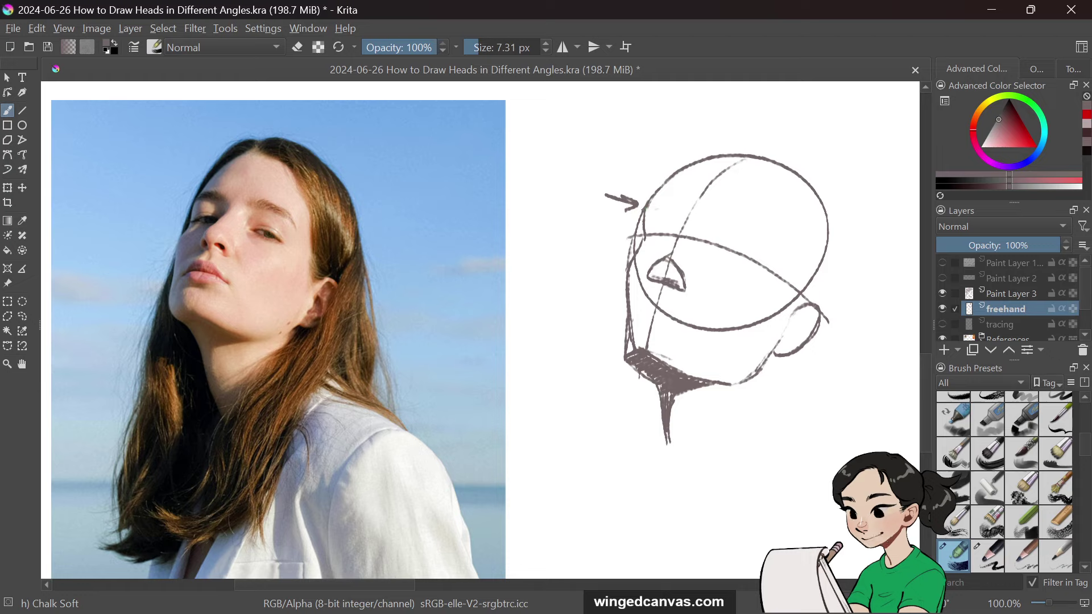
Step: Draw both eyebrows above the eye line and outline the far eye socket down to the nose bridge
mouse_move(646, 207)
left_mouse_down()
mouse_move(746, 223)
mouse_move(755, 230)
mouse_move(712, 221)
mouse_move(750, 227)
mouse_move(756, 245)
left_mouse_up()
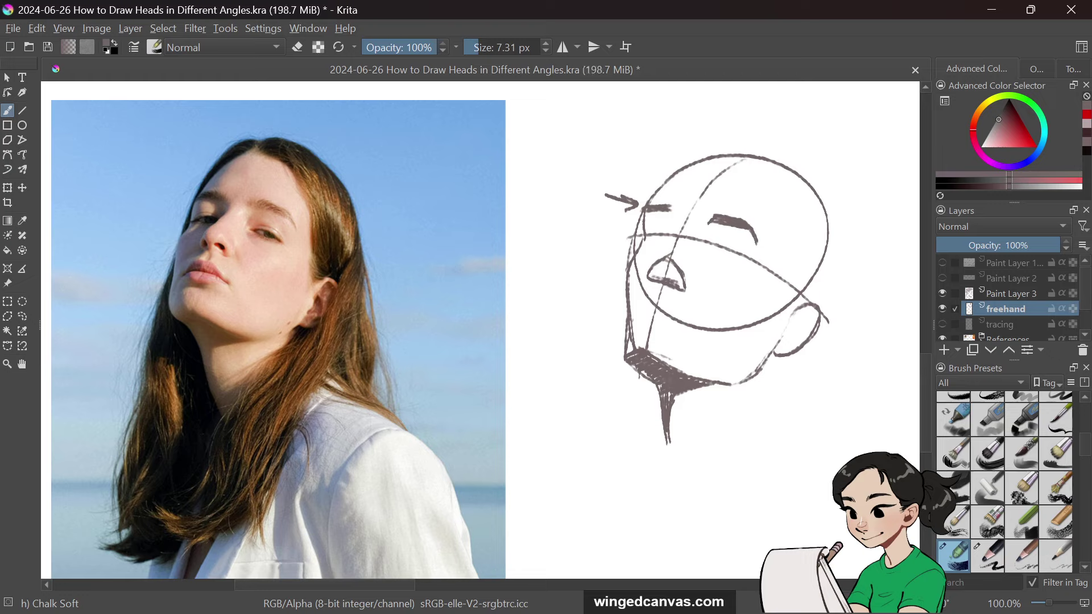
mouse_move(670, 209)
left_mouse_down()
mouse_move(674, 232)
mouse_move(671, 210)
mouse_move(653, 261)
mouse_move(672, 238)
mouse_move(653, 263)
left_mouse_up()
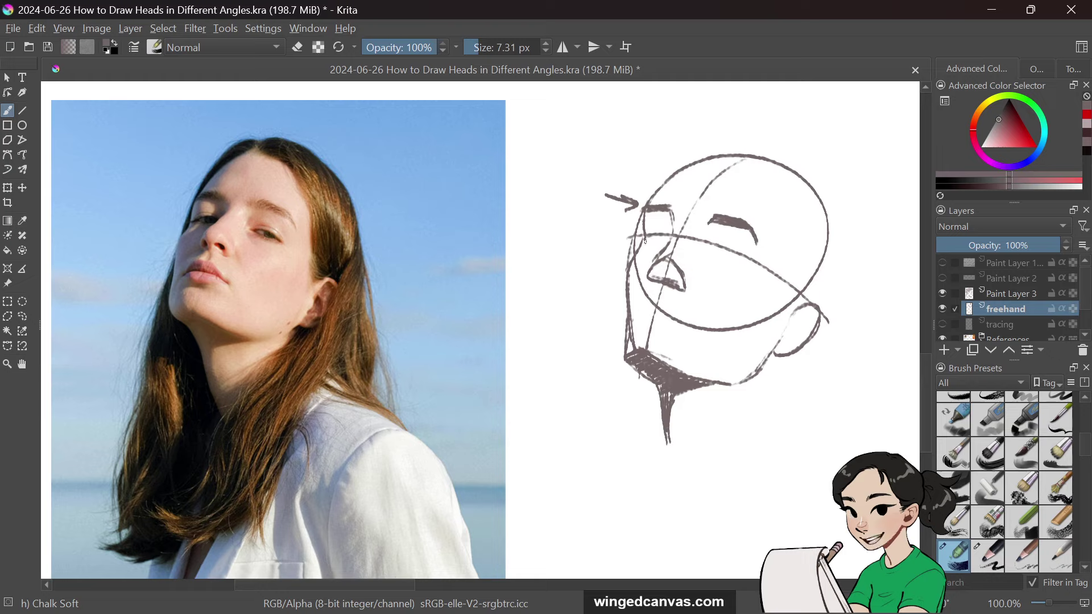
Step: Draw both half-closed eyes as shaded shapes along the eye line and add the near nostril wing, redoing the first attempts
left_click_drag(645, 239, 668, 239)
mouse_move(713, 251)
left_mouse_down()
mouse_move(753, 266)
mouse_move(740, 259)
left_mouse_up()
key("ctrl+z")
key("ctrl+z")
key("ctrl+z")
key("ctrl+z")
key("ctrl+z")
left_click(690, 279, "ctrl")
left_click_drag(687, 267, 686, 286)
left_click_drag(712, 246, 745, 263)
left_click_drag(708, 251, 733, 260)
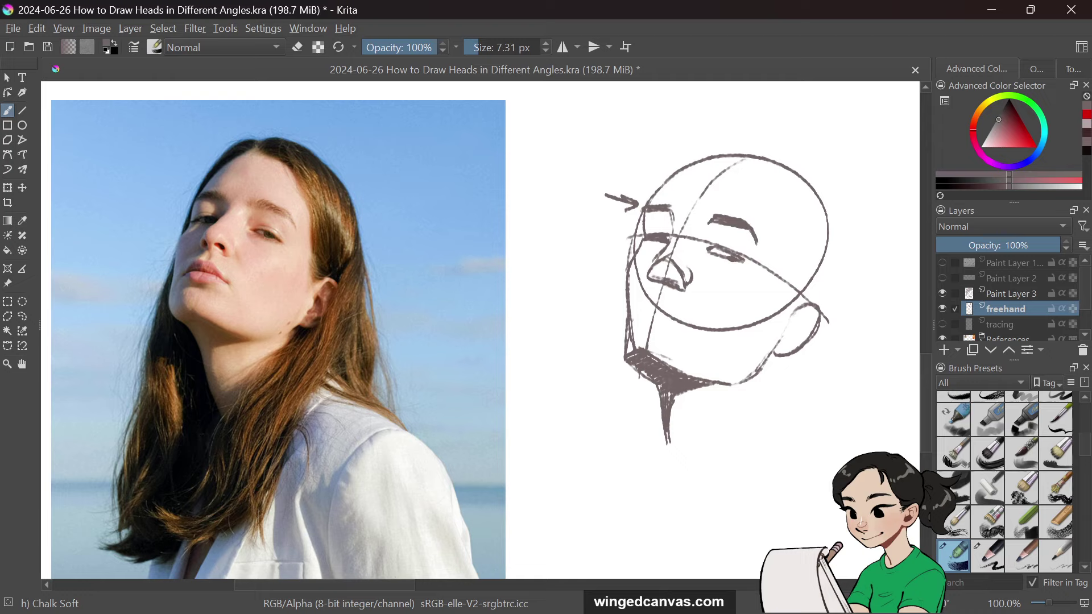
left_click_drag(718, 251, 730, 256)
Step: Erase and redraw the near eyebrow's outer tail farther out, and add the nostrils and nose-tip curves
key("e")
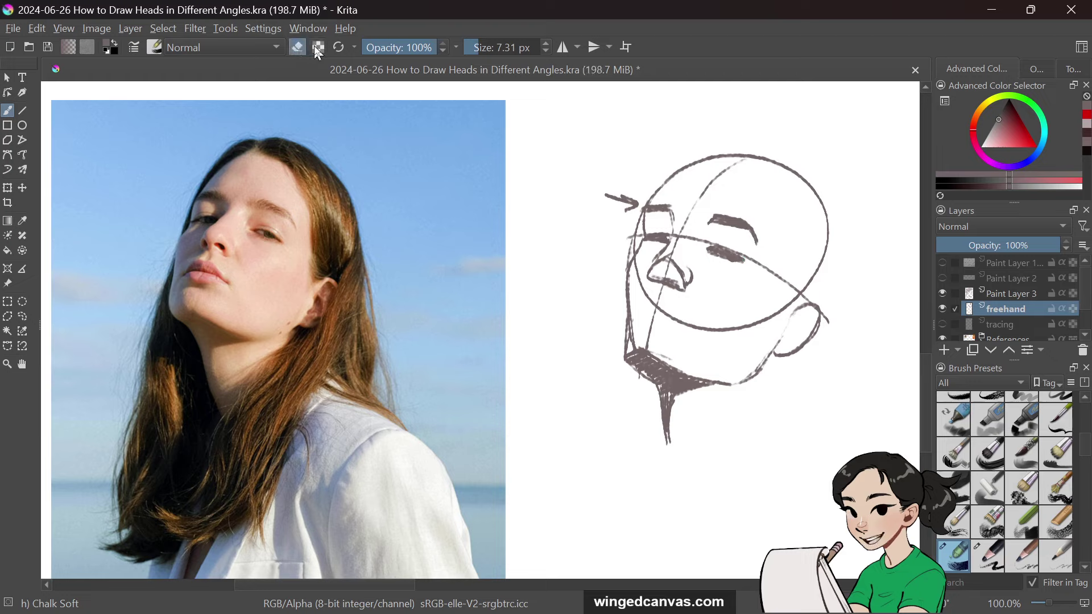
left_click_drag(755, 245, 754, 228)
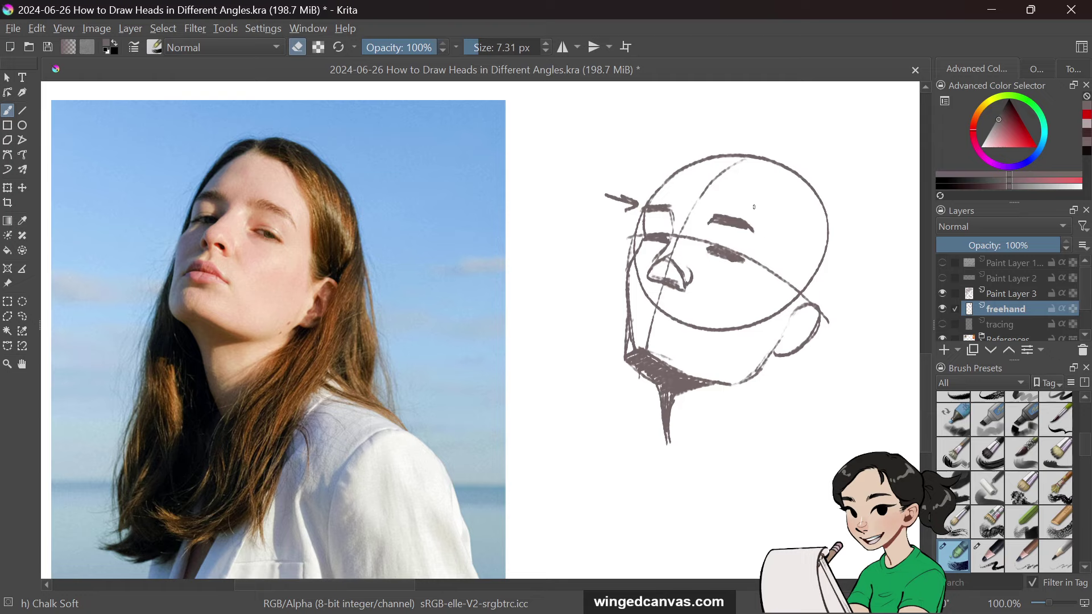
left_click(303, 50)
left_click_drag(765, 244, 755, 228)
left_click_drag(671, 265, 652, 275)
left_click_drag(681, 278, 652, 275)
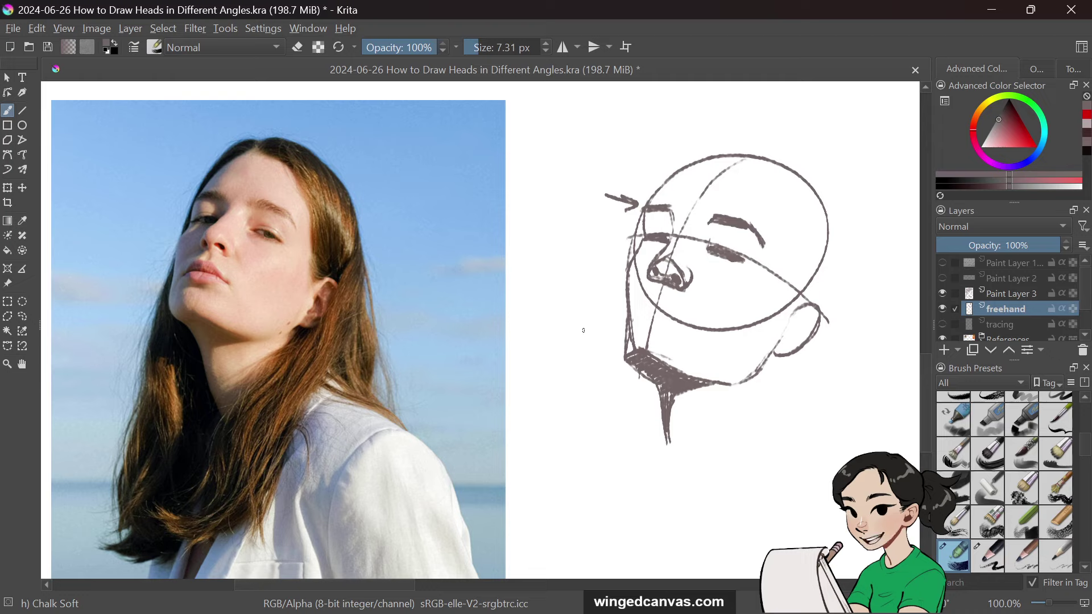
Step: Sketch a small rounded form crossed by a curved line in the blank space between photo and head, and undo it
left_click_drag(536, 307, 585, 323)
mouse_move(543, 297)
left_mouse_down()
mouse_move(558, 290)
mouse_move(577, 304)
mouse_move(546, 322)
mouse_move(542, 311)
left_mouse_up()
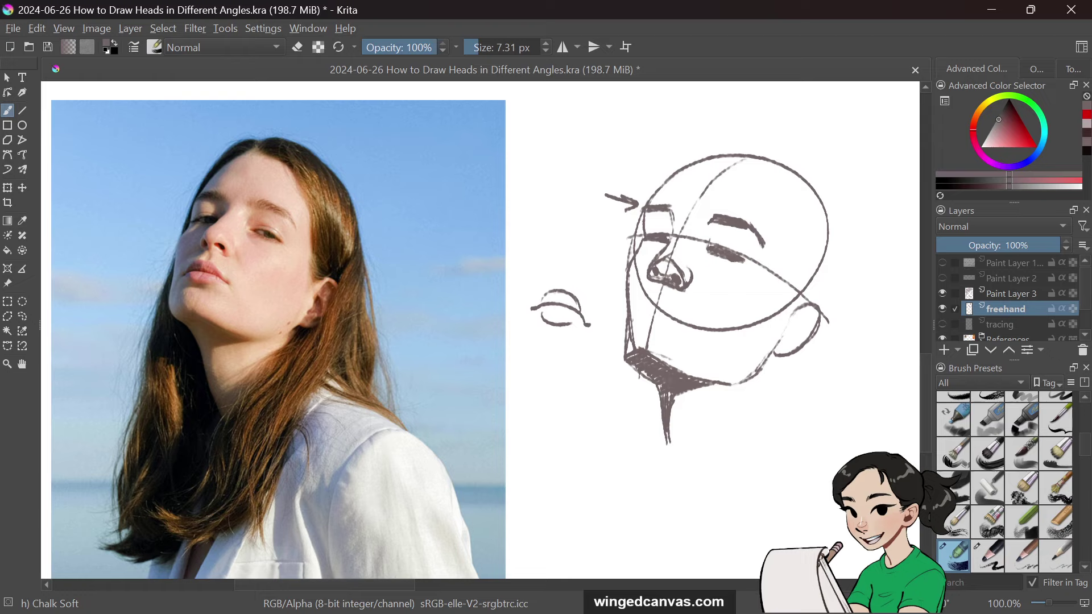
key("ctrl+z")
key("ctrl+z")
key("ctrl+z")
key("ctrl+z")
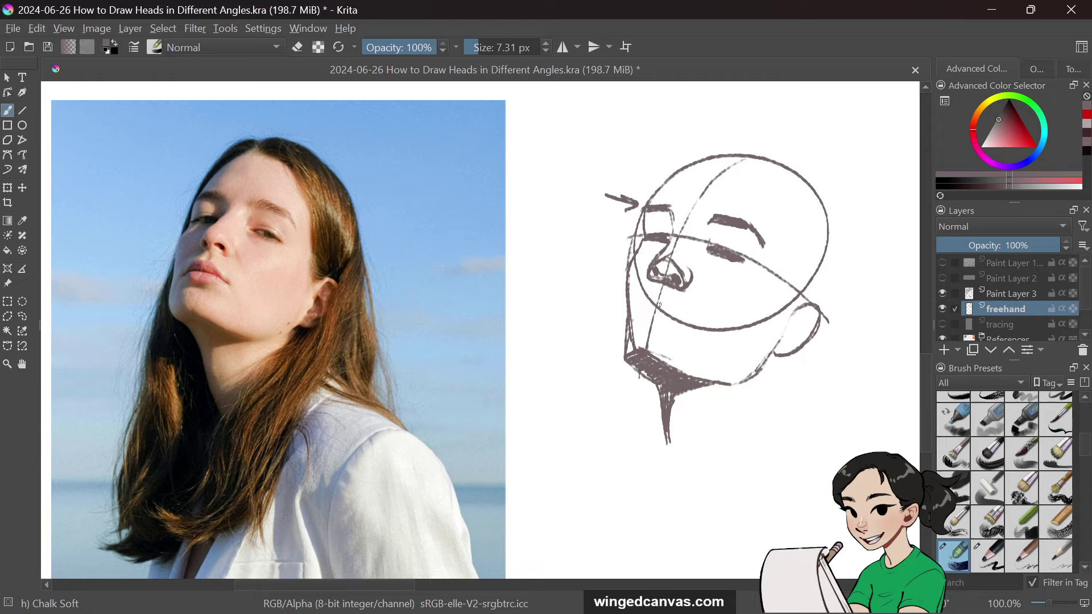
Step: Draw the mouth below the nose, with the upper lip, parting line and lower lip across the centre line
left_click_drag(646, 299, 668, 307)
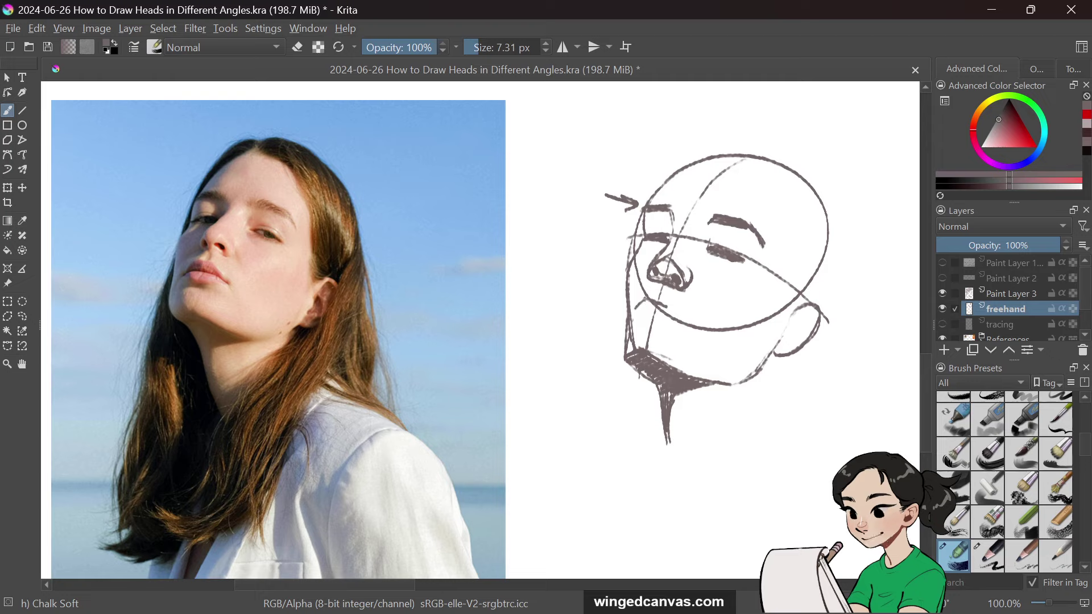
left_click_drag(642, 320, 663, 329)
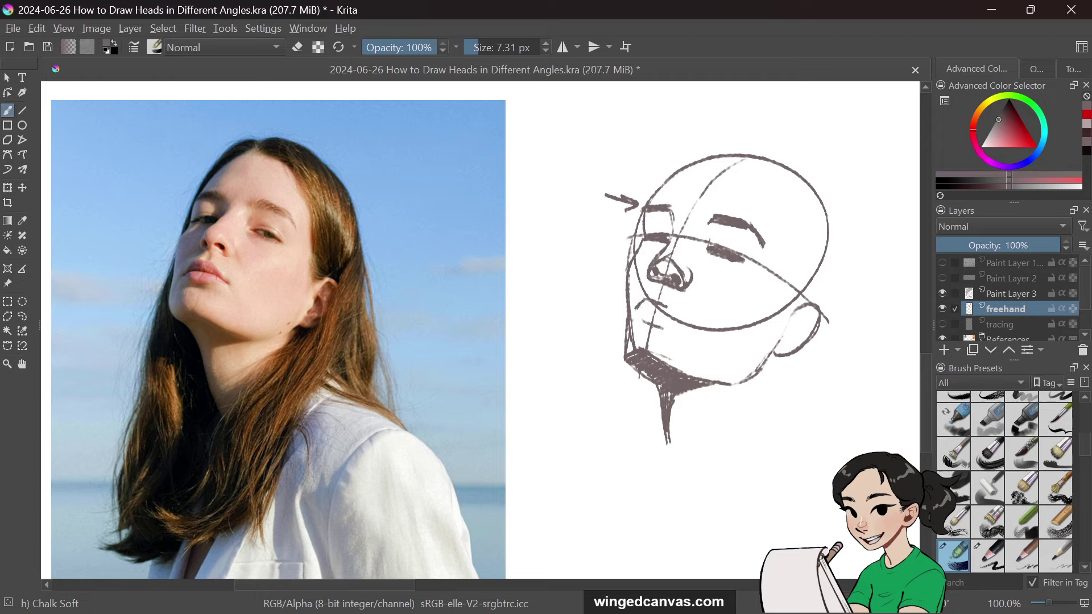
mouse_move(637, 307)
left_mouse_down()
mouse_move(677, 319)
mouse_move(661, 310)
left_mouse_up()
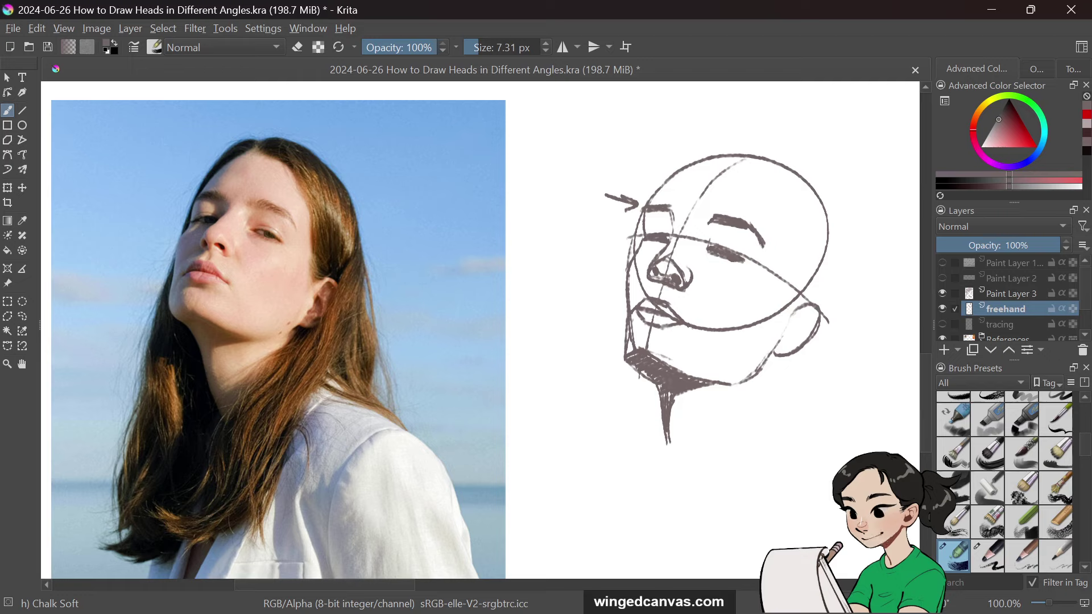
Step: Redraw the far cheek and jaw contour down to the chin and erase the stray lines beside it
left_click_drag(686, 328, 699, 328)
left_click_drag(627, 269, 625, 362)
left_click_drag(623, 319, 622, 353)
mouse_move(621, 283)
left_mouse_down()
mouse_move(625, 349)
mouse_move(661, 354)
left_mouse_up()
key("e")
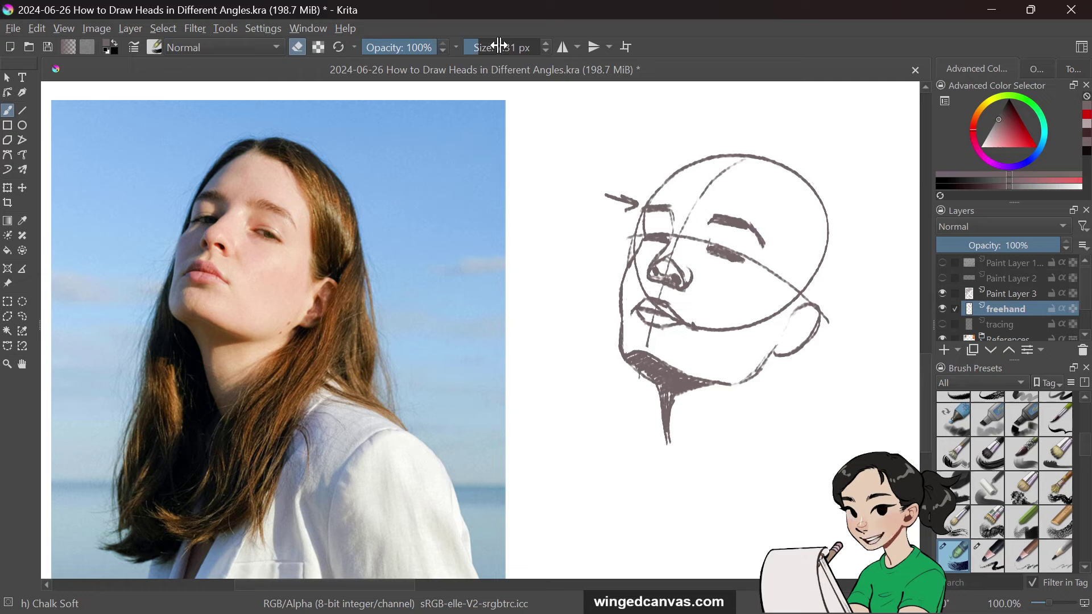
left_click(297, 47)
Step: Sketch a light curve behind the skull and draw the back and front contours of the neck
left_click_drag(831, 253, 826, 300)
left_click_drag(775, 362, 769, 428)
left_click_drag(767, 387, 780, 438)
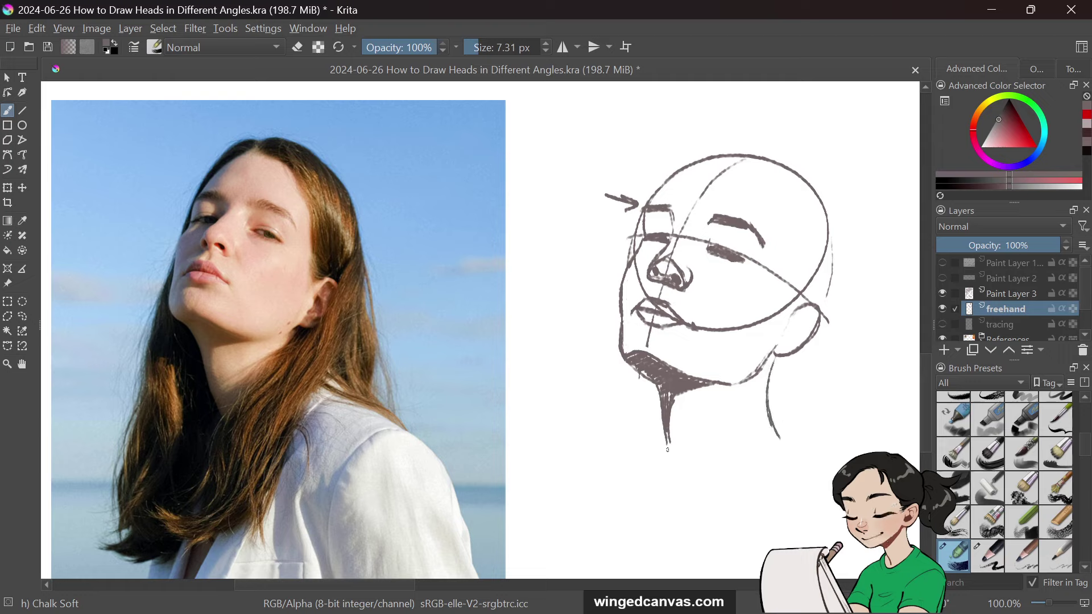
left_click_drag(665, 435, 669, 455)
Step: Sketch the hairline from the parting to the ear and the outer hair contour from the crown down to the shoulder
mouse_move(737, 159)
left_mouse_down()
mouse_move(768, 180)
mouse_move(795, 233)
mouse_move(791, 297)
left_mouse_up()
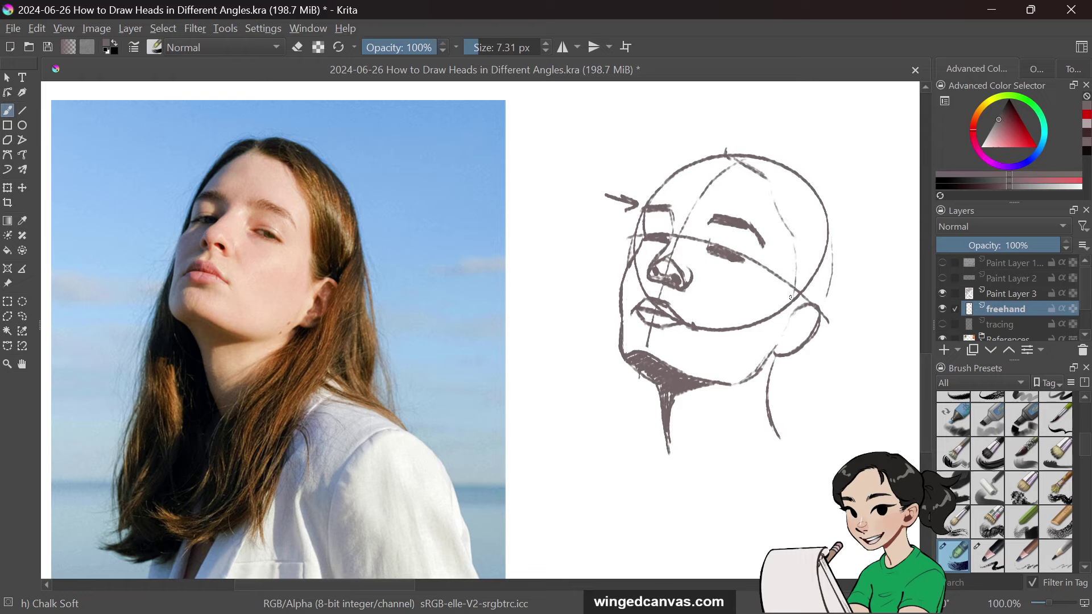
left_click_drag(794, 257, 785, 322)
mouse_move(727, 152)
left_mouse_down()
mouse_move(807, 174)
mouse_move(842, 252)
mouse_move(829, 497)
left_mouse_up()
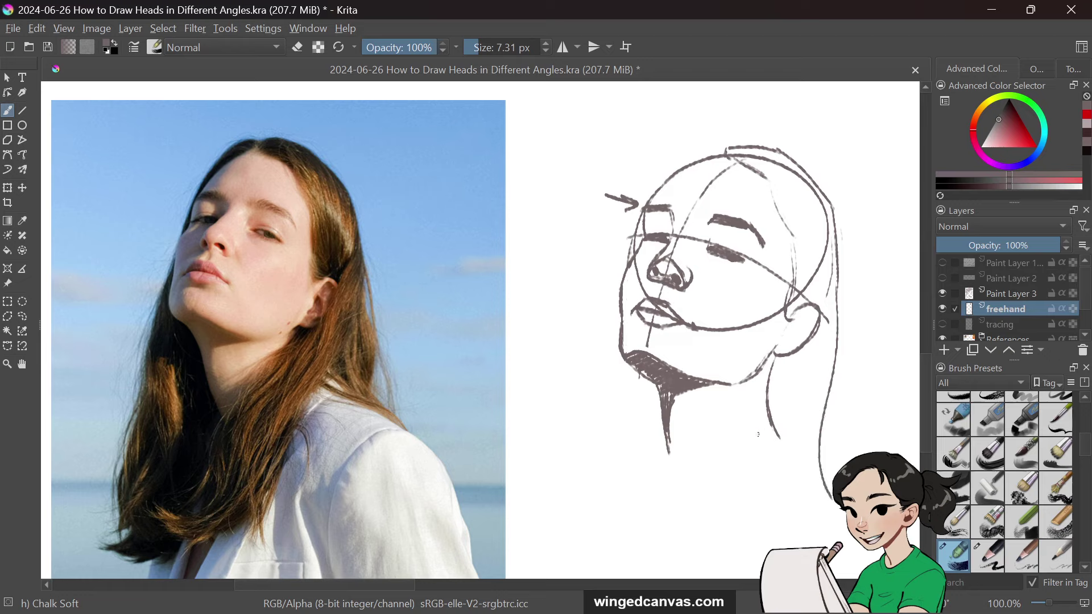
Step: Draw the long hair strands falling from behind the ear over the neck and shoulder
left_click_drag(767, 361, 683, 519)
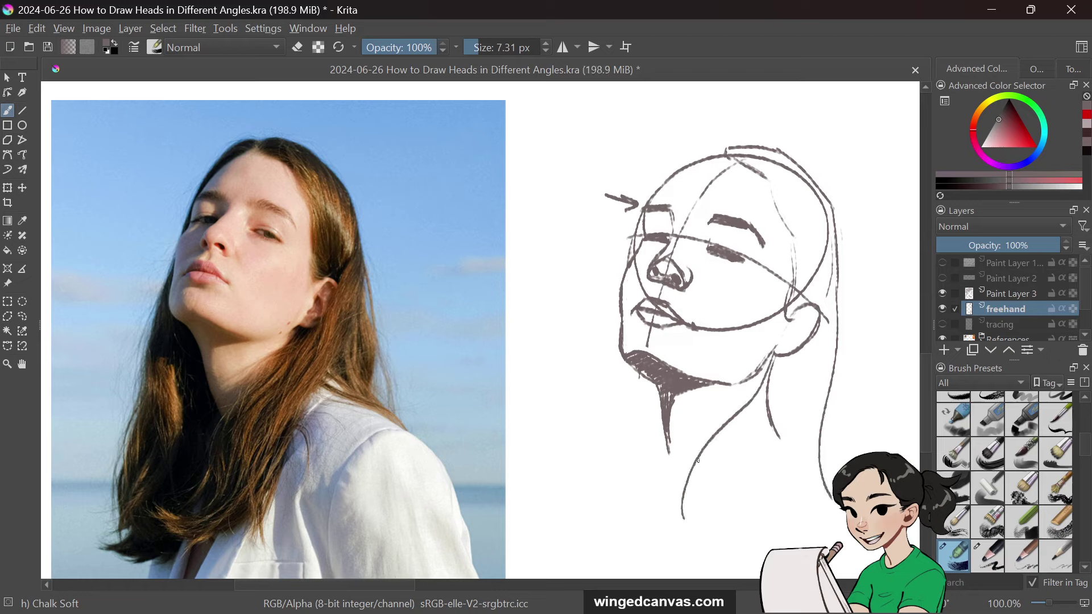
mouse_move(724, 408)
left_mouse_down()
mouse_move(698, 444)
mouse_move(676, 533)
left_mouse_up()
mouse_move(820, 331)
left_mouse_down()
mouse_move(744, 506)
mouse_move(732, 552)
left_mouse_up()
left_click_drag(754, 489, 741, 540)
mouse_move(796, 438)
left_mouse_down()
mouse_move(739, 541)
mouse_move(832, 499)
left_mouse_up()
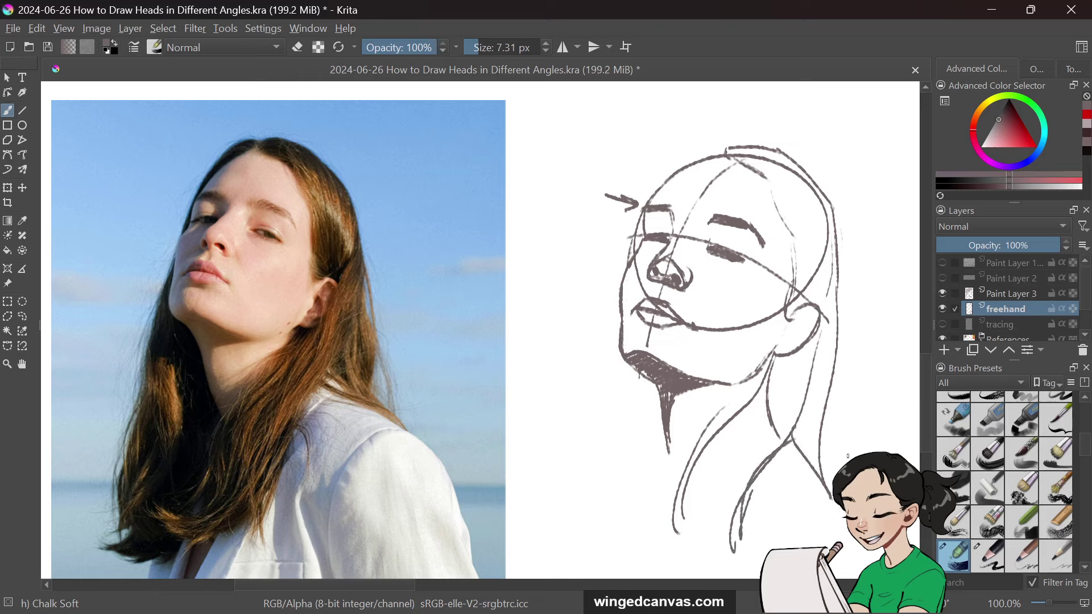
Step: Add both shoulder lines and outline the long hair on the far side of the face up to the crown
left_click_drag(770, 414, 854, 458)
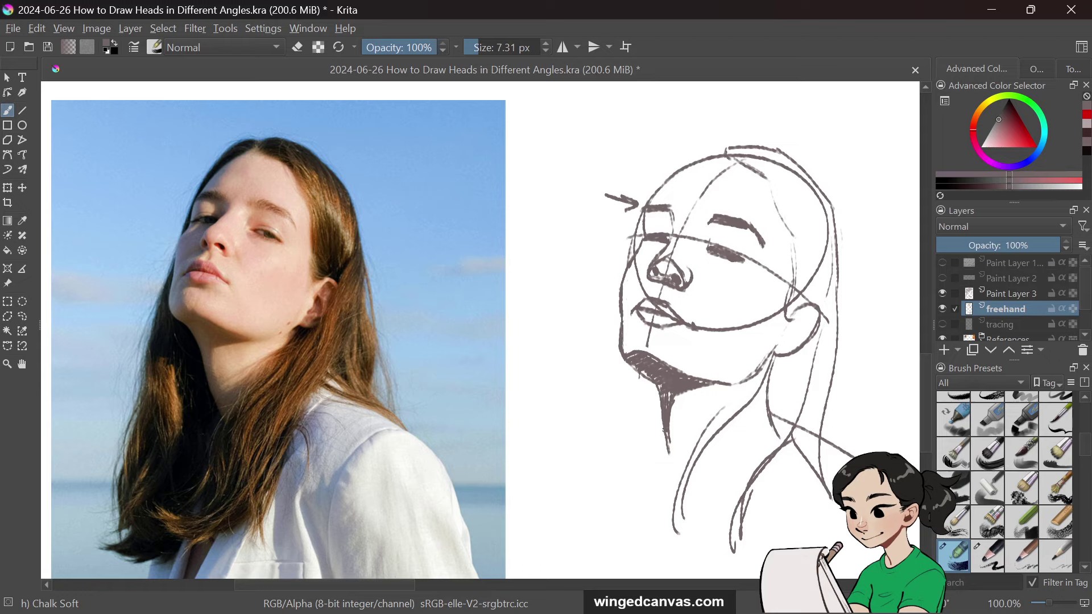
left_click_drag(663, 432, 612, 471)
mouse_move(631, 243)
left_mouse_down()
mouse_move(561, 475)
mouse_move(554, 560)
mouse_move(631, 500)
left_mouse_up()
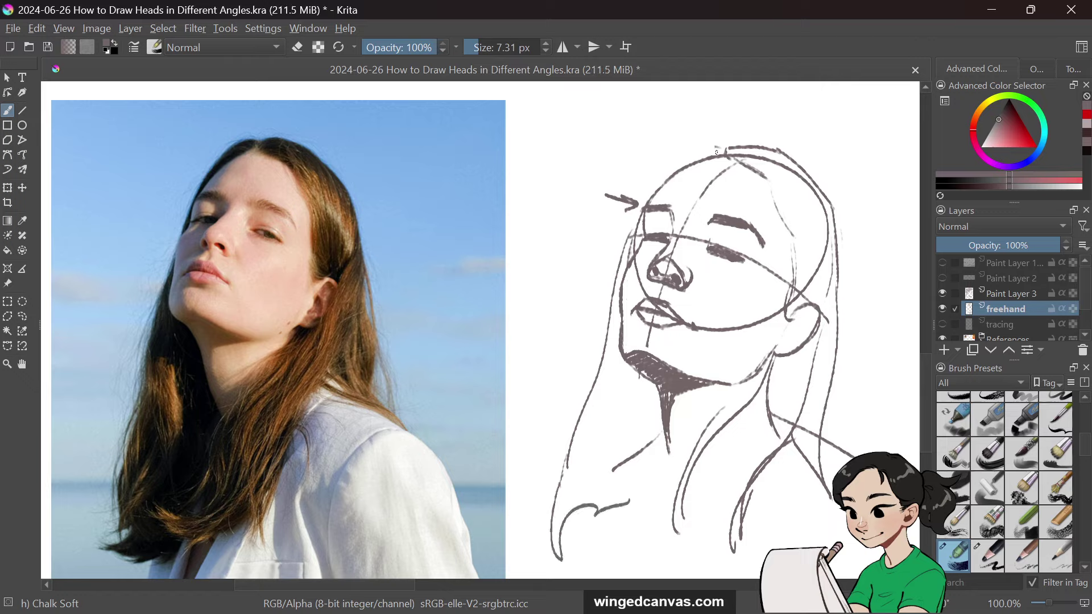
mouse_move(722, 147)
left_mouse_down()
mouse_move(657, 190)
mouse_move(629, 243)
left_mouse_up()
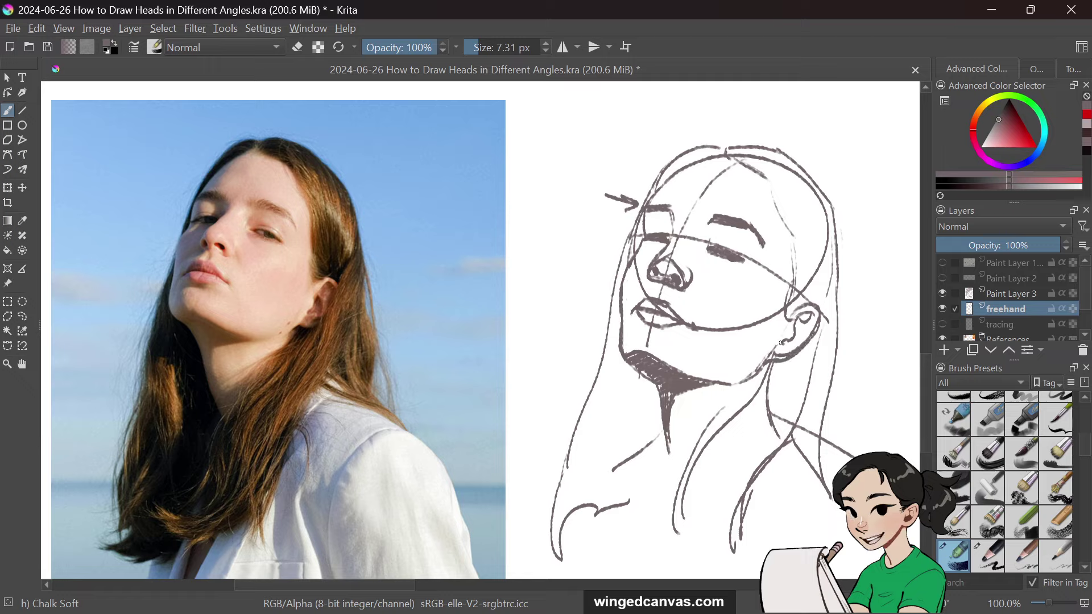
Step: Clean up the ear and lip lines and add an outer hair contour behind the neck
key("e")
left_click(297, 47)
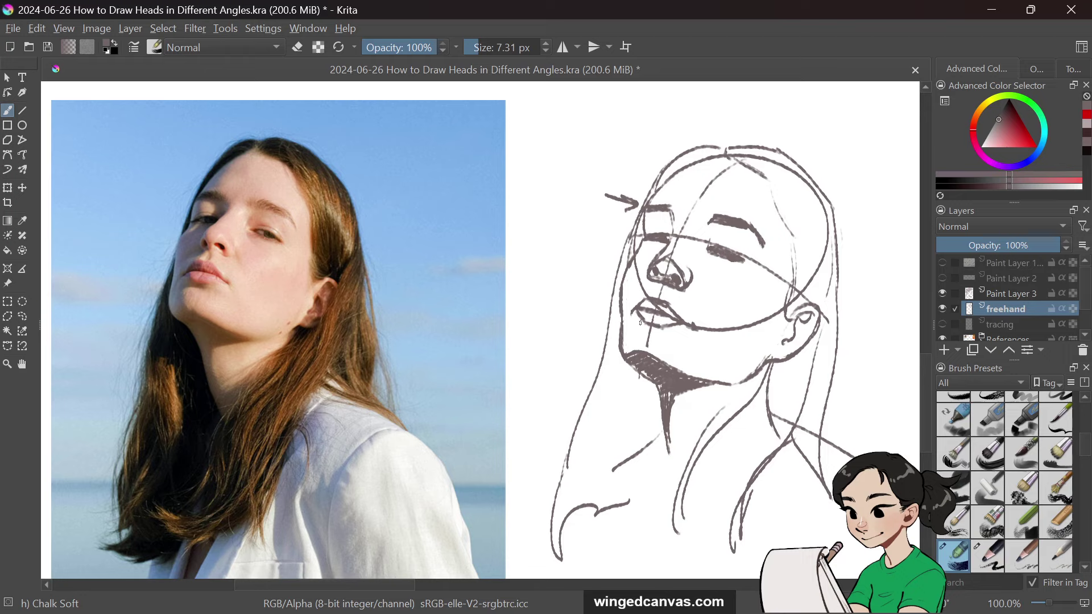
mouse_move(641, 333)
left_mouse_down()
mouse_move(659, 327)
mouse_move(637, 328)
left_mouse_up()
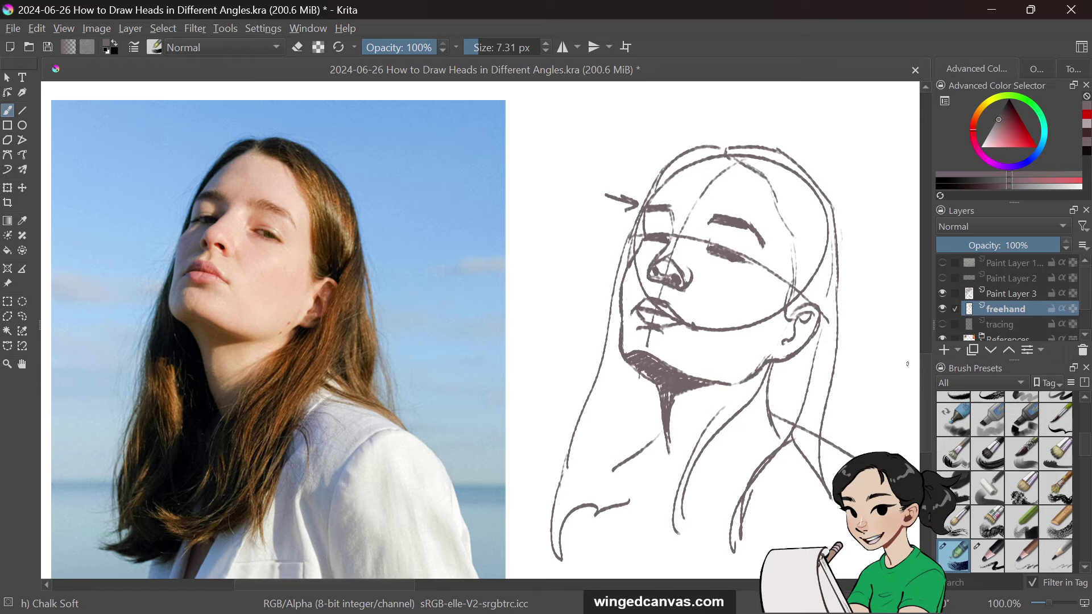
left_click_drag(839, 261, 849, 454)
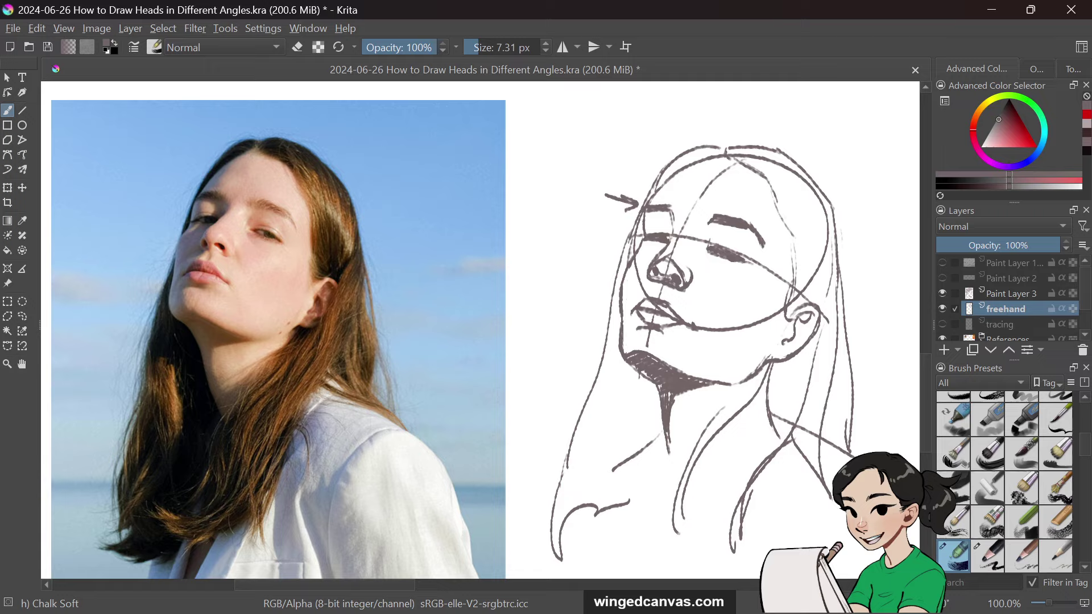
Step: Rename the layer Paint Layer 3 as "shadows"
left_click(1023, 295)
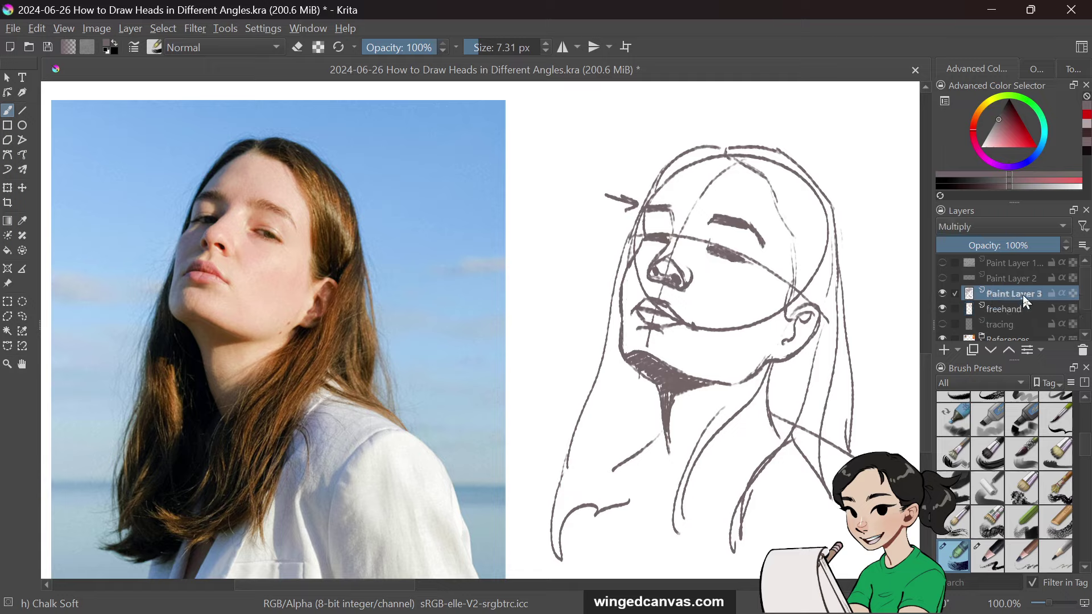
double_click(1046, 292)
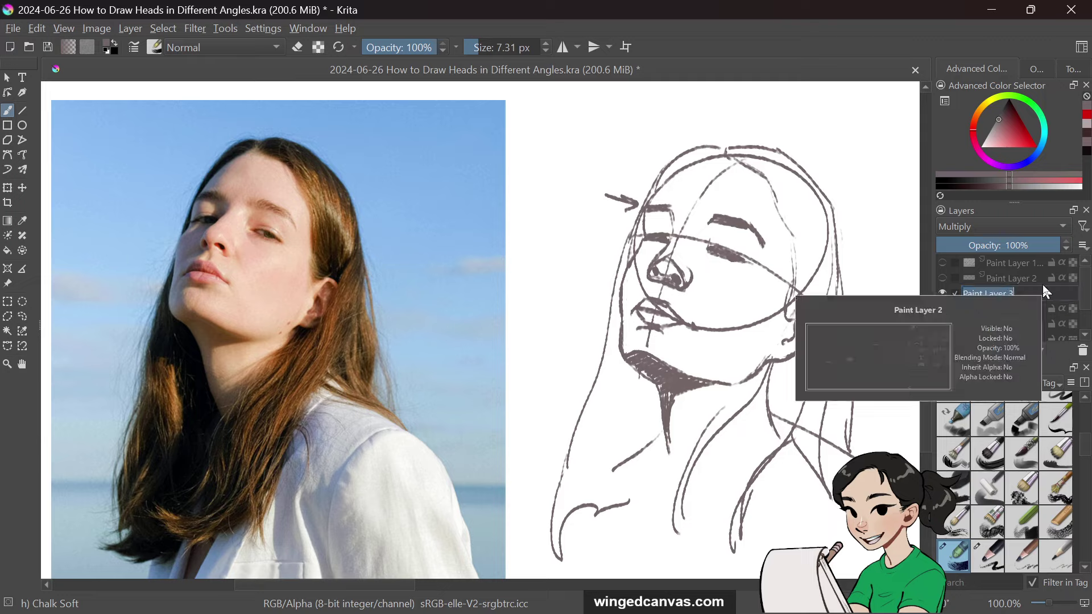
type("shad")
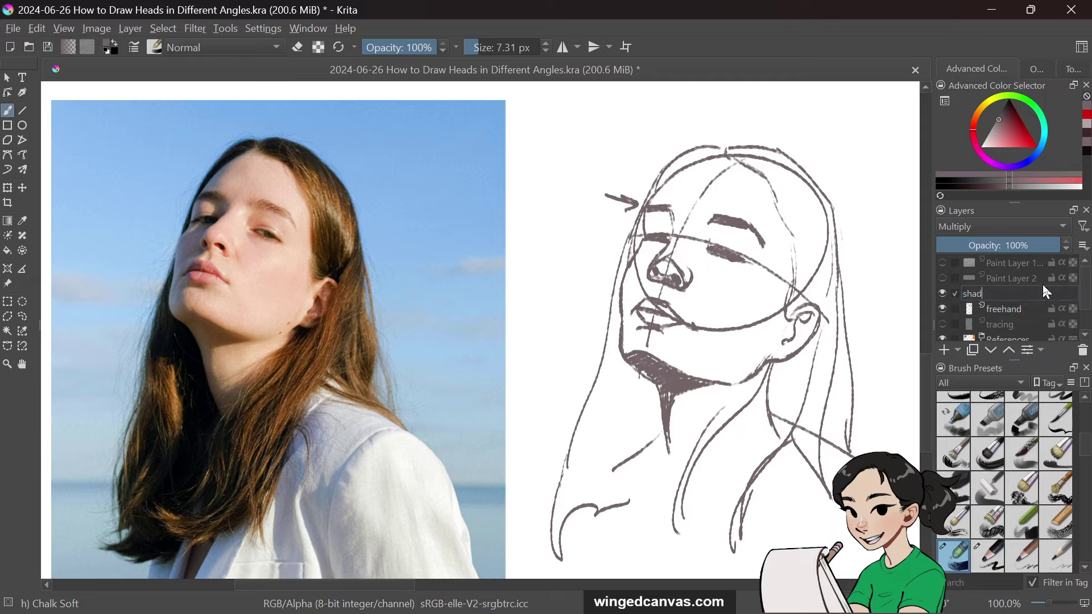
type("ows")
key("Return")
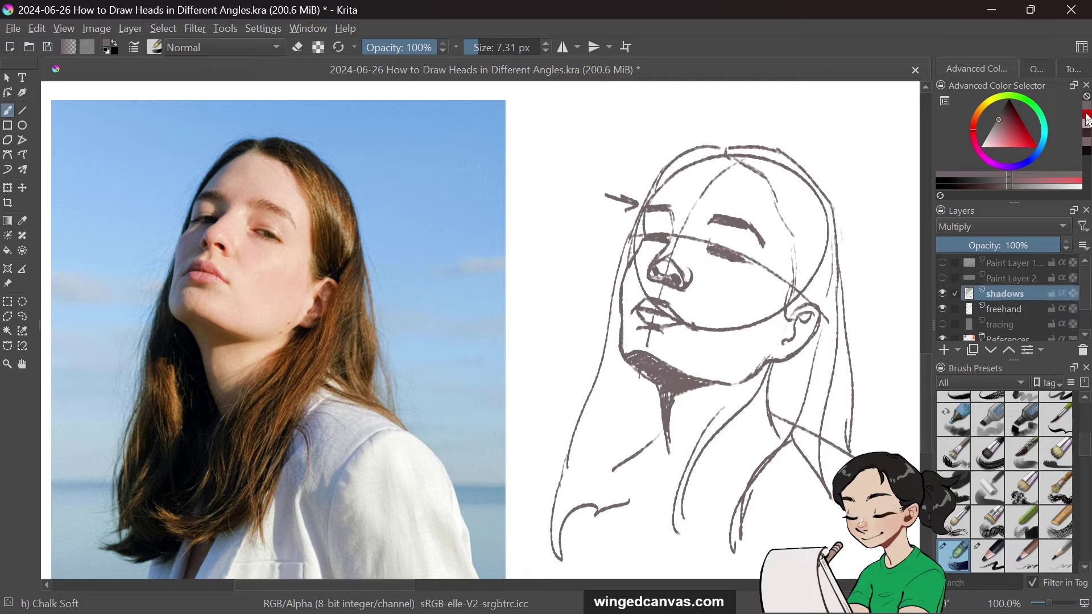
Step: Pick the light mauve colour, set the brush size to 30.80 px, and shade the hair along the hairline, behind the ear and beside the neck
mouse_move(1088, 114)
left_click(1087, 136)
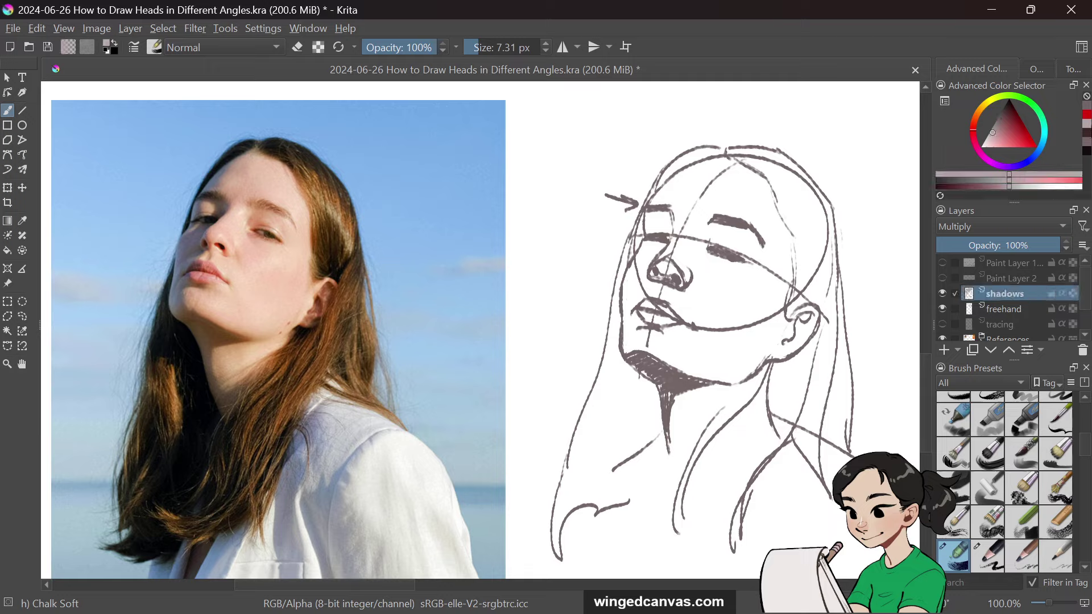
left_click(493, 44)
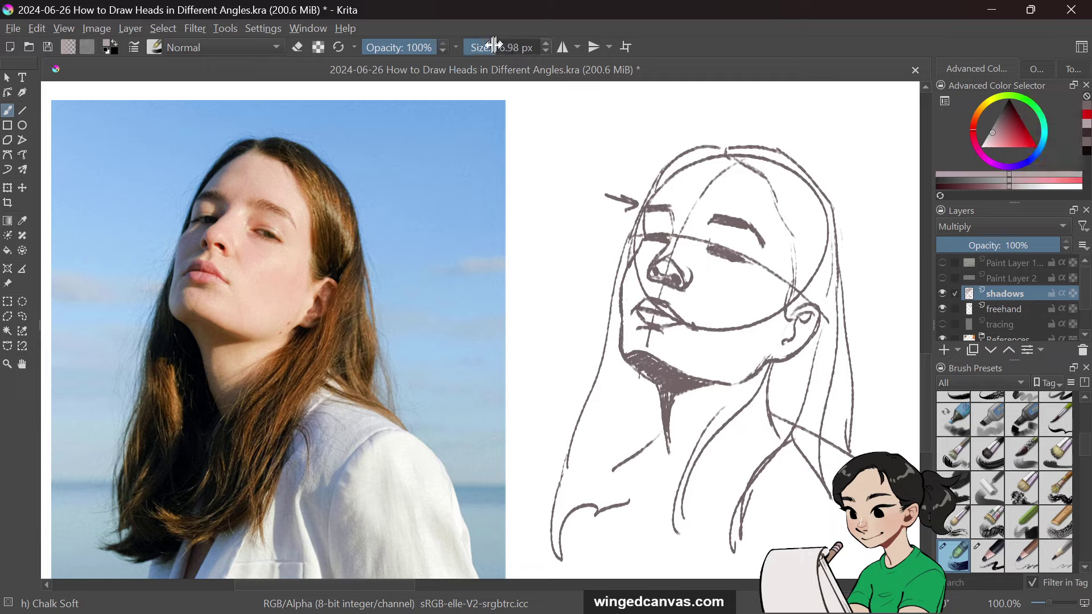
left_click_drag(494, 44, 514, 45)
mouse_move(751, 165)
left_mouse_down()
mouse_move(779, 178)
mouse_move(763, 170)
mouse_move(793, 227)
mouse_move(808, 307)
mouse_move(819, 256)
mouse_move(834, 401)
left_mouse_up()
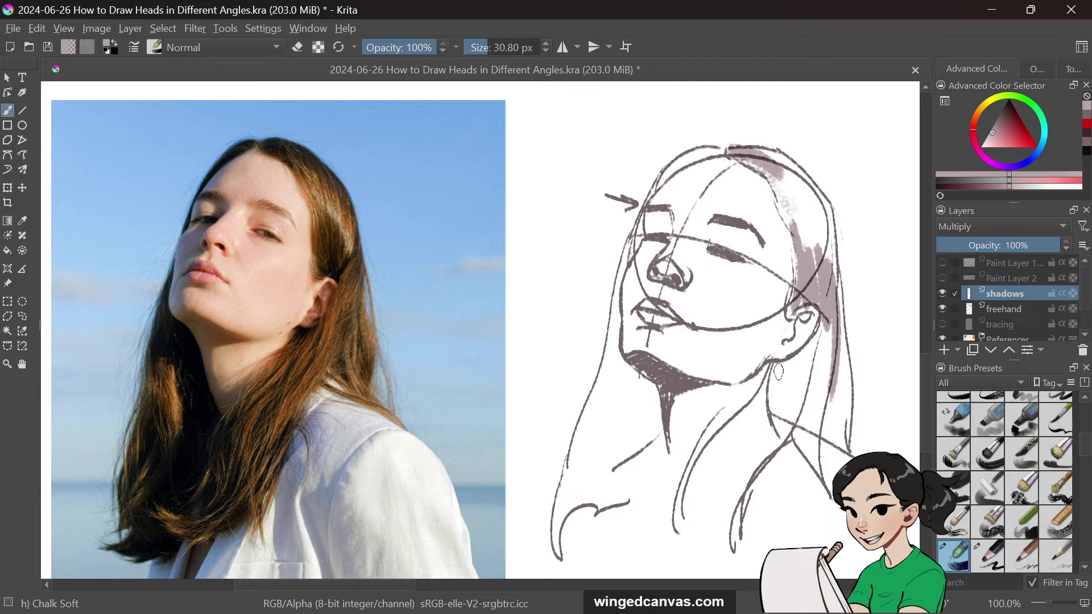
mouse_move(778, 369)
left_mouse_down()
mouse_move(716, 458)
mouse_move(727, 429)
mouse_move(705, 500)
left_mouse_up()
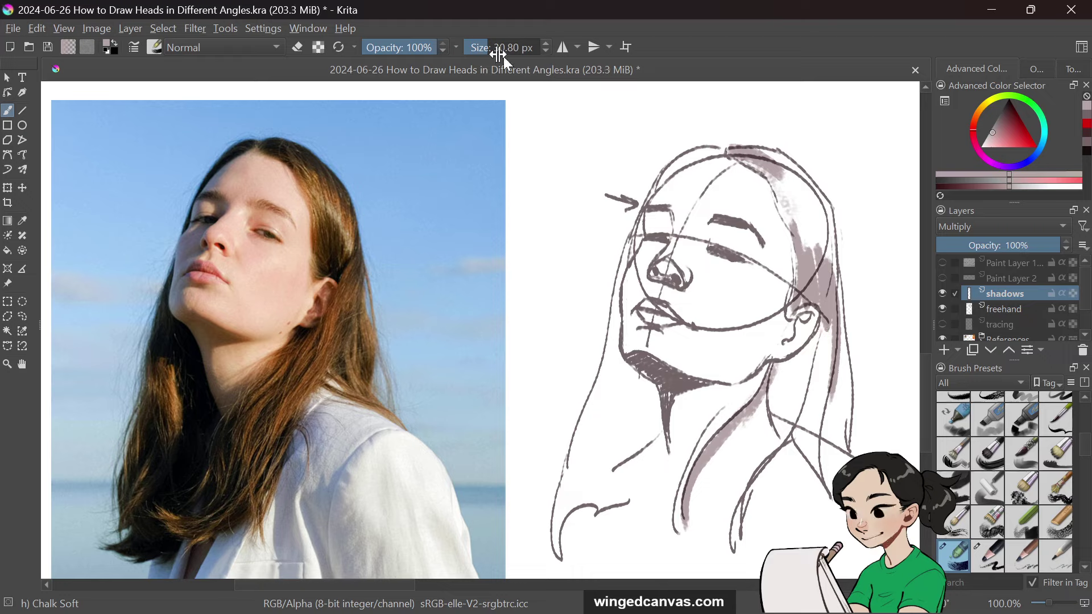
Step: Set the brush size to 73 px and fill the long hair below and behind the ear with shadow
left_click_drag(499, 54, 509, 54)
left_click_drag(828, 336, 682, 563)
left_click_drag(811, 361, 707, 524)
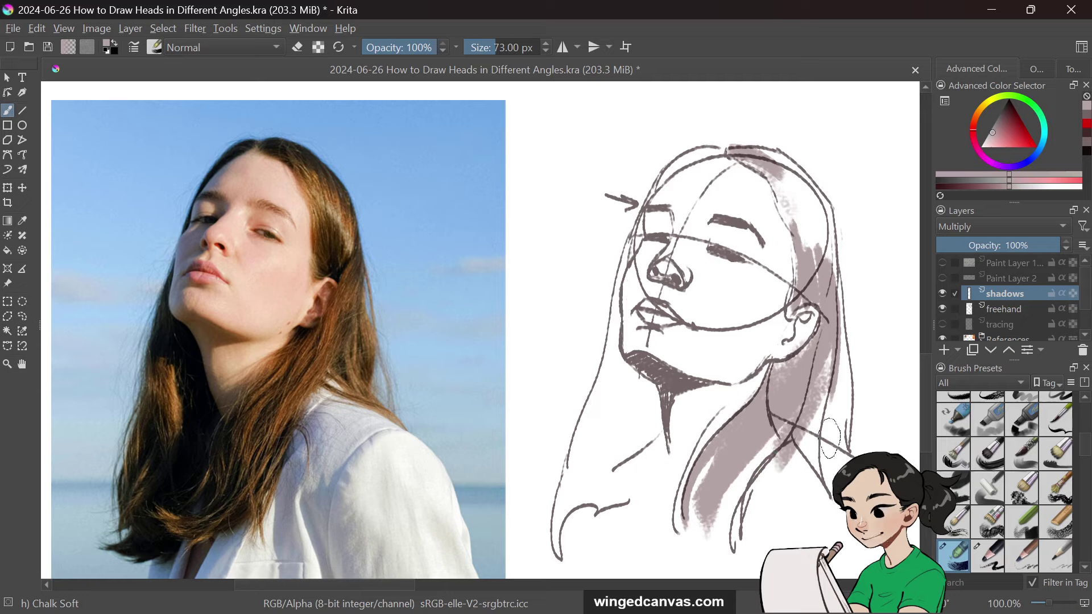
left_click_drag(835, 362, 813, 483)
left_click_drag(848, 336, 834, 461)
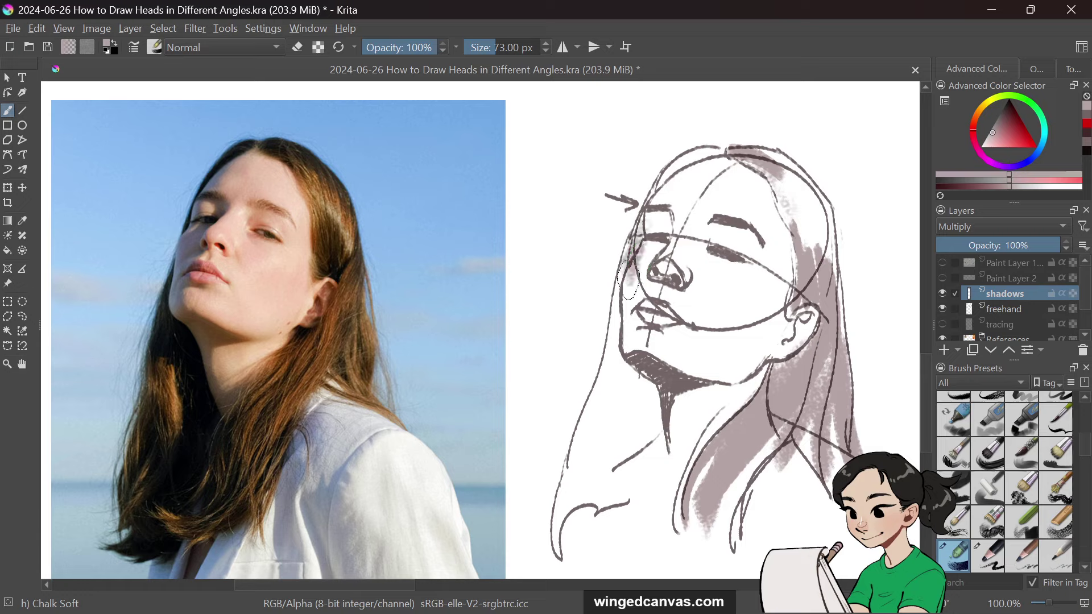
Step: Fill the long hair on the far side of the face and neck with shadow down to its tips
left_click_drag(623, 293, 556, 560)
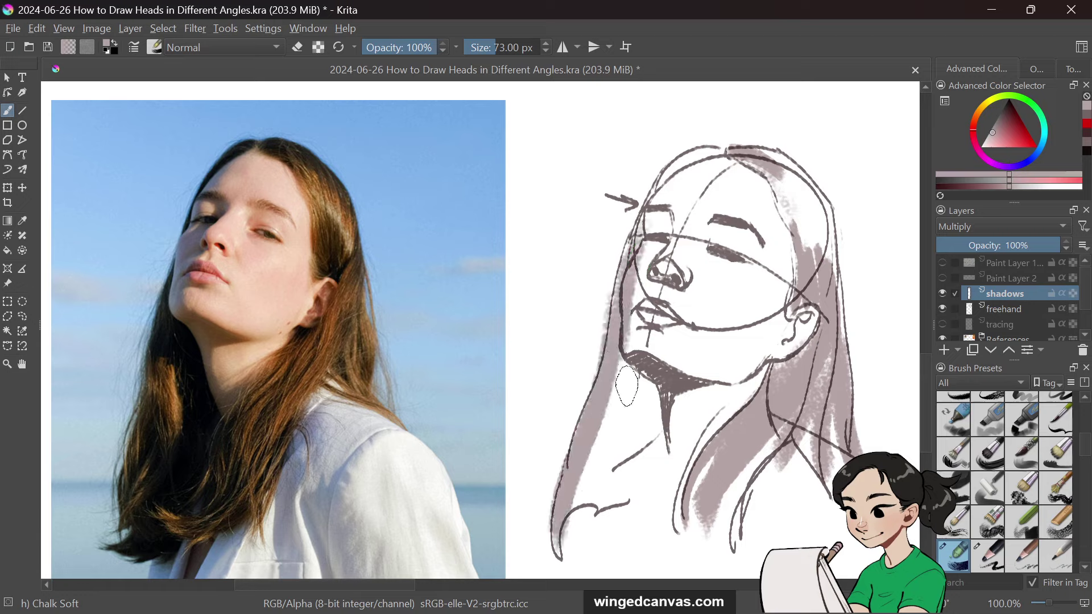
mouse_move(626, 347)
left_mouse_down()
mouse_move(583, 502)
mouse_move(629, 375)
mouse_move(608, 481)
left_mouse_up()
left_click_drag(648, 370, 620, 477)
mouse_move(643, 392)
left_mouse_down()
mouse_move(657, 455)
mouse_move(655, 438)
mouse_move(646, 458)
mouse_move(652, 428)
mouse_move(629, 492)
left_mouse_up()
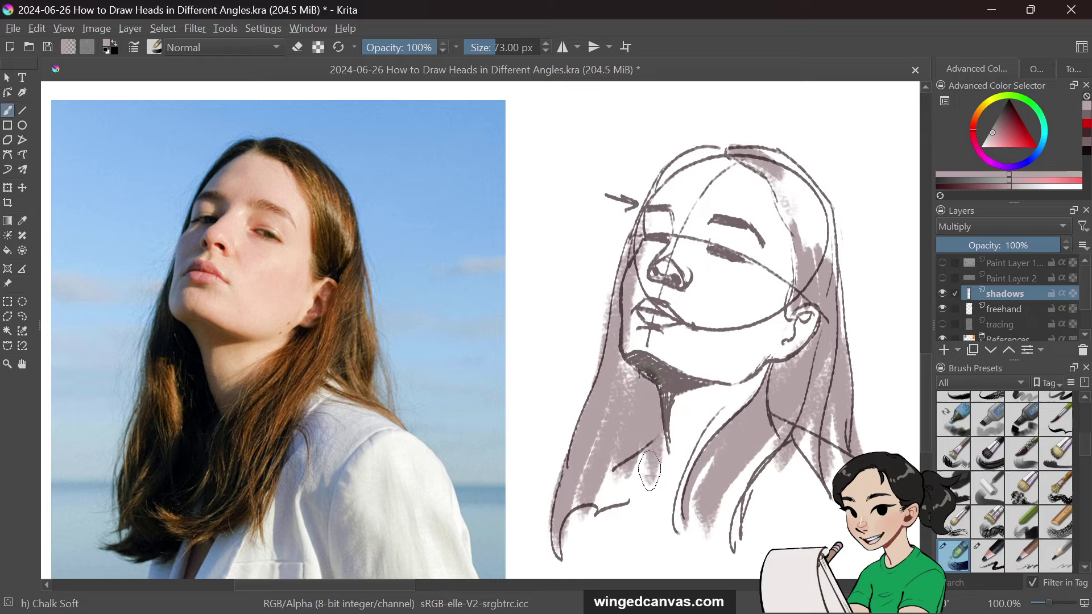
left_click_drag(660, 435, 580, 526)
left_click_drag(620, 455, 572, 532)
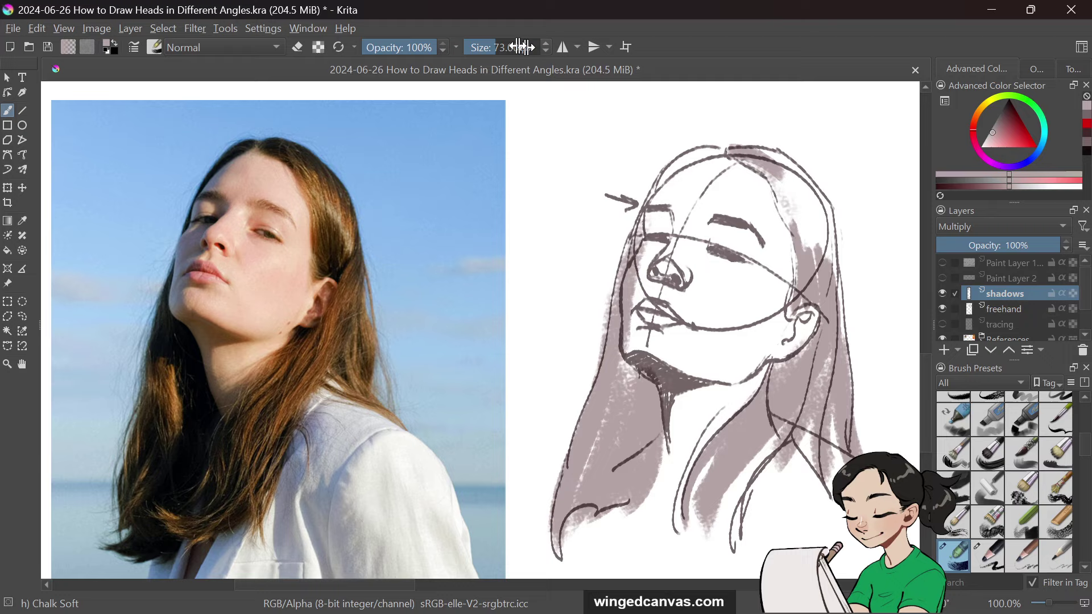
Step: Reduce the brush size to 28.65 px and shade the hair across the crown, forehead edges and back of the head
mouse_move(675, 169)
left_mouse_down()
mouse_move(649, 168)
mouse_move(734, 149)
mouse_move(805, 209)
left_mouse_up()
left_click_drag(777, 159, 819, 239)
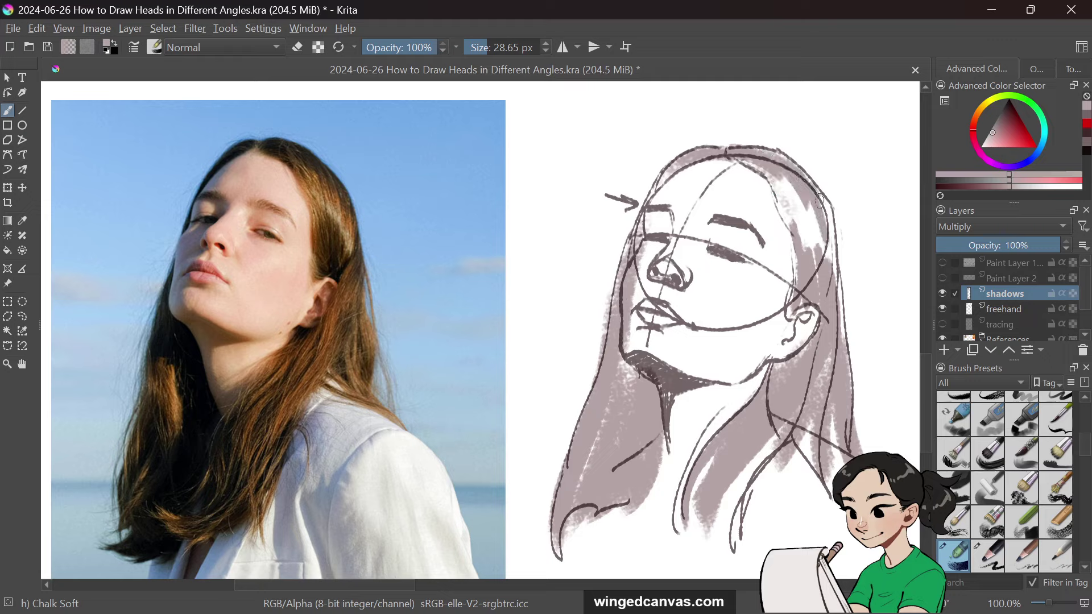
left_click_drag(819, 193, 834, 258)
left_click_drag(751, 164, 780, 200)
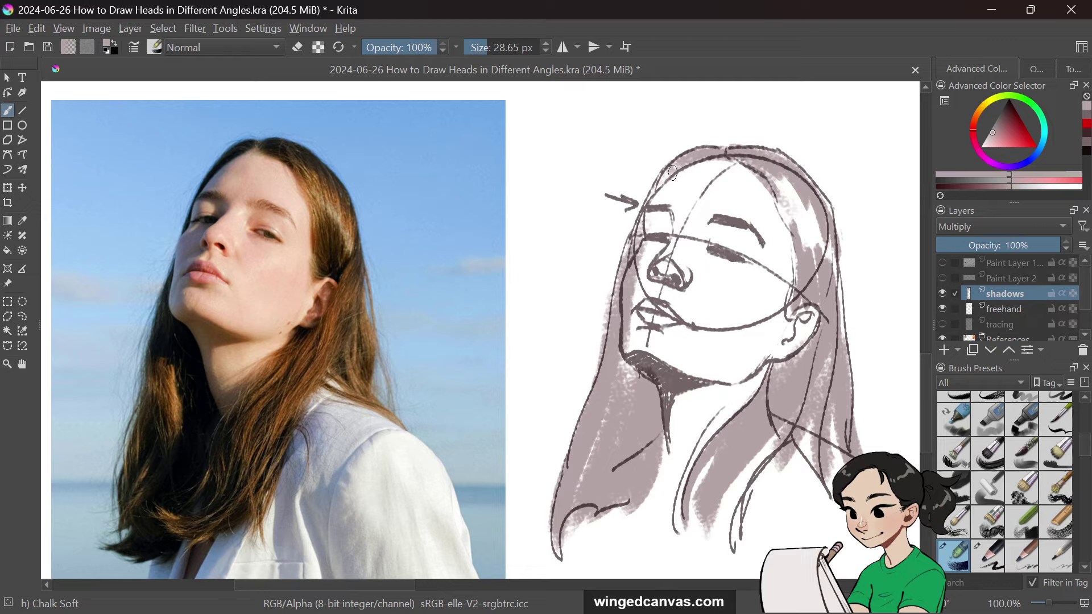
left_click_drag(695, 161, 667, 202)
Step: Shade the far eye socket, the side and underside of the nose, the far cheek and the near eye
mouse_move(646, 244)
left_mouse_down()
mouse_move(666, 227)
mouse_move(666, 207)
mouse_move(671, 228)
left_mouse_up()
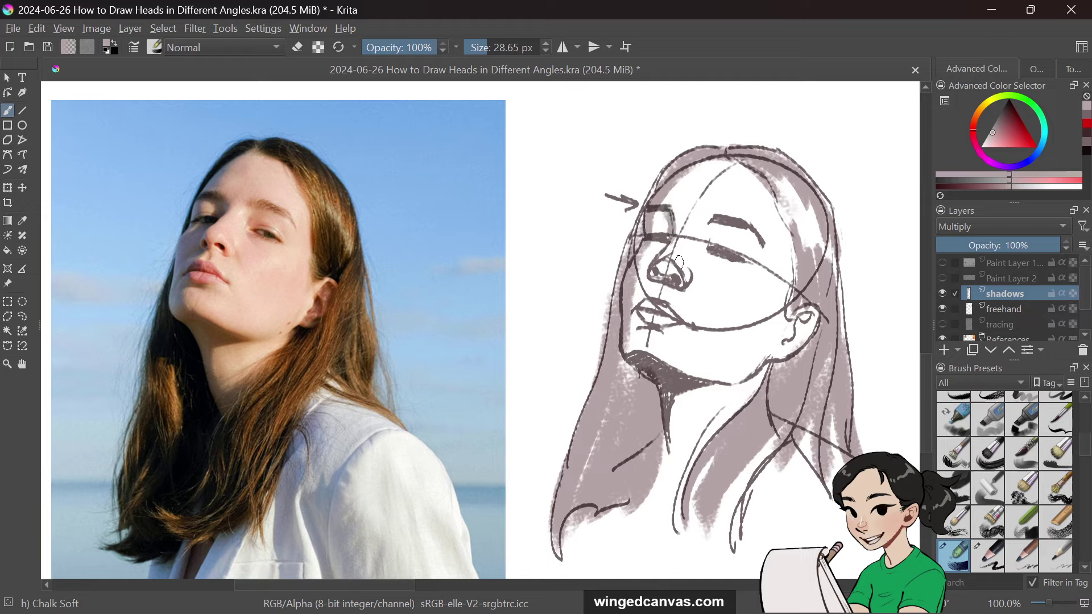
mouse_move(659, 270)
left_mouse_down()
mouse_move(740, 294)
mouse_move(671, 268)
mouse_move(637, 301)
mouse_move(655, 273)
mouse_move(651, 245)
mouse_move(667, 317)
mouse_move(652, 334)
mouse_move(636, 314)
mouse_move(662, 322)
mouse_move(635, 347)
mouse_move(640, 337)
mouse_move(637, 358)
mouse_move(638, 321)
mouse_move(634, 357)
mouse_move(674, 384)
mouse_move(623, 370)
left_mouse_up()
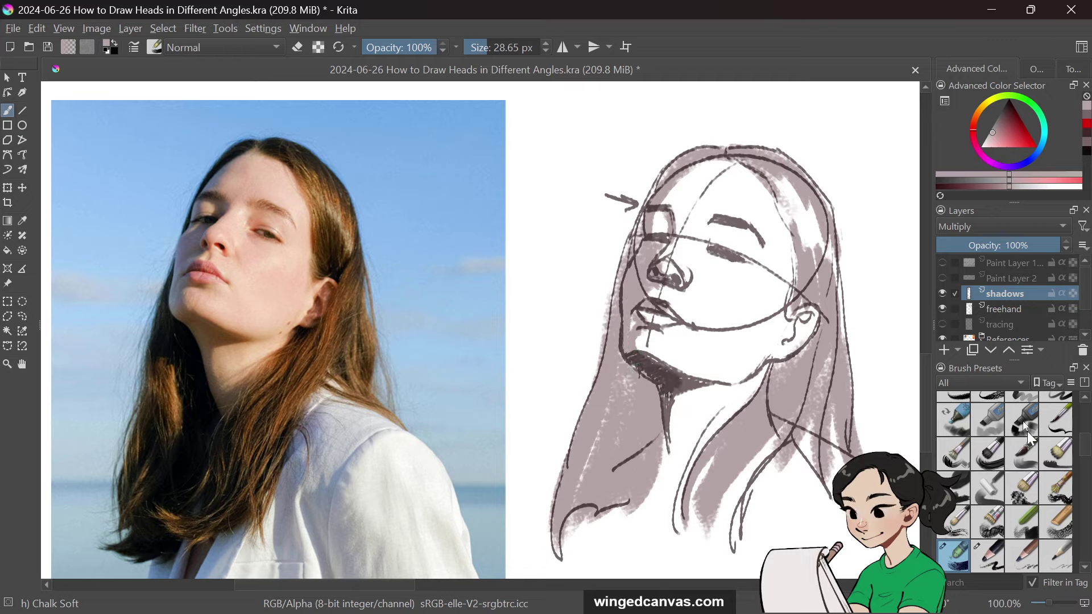
mouse_move(715, 240)
left_mouse_down()
mouse_move(738, 239)
mouse_move(753, 258)
left_mouse_up()
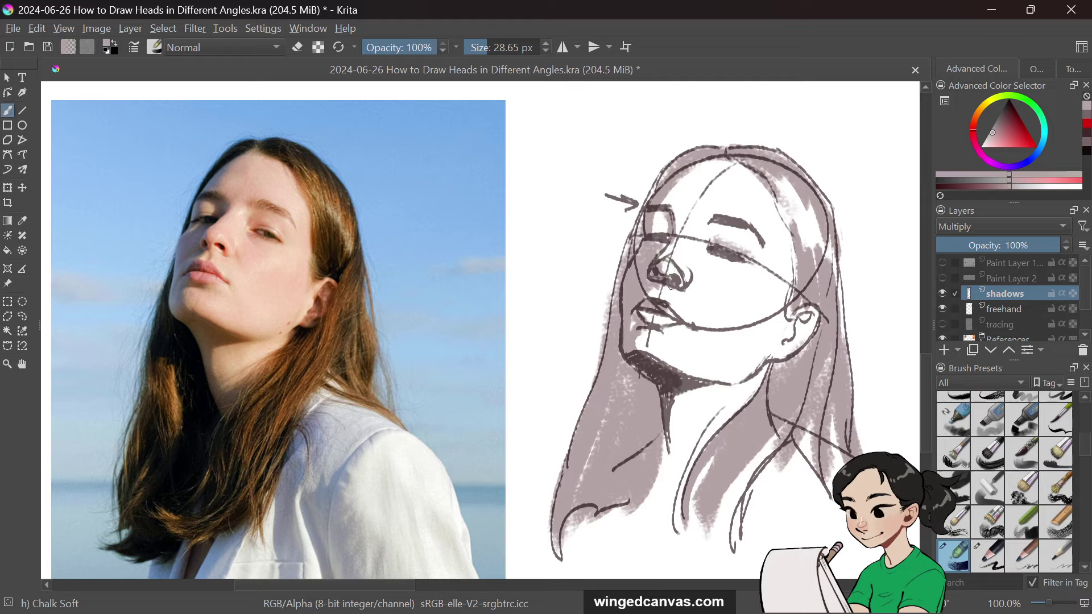
left_click_drag(671, 286, 678, 276)
Step: Shade the neck under the chin and extend the shadow along the hair edges and tips on both sides
mouse_move(657, 361)
left_mouse_down()
mouse_move(689, 374)
mouse_move(830, 377)
mouse_move(834, 422)
mouse_move(762, 397)
mouse_move(712, 401)
mouse_move(684, 421)
mouse_move(681, 391)
mouse_move(683, 470)
mouse_move(675, 408)
mouse_move(670, 491)
mouse_move(663, 434)
mouse_move(651, 515)
left_mouse_up()
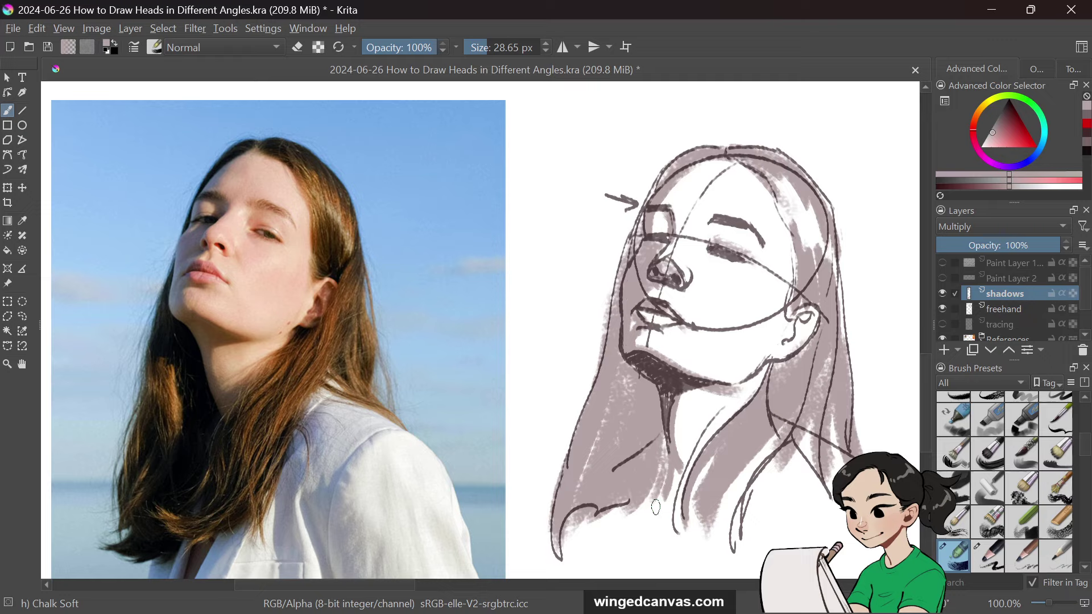
left_click_drag(840, 251, 859, 455)
mouse_move(791, 417)
left_mouse_down()
mouse_move(729, 515)
mouse_move(742, 500)
left_mouse_up()
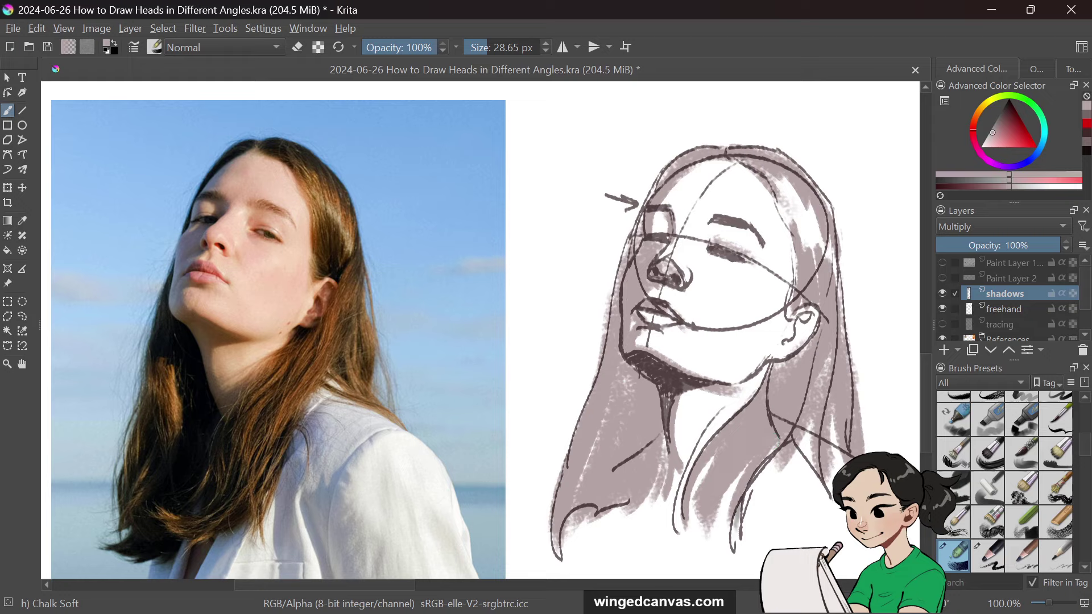
Step: Add shadow beneath the near eyebrow and around the inner ear, undoing a misplaced stroke
mouse_move(546, 611)
left_click_drag(711, 236, 728, 231)
key("ctrl+z")
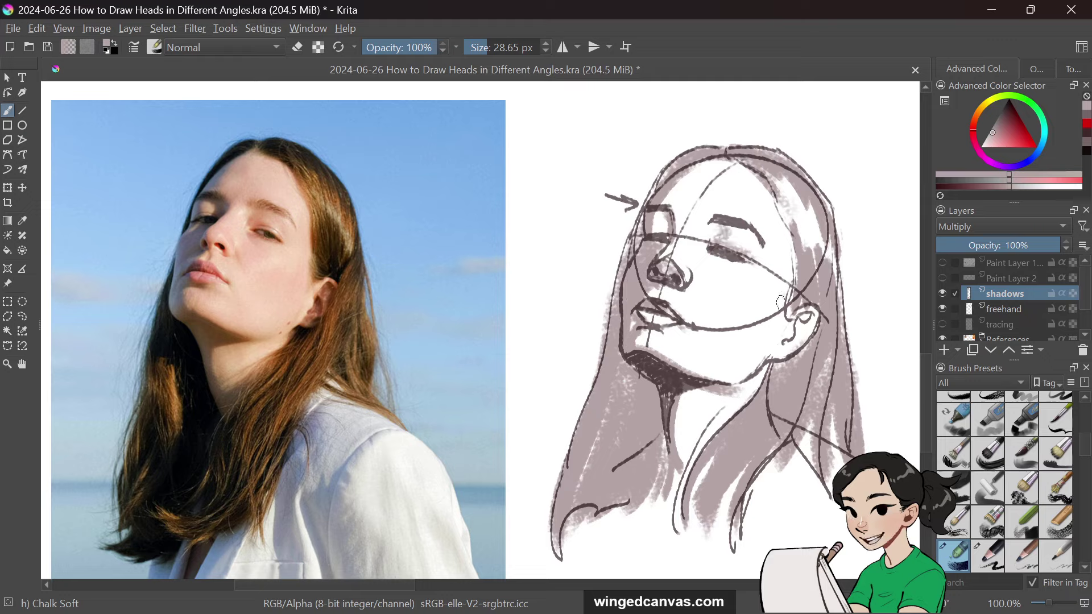
left_click_drag(792, 314, 797, 347)
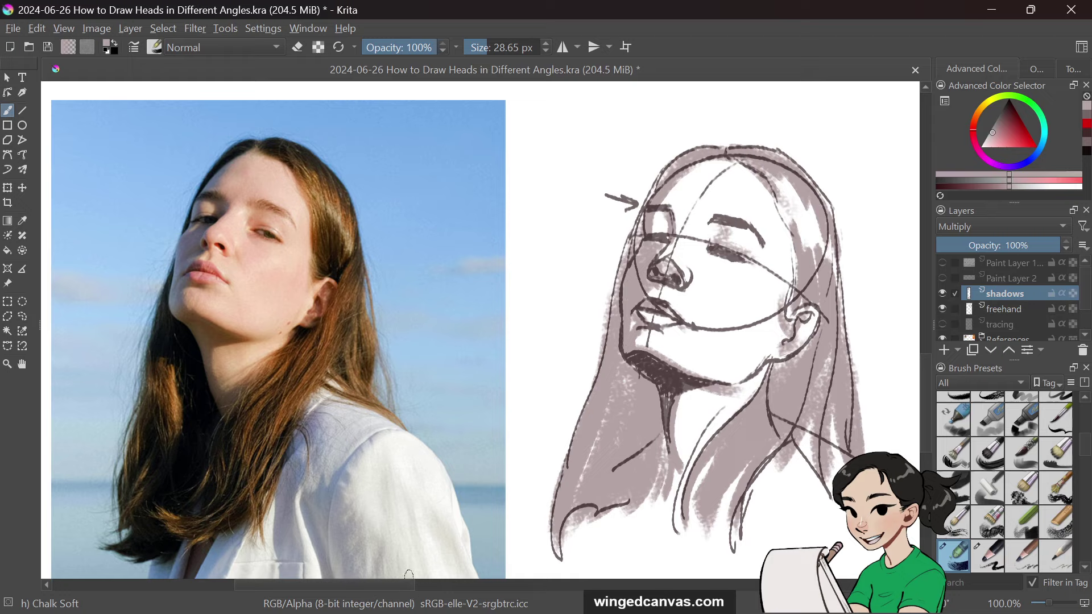
Step: On the freehand layer, darken the side of the nose with a sampled brown at 14.95 px and erase part of the near eye
left_click(1005, 308)
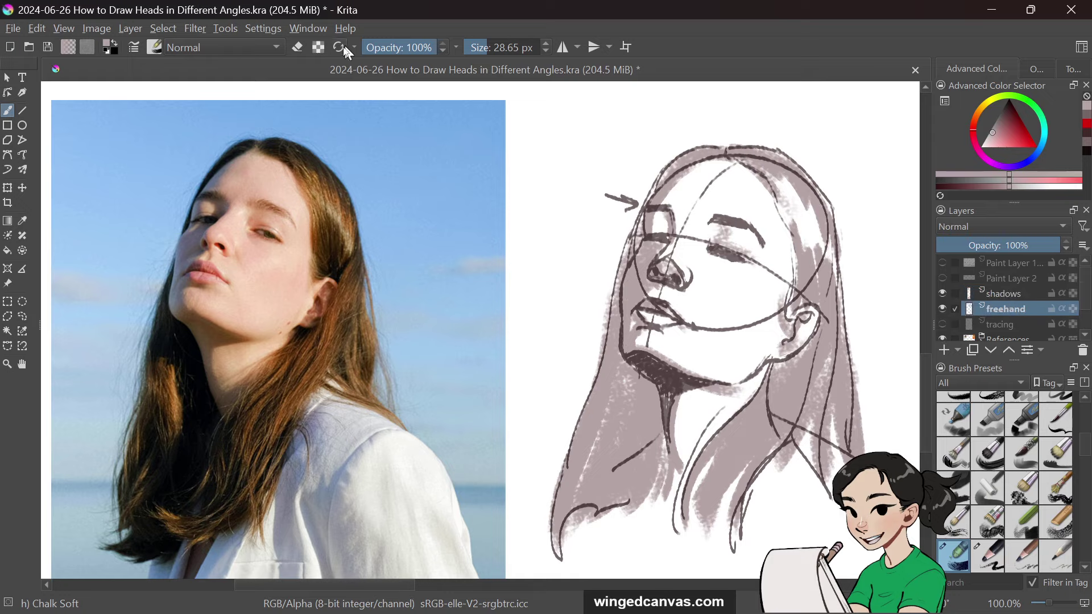
key("e")
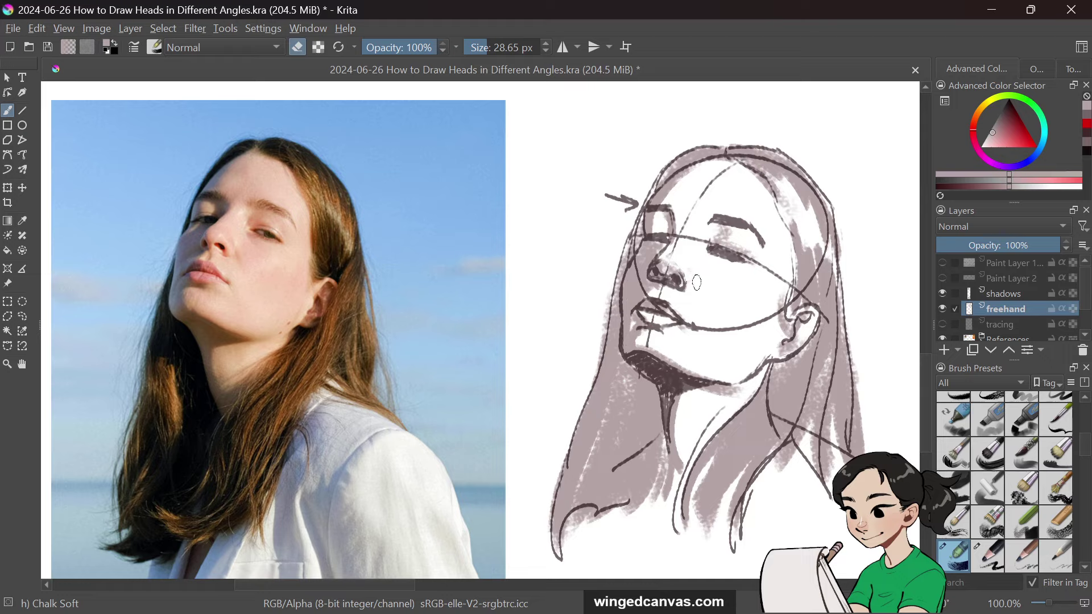
left_click(297, 47)
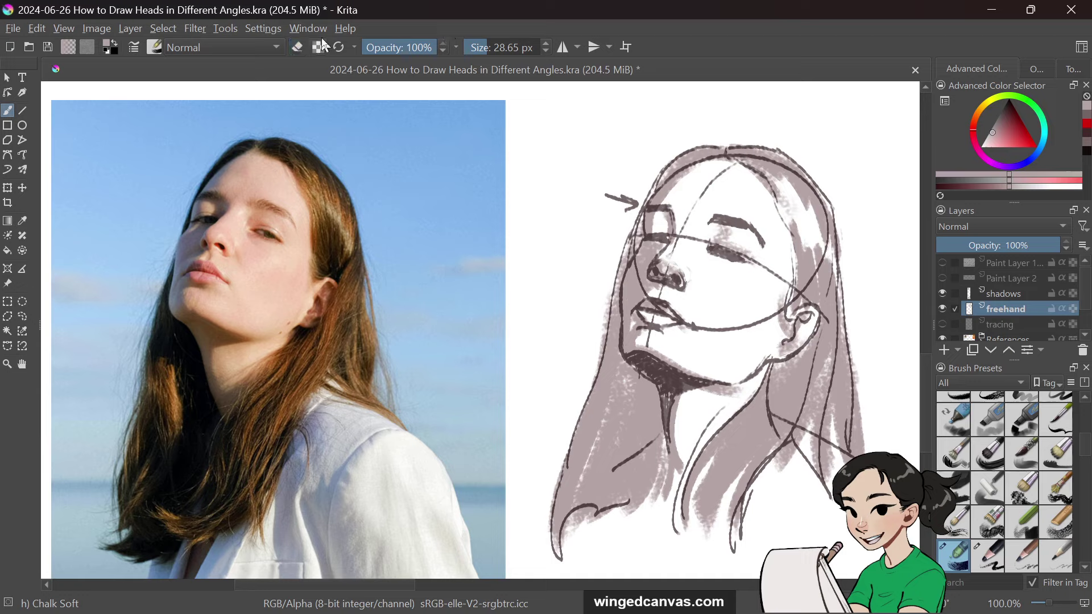
left_click_drag(482, 44, 470, 46)
left_click(695, 285, "ctrl")
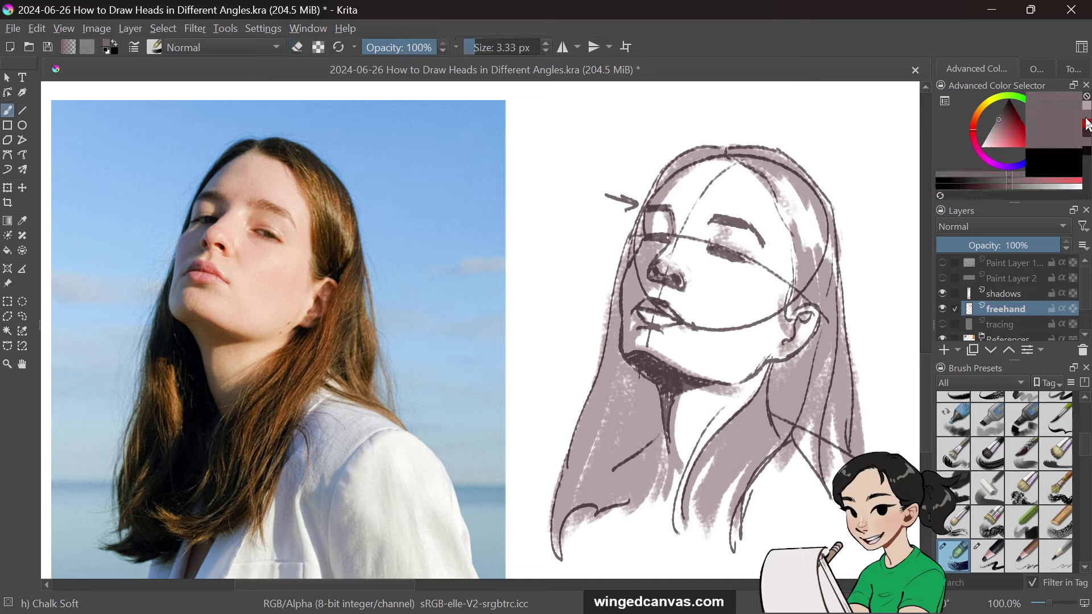
key("bracketright")
key("bracketright")
key("bracketright")
key("bracketright")
key("bracketright")
key("bracketright")
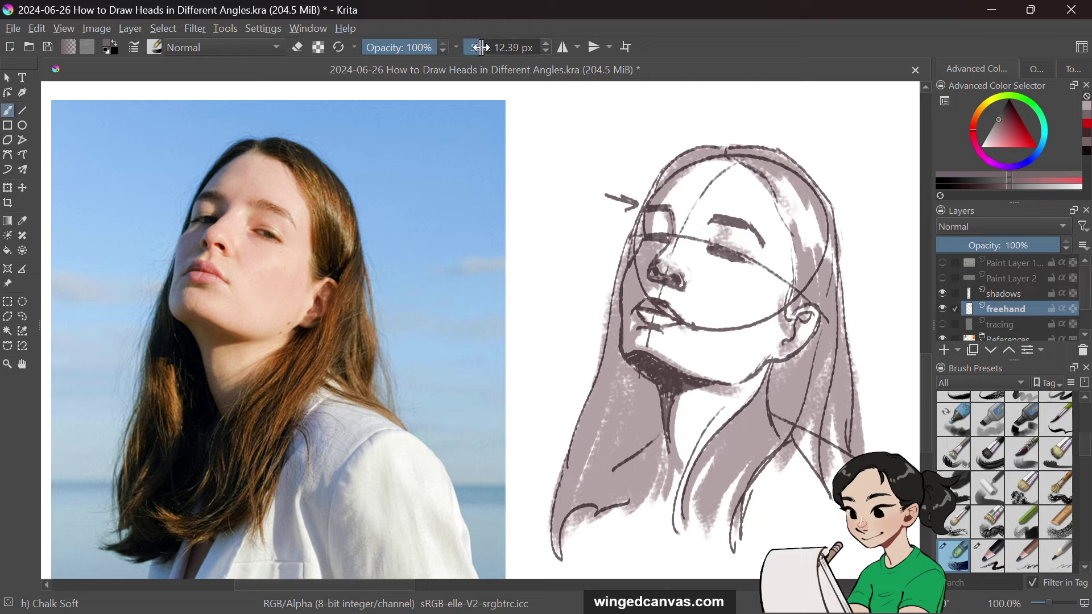
left_click_drag(692, 278, 690, 284)
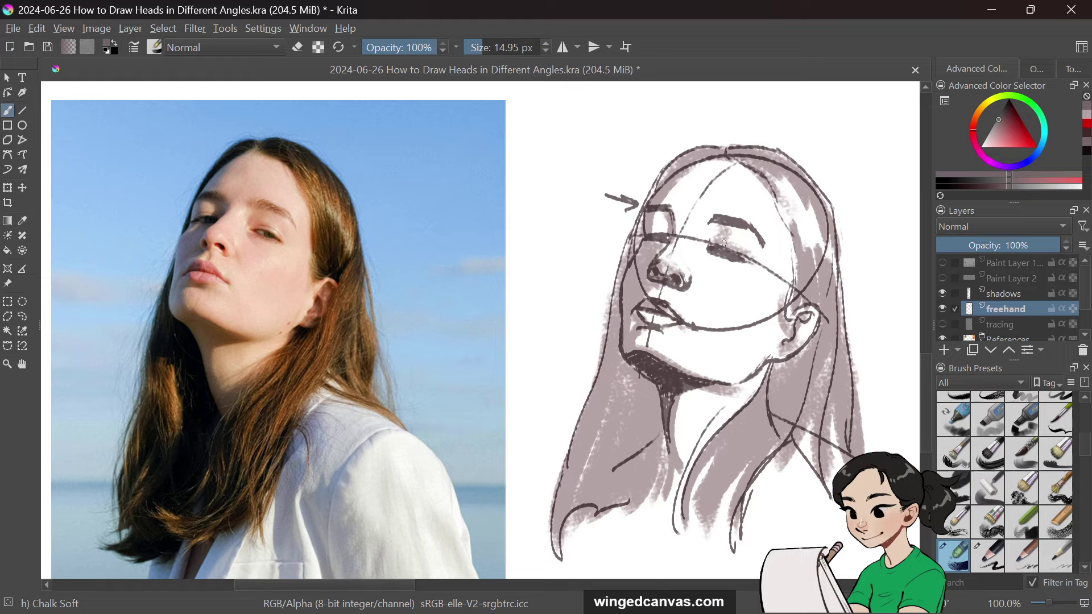
key("e")
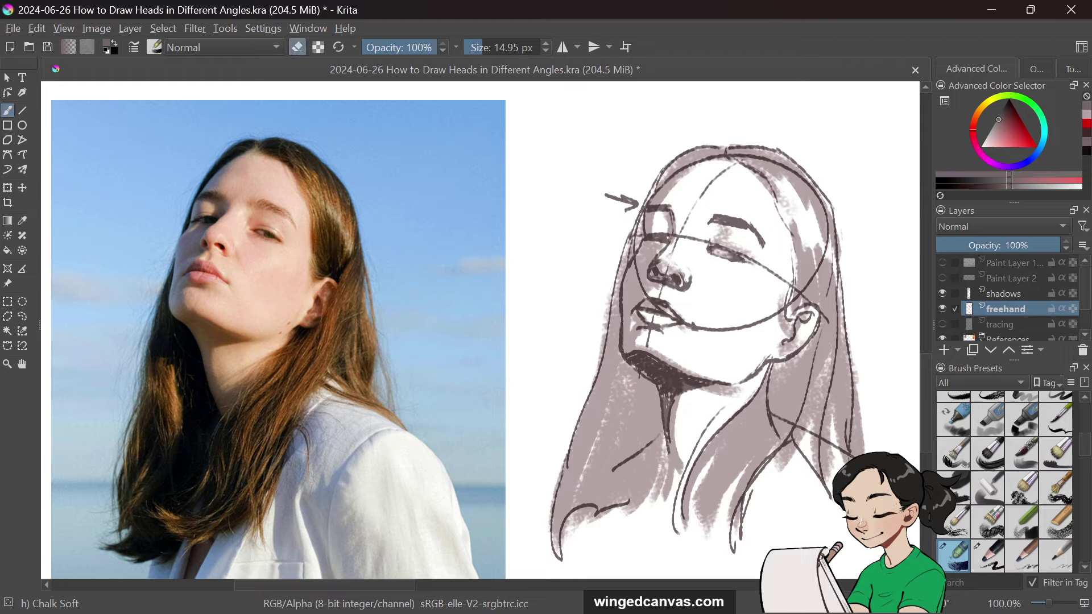
left_click_drag(713, 253, 727, 244)
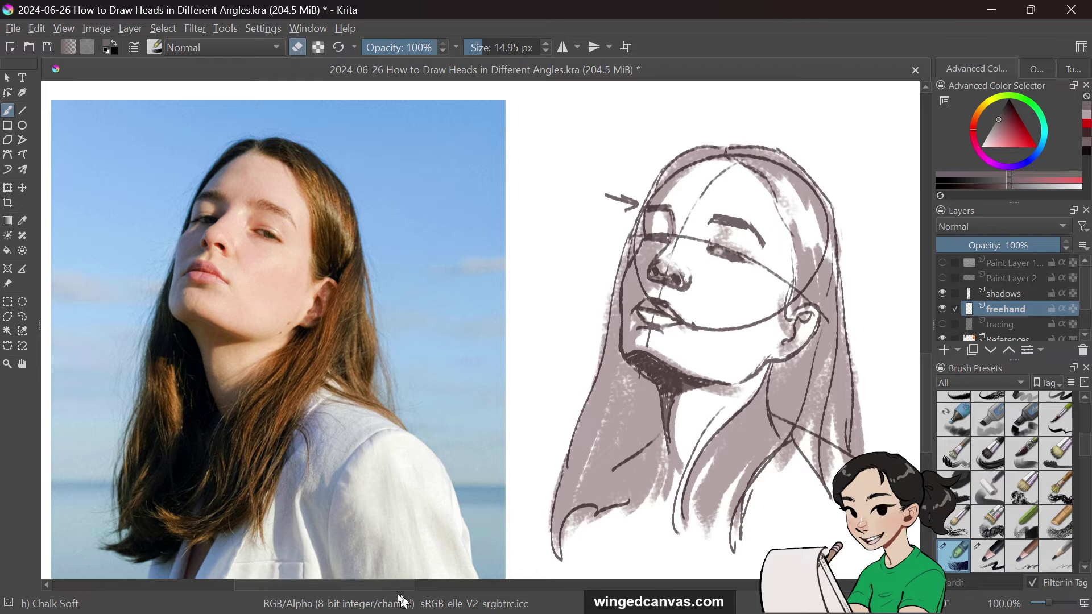
Step: Go to the downward-tilted head reference, show and activate the tracing layer, and set a red brush at 9.13 px
left_click_drag(405, 586, 641, 609)
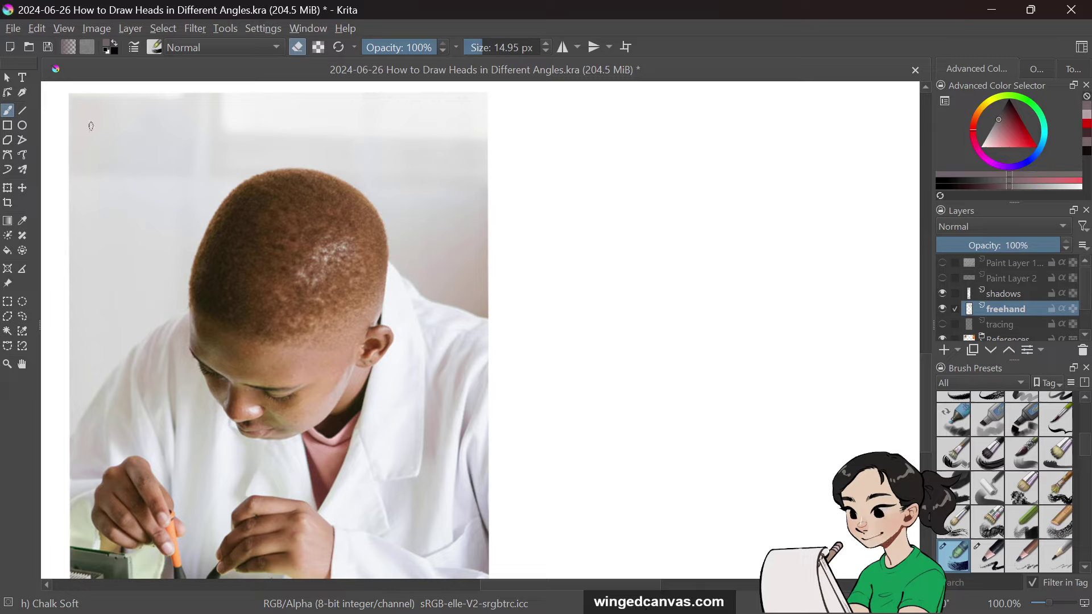
left_click(1040, 324)
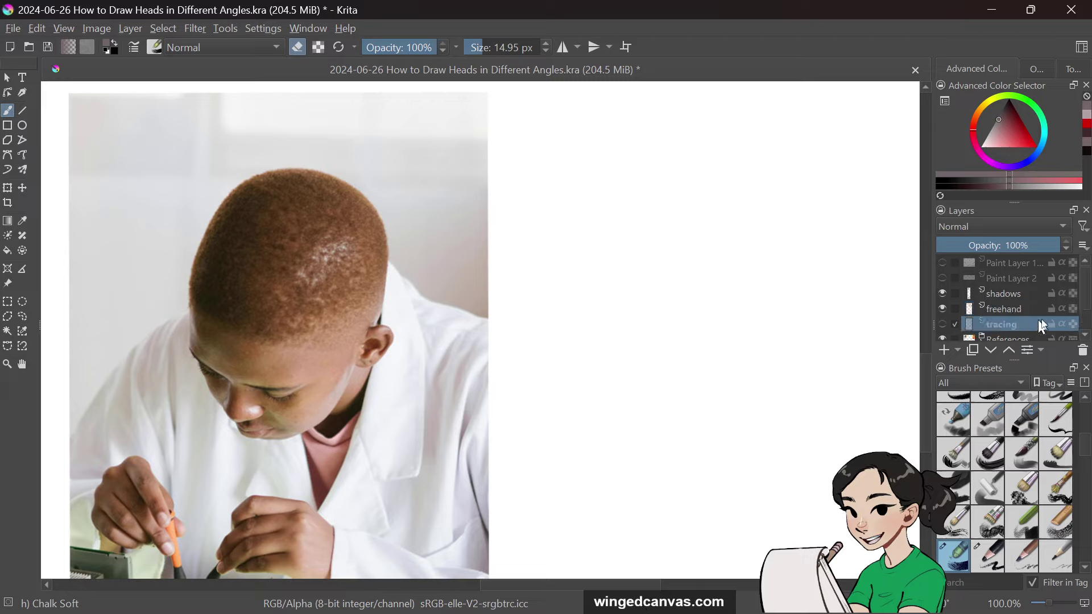
left_click(943, 325)
left_click(1086, 125)
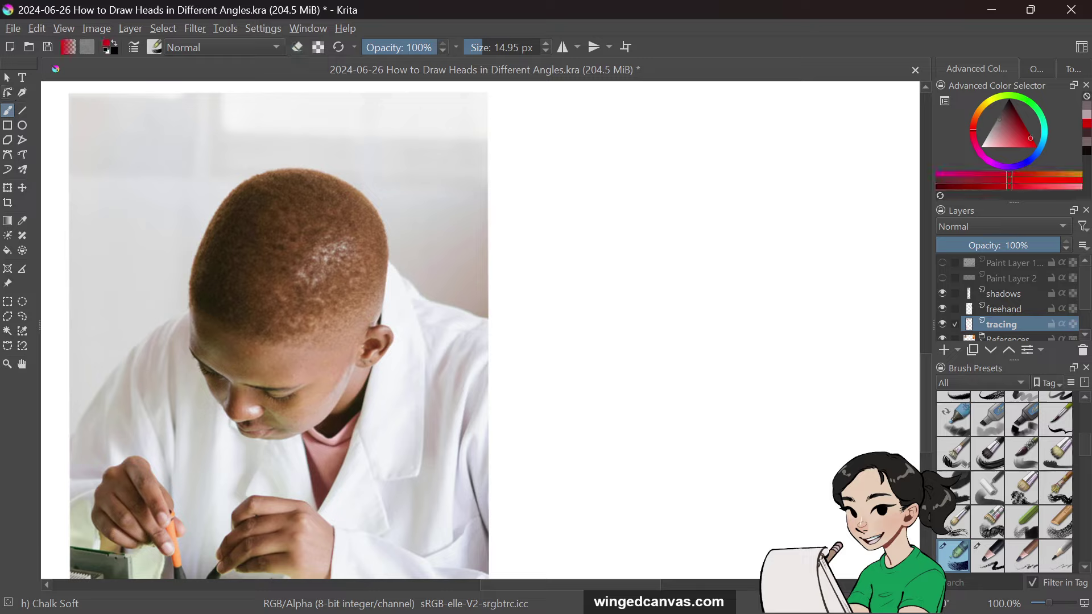
left_click(476, 48)
left_click(474, 49)
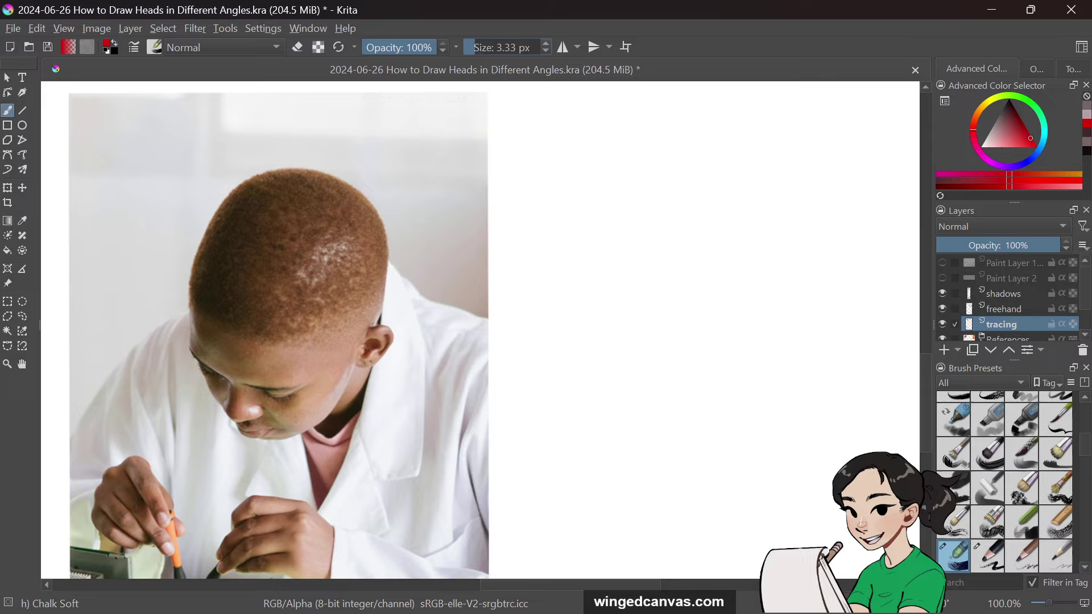
left_click(485, 48)
Step: Trace a closed red oval around the cranium in the photo, undoing the misfit attempts
mouse_move(249, 181)
left_mouse_down()
mouse_move(198, 256)
mouse_move(303, 385)
mouse_move(388, 249)
left_mouse_up()
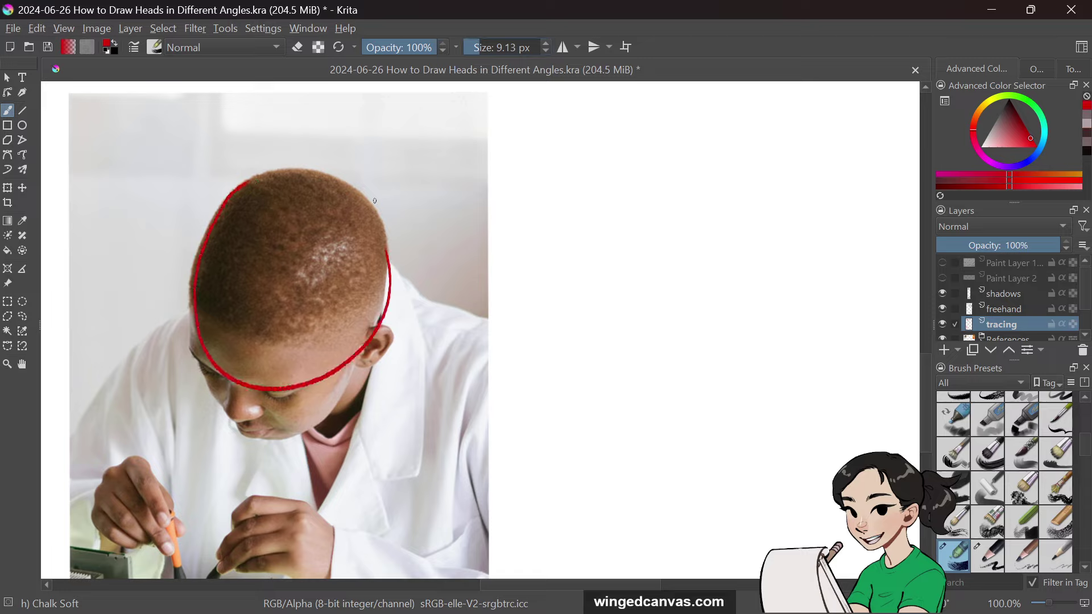
key("ctrl+z")
mouse_move(260, 177)
left_mouse_down()
mouse_move(227, 199)
mouse_move(199, 257)
mouse_move(242, 377)
mouse_move(342, 327)
left_mouse_up()
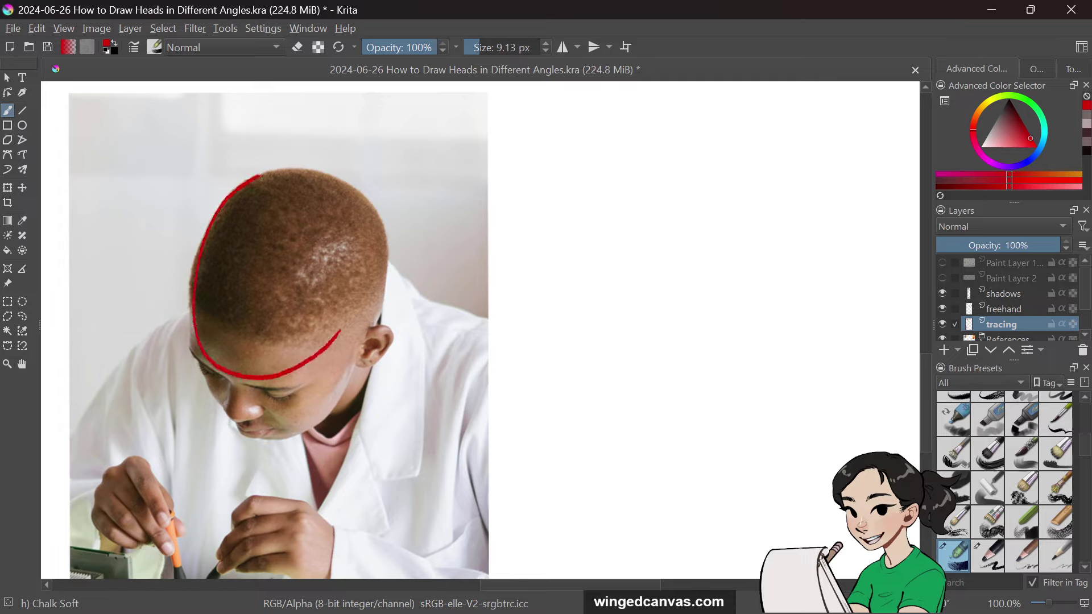
key("ctrl+z")
mouse_move(260, 177)
left_mouse_down()
mouse_move(200, 256)
mouse_move(293, 380)
mouse_move(375, 298)
mouse_move(309, 176)
mouse_move(209, 230)
mouse_move(197, 351)
mouse_move(311, 382)
mouse_move(379, 303)
mouse_move(362, 194)
mouse_move(266, 168)
left_mouse_up()
key("ctrl+z")
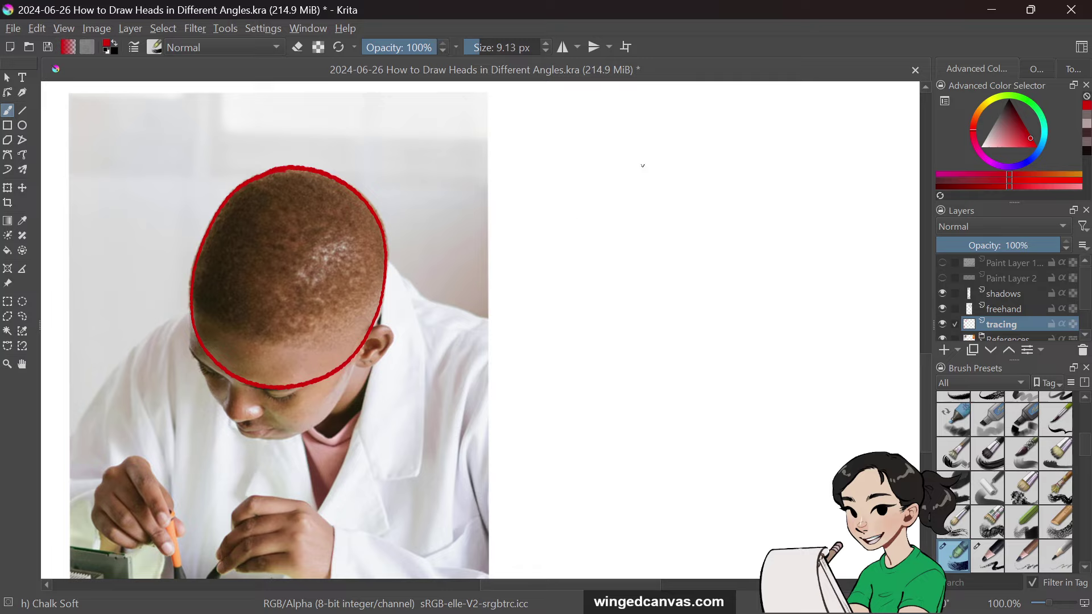
Step: Sketch an upright top-view head oval beside the photo with a broken vertical centre line, undoing the short cross strokes
mouse_move(546, 151)
left_mouse_down()
mouse_move(546, 209)
mouse_move(621, 256)
left_mouse_up()
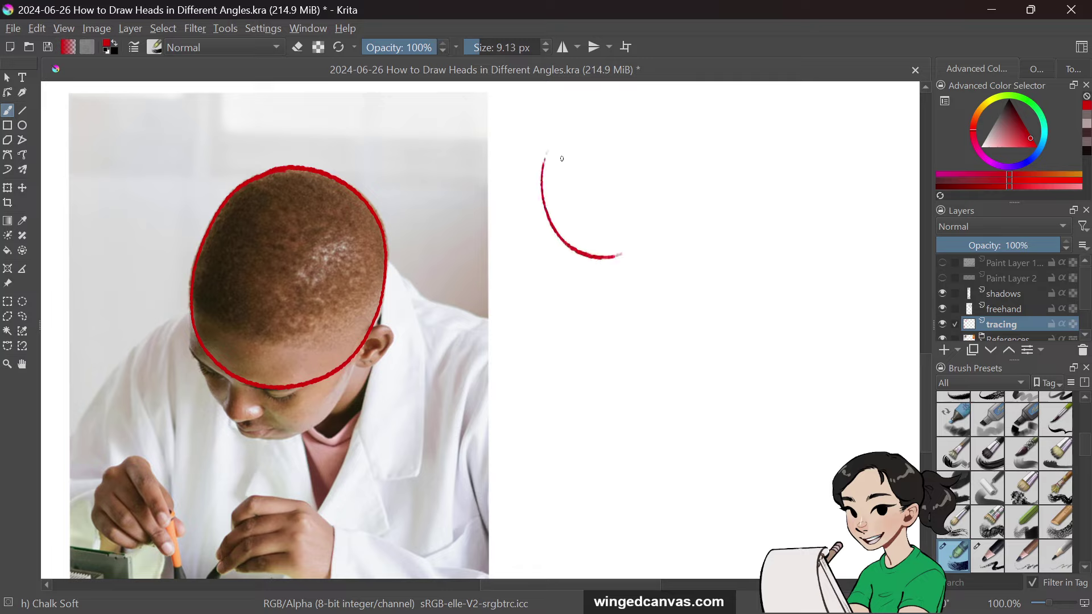
mouse_move(559, 129)
left_mouse_down()
mouse_move(630, 110)
mouse_move(667, 193)
mouse_move(620, 257)
left_mouse_up()
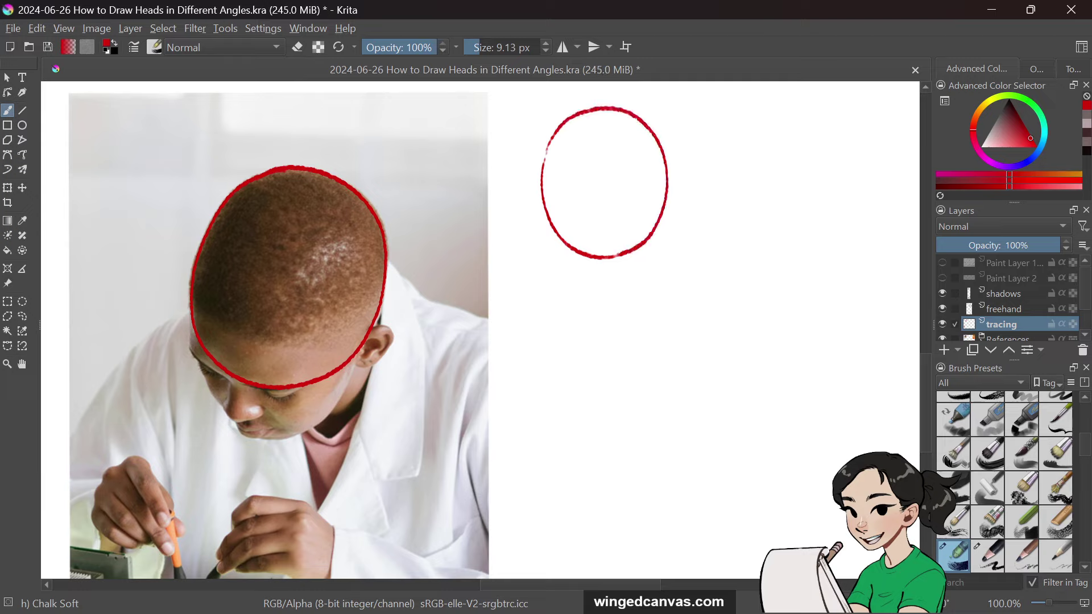
left_click_drag(603, 168, 601, 239)
mouse_move(596, 187)
left_mouse_down()
mouse_move(577, 194)
mouse_move(629, 195)
left_mouse_up()
key("ctrl+z")
key("ctrl+z")
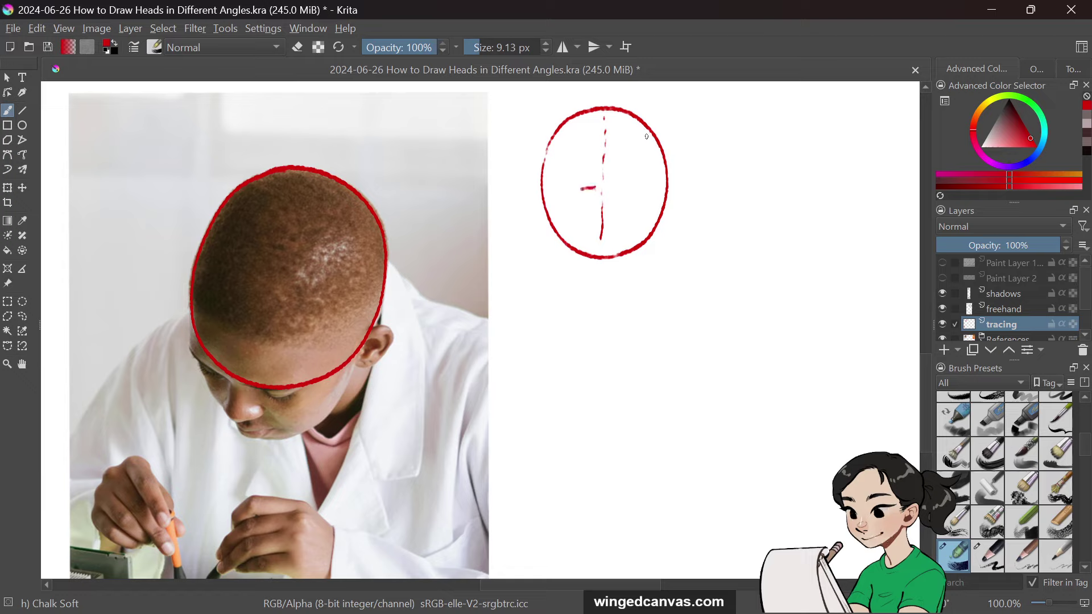
key("ctrl+z")
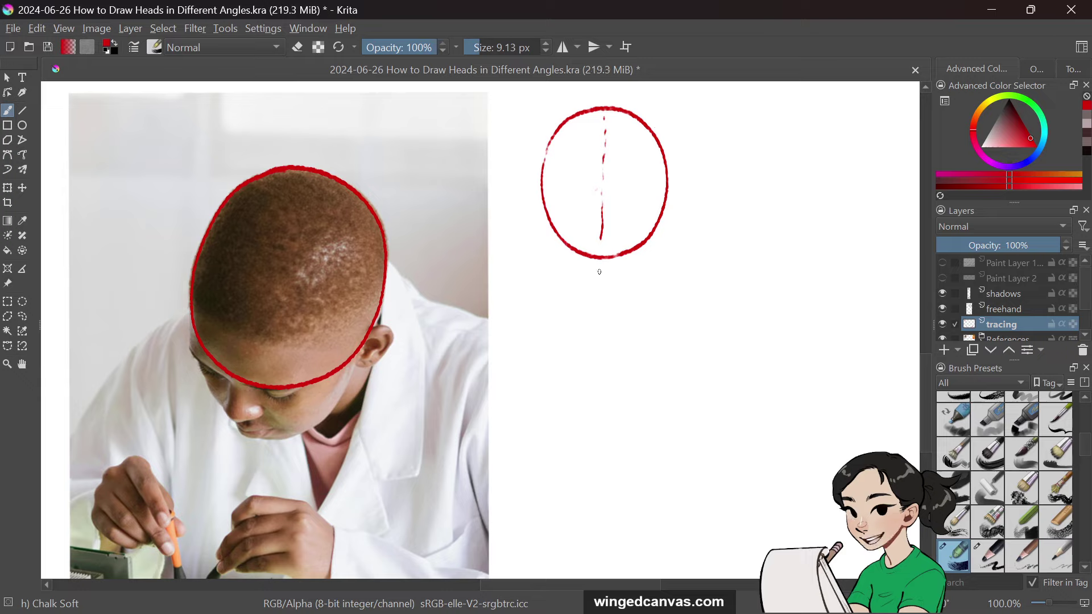
Step: Add a small brow and nose bump under the top-view oval and undo the vertical measuring line beside it
left_click_drag(598, 266, 637, 251)
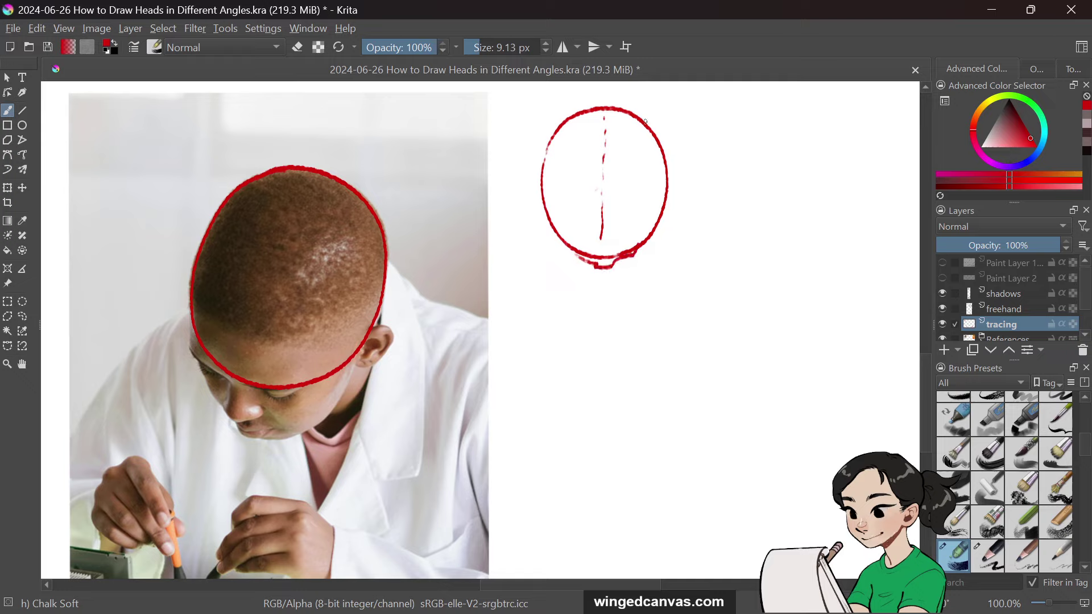
left_click_drag(699, 115, 693, 269)
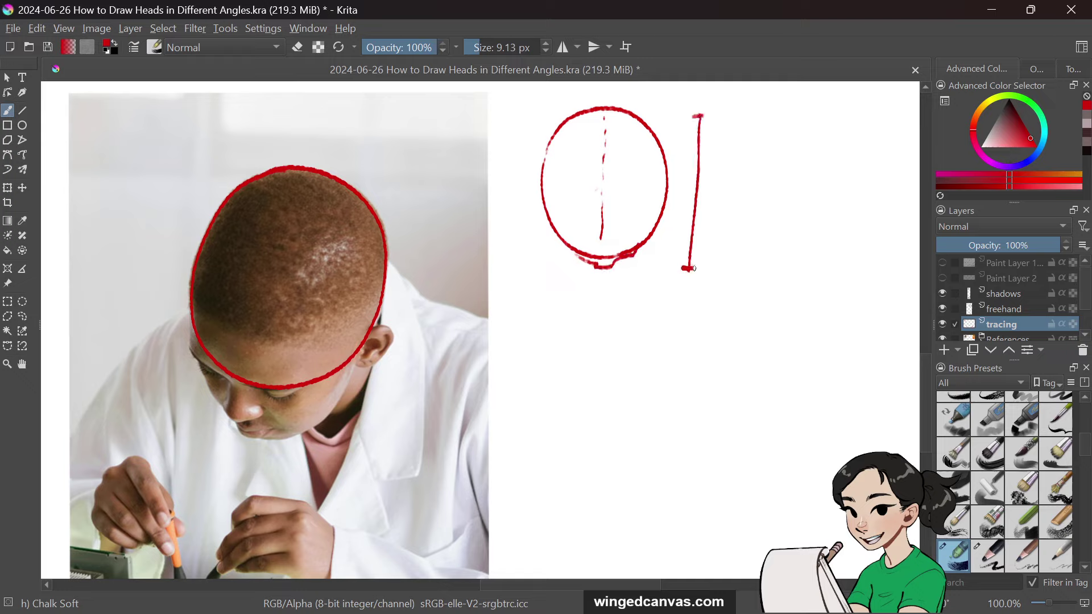
key("ctrl+z")
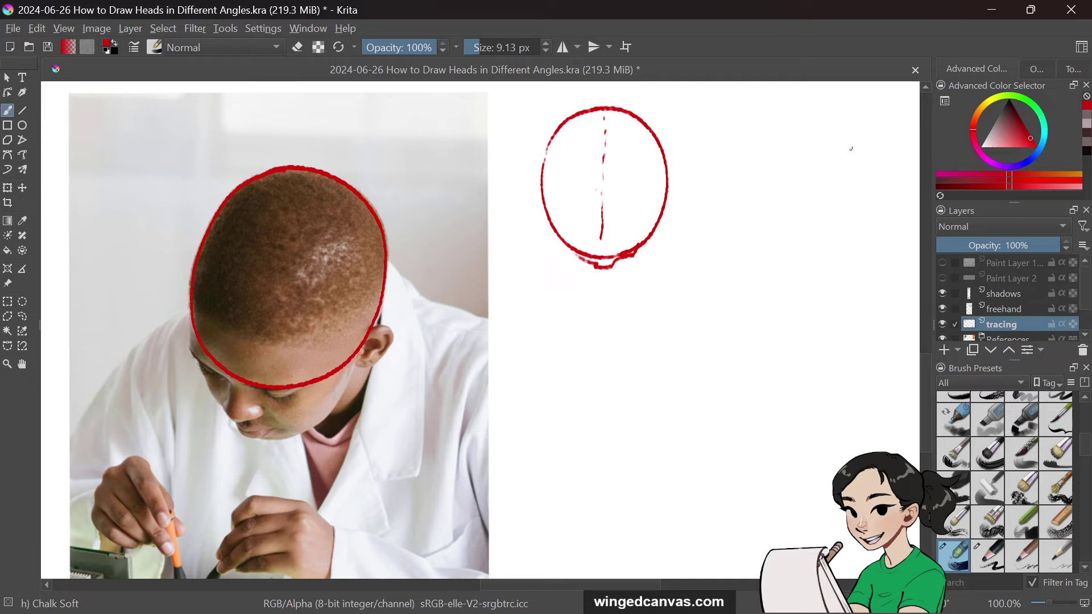
Step: Draw a wide side-view cranium oval next to the top view and try a face and jaw outline beneath it
mouse_move(864, 141)
left_mouse_down()
mouse_move(706, 171)
mouse_move(819, 234)
mouse_move(842, 130)
left_mouse_up()
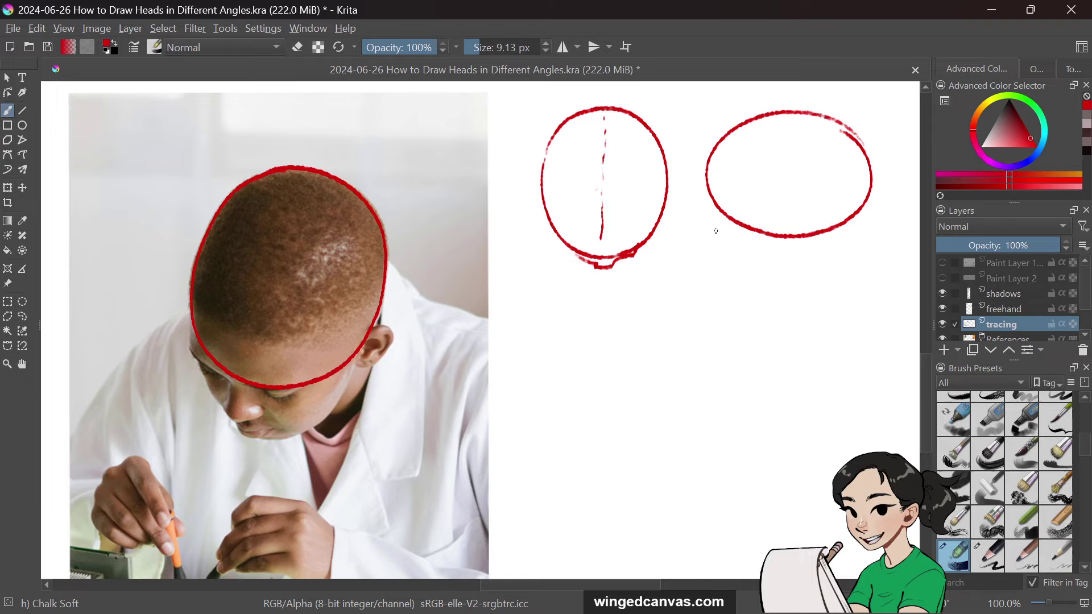
mouse_move(718, 213)
left_mouse_down()
mouse_move(708, 280)
mouse_move(718, 290)
mouse_move(738, 291)
mouse_move(812, 242)
left_mouse_up()
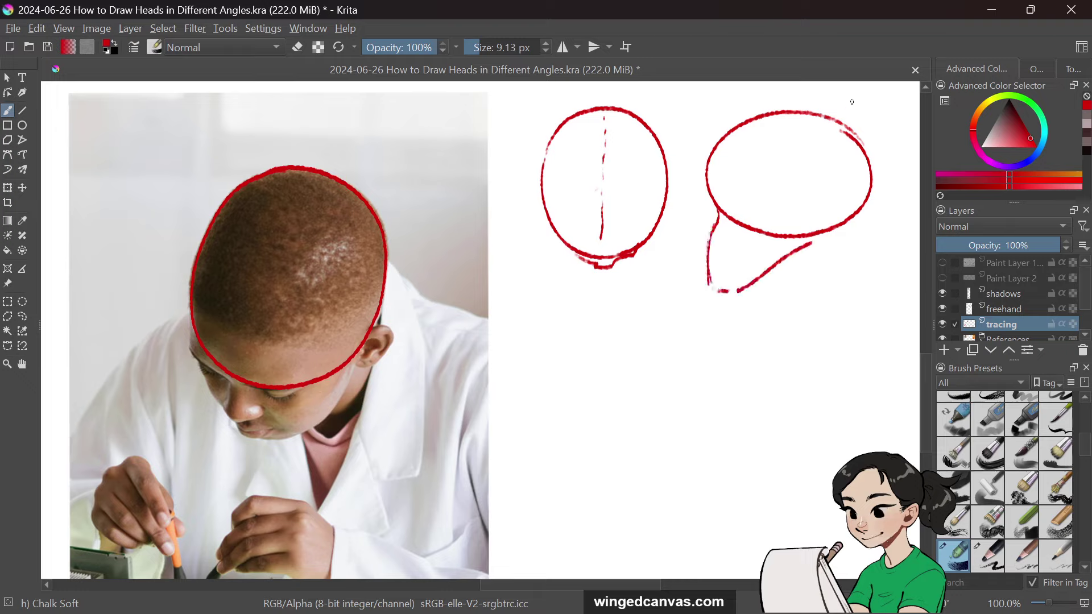
key("ctrl+z")
key("ctrl+z")
key("ctrl+z")
key("ctrl+z")
key("ctrl+z")
key("ctrl+z")
Step: Draw the side-view skull's face line and jaw, adding the eye socket, teeth, zigzag neck and a small curve inside the cranium
mouse_move(706, 174)
left_mouse_down()
mouse_move(722, 276)
mouse_move(736, 294)
mouse_move(792, 268)
mouse_move(808, 244)
left_mouse_up()
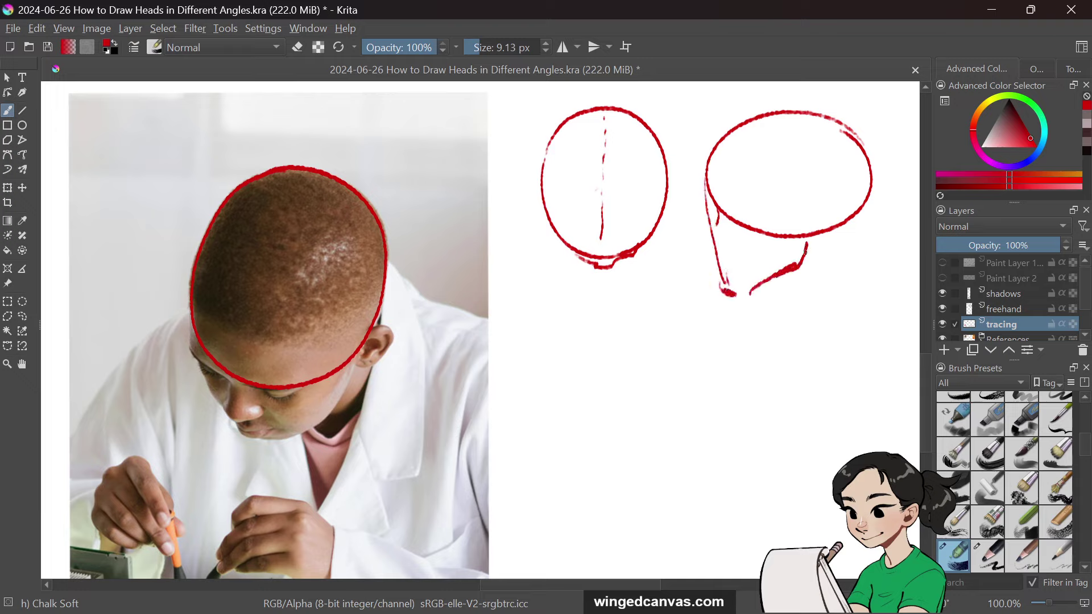
mouse_move(724, 209)
left_mouse_down()
mouse_move(735, 203)
mouse_move(719, 251)
mouse_move(726, 274)
mouse_move(751, 261)
mouse_move(725, 282)
mouse_move(752, 261)
mouse_move(792, 284)
mouse_move(819, 265)
mouse_move(847, 305)
left_mouse_up()
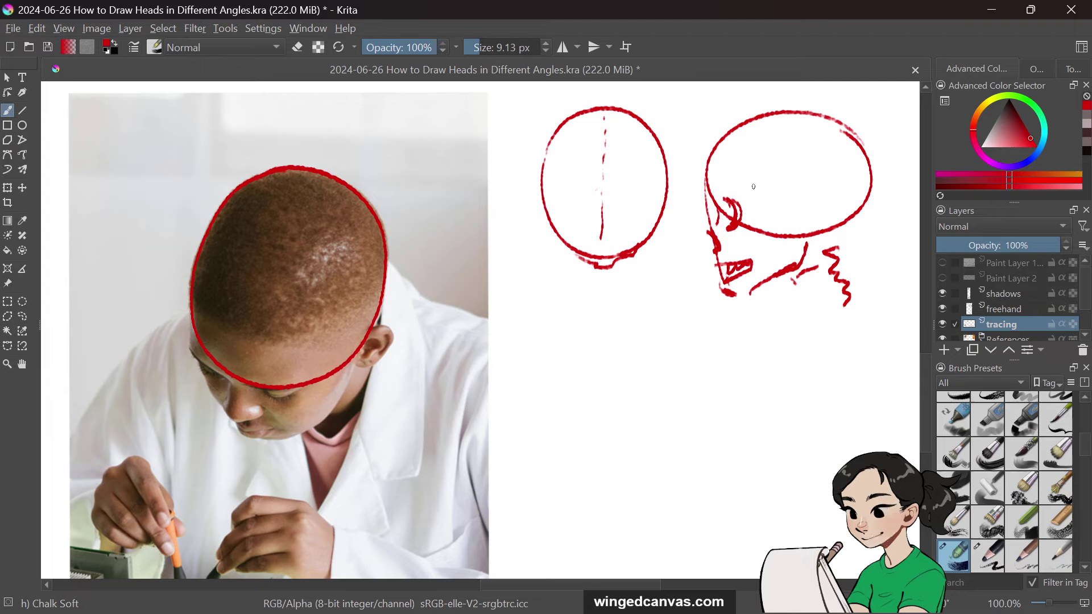
left_click_drag(750, 185, 775, 211)
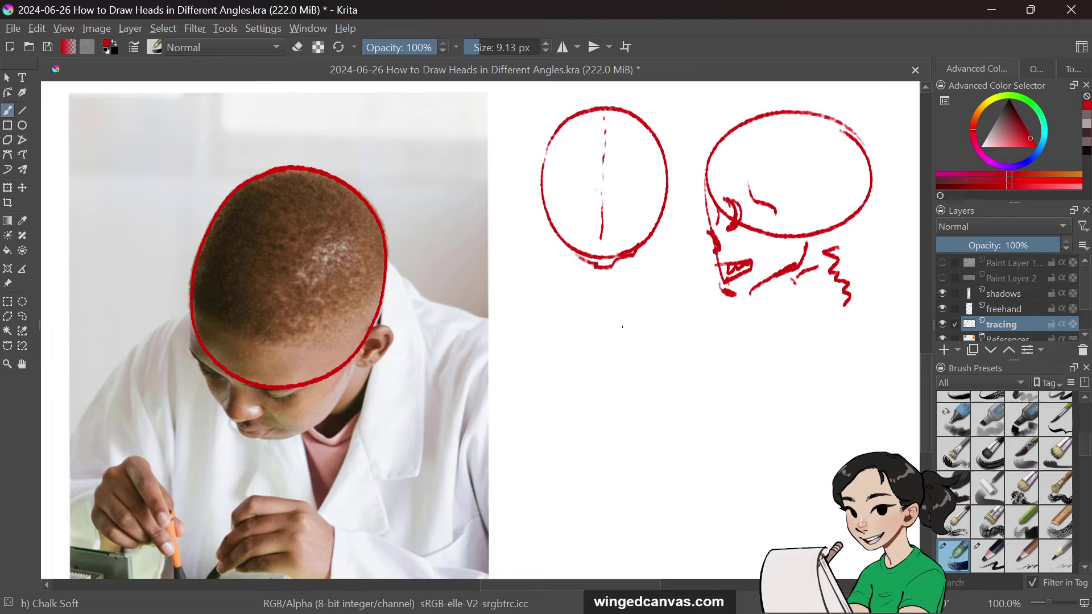
Step: Draw a near-round head circle below the top-view oval, undoing the first attempt
mouse_move(589, 333)
left_mouse_down()
mouse_move(674, 437)
mouse_move(592, 331)
left_mouse_up()
key("ctrl+z")
mouse_move(543, 420)
left_mouse_down()
mouse_move(622, 461)
mouse_move(560, 340)
mouse_move(543, 424)
left_mouse_up()
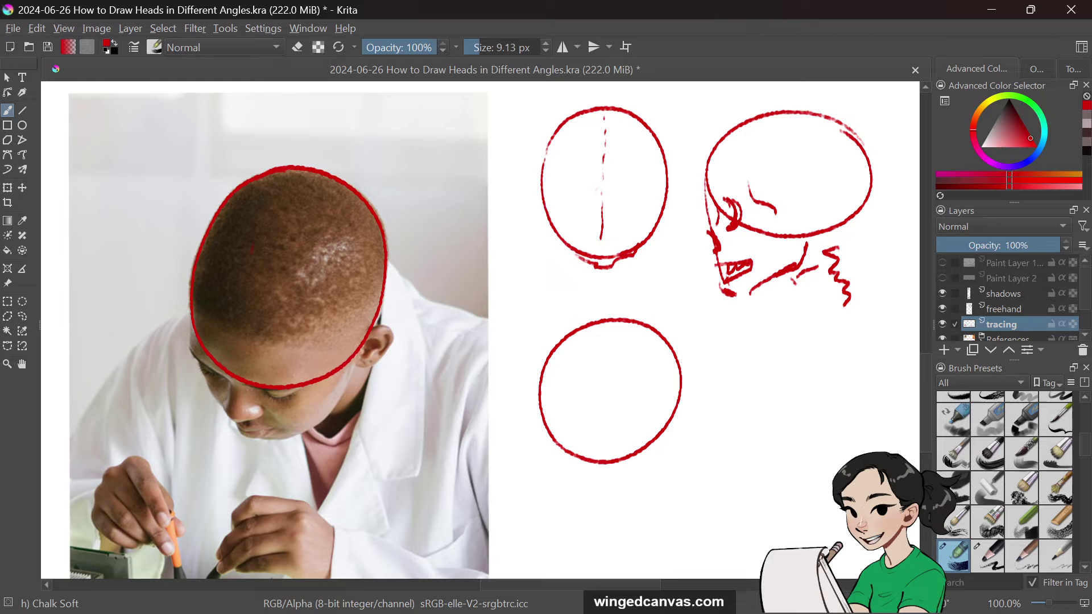
Step: Trace the head's curved centre line over the photo from the crown through the forehead to the chin
left_click_drag(287, 196, 246, 290)
left_click_drag(246, 288, 248, 419)
left_click_drag(315, 174, 245, 279)
key("ctrl+z")
left_click_drag(237, 319, 248, 435)
Step: Trace the far cheek, chin and near jaw over the photo, and outline the ear
mouse_move(194, 322)
left_mouse_down()
mouse_move(208, 386)
mouse_move(248, 437)
mouse_move(328, 413)
left_mouse_up()
mouse_move(354, 359)
left_mouse_down()
mouse_move(346, 384)
mouse_move(364, 344)
mouse_move(327, 415)
left_mouse_up()
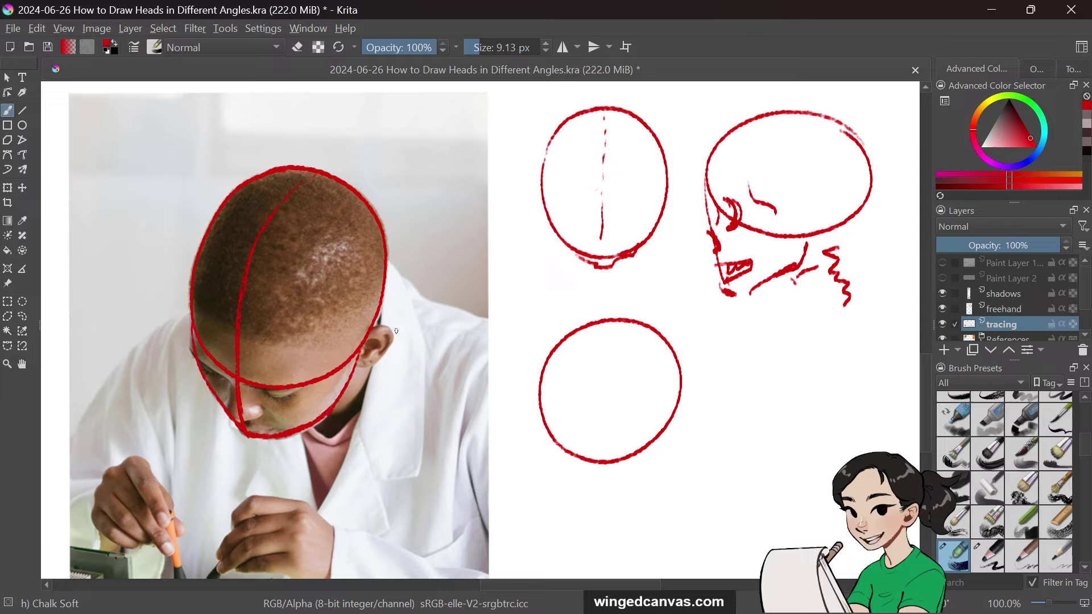
mouse_move(372, 329)
left_mouse_down()
mouse_move(391, 342)
mouse_move(357, 370)
left_mouse_up()
left_click_drag(323, 417, 369, 364)
Step: Trace the nose, mouth and lowered eye, and mark a dashed hairline across the forehead
left_click_drag(240, 421, 265, 400)
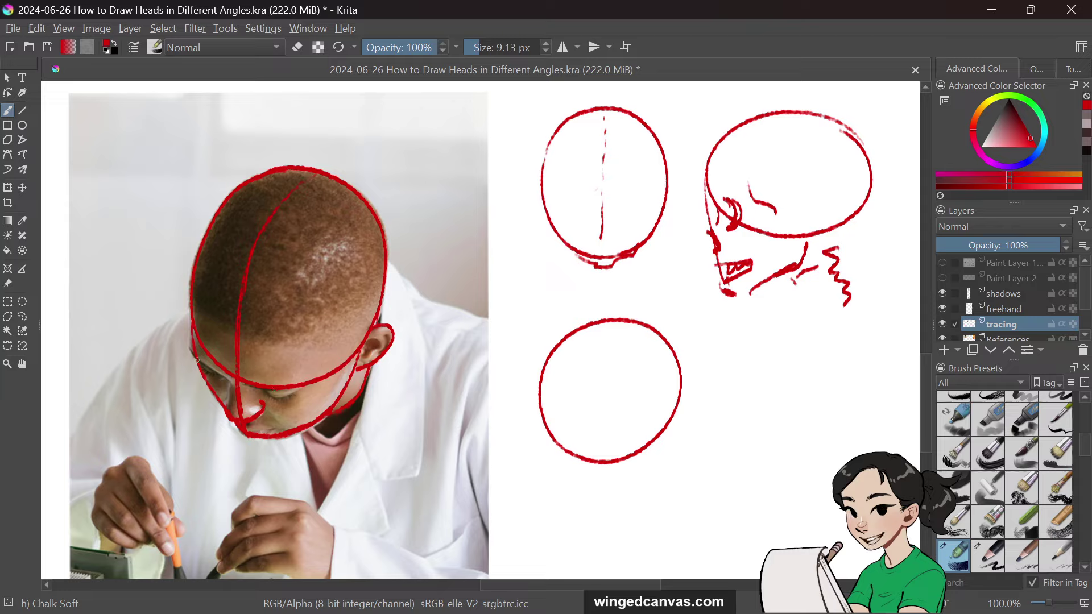
left_click_drag(267, 400, 301, 392)
mouse_move(233, 331)
left_mouse_down()
mouse_move(284, 337)
mouse_move(332, 315)
mouse_move(309, 341)
left_mouse_up()
left_click_drag(319, 341, 331, 340)
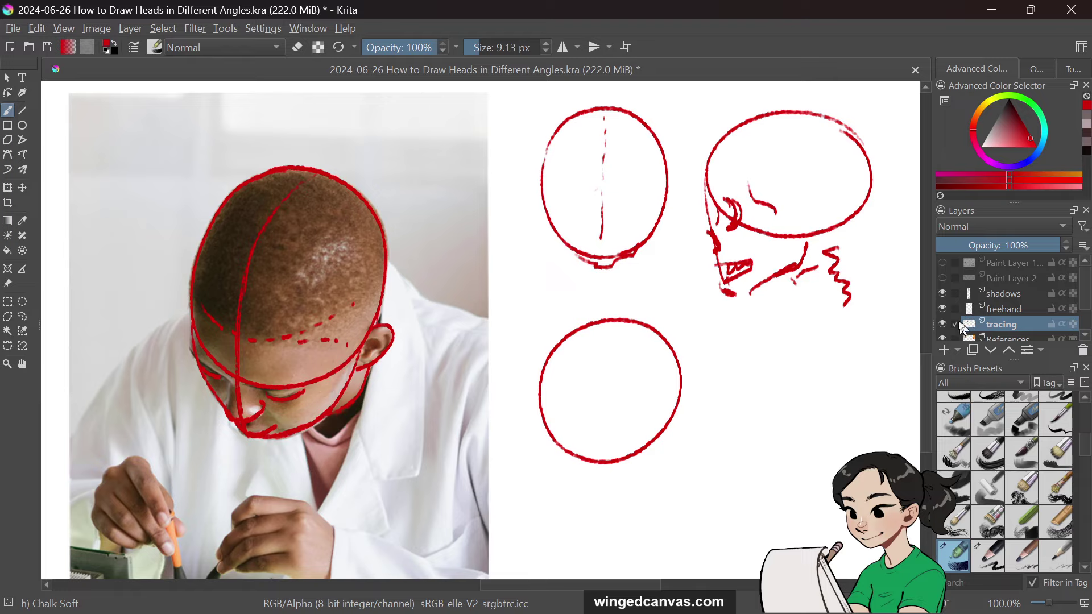
Step: Hide the References layer and draw a vertical measuring bracket beside the traced head, with a tick near the cranium's base
left_click(942, 339)
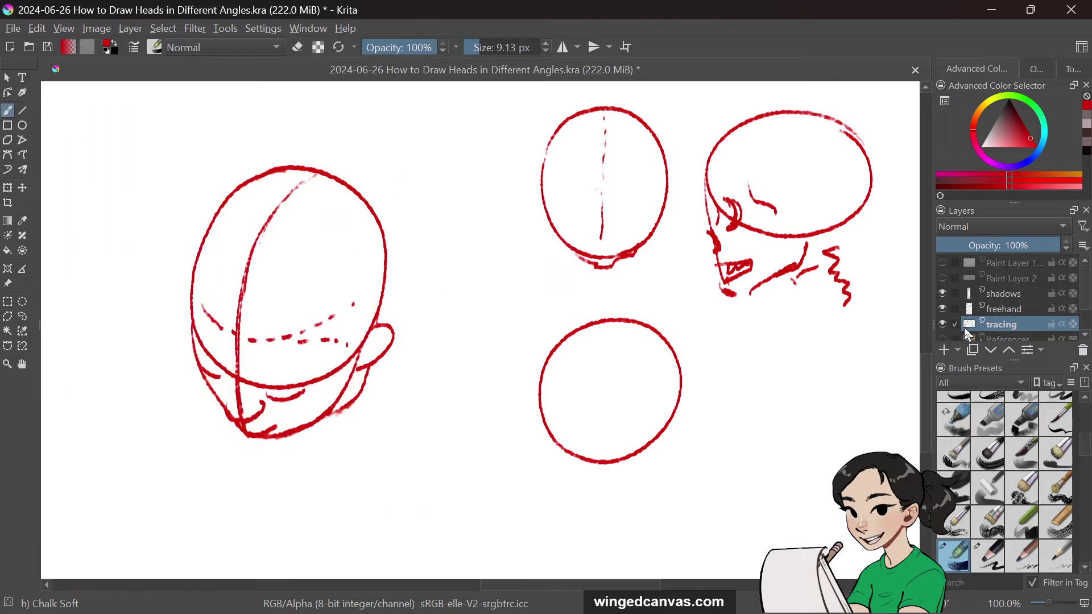
left_click(942, 338)
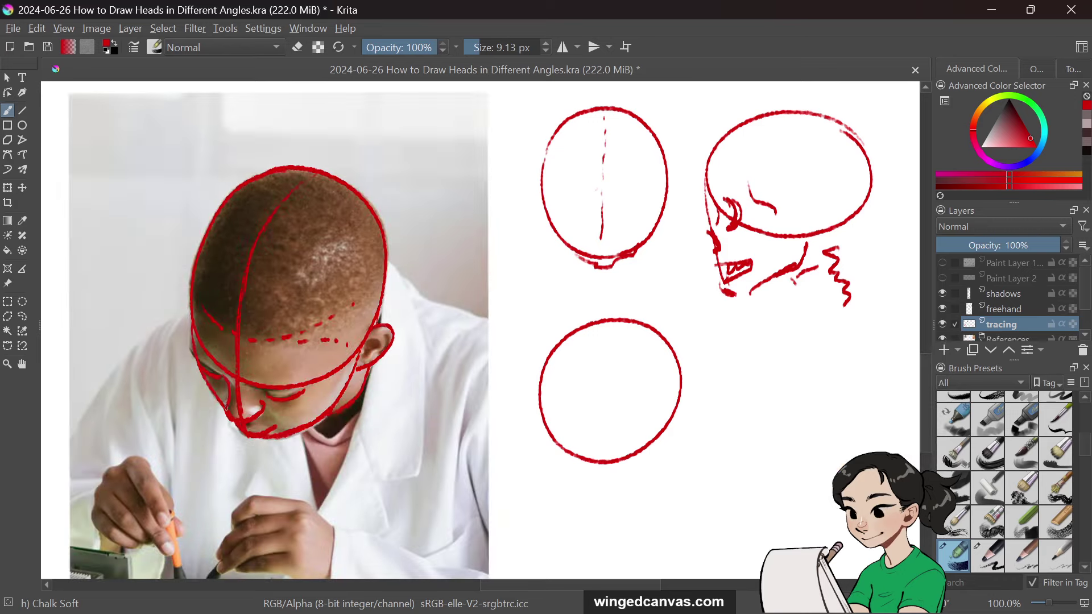
left_click(942, 339)
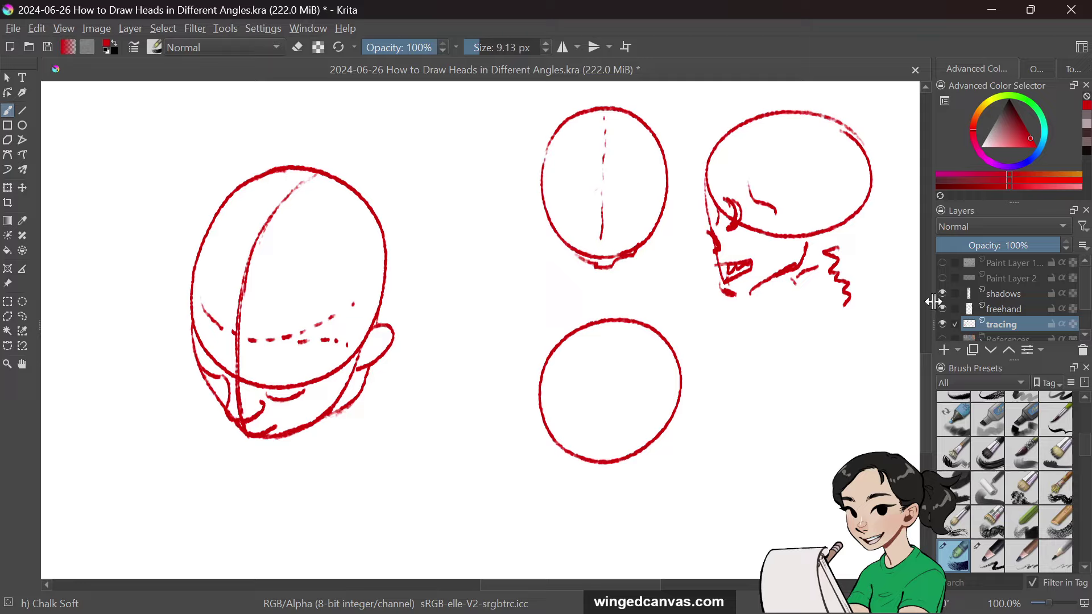
mouse_move(409, 171)
left_mouse_down()
mouse_move(430, 172)
mouse_move(430, 288)
mouse_move(411, 375)
mouse_move(423, 430)
mouse_move(406, 431)
left_mouse_up()
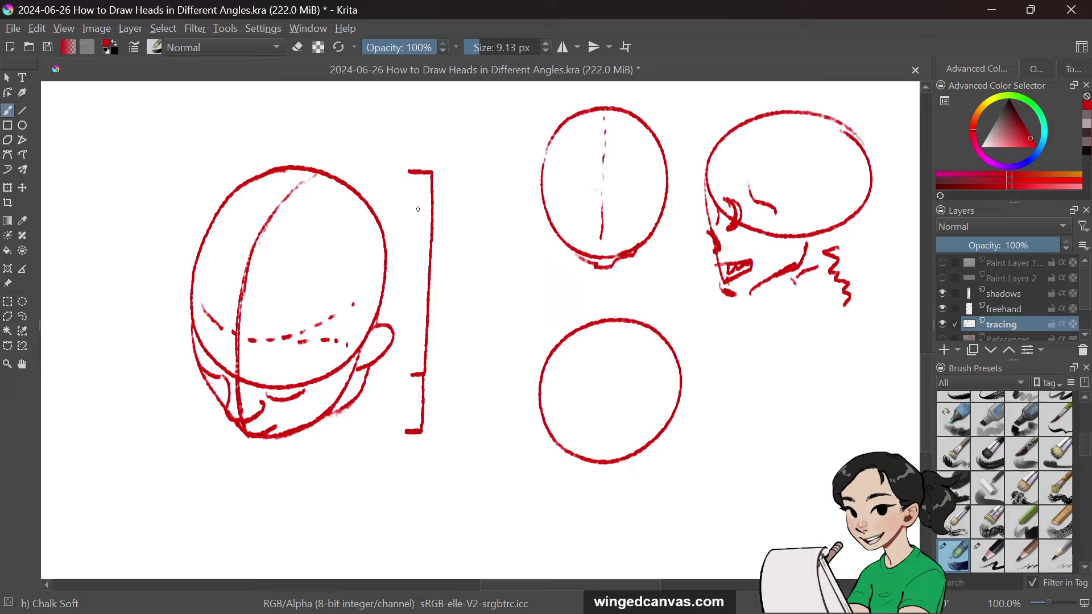
Step: Divide the cranium part of the measuring bracket into equal segments with three short ticks
left_click_drag(417, 321, 429, 320)
left_click_drag(419, 262, 430, 261)
left_click_drag(422, 208, 431, 206)
Step: Add a short second bracket beside the visible face portion and write the proportion 1:4.5 next to it
left_click_drag(441, 374, 453, 436)
mouse_move(477, 291)
left_mouse_down()
mouse_move(479, 309)
mouse_move(516, 303)
left_mouse_up()
left_click(490, 294)
left_click(490, 310)
mouse_move(512, 290)
left_mouse_down()
mouse_move(534, 310)
mouse_move(544, 286)
left_mouse_up()
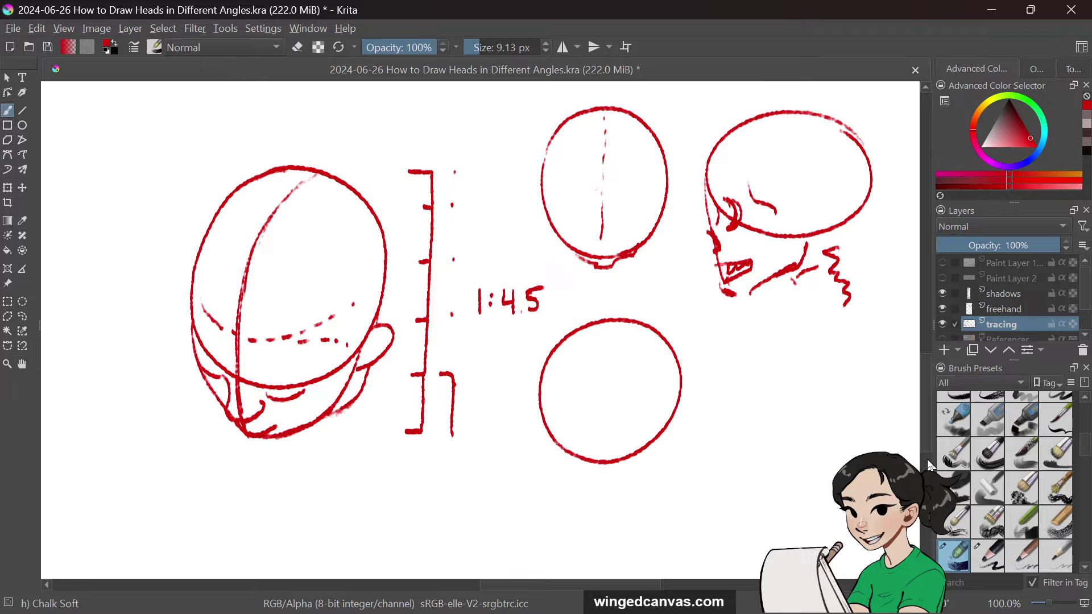
Step: Show the References layer and trace the shoulder lines sloping out from both sides of the head
left_click(941, 338)
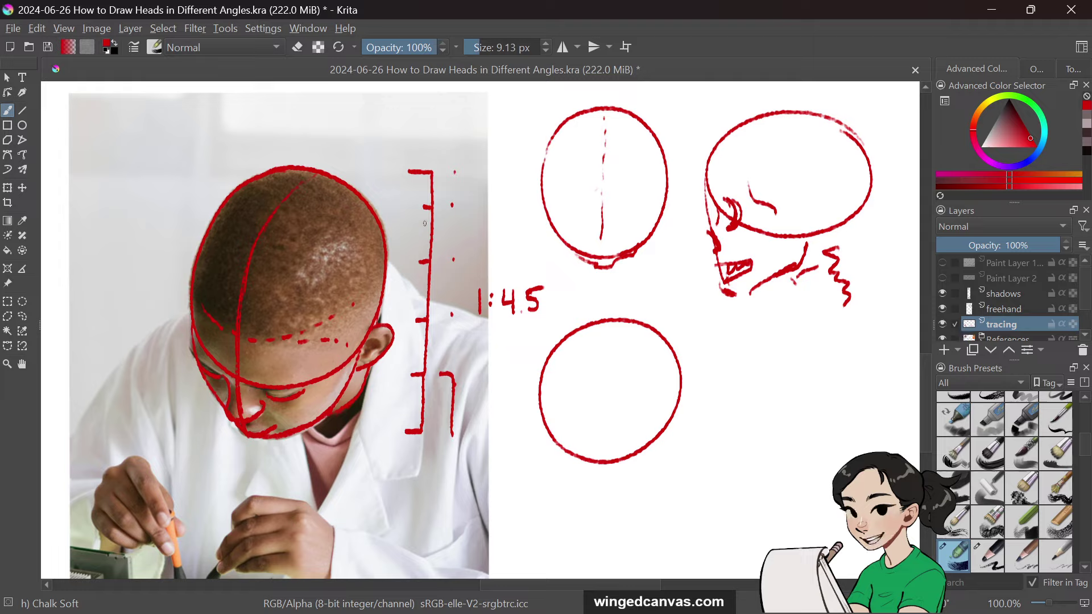
left_click_drag(188, 309, 71, 408)
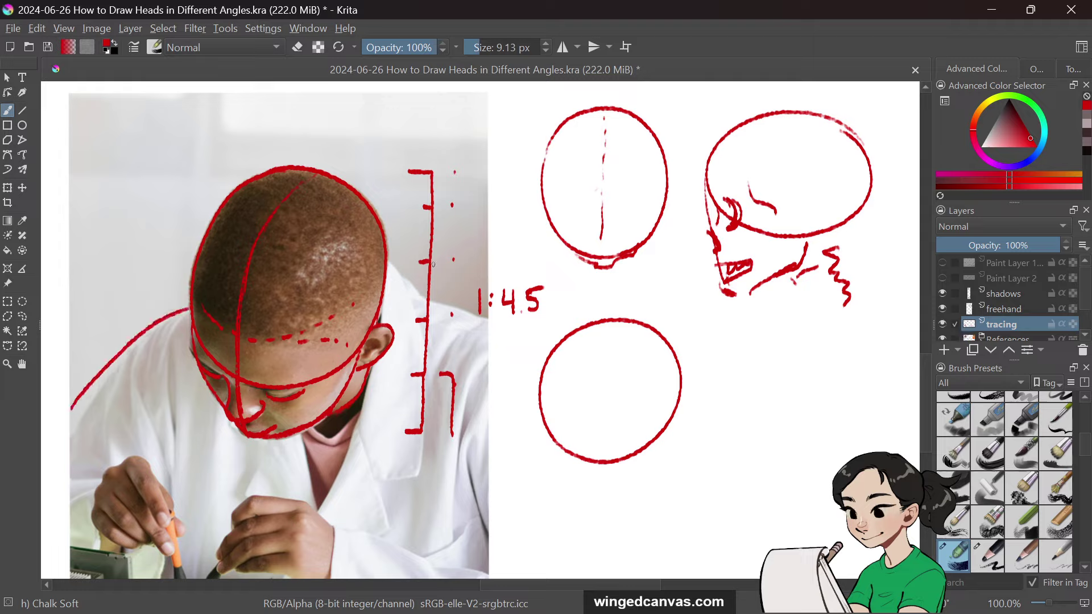
key("ctrl+z")
mouse_move(189, 310)
left_mouse_down()
mouse_move(142, 344)
mouse_move(83, 419)
left_mouse_up()
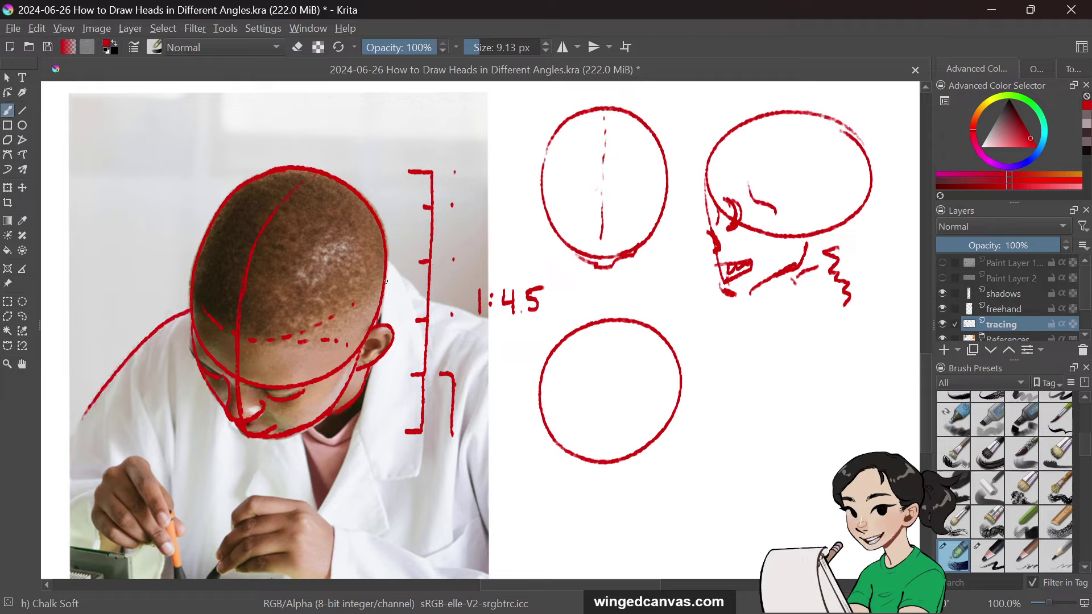
left_click_drag(385, 281, 496, 319)
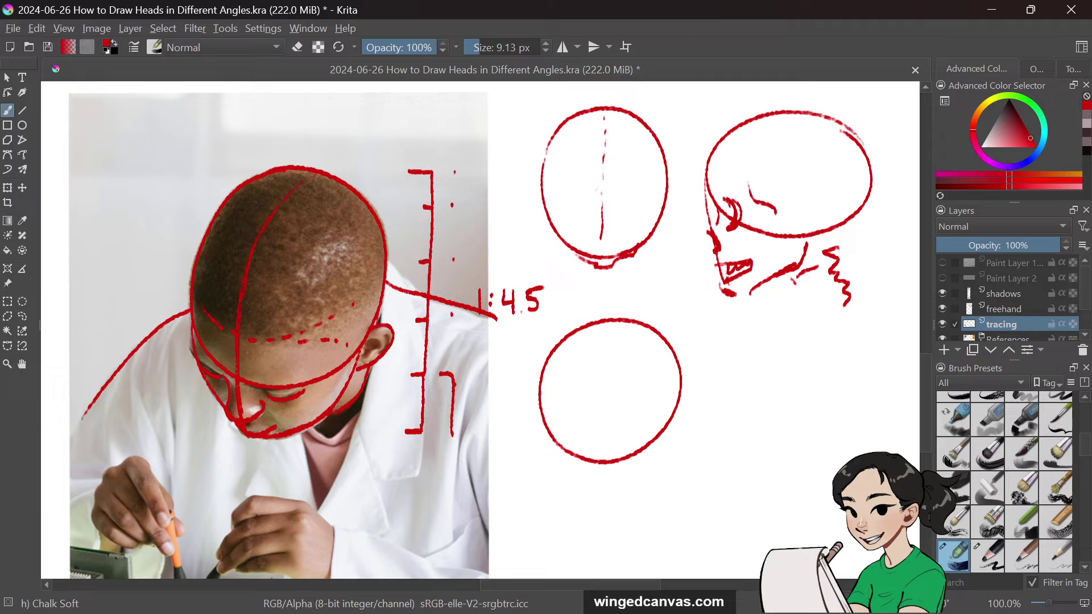
mouse_move(329, 422)
left_mouse_down()
mouse_move(458, 406)
mouse_move(456, 322)
mouse_move(389, 307)
left_mouse_up()
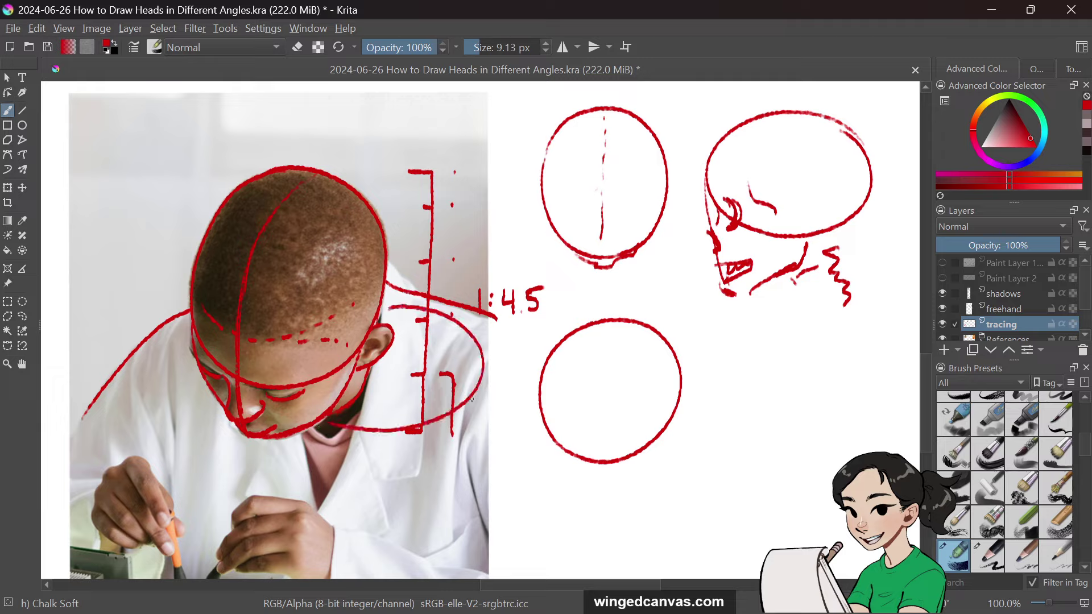
mouse_move(273, 439)
left_mouse_down()
mouse_move(271, 472)
mouse_move(315, 575)
mouse_move(421, 536)
mouse_move(474, 377)
left_mouse_up()
key("ctrl+z")
mouse_move(219, 420)
left_mouse_down()
mouse_move(260, 569)
mouse_move(395, 578)
mouse_move(473, 381)
left_mouse_up()
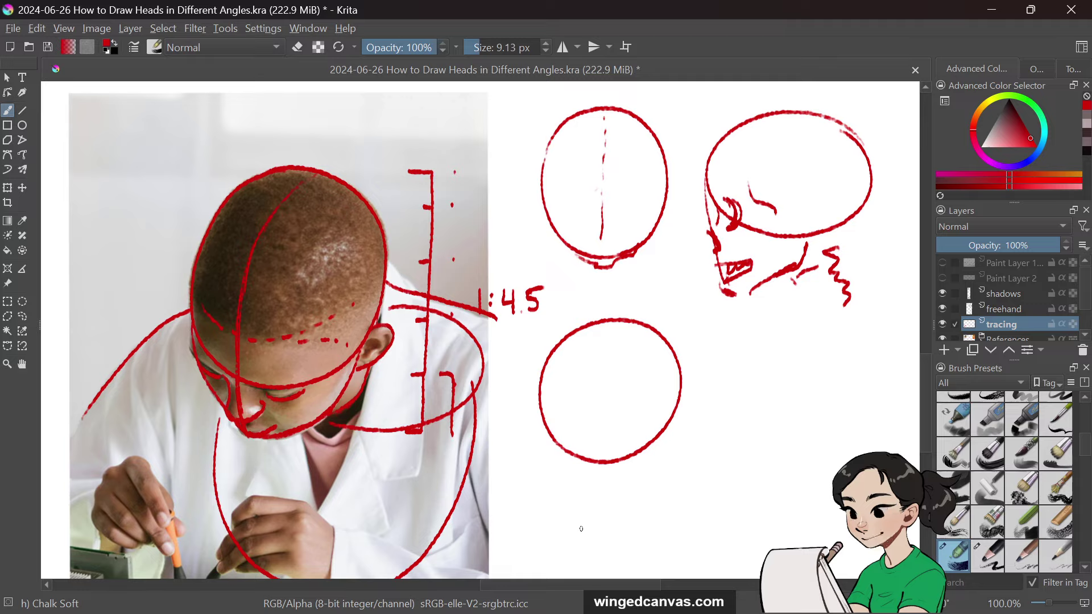
key("ctrl+z")
key("ctrl+z")
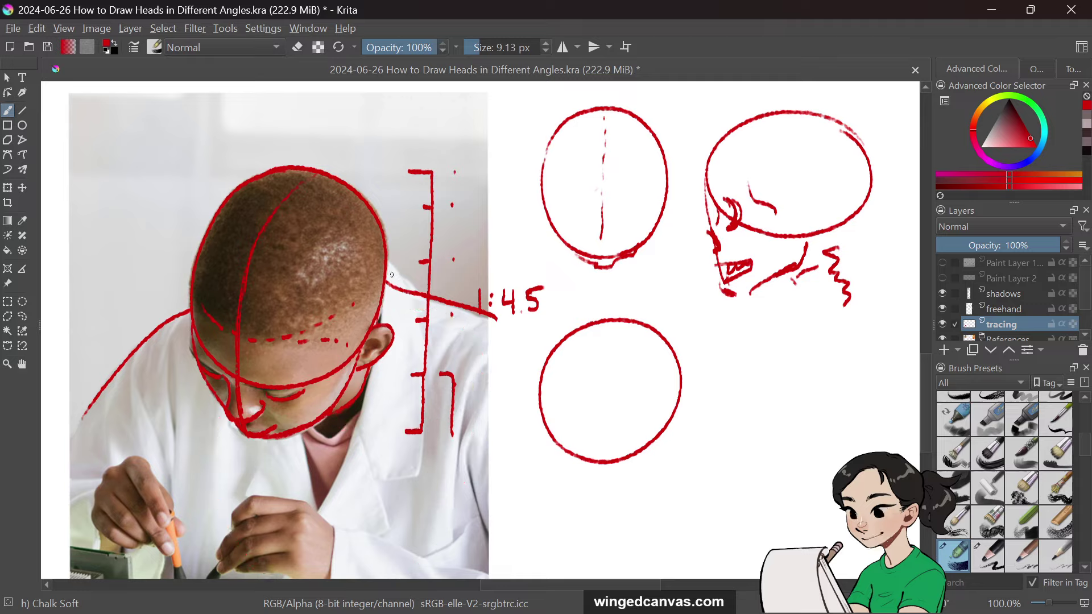
Step: Mark the junction of the head and far shoulder with an arrow, and trace the V-shaped neckline below the chin
left_click_drag(161, 297, 182, 285)
left_click_drag(305, 435, 368, 380)
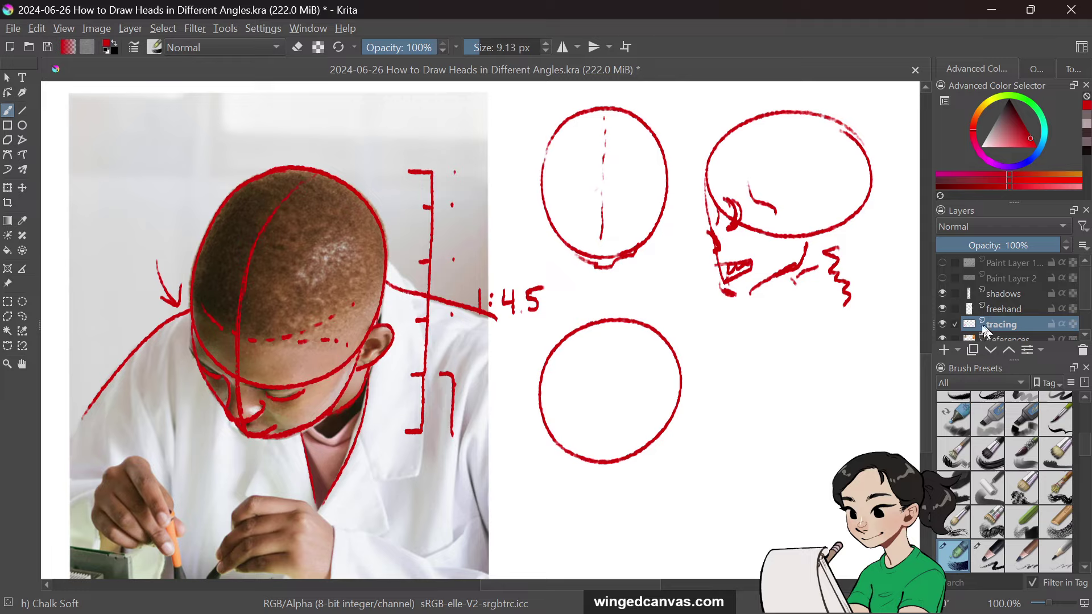
Step: Hide the tracing layer while keeping the References photo visible, and make the freehand layer active with the dark grey brush colour
left_click(943, 338)
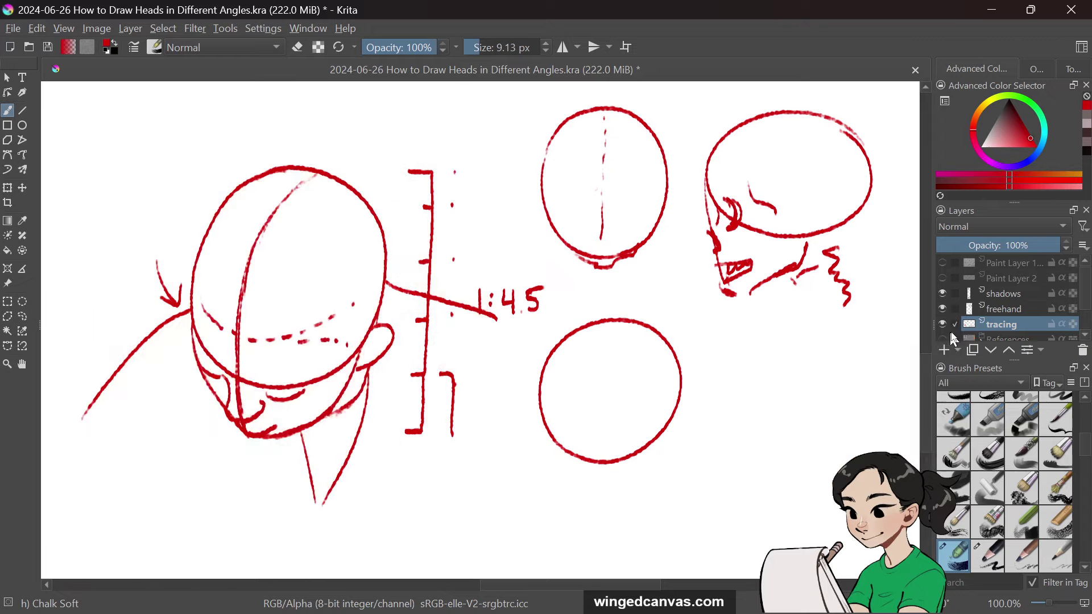
left_click(941, 324)
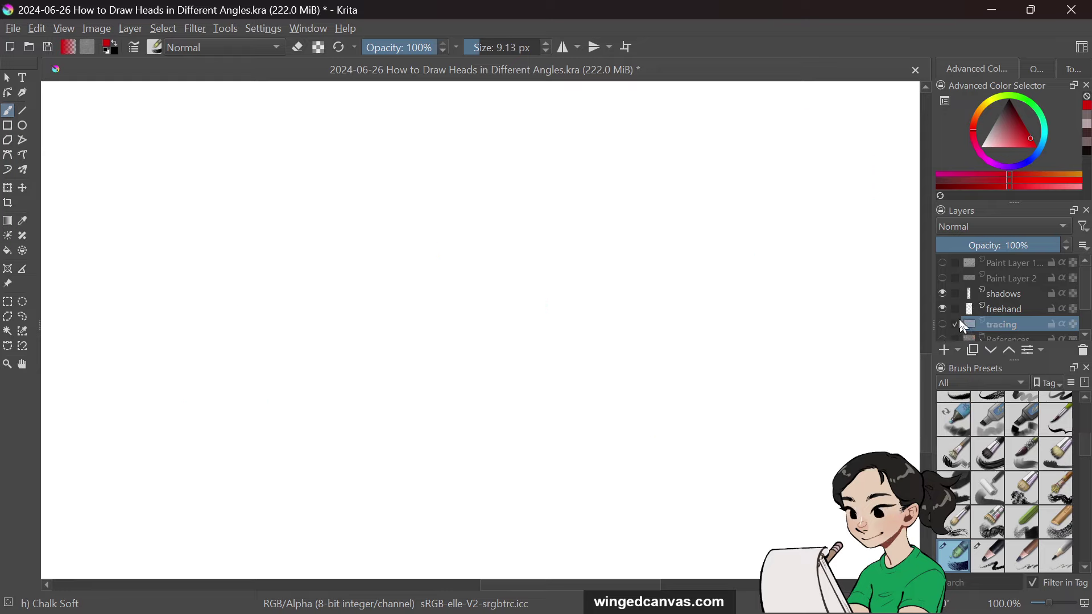
left_click(943, 338)
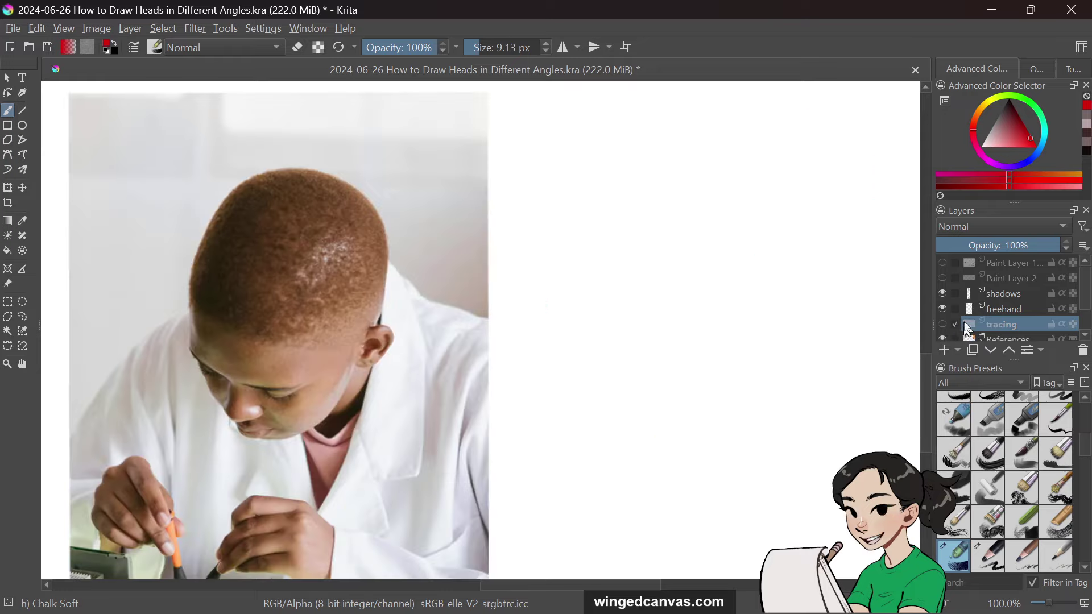
left_click(1017, 308)
key("x")
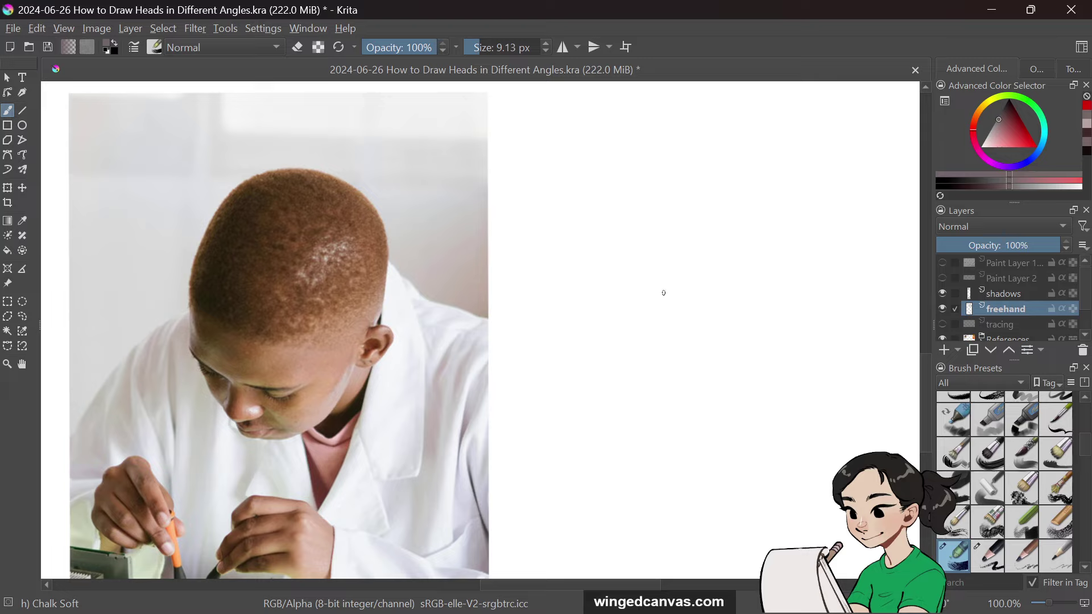
Step: Sketch a large tilted oval for the cranium in the blank area beside the photo
mouse_move(660, 184)
left_mouse_down()
mouse_move(597, 264)
mouse_move(793, 272)
mouse_move(720, 168)
mouse_move(646, 385)
mouse_move(718, 168)
mouse_move(609, 294)
mouse_move(748, 392)
left_mouse_up()
key("ctrl+z")
key("ctrl+z")
mouse_move(718, 164)
left_mouse_down()
mouse_move(799, 227)
mouse_move(748, 391)
left_mouse_up()
key("ctrl+z")
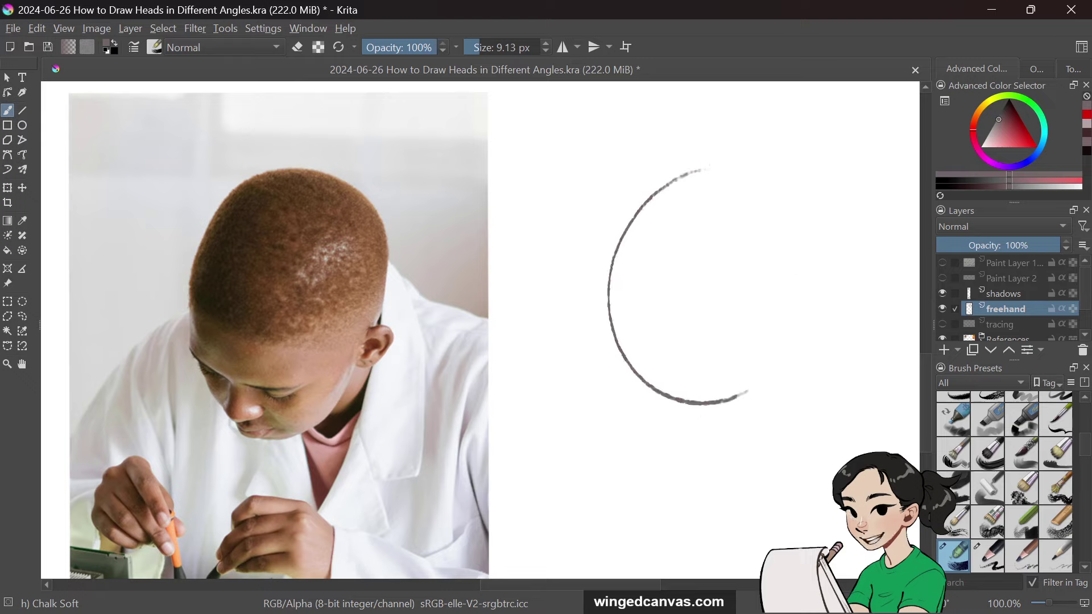
mouse_move(715, 162)
left_mouse_down()
mouse_move(804, 286)
mouse_move(748, 392)
left_mouse_up()
key("ctrl+z")
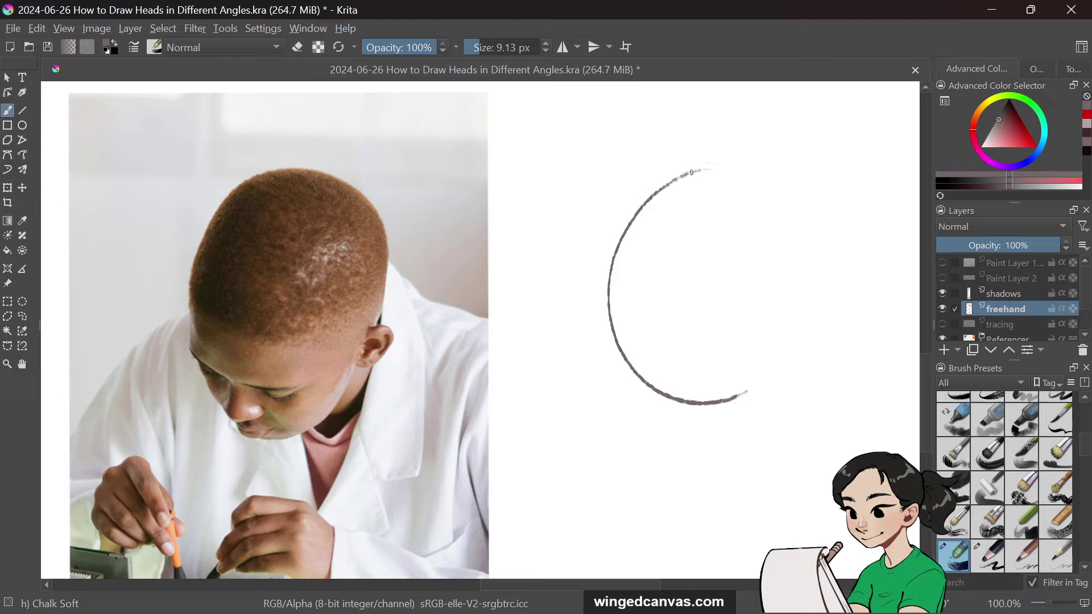
mouse_move(690, 169)
left_mouse_down()
mouse_move(788, 180)
mouse_move(819, 284)
mouse_move(739, 395)
left_mouse_up()
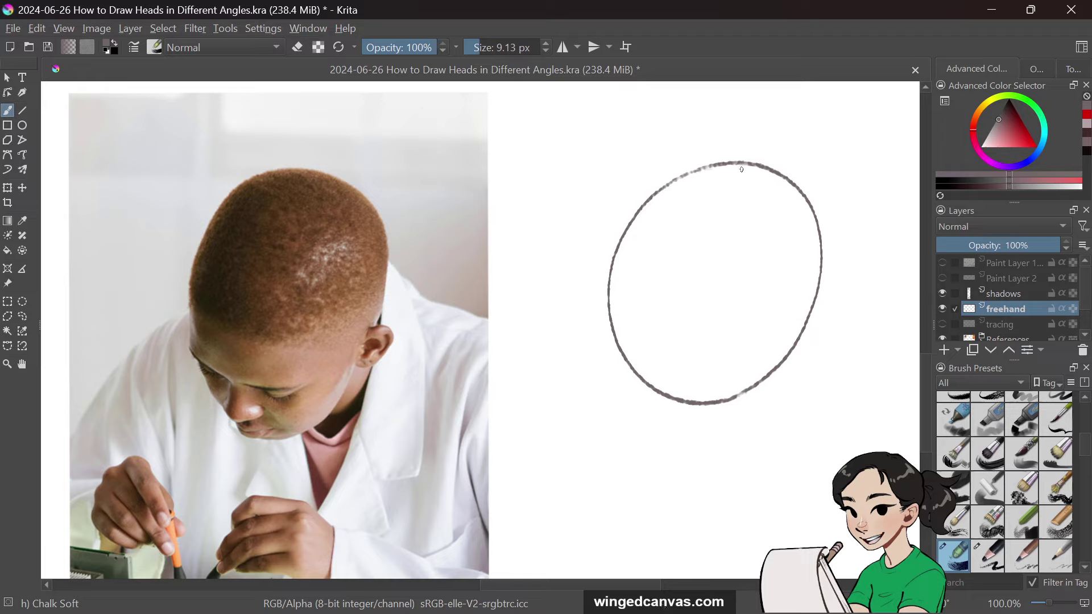
Step: Draw the curved centre line from the crown down past the oval, and mark the chin level with a short stroke
mouse_move(739, 172)
left_mouse_down()
mouse_move(660, 293)
mouse_move(649, 404)
mouse_move(657, 457)
left_mouse_up()
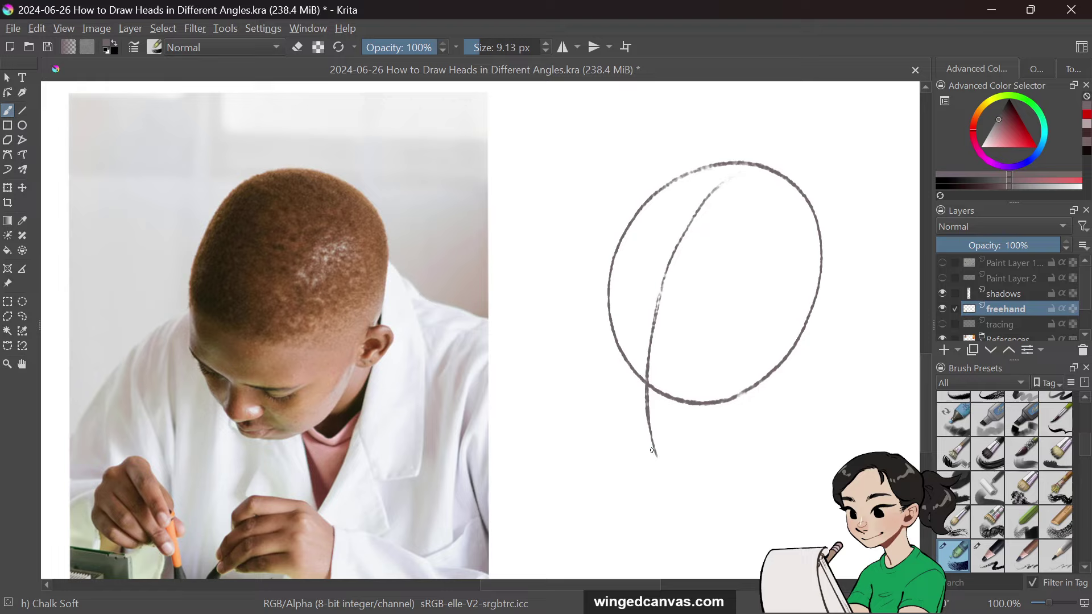
left_click_drag(646, 443, 665, 449)
mouse_move(607, 292)
left_mouse_down()
mouse_move(614, 395)
mouse_move(655, 448)
left_mouse_up()
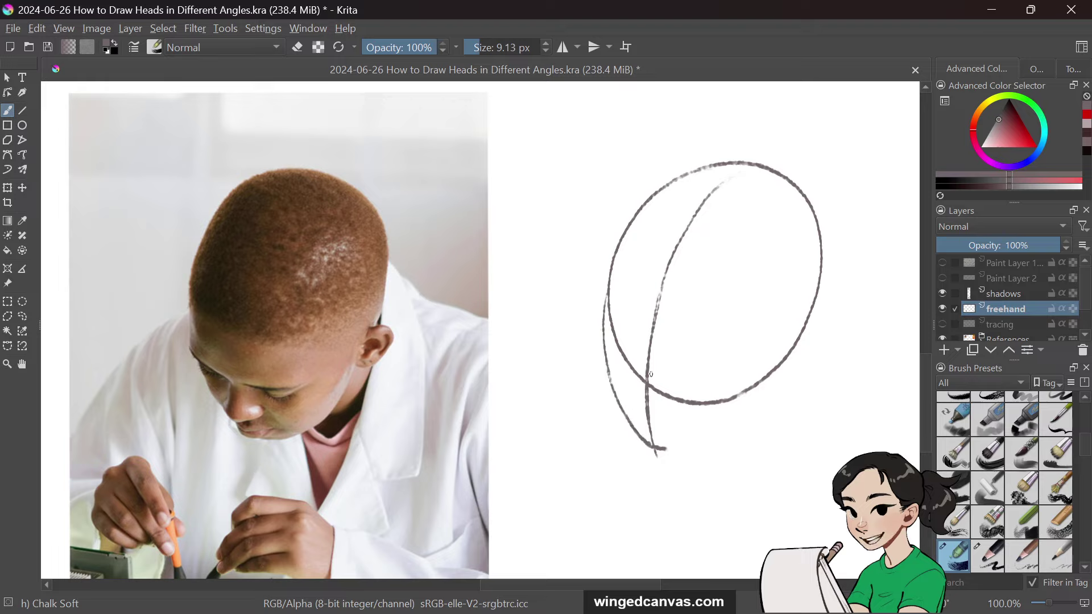
mouse_move(183, 289)
left_mouse_down()
mouse_move(185, 358)
mouse_move(241, 439)
left_mouse_up()
key("ctrl+z")
mouse_move(184, 290)
left_mouse_down()
mouse_move(185, 356)
mouse_move(244, 437)
left_mouse_up()
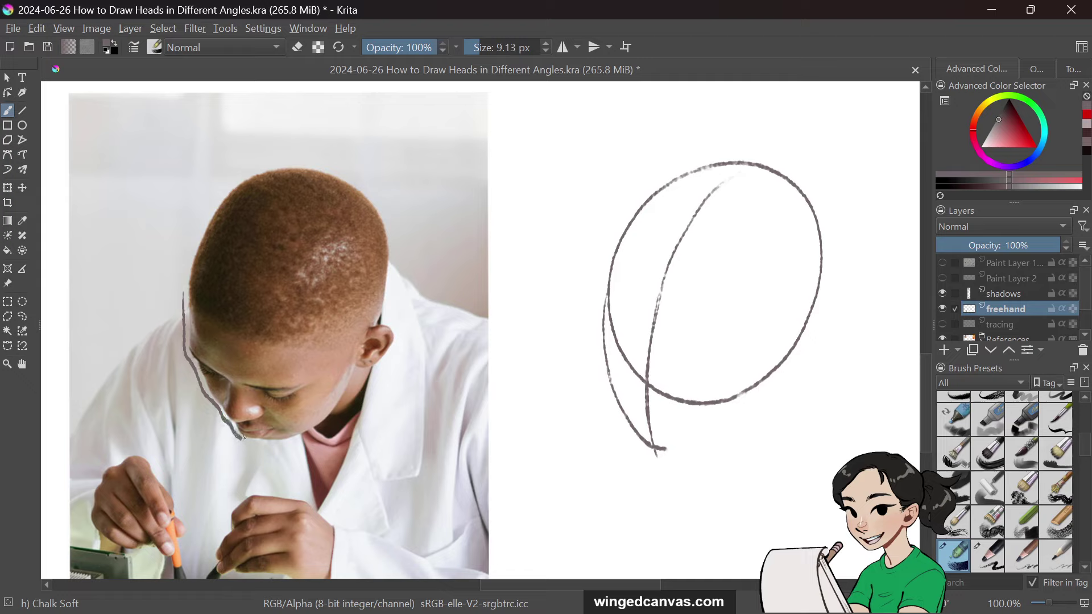
mouse_move(579, 295)
left_mouse_down()
mouse_move(595, 423)
mouse_move(624, 476)
left_mouse_up()
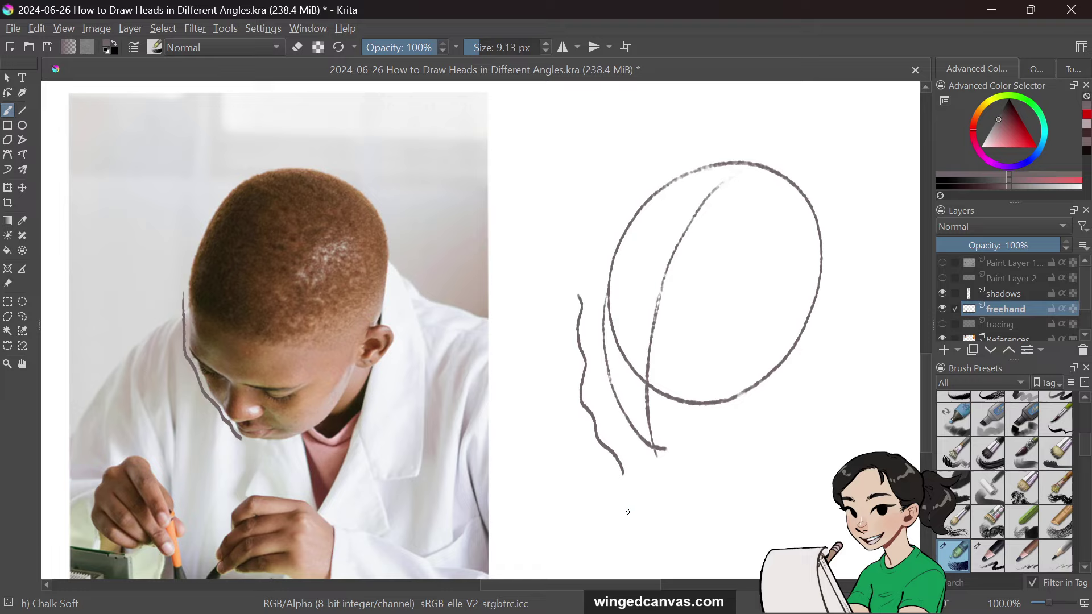
key("ctrl+z")
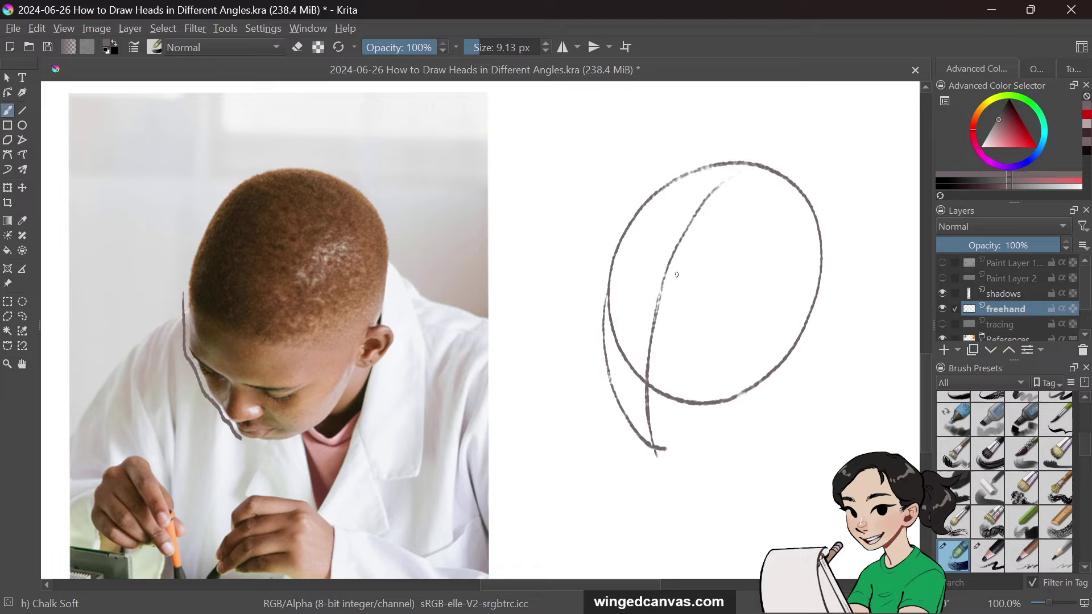
key("ctrl+z")
key("ctrl+z")
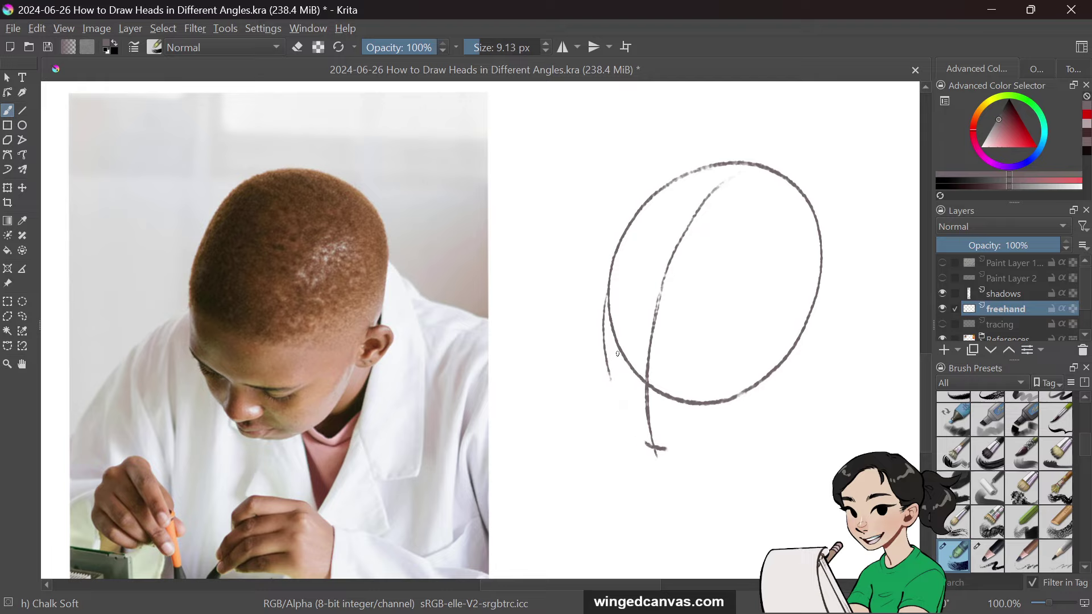
key("ctrl+z")
Step: Draw the far side of the face from the oval's edge down to the chin, and start the chin's underside
left_click_drag(608, 285, 614, 398)
key("ctrl+z")
mouse_move(607, 284)
left_mouse_down()
mouse_move(614, 384)
mouse_move(645, 438)
left_mouse_up()
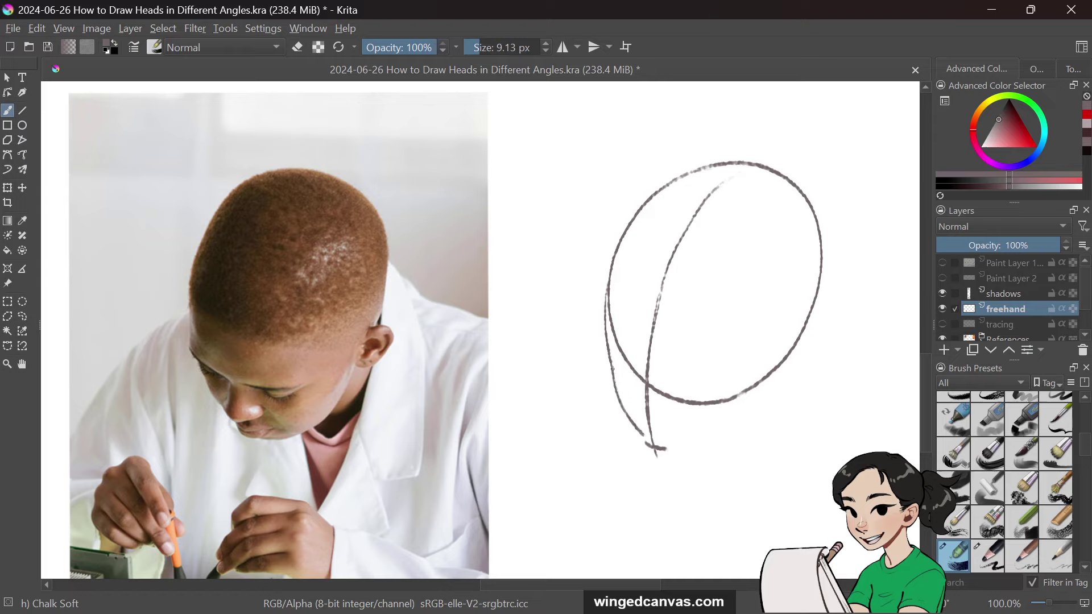
left_click_drag(616, 386, 654, 445)
left_click_drag(654, 443, 682, 442)
Step: Draw the near side of the face from the cranium's edge curving down to join the chin
left_click_drag(774, 400, 799, 345)
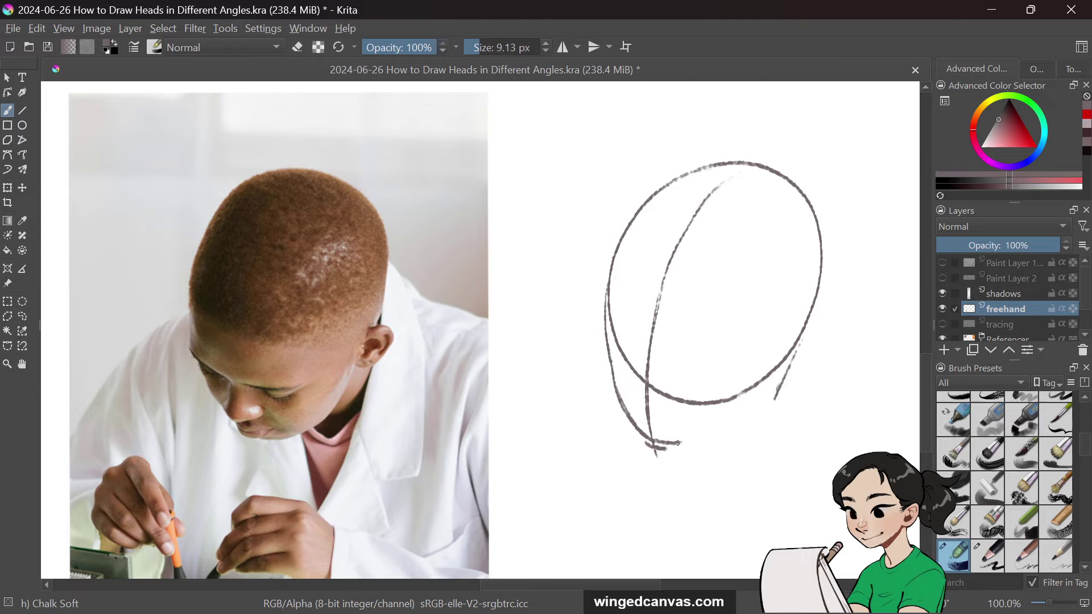
left_click_drag(667, 442, 724, 440)
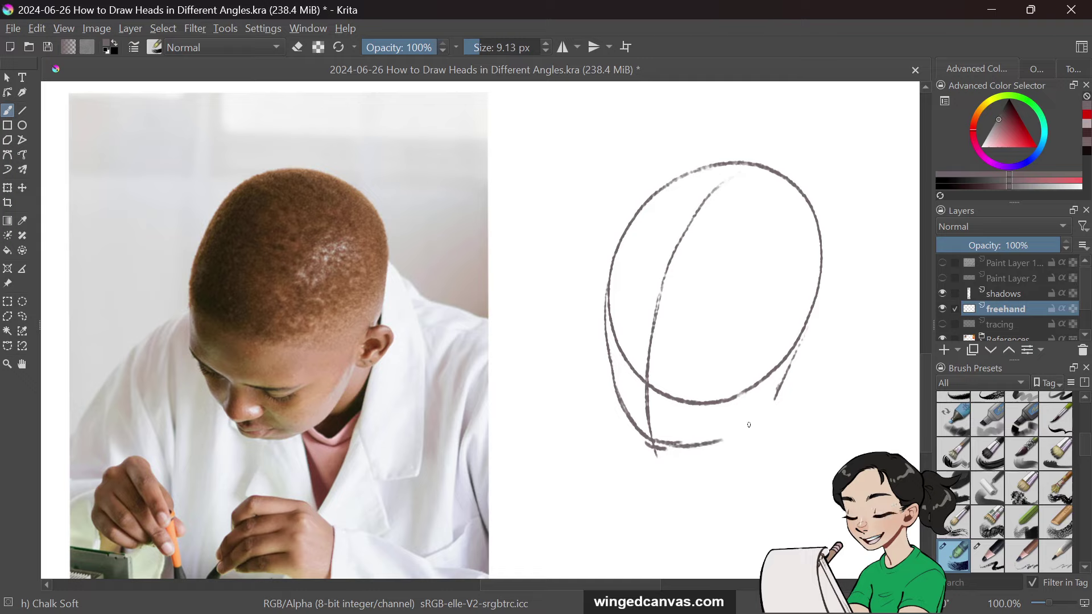
left_click_drag(773, 398, 724, 438)
left_click_drag(773, 397, 715, 443)
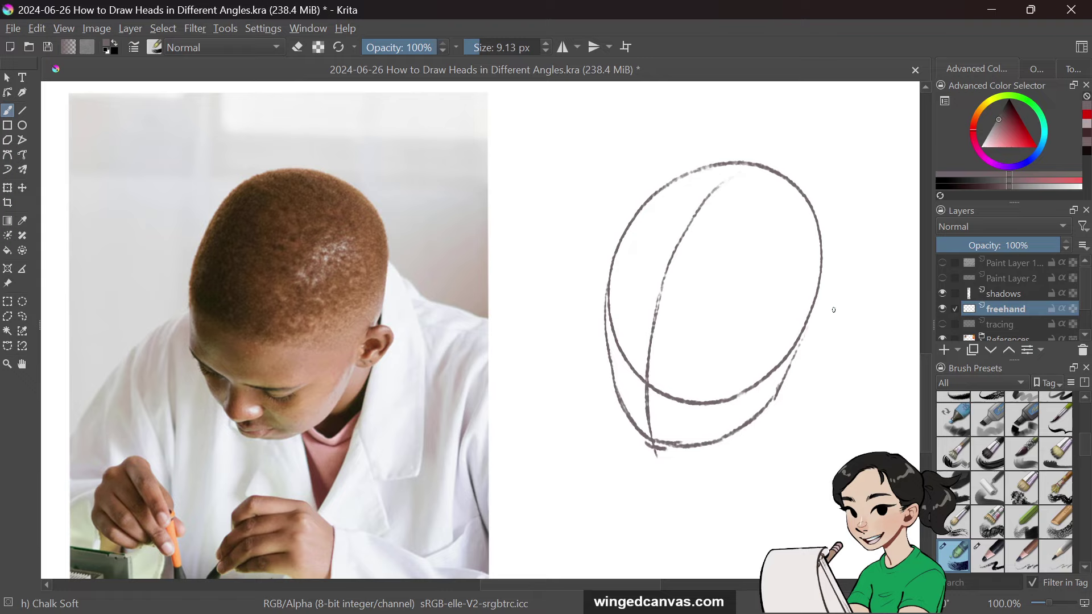
Step: Outline the near ear against the cranium's lower edge, and draw the jaw corner curving down from beneath it
mouse_move(807, 321)
left_mouse_down()
mouse_move(842, 323)
mouse_move(817, 364)
left_mouse_up()
key("ctrl+z")
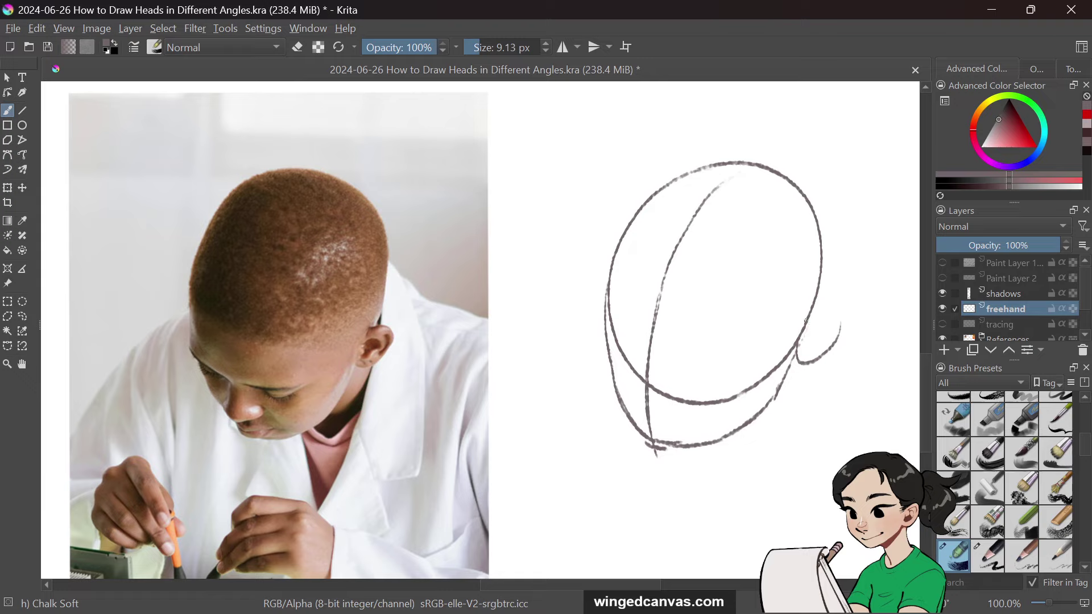
mouse_move(806, 320)
left_mouse_down()
mouse_move(823, 308)
mouse_move(836, 337)
left_mouse_up()
left_click_drag(743, 429, 764, 424)
left_click_drag(811, 364, 761, 428)
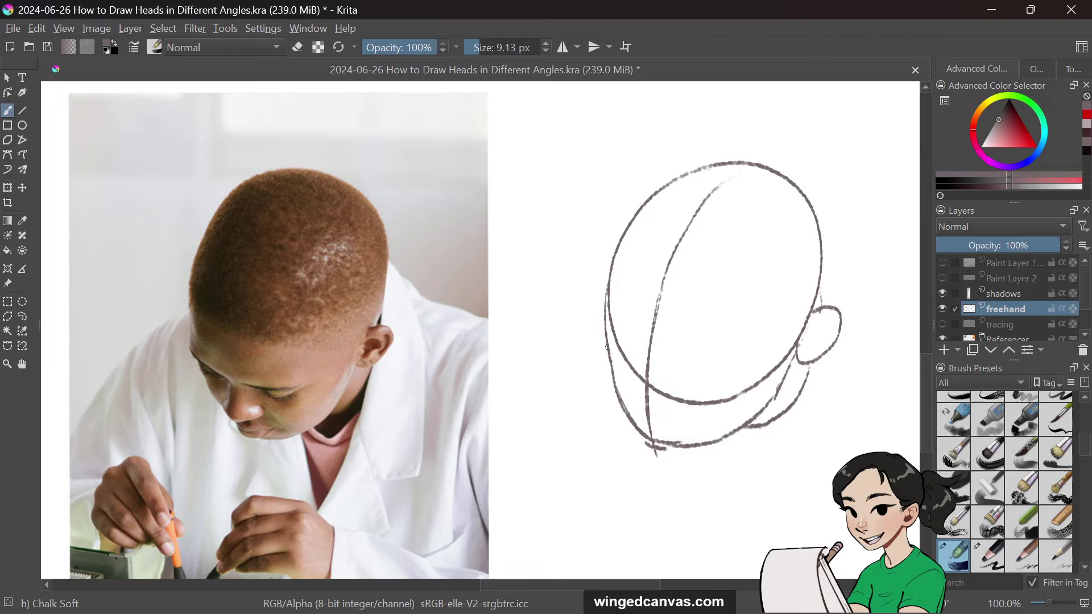
Step: Draw both eyebrows across the base of the cranium, with the lowered eyes just beneath them
mouse_move(628, 369)
left_mouse_down()
mouse_move(611, 351)
mouse_move(624, 366)
mouse_move(709, 397)
mouse_move(681, 389)
mouse_move(731, 387)
left_mouse_up()
left_click_drag(663, 390, 694, 389)
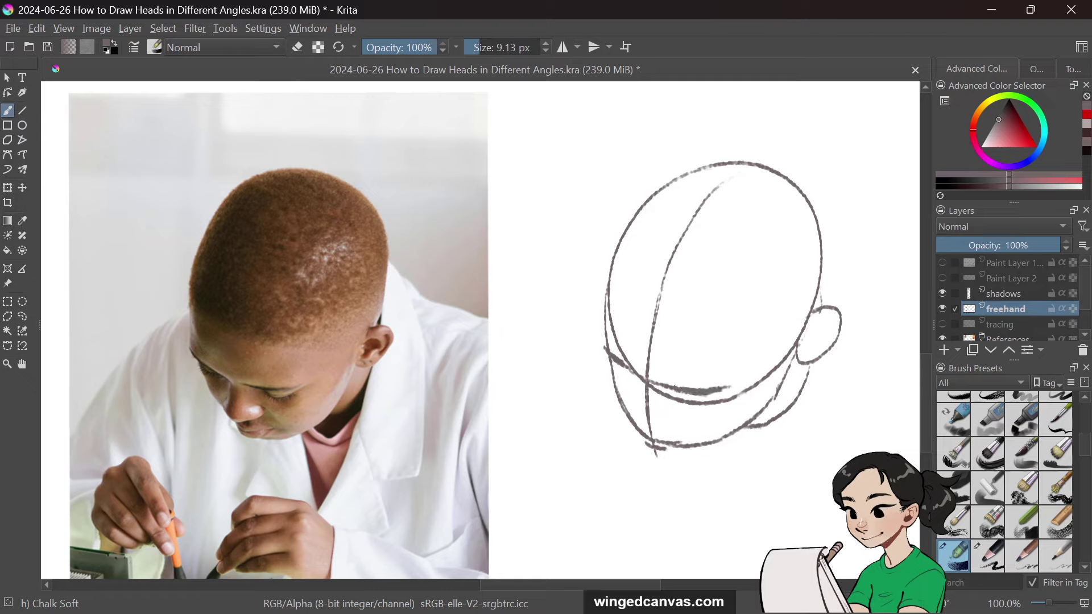
mouse_move(613, 364)
left_mouse_down()
mouse_move(712, 405)
mouse_move(685, 394)
mouse_move(723, 387)
left_mouse_up()
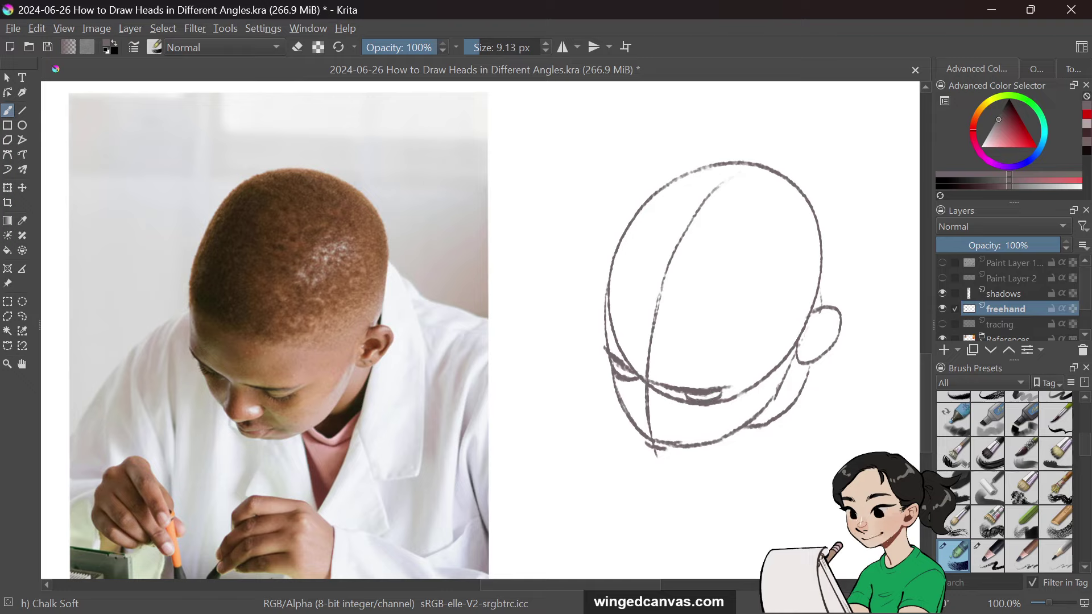
Step: Draw the foreshortened nose across the centre line, and the mouth tucked close beneath it at the chin
mouse_move(637, 381)
left_mouse_down()
mouse_move(640, 423)
mouse_move(671, 424)
mouse_move(642, 428)
left_mouse_up()
key("ctrl+z")
left_click_drag(674, 411, 680, 417)
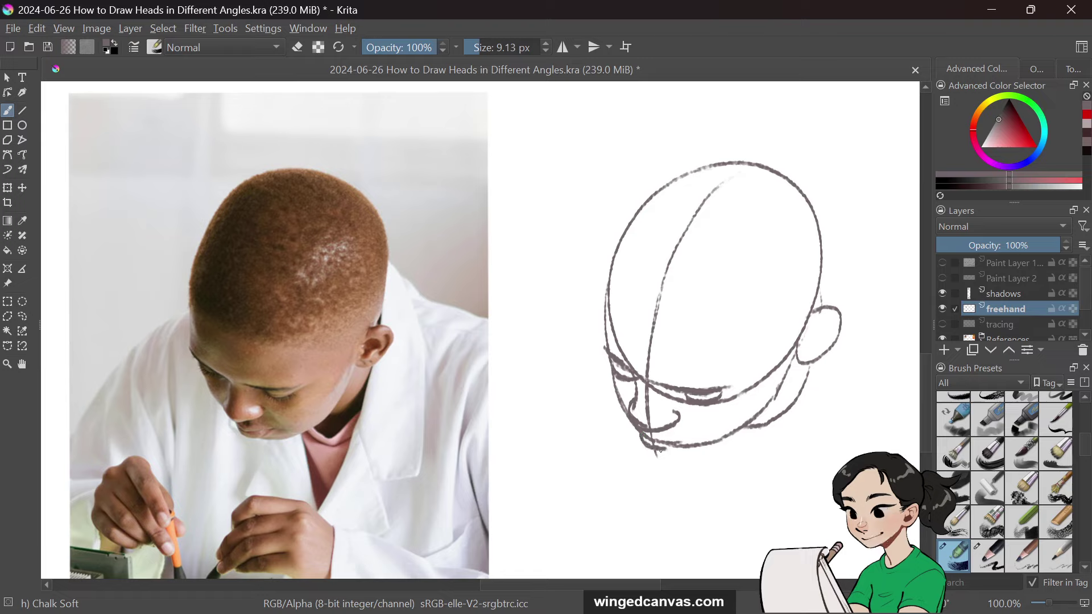
left_click_drag(660, 451, 682, 443)
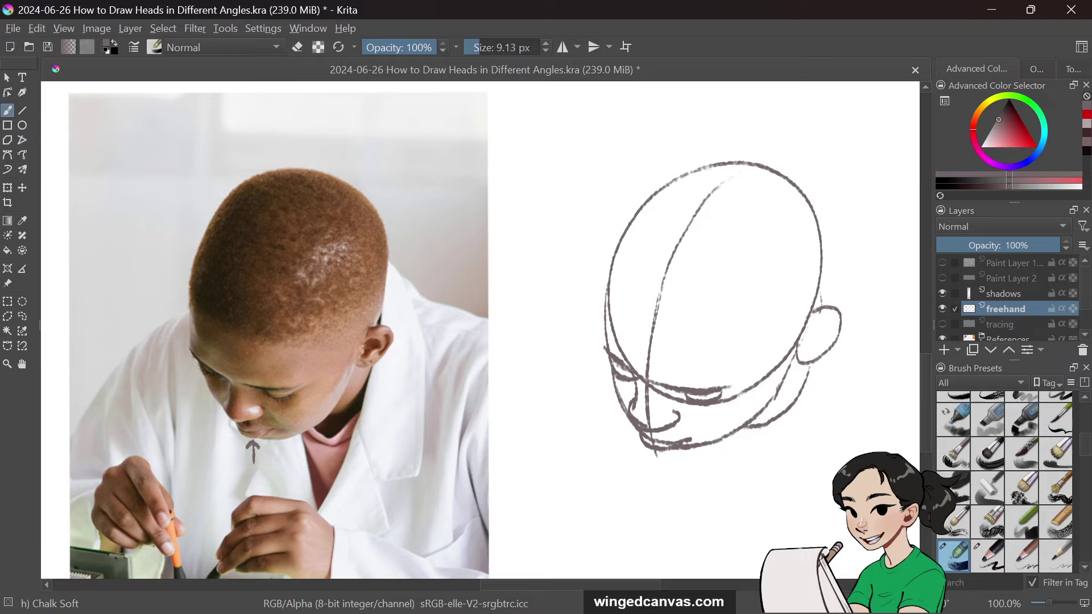
Step: Add the inner folds of the ear, extend the near eyebrow outward, and refine the head contour above the ear
mouse_move(804, 343)
left_mouse_down()
mouse_move(820, 328)
mouse_move(829, 340)
left_mouse_up()
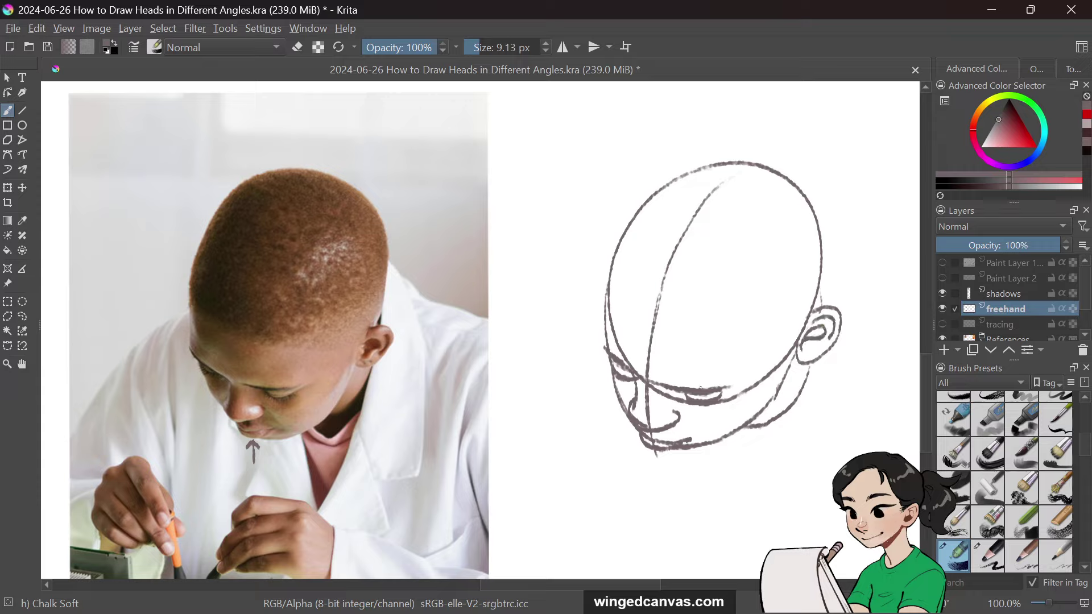
left_click_drag(700, 389, 739, 380)
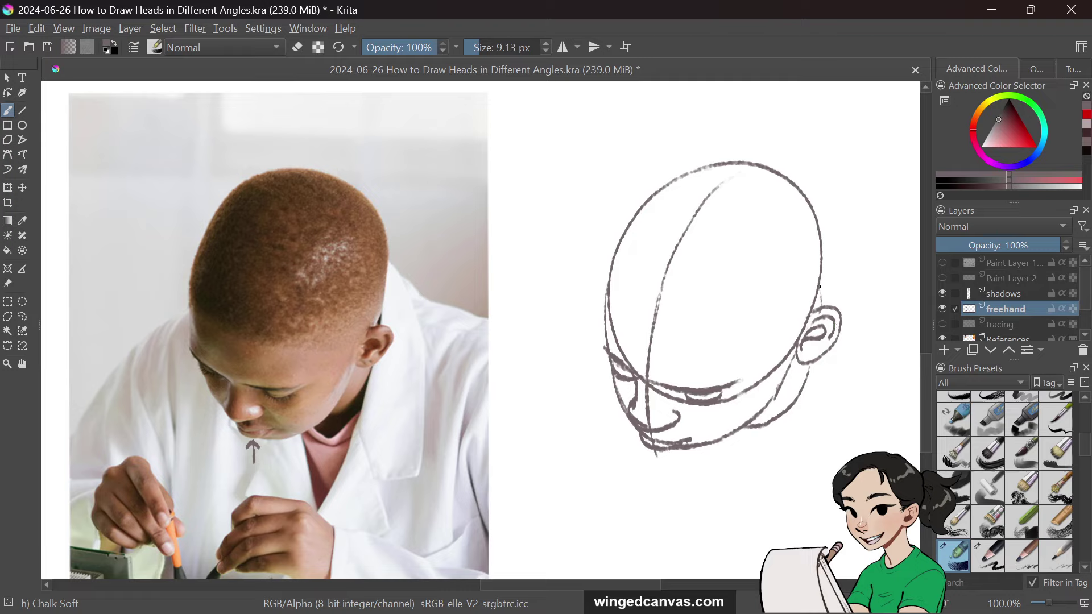
left_click_drag(820, 285, 819, 302)
Step: Draw both shoulder lines sloping down and outward from behind the sides of the freehand head
mouse_move(604, 287)
left_mouse_down()
mouse_move(539, 325)
mouse_move(486, 395)
left_mouse_up()
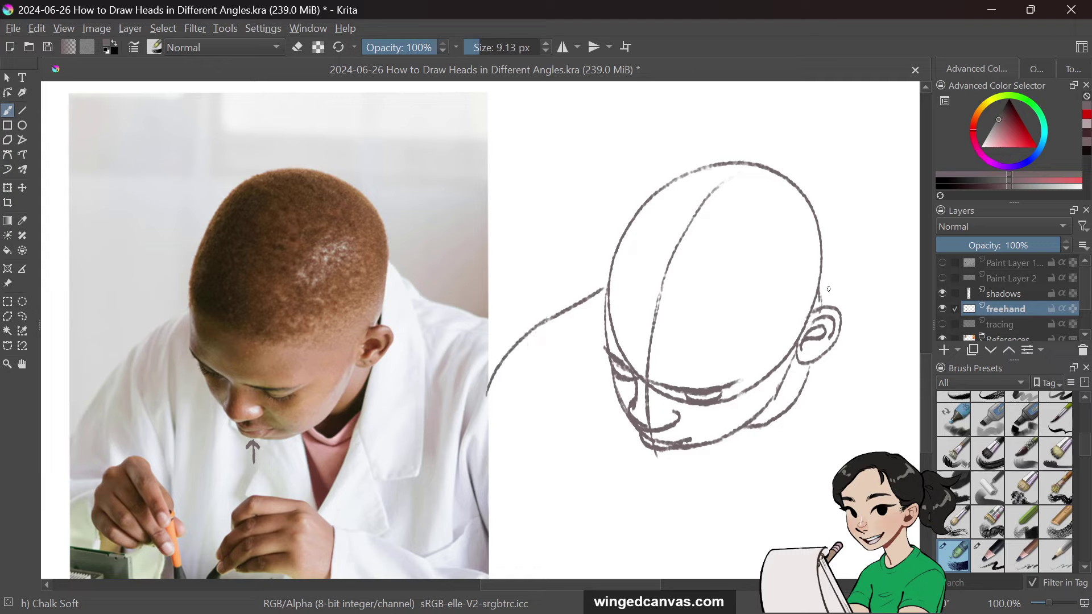
left_click_drag(822, 280, 918, 344)
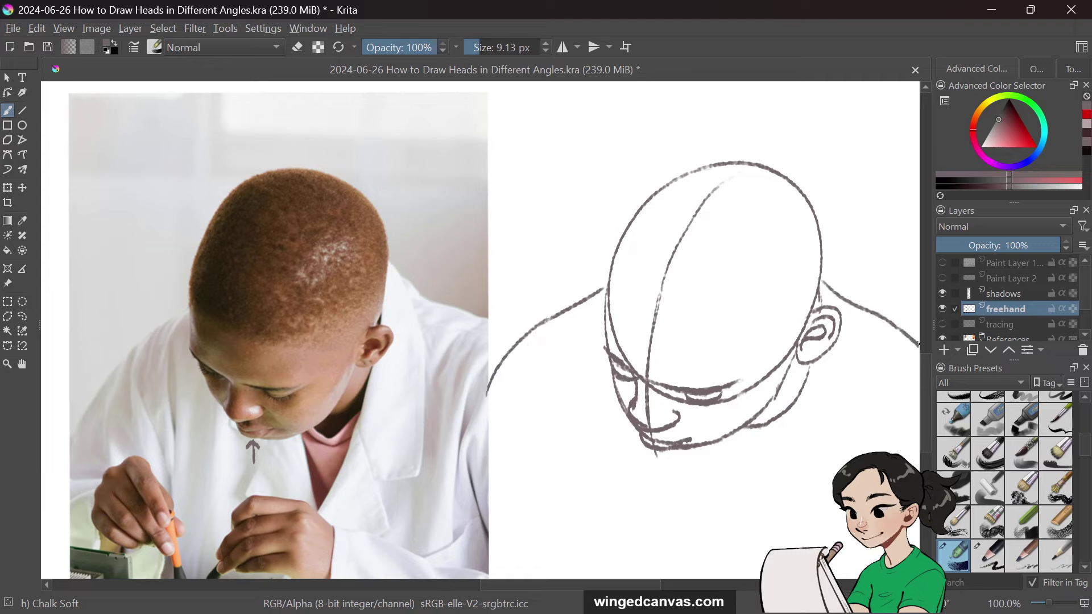
Step: Compare the freehand sketch with the red tracing by toggling the tracing layer, with the reference photo hidden meanwhile
left_click(943, 339)
left_click(943, 324)
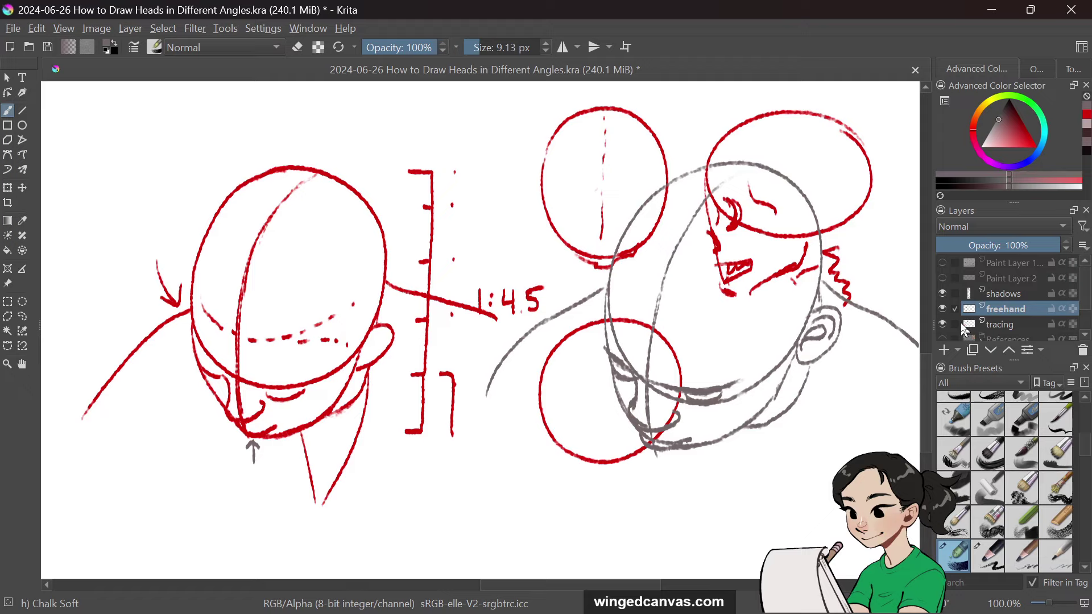
left_click(942, 324)
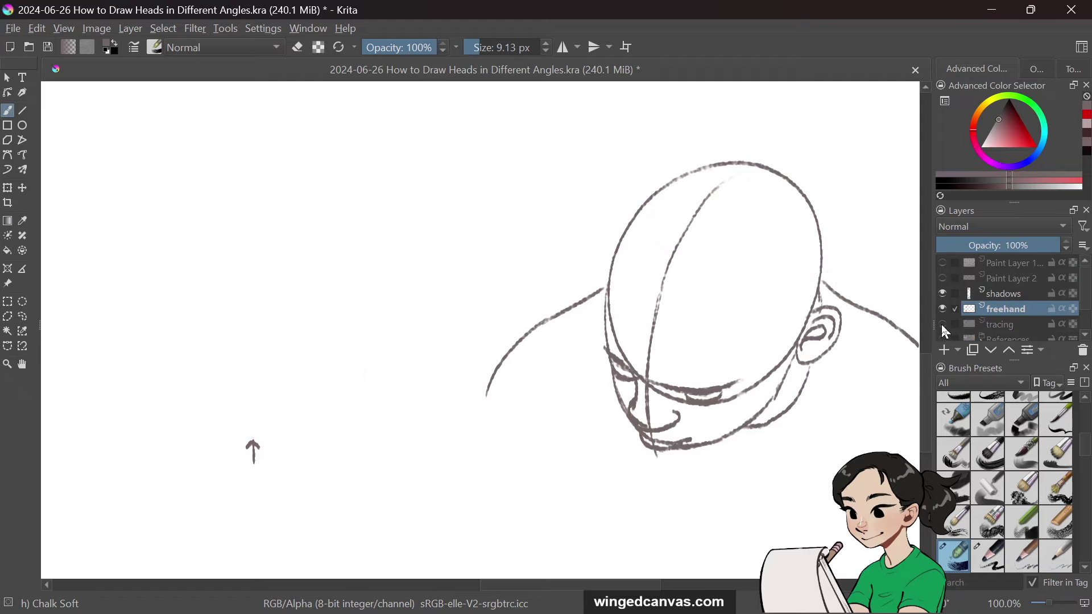
left_click(942, 324)
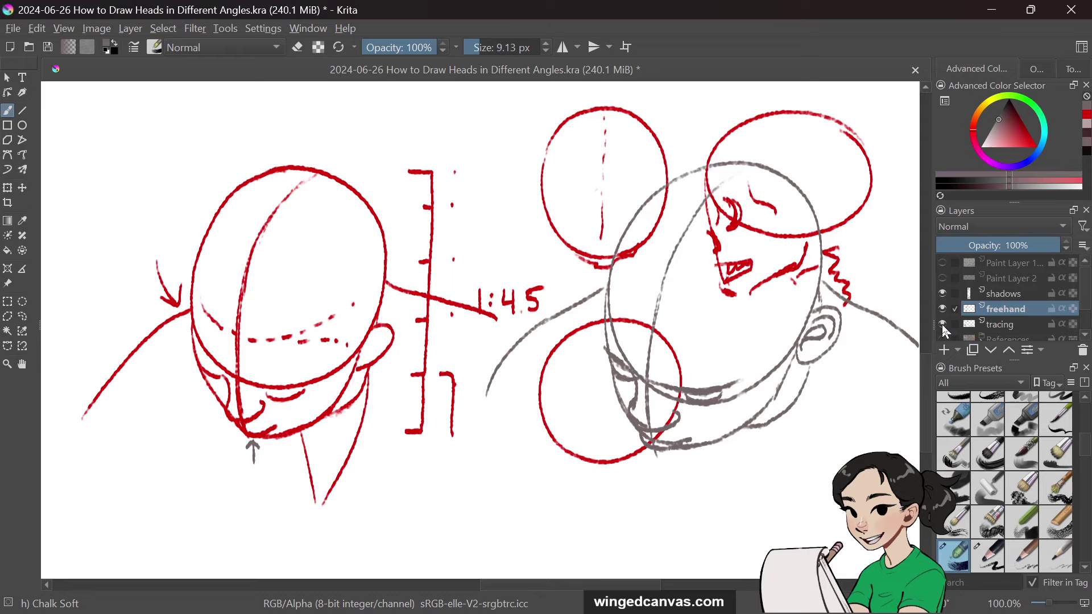
left_click(941, 324)
left_click(942, 323)
left_click(943, 323)
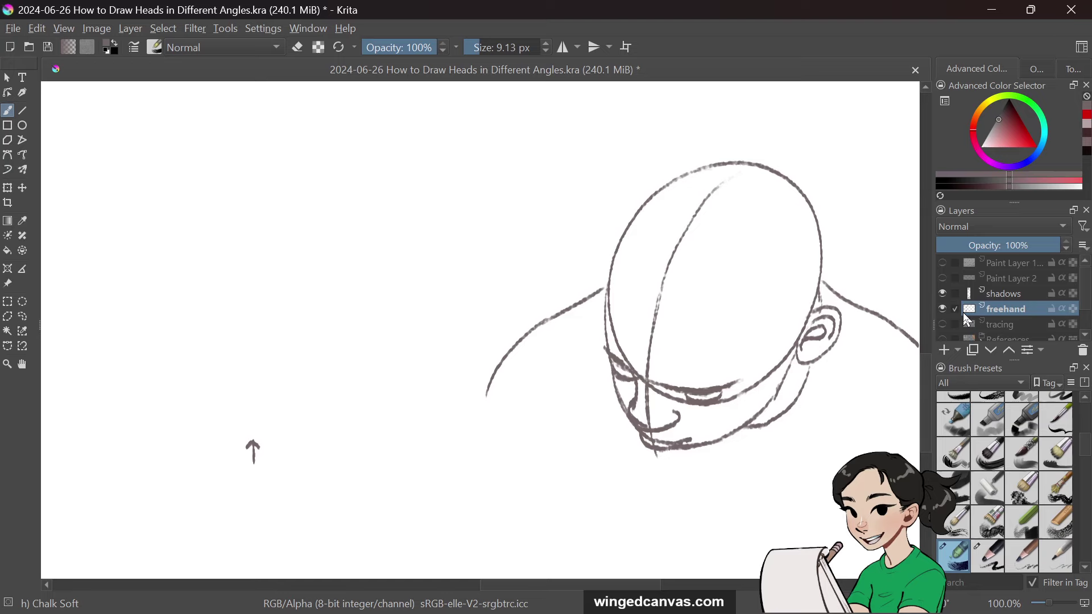
left_click(942, 339)
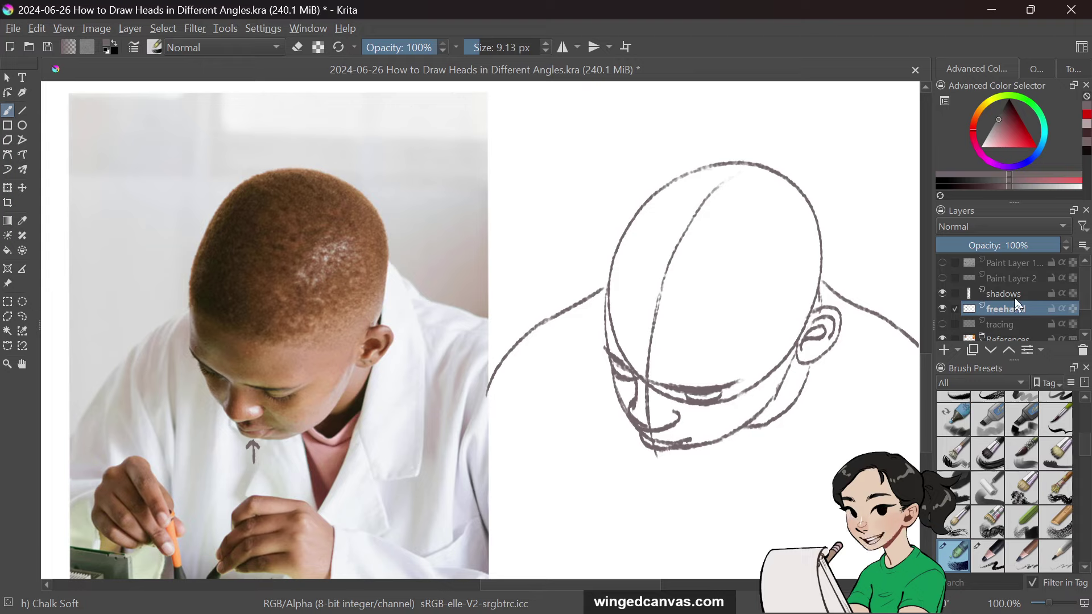
Step: On the shadows layer, begin shading the cranium's upper far edge in light mauve with a 51.96 px brush
left_click(1033, 294)
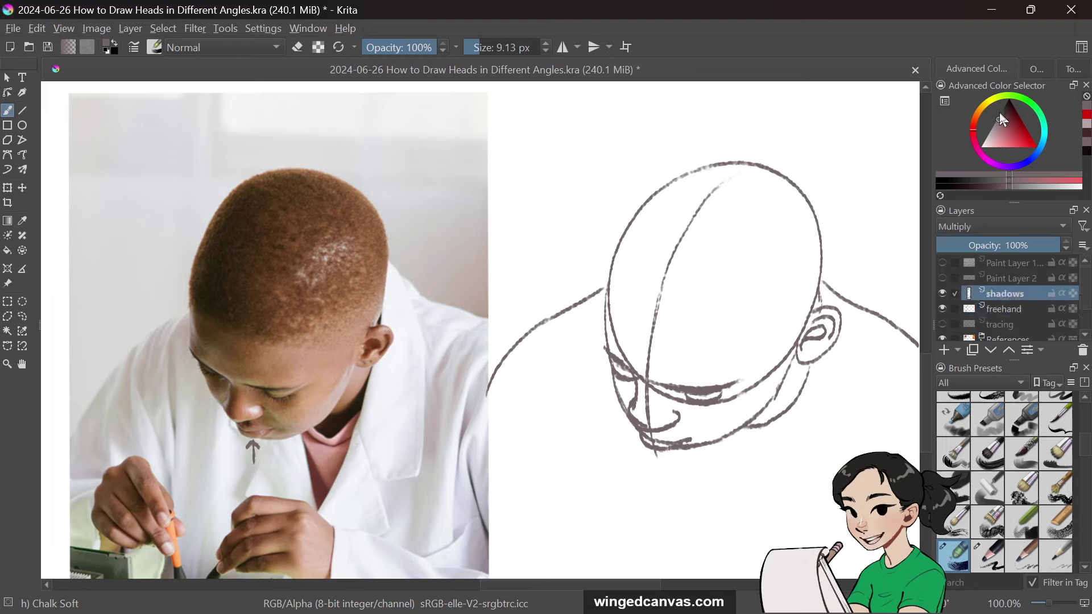
left_click(1087, 132)
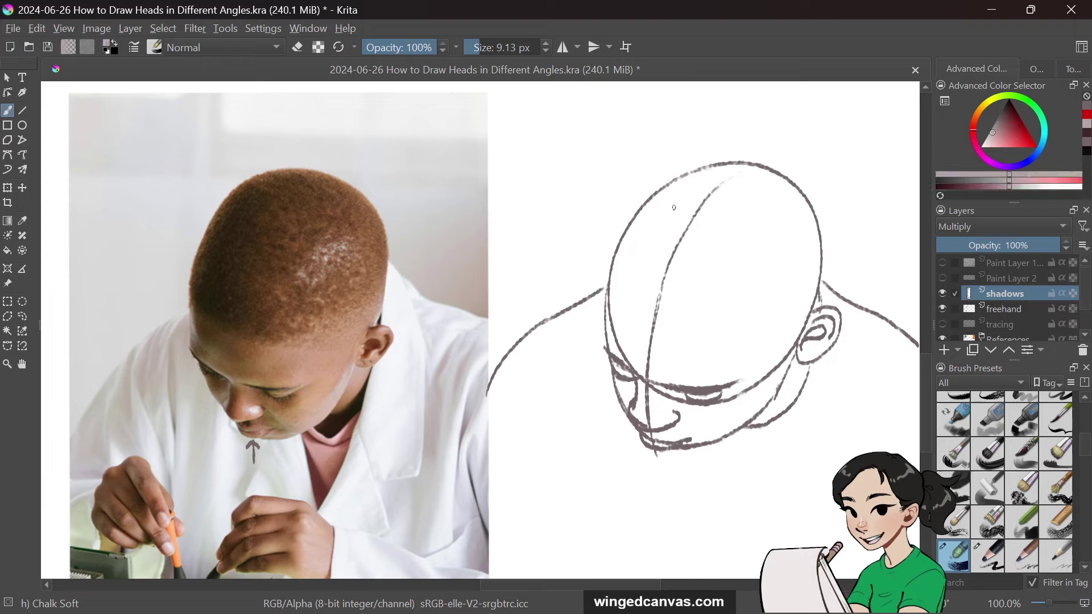
left_click(500, 47)
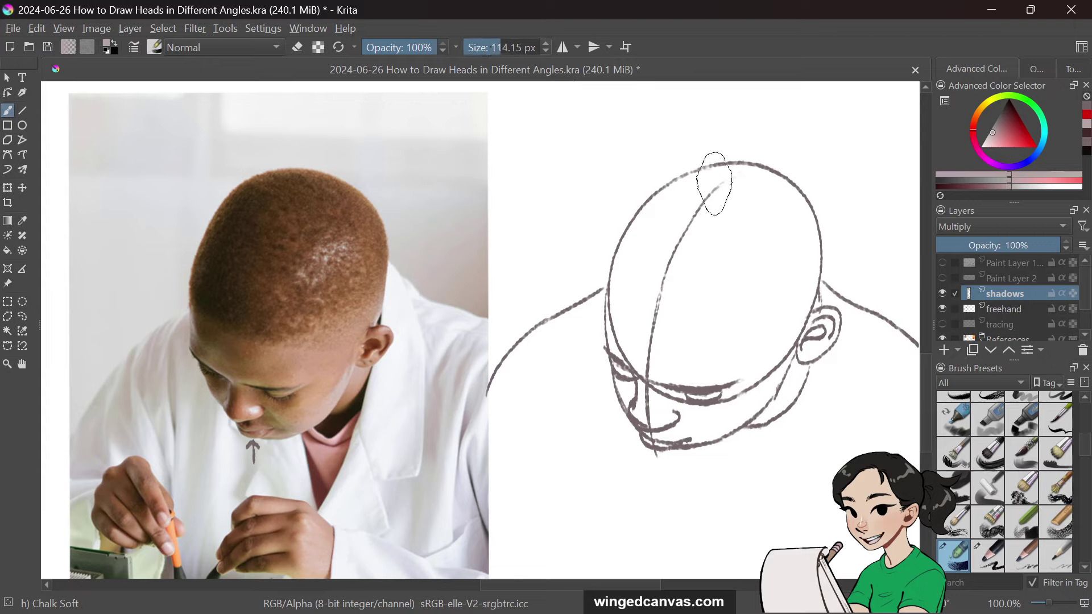
mouse_move(501, 48)
left_mouse_down()
mouse_move(483, 47)
mouse_move(497, 49)
left_mouse_up()
mouse_move(721, 180)
left_mouse_down()
mouse_move(653, 214)
mouse_move(628, 244)
mouse_move(682, 203)
mouse_move(659, 281)
mouse_move(626, 293)
mouse_move(652, 317)
left_mouse_up()
key("ctrl+z")
key("ctrl+z")
key("ctrl+z")
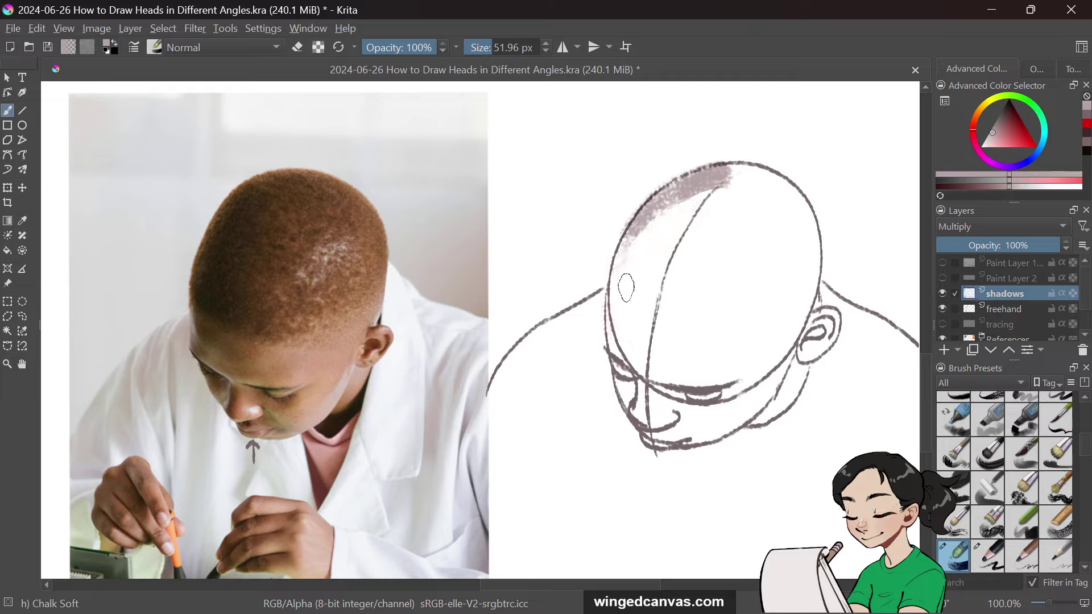
Step: Fill the rest of the cranium down to the hairline with light mauve tone, and shade the inside of the ear
mouse_move(620, 292)
left_mouse_down()
mouse_move(660, 339)
mouse_move(682, 344)
left_mouse_up()
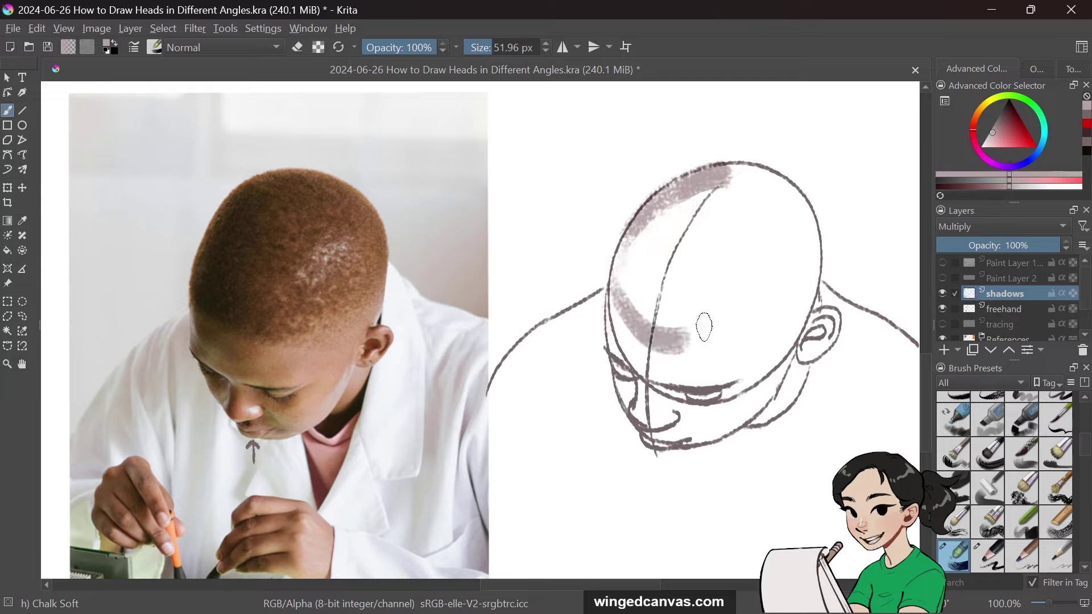
key("ctrl+z")
mouse_move(617, 287)
left_mouse_down()
mouse_move(649, 332)
mouse_move(700, 335)
mouse_move(745, 316)
mouse_move(788, 276)
left_mouse_up()
mouse_move(711, 182)
left_mouse_down()
mouse_move(707, 215)
mouse_move(638, 304)
mouse_move(652, 297)
mouse_move(663, 318)
mouse_move(708, 314)
mouse_move(756, 199)
mouse_move(706, 220)
mouse_move(743, 179)
mouse_move(729, 183)
mouse_move(760, 183)
mouse_move(711, 251)
mouse_move(745, 251)
mouse_move(773, 186)
mouse_move(768, 198)
mouse_move(732, 177)
mouse_move(789, 247)
mouse_move(765, 178)
mouse_move(783, 284)
mouse_move(801, 232)
mouse_move(793, 304)
mouse_move(814, 237)
mouse_move(749, 309)
mouse_move(805, 250)
mouse_move(803, 231)
mouse_move(753, 295)
mouse_move(771, 283)
mouse_move(776, 208)
mouse_move(747, 203)
mouse_move(703, 228)
mouse_move(701, 266)
mouse_move(652, 217)
mouse_move(661, 227)
mouse_move(673, 197)
mouse_move(627, 317)
mouse_move(670, 199)
mouse_move(697, 284)
mouse_move(622, 287)
mouse_move(644, 310)
mouse_move(641, 341)
mouse_move(750, 326)
mouse_move(711, 343)
mouse_move(720, 345)
mouse_move(809, 300)
mouse_move(794, 336)
mouse_move(819, 271)
mouse_move(786, 354)
mouse_move(819, 355)
left_mouse_up()
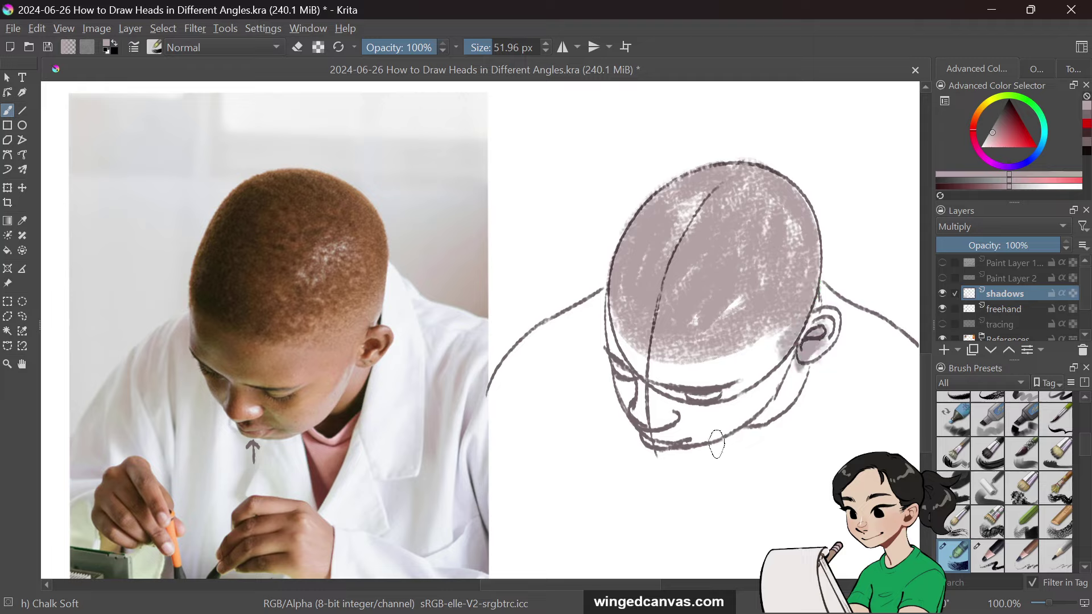
Step: Shade the far eye socket, then use a 13.63 px brush under the nose, around the mouth, and along the far temple and jaw
mouse_move(613, 367)
left_mouse_down()
mouse_move(626, 396)
mouse_move(626, 383)
mouse_move(725, 389)
mouse_move(741, 460)
mouse_move(666, 415)
mouse_move(640, 399)
left_mouse_up()
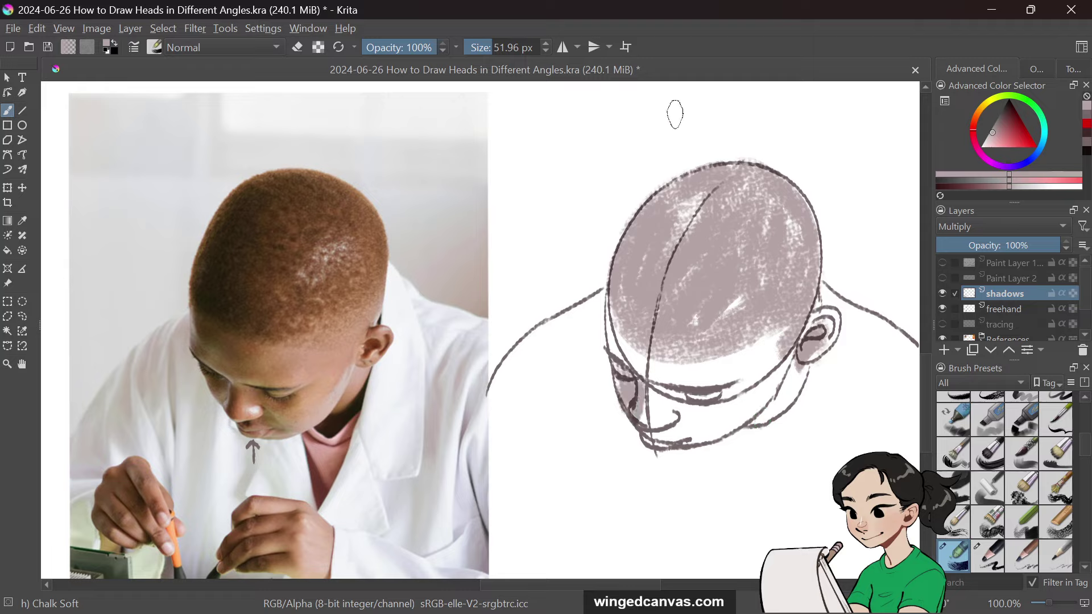
left_click(481, 49)
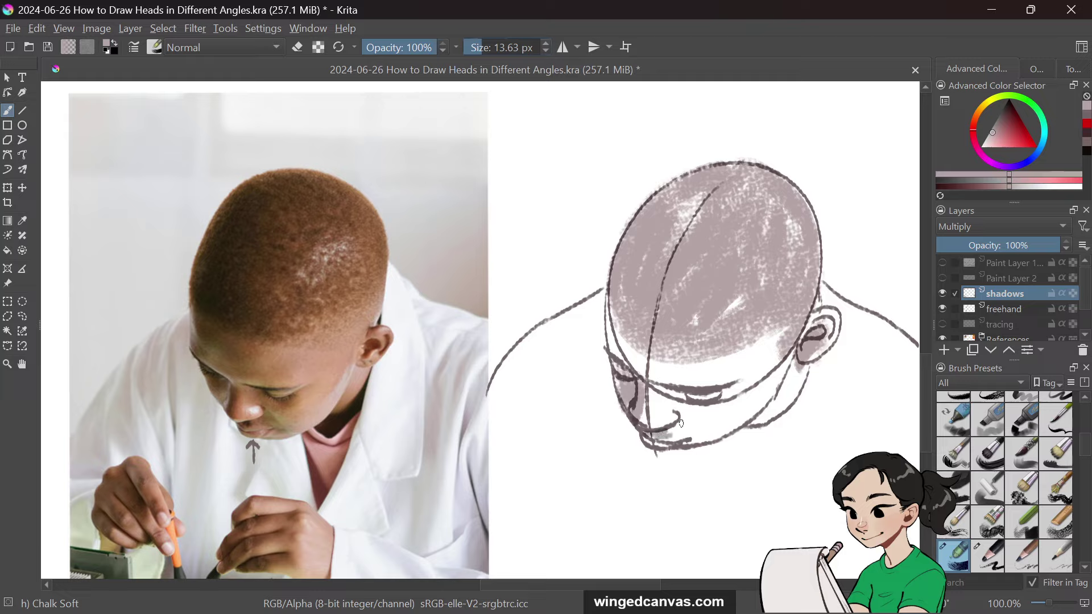
mouse_move(682, 423)
left_mouse_down()
mouse_move(674, 437)
mouse_move(685, 442)
mouse_move(662, 441)
left_mouse_up()
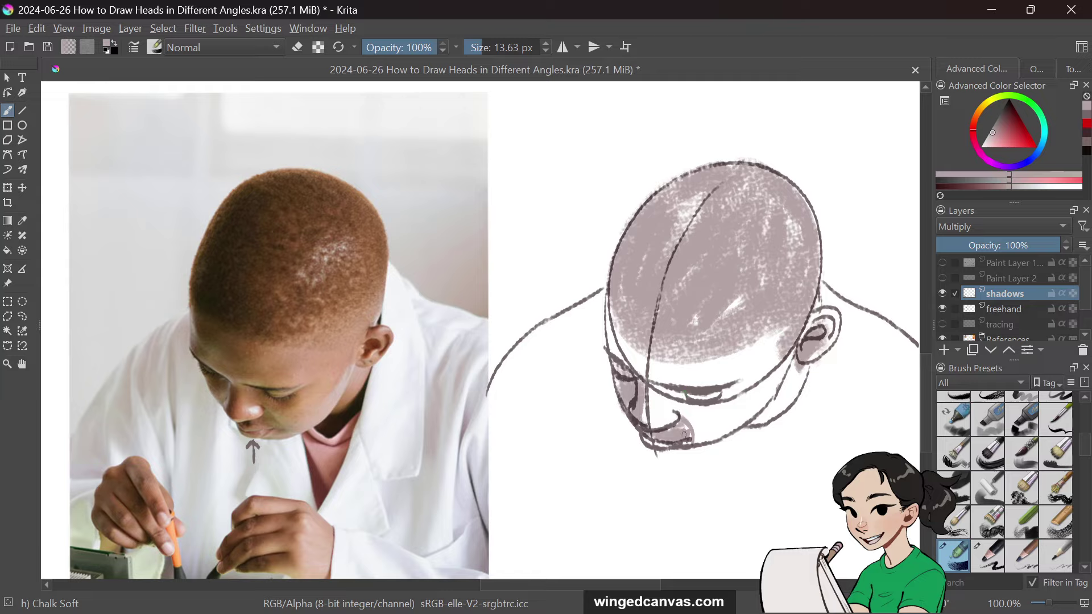
left_click_drag(645, 424, 666, 426)
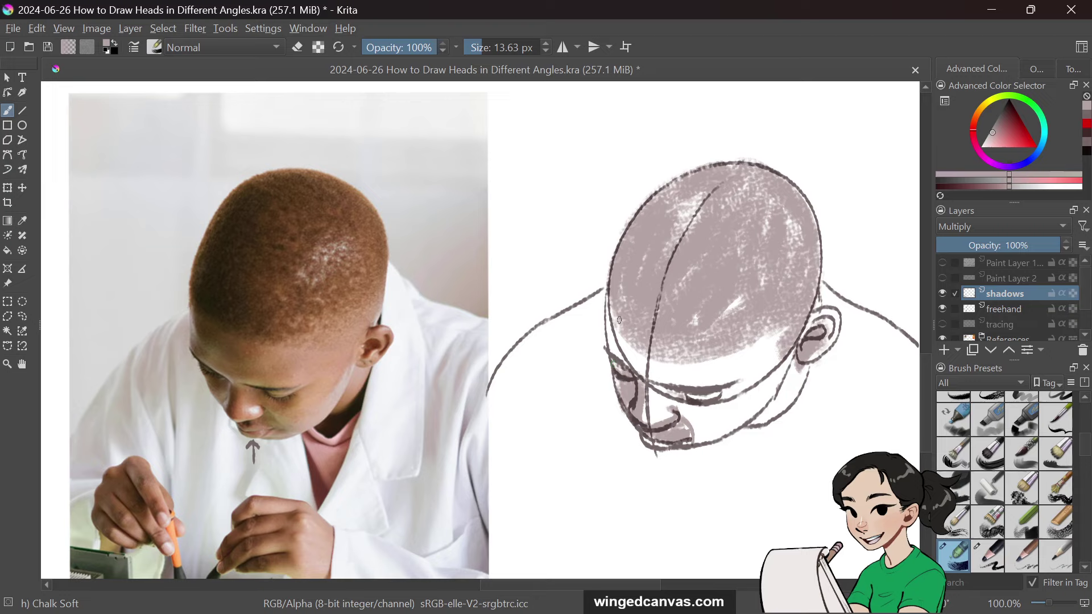
left_click_drag(607, 317, 602, 357)
mouse_move(795, 362)
left_mouse_down()
mouse_move(798, 413)
mouse_move(798, 368)
mouse_move(779, 392)
mouse_move(798, 351)
mouse_move(785, 437)
mouse_move(807, 388)
mouse_move(745, 422)
left_mouse_up()
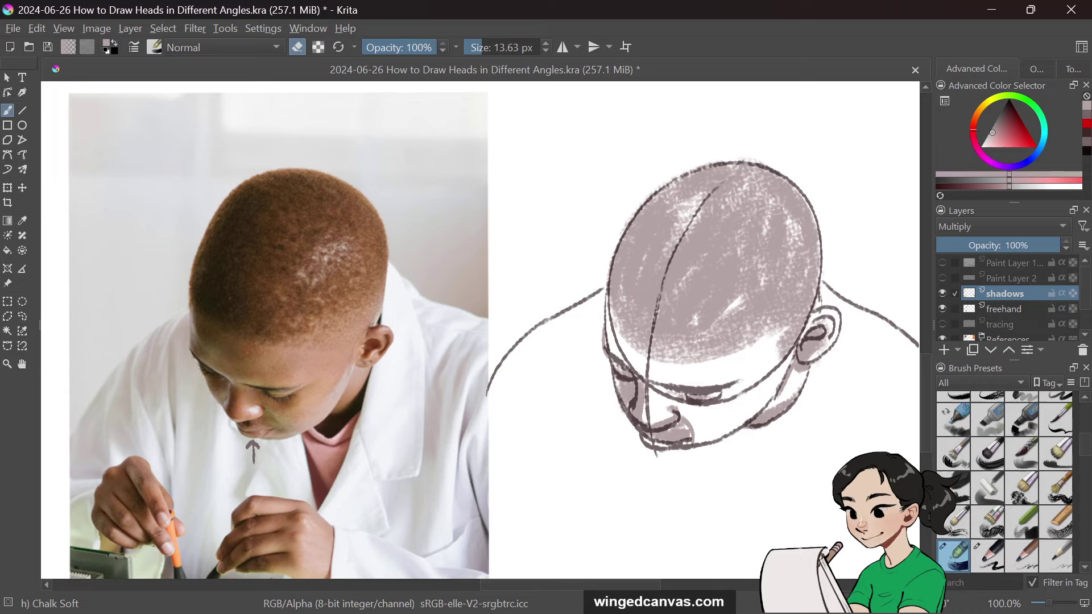
Step: Soften the hairline shading and the shadow edge beside the mouth with a 51.96 px eraser at 75% opacity
left_click(495, 47)
left_click(417, 47)
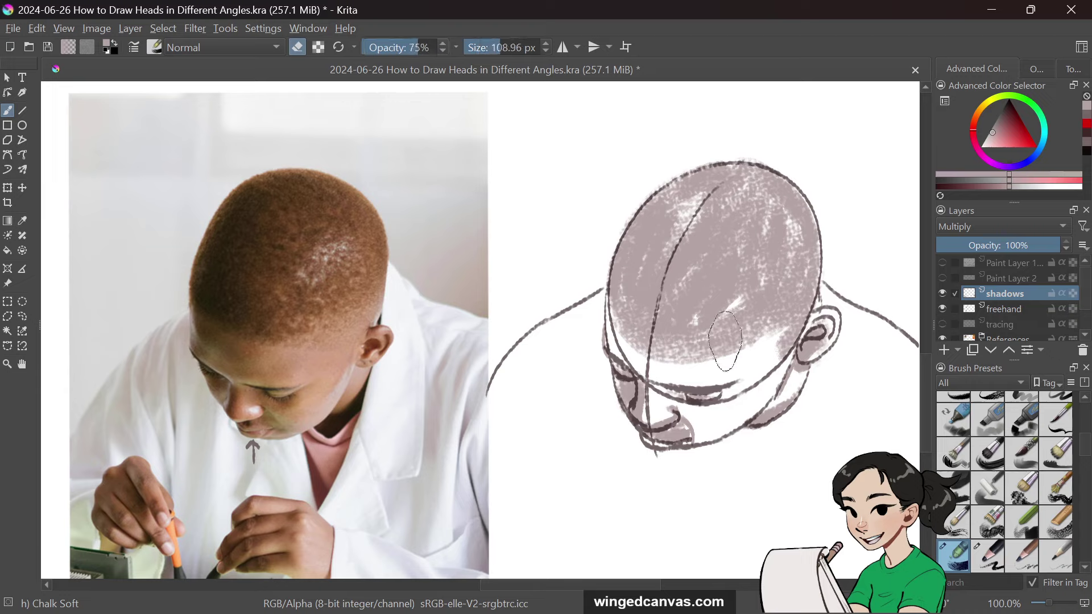
left_click_drag(495, 48, 488, 47)
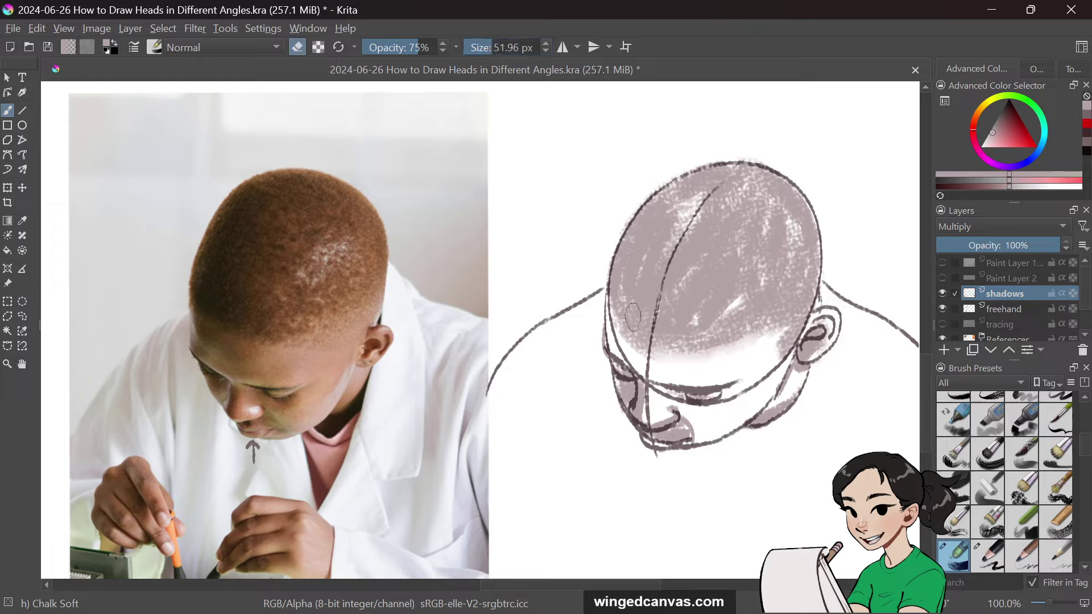
mouse_move(633, 318)
left_mouse_down()
mouse_move(658, 347)
mouse_move(617, 315)
mouse_move(657, 356)
mouse_move(632, 342)
mouse_move(640, 329)
mouse_move(669, 349)
mouse_move(633, 330)
mouse_move(748, 360)
mouse_move(673, 349)
mouse_move(794, 335)
mouse_move(792, 361)
mouse_move(773, 352)
mouse_move(742, 362)
mouse_move(792, 335)
mouse_move(773, 358)
mouse_move(799, 325)
mouse_move(786, 391)
mouse_move(814, 381)
mouse_move(796, 391)
mouse_move(796, 370)
left_mouse_up()
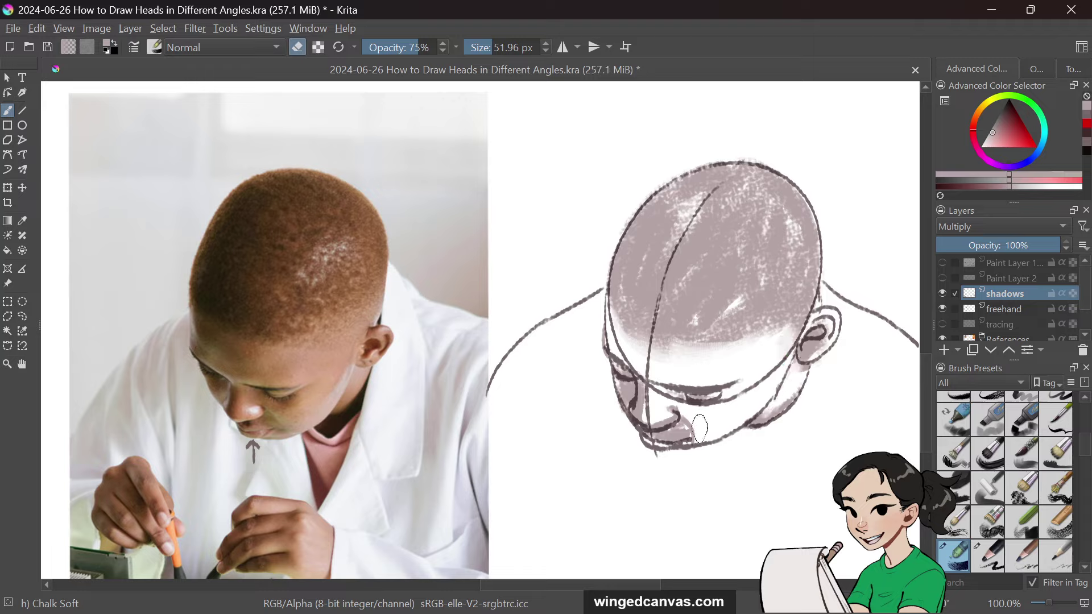
mouse_move(699, 430)
left_mouse_down()
mouse_move(683, 408)
mouse_move(662, 405)
mouse_move(702, 398)
left_mouse_up()
mouse_move(1062, 457)
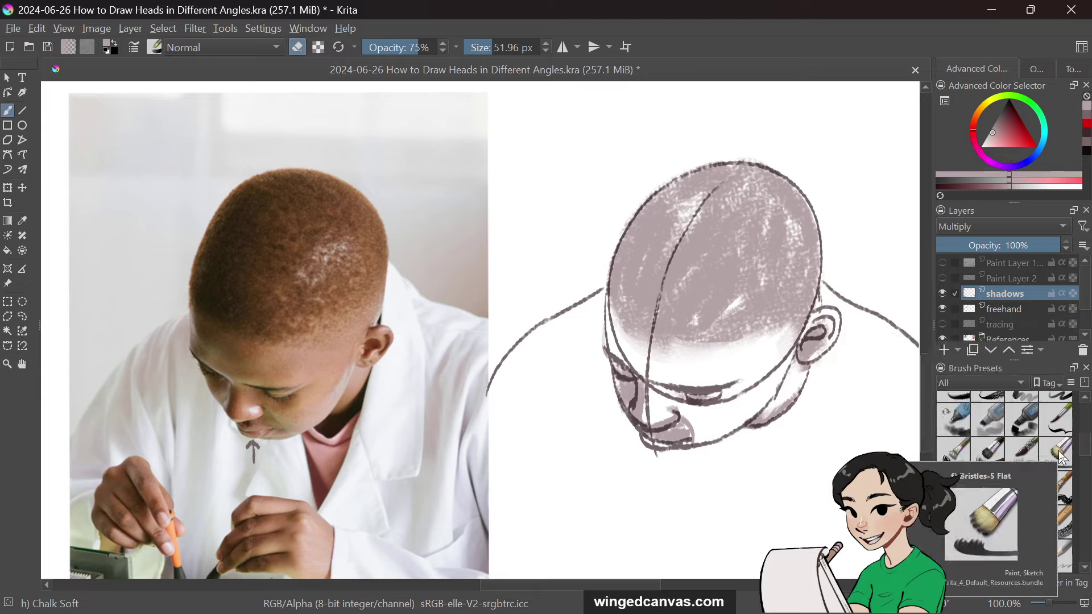
mouse_move(976, 495)
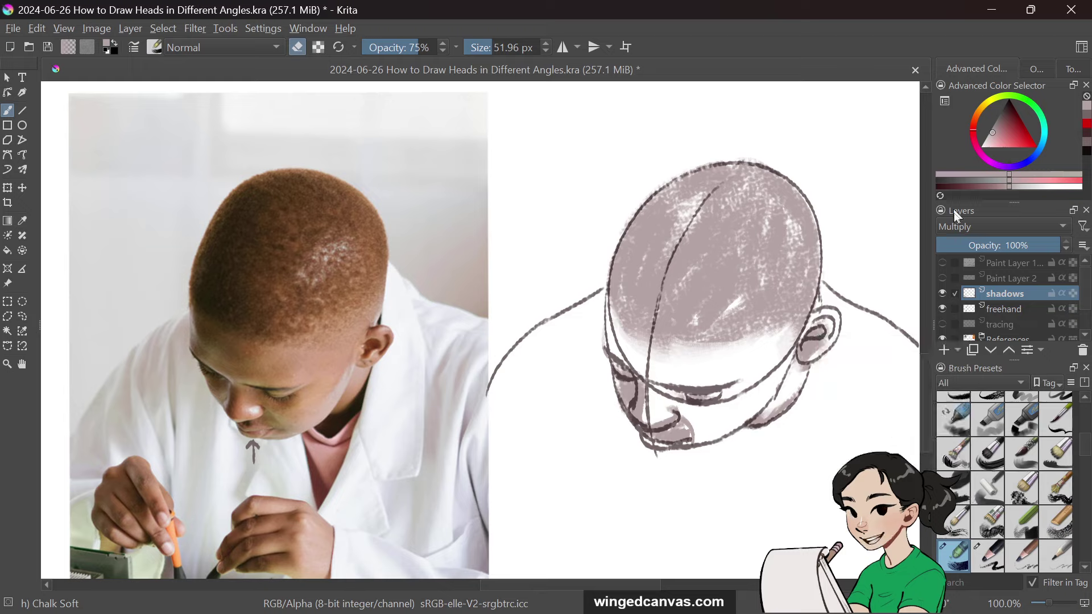
Step: On the freehand layer, erase the head's centre line and fade the cranium's lower construction edge across the face
left_click(1000, 310)
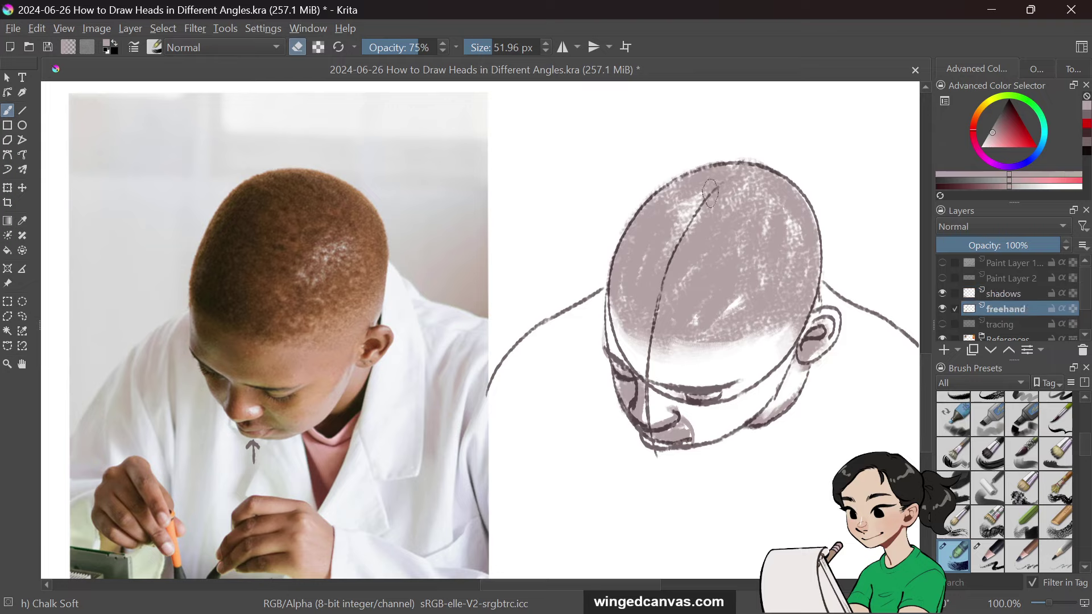
mouse_move(710, 193)
left_mouse_down()
mouse_move(663, 284)
mouse_move(647, 421)
mouse_move(660, 410)
left_mouse_up()
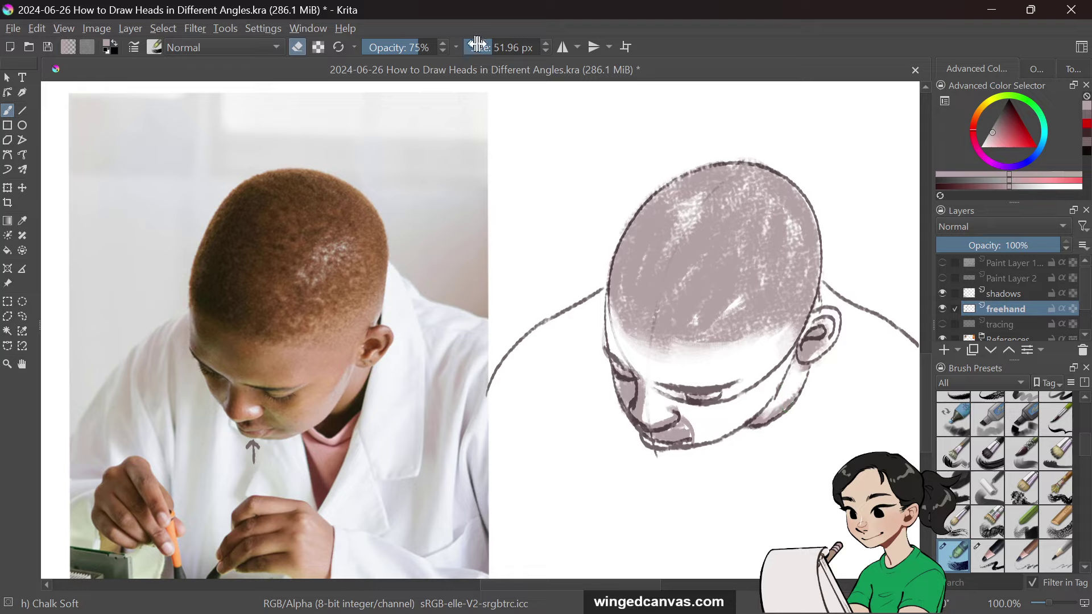
left_click_drag(477, 43, 466, 45)
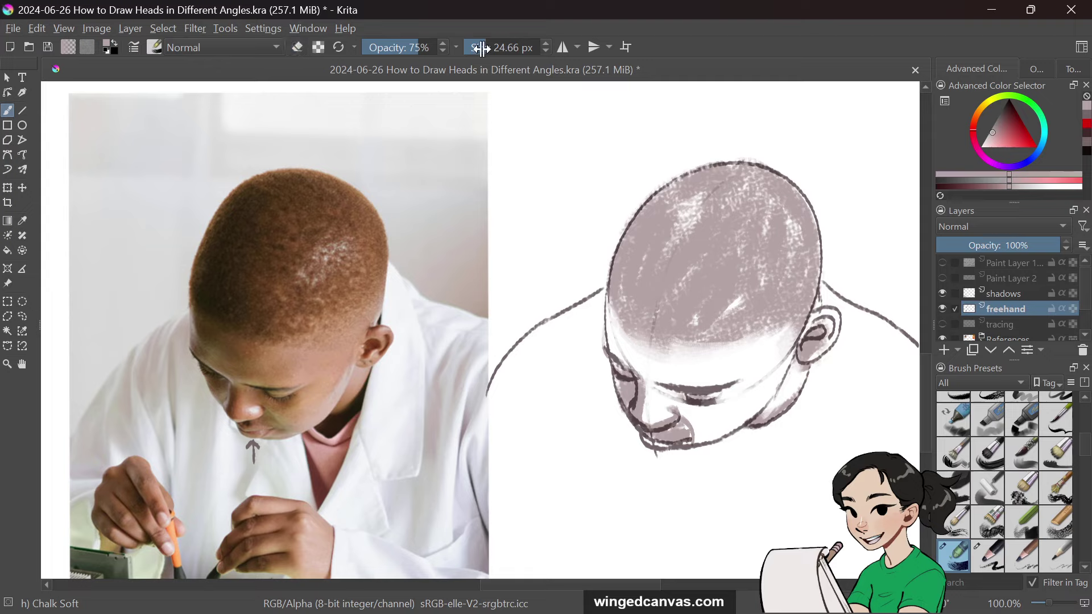
Step: Redefine the brow, eye, nose and mouth lines in dark grey with a 9.13 px brush
left_click_drag(503, 49, 492, 56)
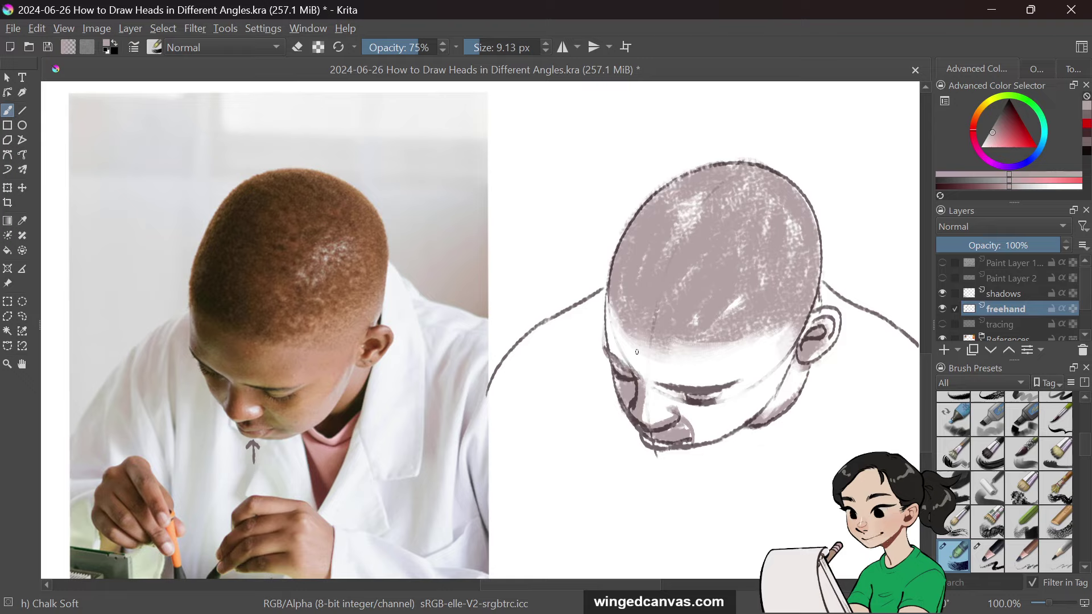
left_click(1084, 123)
left_click(1087, 121)
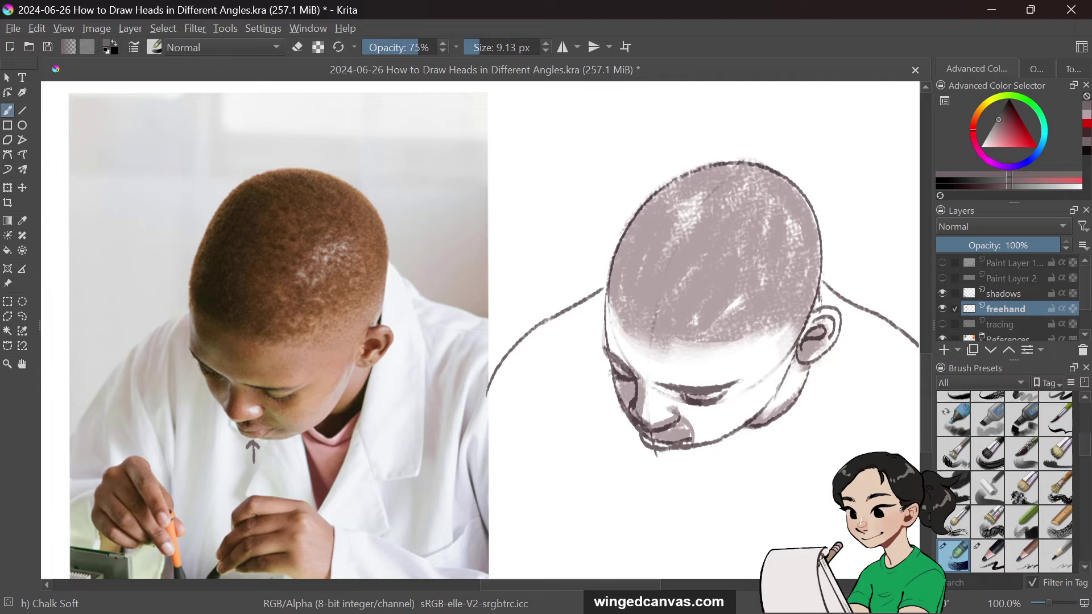
left_click_drag(663, 430, 665, 419)
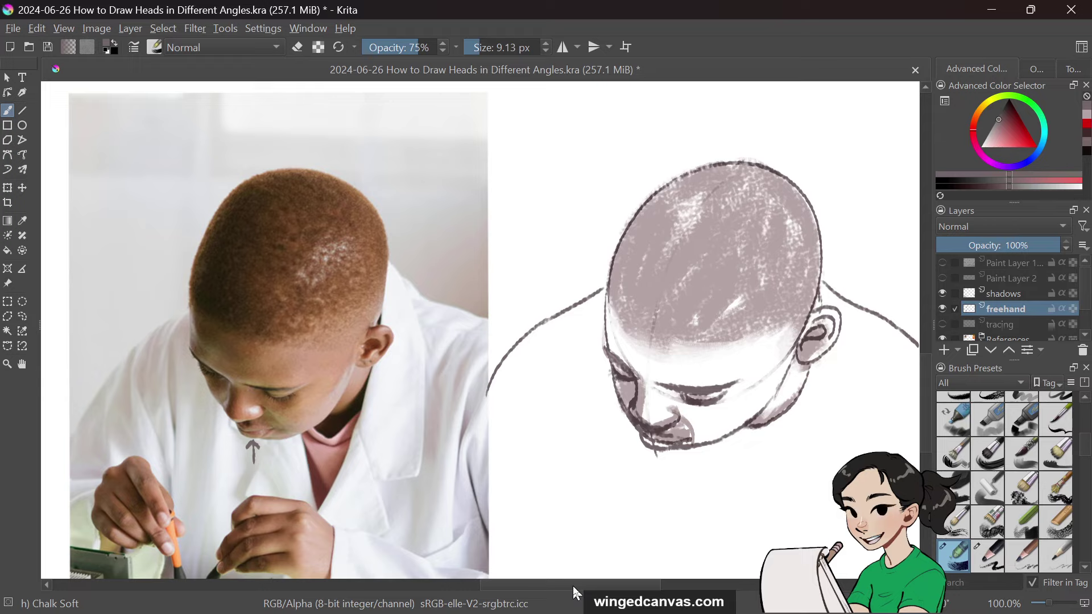
Step: Bring the next reference photo, the woman with a top bun on an orange background, into view beside blank canvas
mouse_move(573, 585)
left_mouse_down()
mouse_move(710, 595)
mouse_move(665, 594)
left_mouse_up()
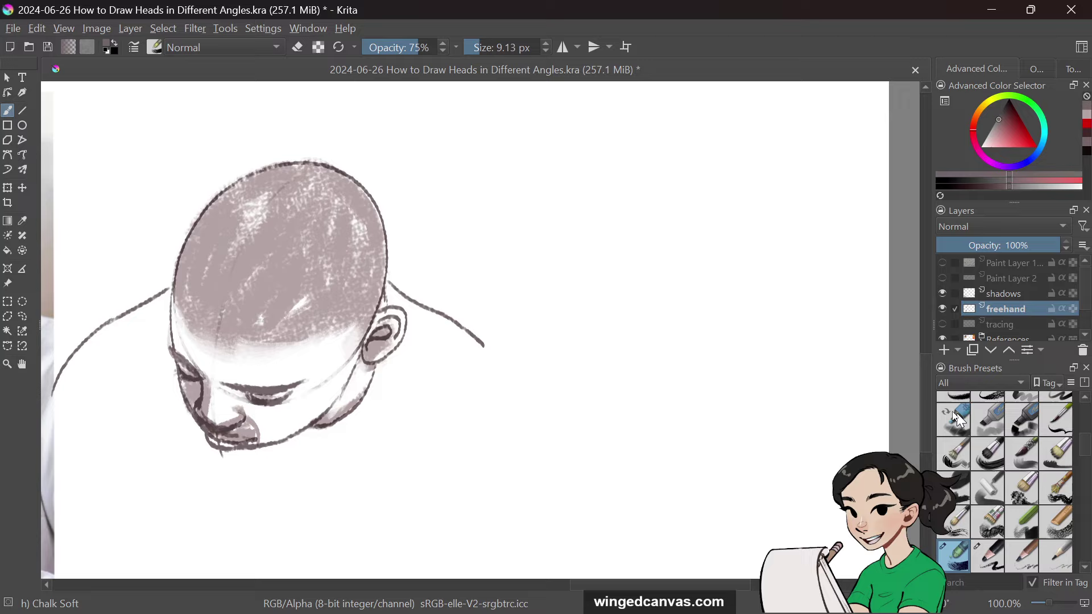
left_click_drag(931, 411, 930, 248)
left_click_drag(624, 585, 546, 586)
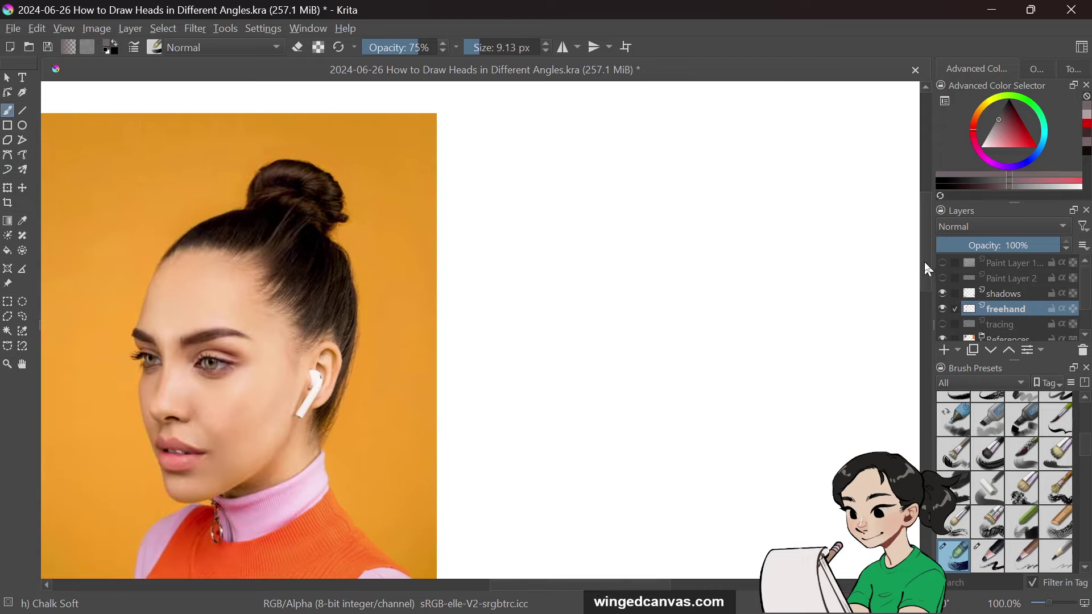
mouse_move(925, 263)
left_mouse_down()
mouse_move(925, 281)
mouse_move(927, 272)
left_mouse_up()
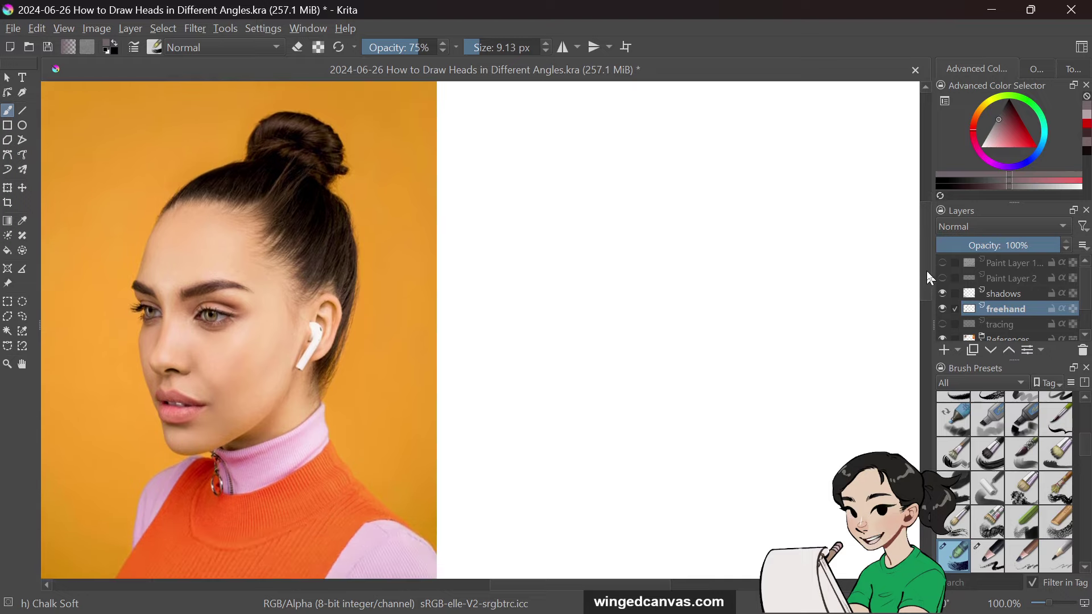
scroll(843, 295, "up", 1)
scroll(846, 295, "down", 1)
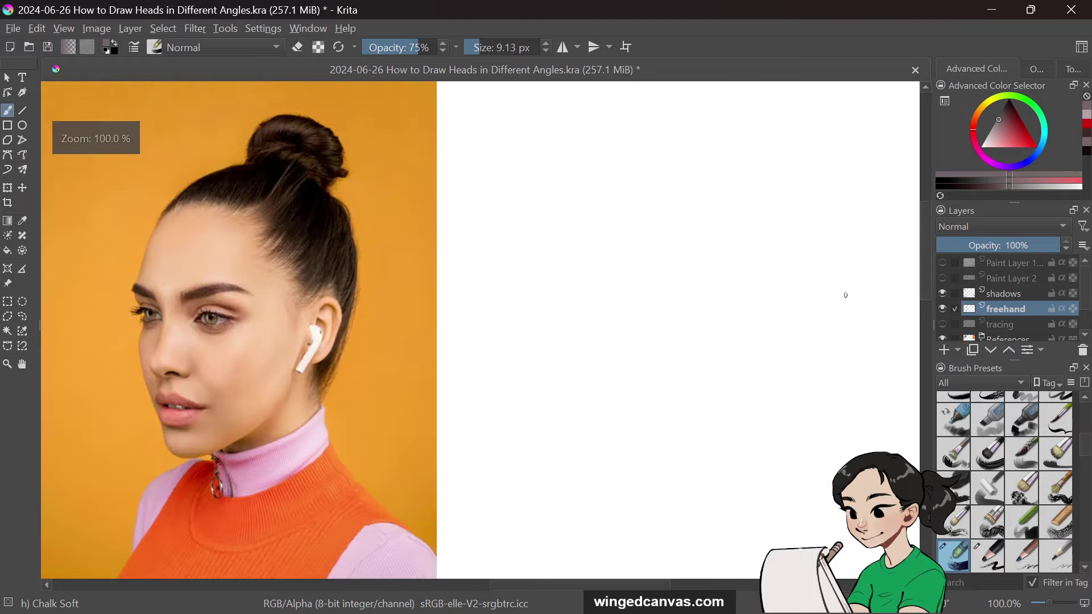
scroll(846, 295, "down", 1)
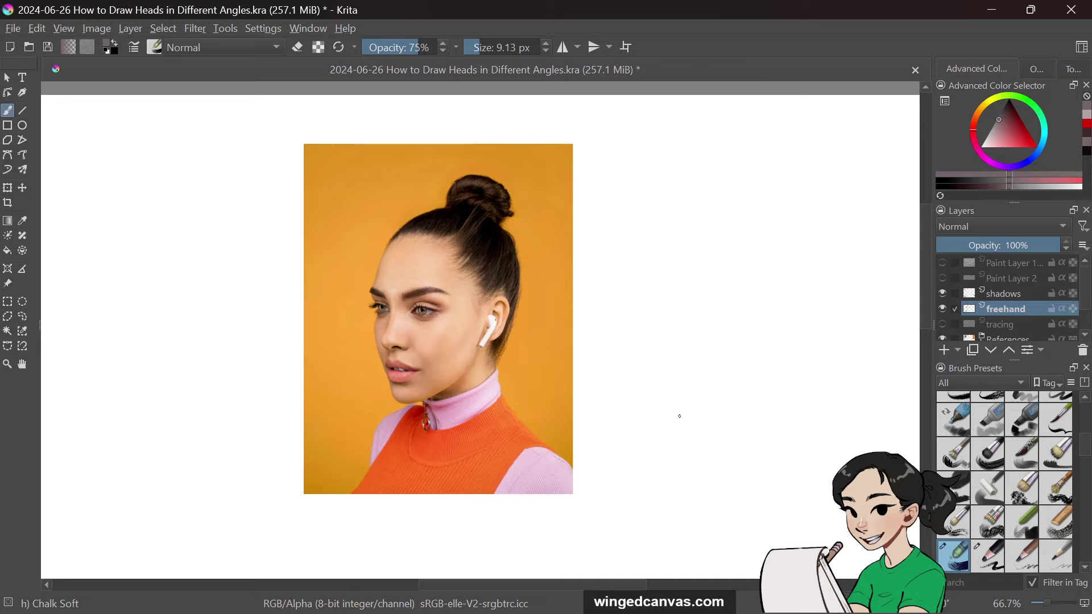
scroll(679, 416, "up", 1)
left_click_drag(540, 585, 560, 585)
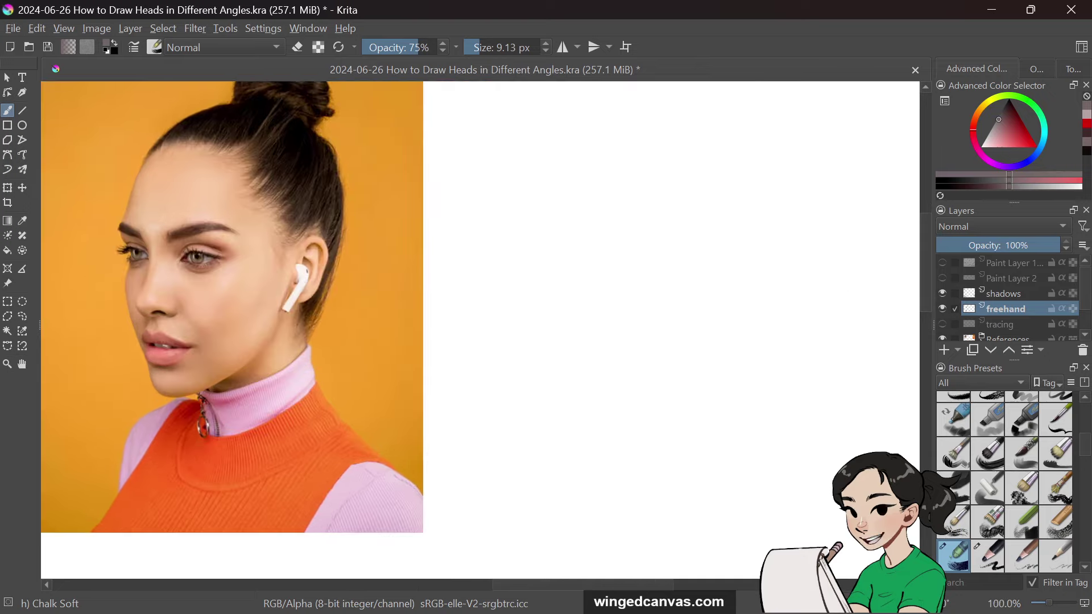
Step: Frame the woman's whole head and bun beside blank drawing space at 100% zoom
left_click_drag(925, 308, 926, 295)
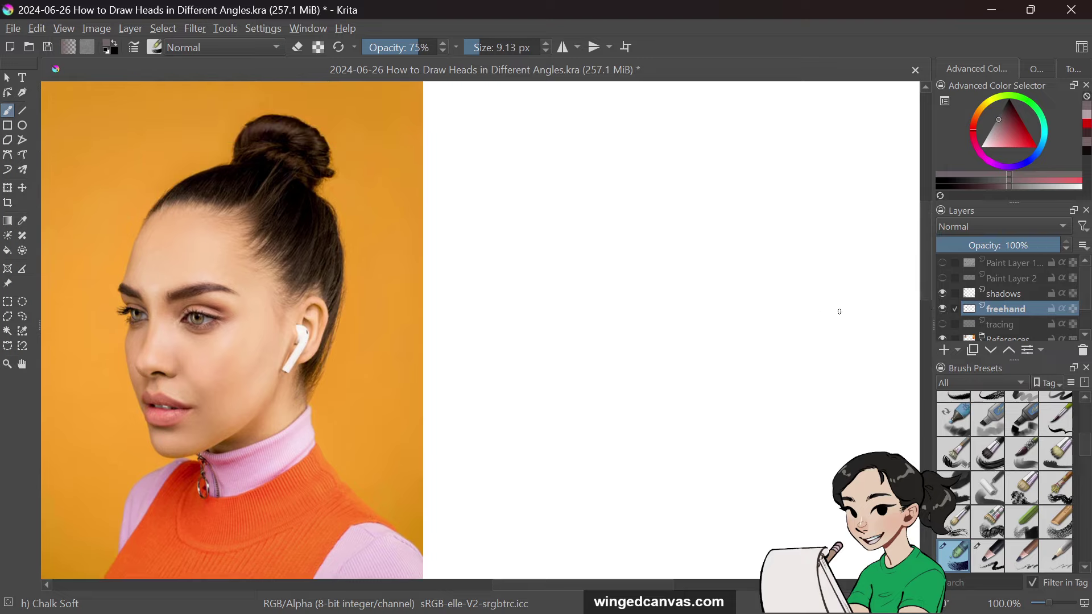
scroll(837, 309, "up", 1)
scroll(840, 312, "down", 1)
scroll(839, 310, "down", 1)
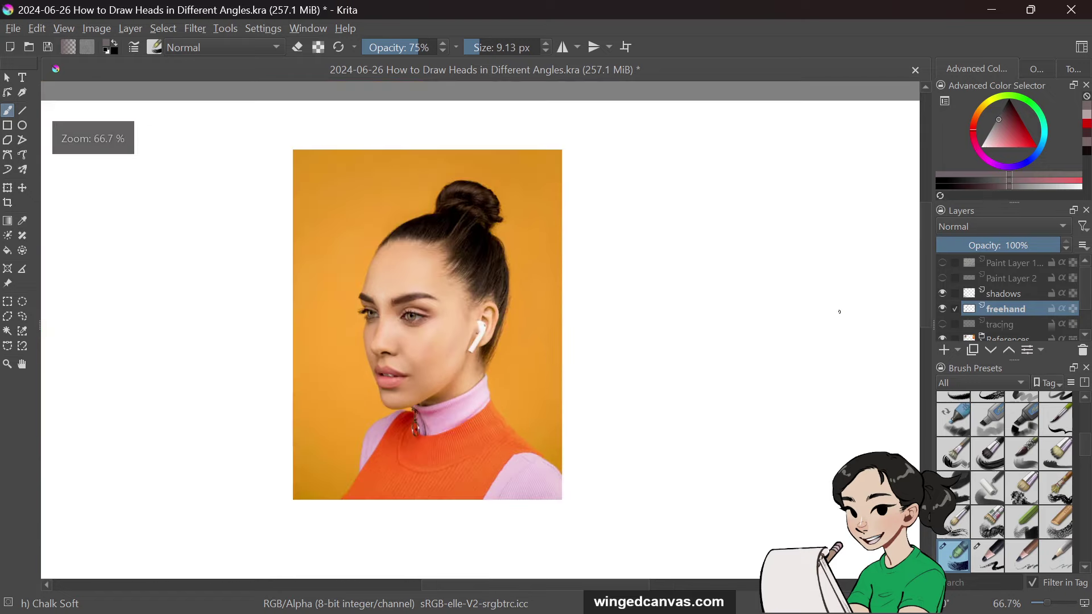
scroll(826, 313, "up", 1)
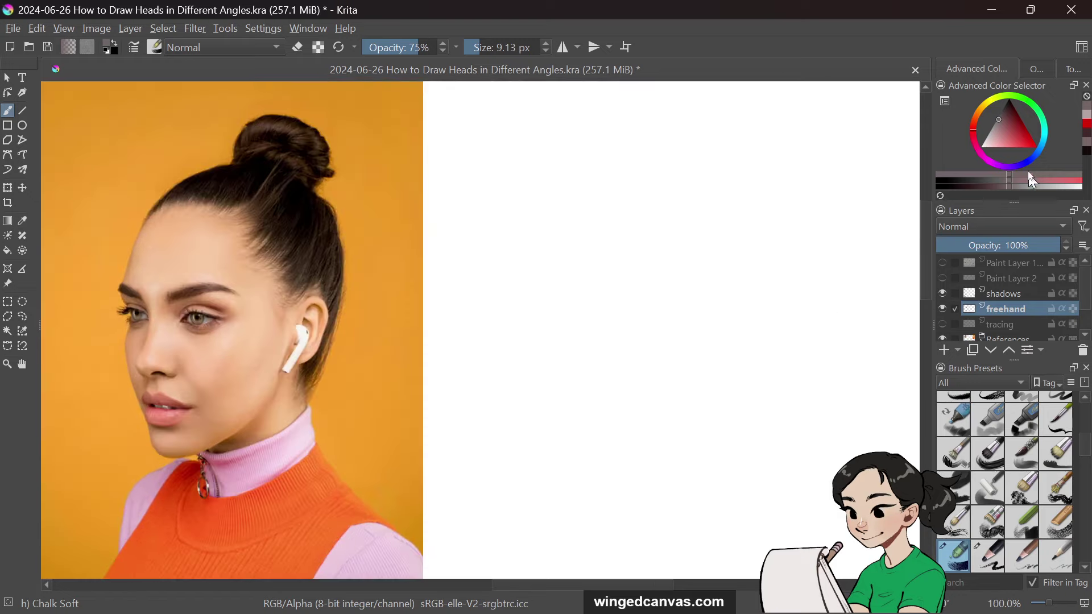
left_click(1041, 69)
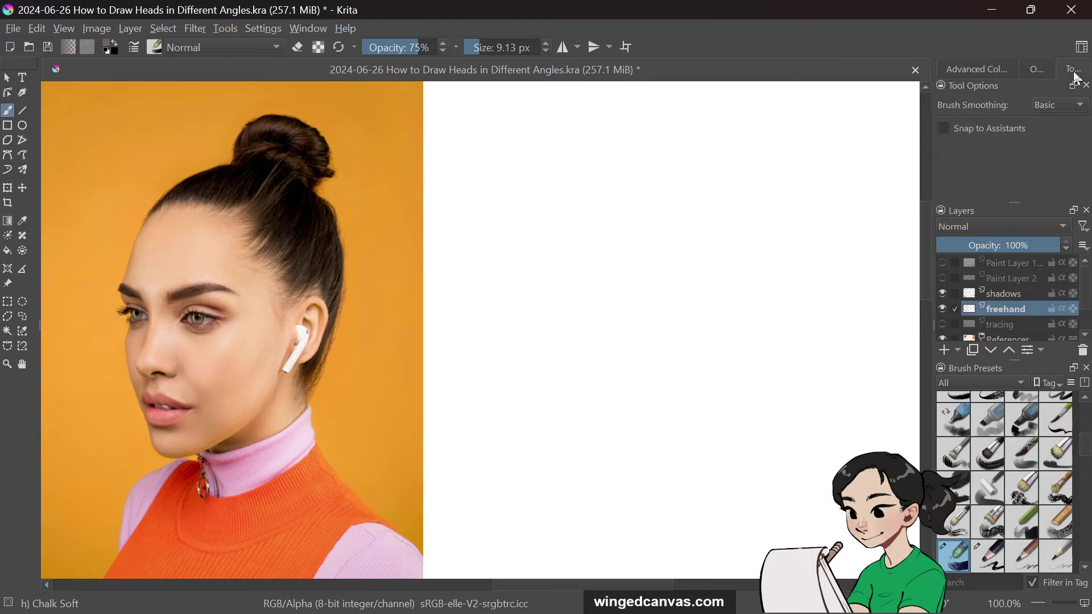
left_click(1037, 67)
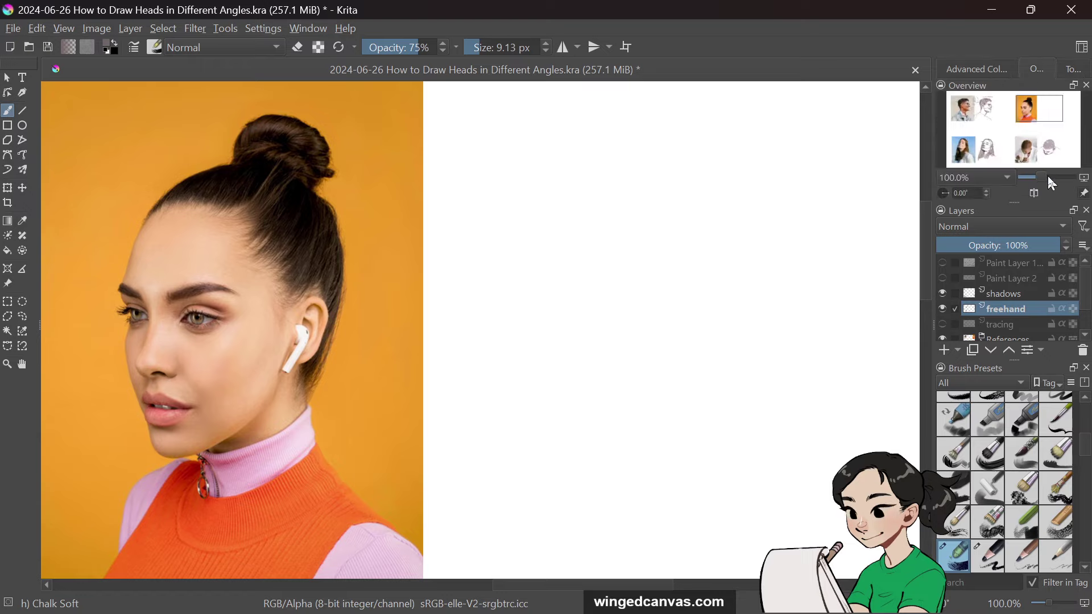
left_click_drag(1047, 175, 1042, 175)
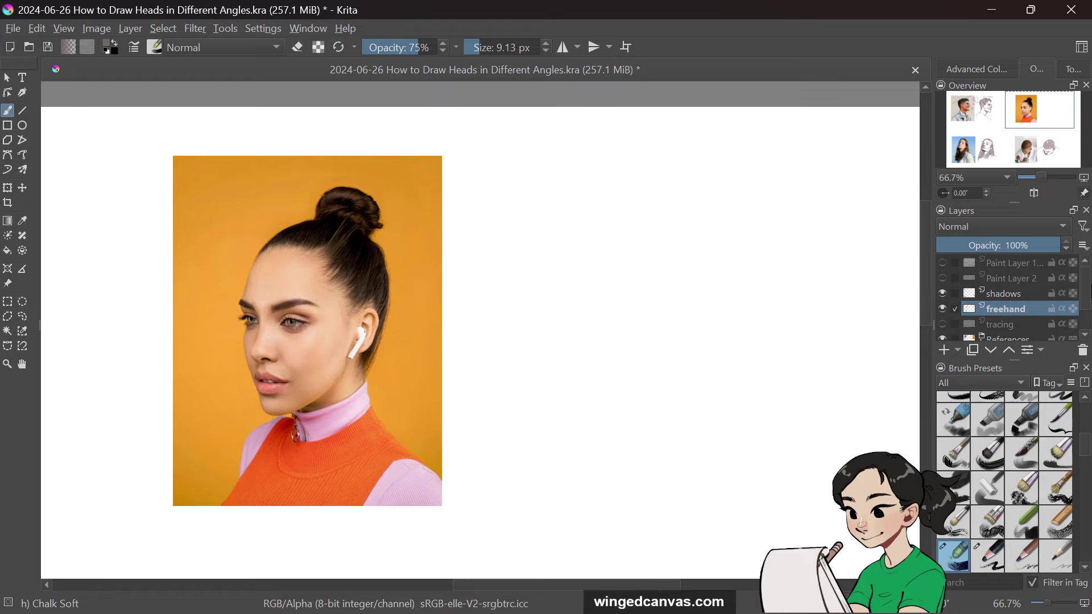
key("1")
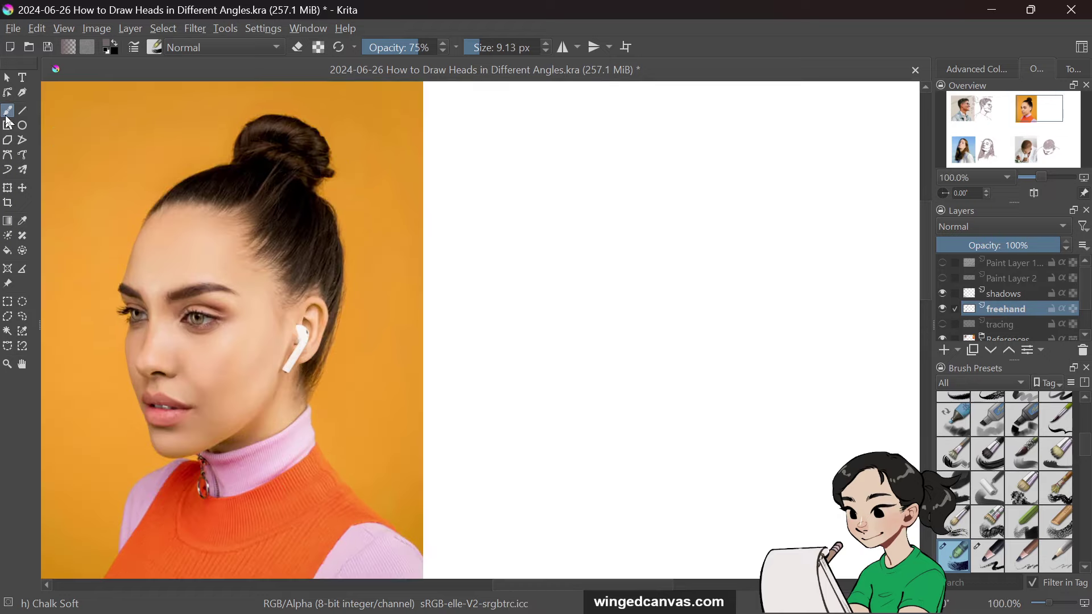
left_click(976, 69)
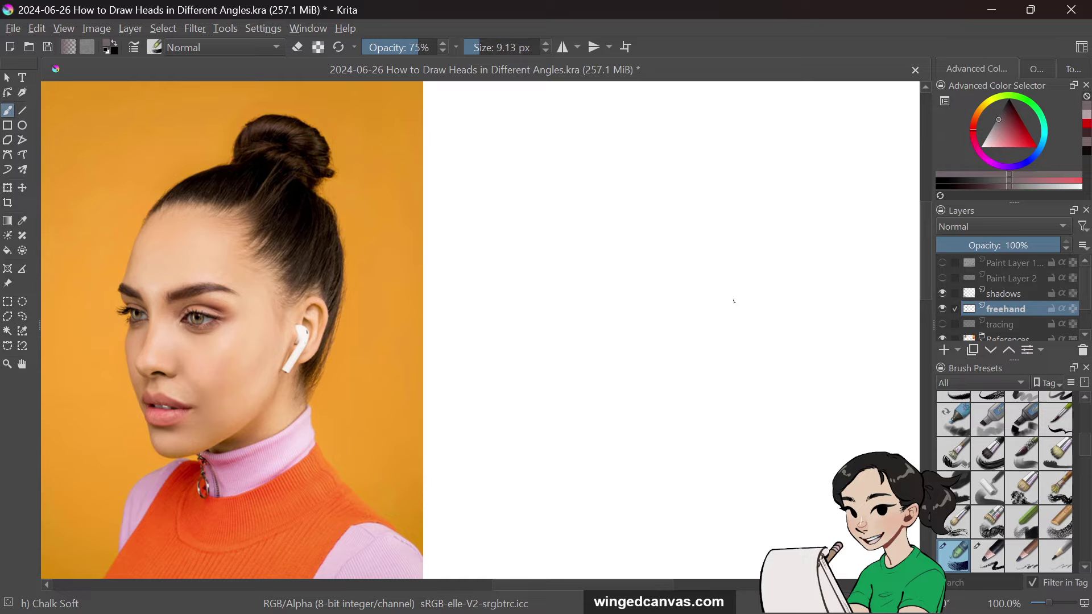
mouse_move(567, 244)
left_mouse_down()
mouse_move(799, 234)
mouse_move(568, 245)
left_mouse_up()
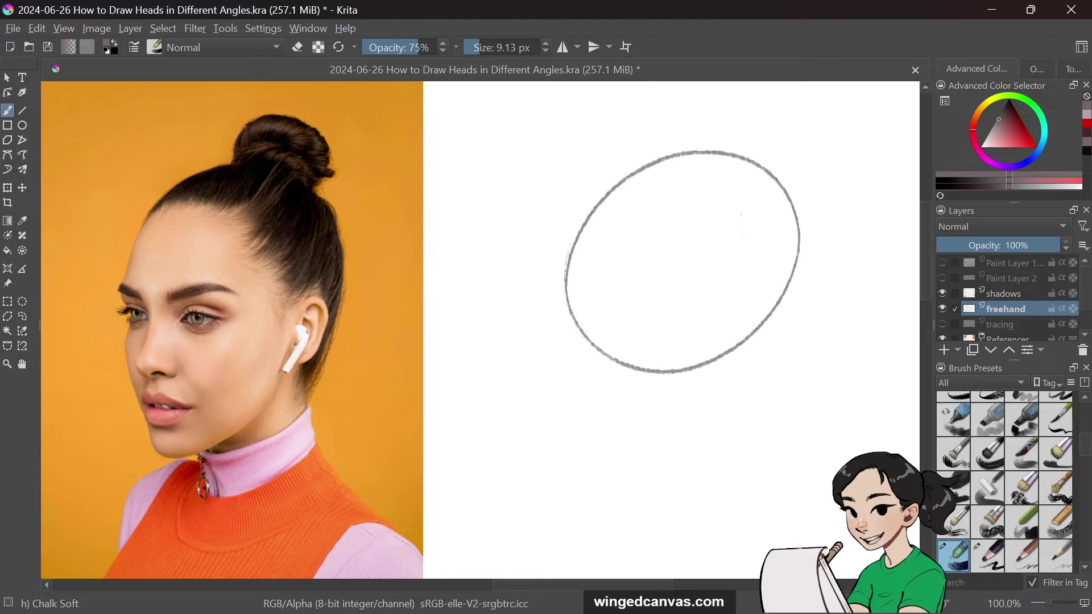
key("ctrl+z")
mouse_move(604, 188)
left_mouse_down()
mouse_move(654, 367)
mouse_move(708, 145)
mouse_move(604, 199)
left_mouse_up()
key("ctrl+z")
mouse_move(670, 142)
left_mouse_down()
mouse_move(575, 222)
mouse_move(652, 394)
left_mouse_up()
key("ctrl+z")
Step: Draw the cranium as a rounded, slightly tilted circle beside the photo, using one curved stroke for each half
mouse_move(694, 140)
left_mouse_down()
mouse_move(651, 148)
mouse_move(678, 367)
left_mouse_up()
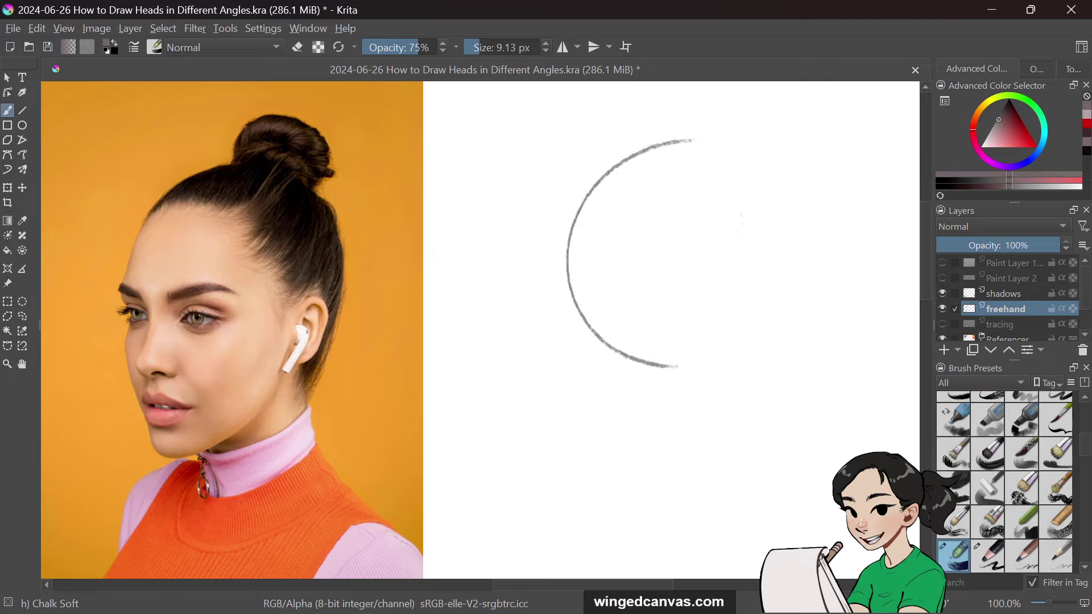
mouse_move(689, 138)
left_mouse_down()
mouse_move(802, 206)
mouse_move(668, 370)
left_mouse_up()
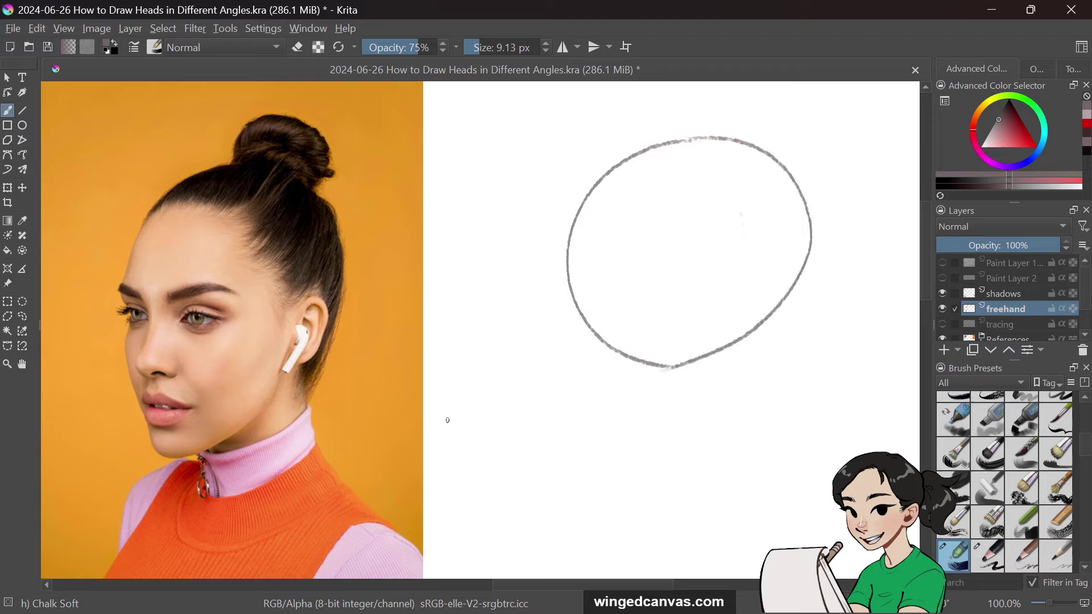
key("ctrl+z")
mouse_move(681, 144)
left_mouse_down()
mouse_move(775, 161)
mouse_move(814, 283)
mouse_move(685, 378)
left_mouse_up()
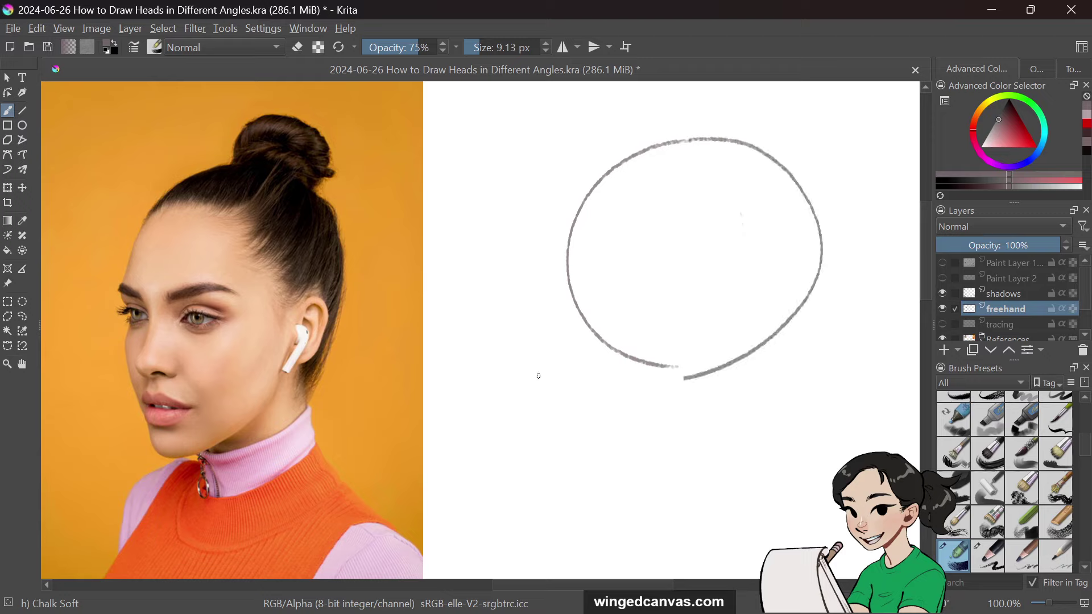
key("ctrl+z")
mouse_move(689, 136)
left_mouse_down()
mouse_move(807, 218)
mouse_move(676, 367)
left_mouse_up()
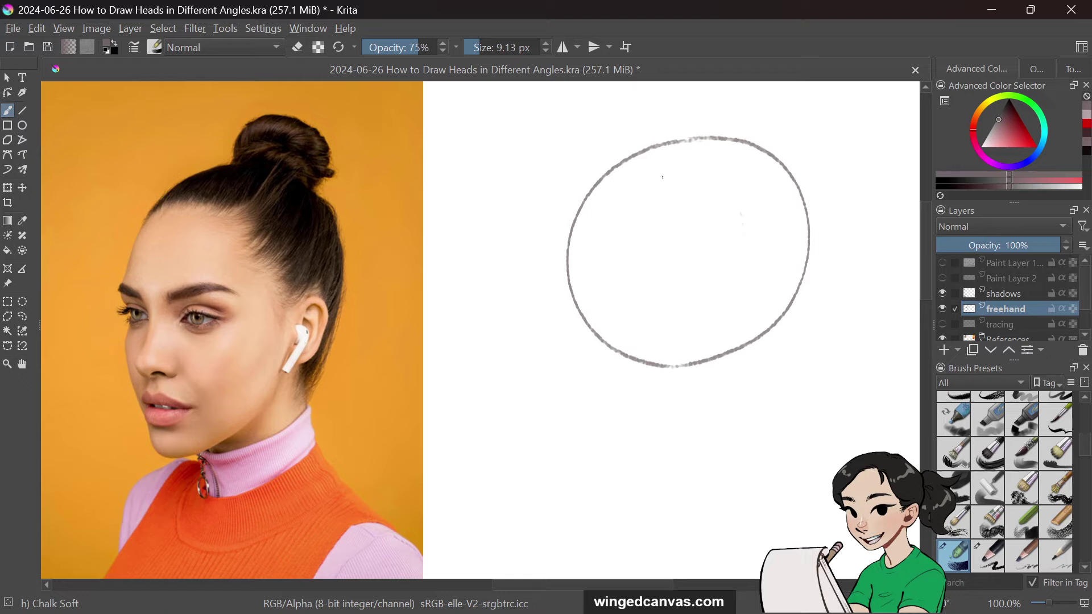
Step: Draw the curved facial centre line from the upper cranium down to the chin, and sketch the near jawline rising from the chin
mouse_move(648, 167)
left_mouse_down()
mouse_move(617, 227)
mouse_move(586, 349)
left_mouse_up()
key("ctrl+z")
mouse_move(625, 207)
left_mouse_down()
mouse_move(597, 308)
mouse_move(596, 434)
left_mouse_up()
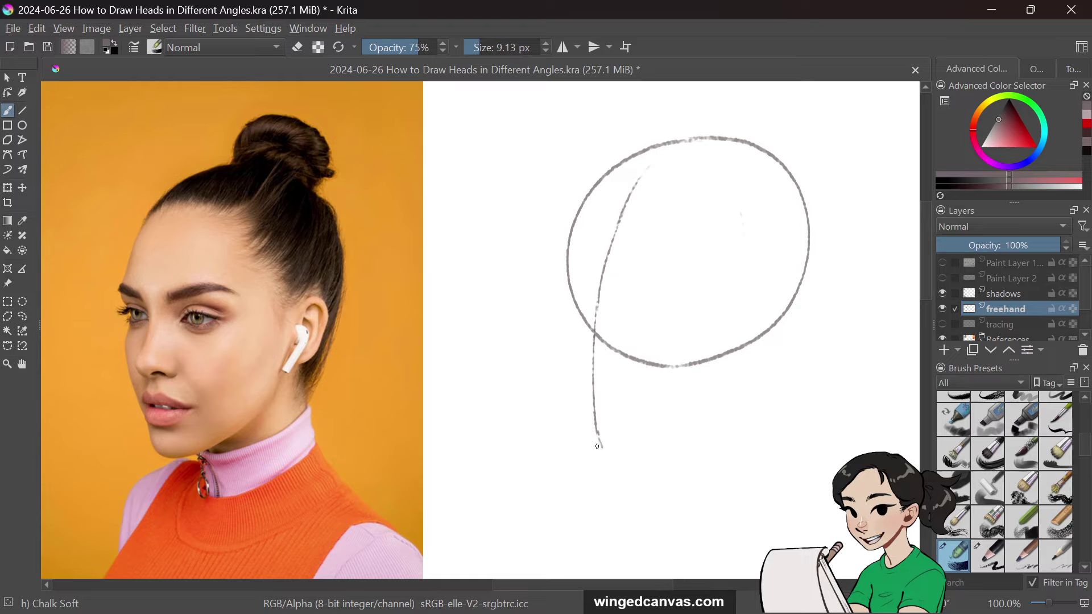
left_click_drag(595, 441, 621, 451)
mouse_move(629, 449)
left_mouse_down()
mouse_move(752, 376)
mouse_move(737, 392)
mouse_move(757, 355)
left_mouse_up()
key("ctrl+z")
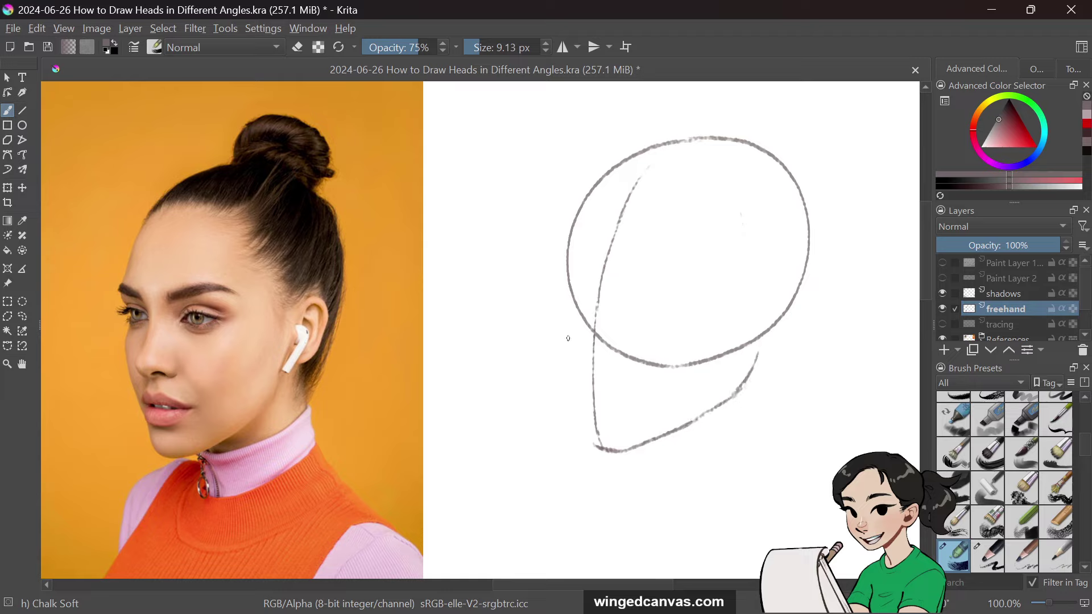
Step: Draw the far side of the face from the cranium to the chin, and redraw the near jaw corner further in
left_click_drag(569, 313, 570, 371)
left_click_drag(566, 279, 589, 438)
mouse_move(573, 387)
left_mouse_down()
mouse_move(594, 448)
mouse_move(619, 452)
left_mouse_up()
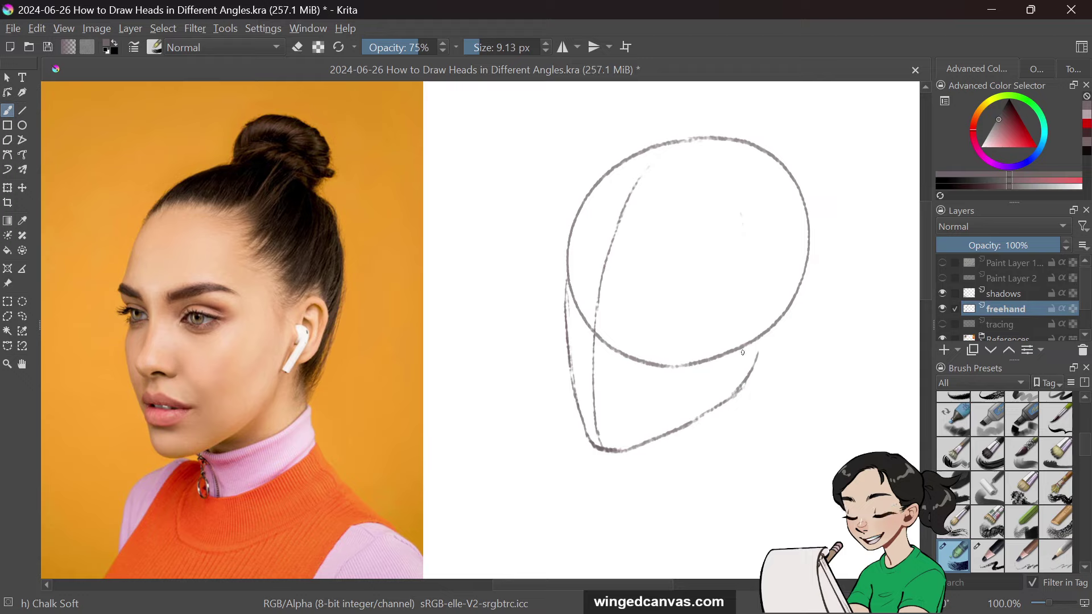
left_click_drag(741, 346, 712, 410)
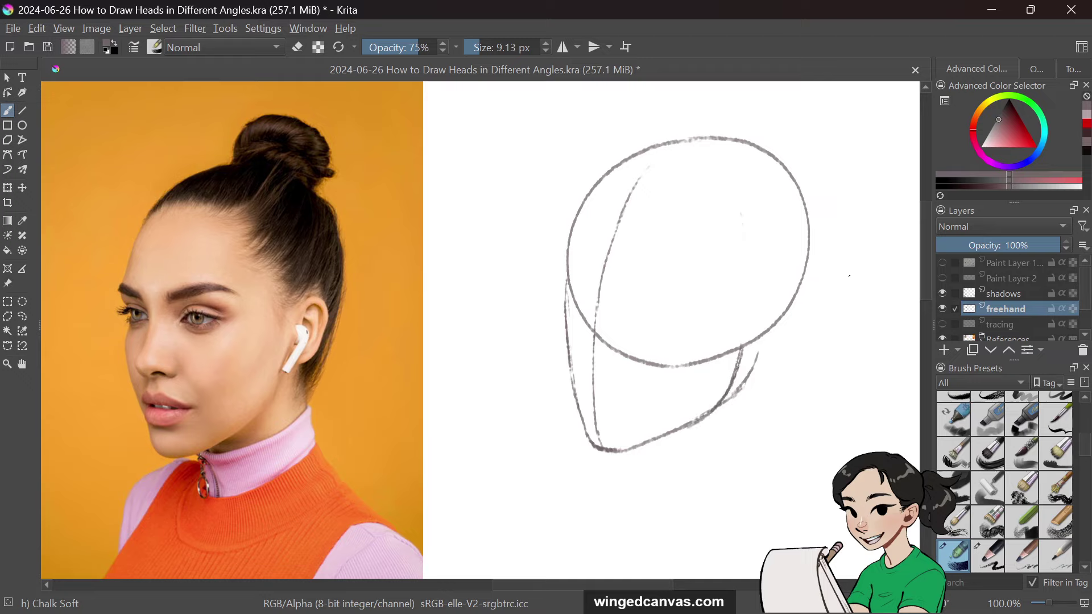
Step: Erase the stray outer stroke at the near jaw corner with the eraser at 100% opacity
left_click(296, 48)
mouse_move(757, 349)
left_mouse_down()
mouse_move(744, 382)
mouse_move(755, 361)
left_mouse_up()
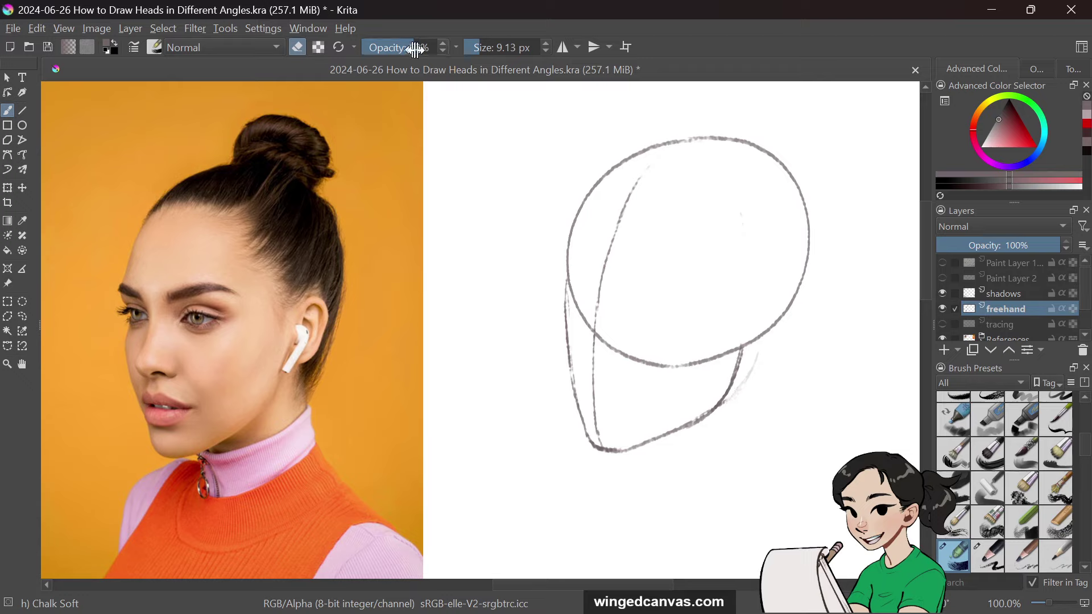
left_click(436, 48)
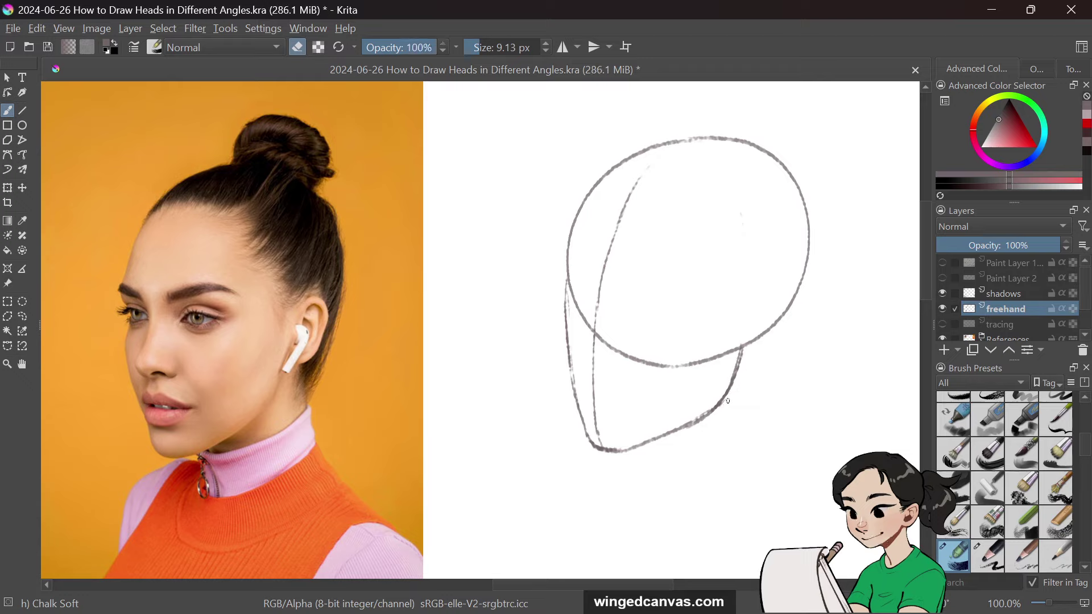
left_click(300, 46)
Step: Draw the back of the neck down from the cranium and wrap the high collar's edges around the neck below the jaw
left_click_drag(778, 322, 750, 454)
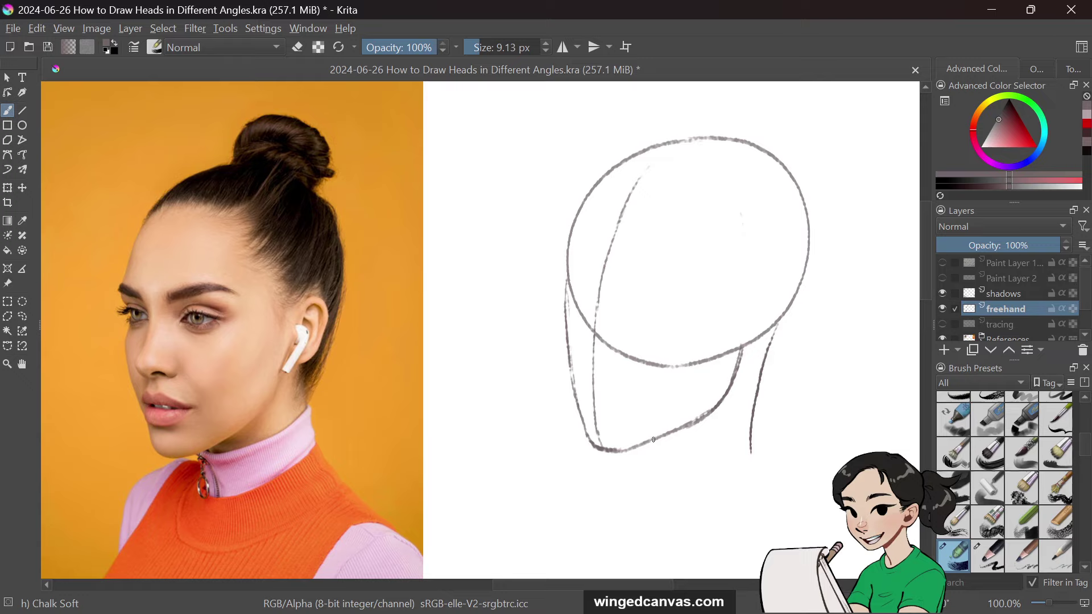
left_click_drag(653, 440, 651, 455)
key("ctrl+z")
left_click_drag(779, 323, 763, 453)
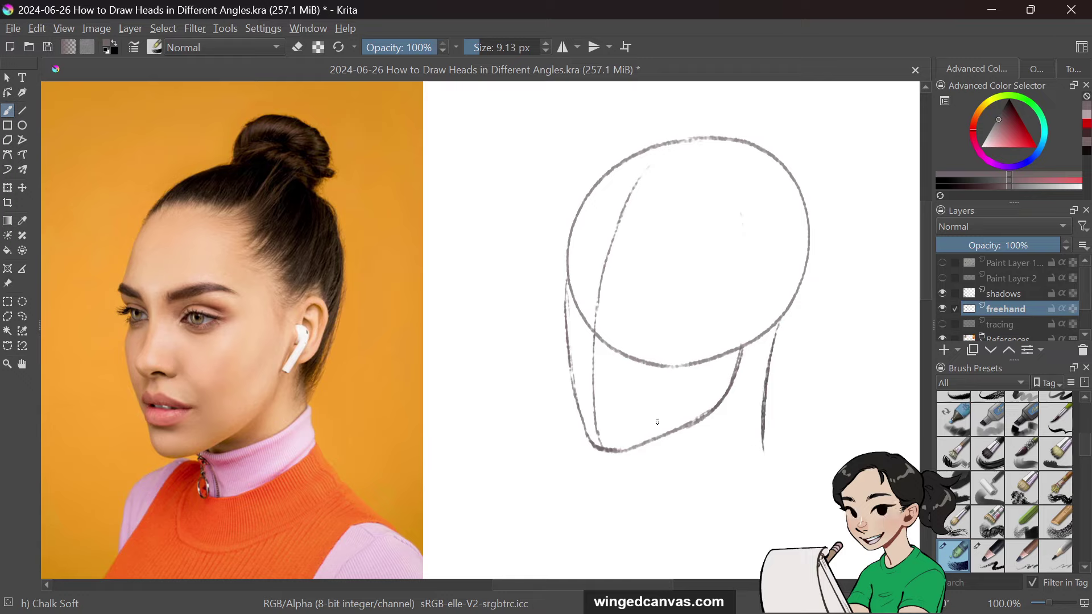
mouse_move(646, 443)
left_mouse_down()
mouse_move(647, 467)
mouse_move(763, 410)
left_mouse_up()
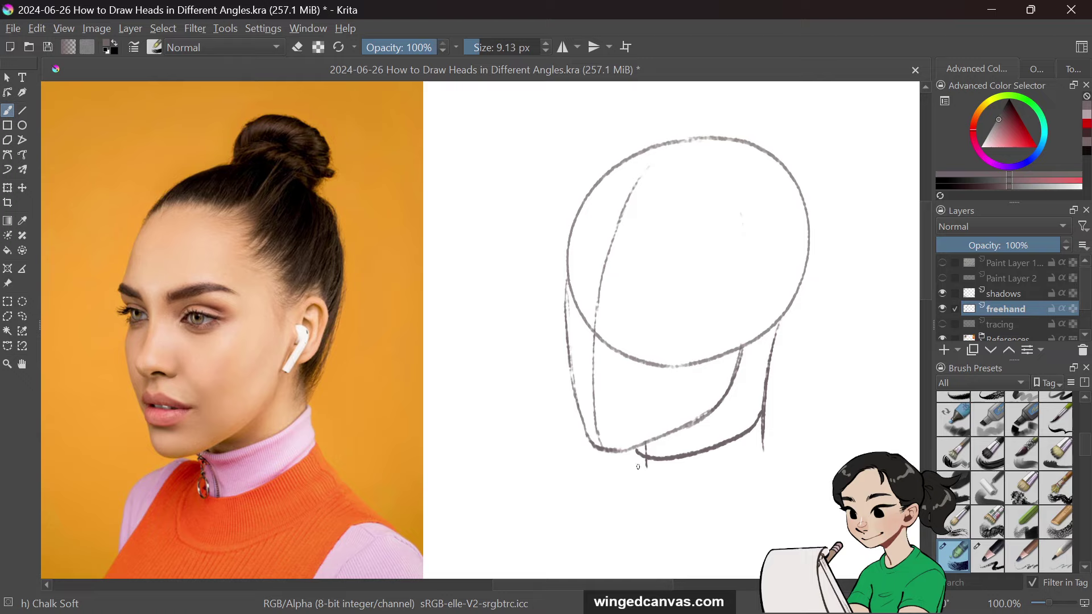
mouse_move(642, 458)
left_mouse_down()
mouse_move(640, 505)
mouse_move(691, 500)
mouse_move(750, 446)
mouse_move(633, 505)
left_mouse_up()
key("ctrl+z")
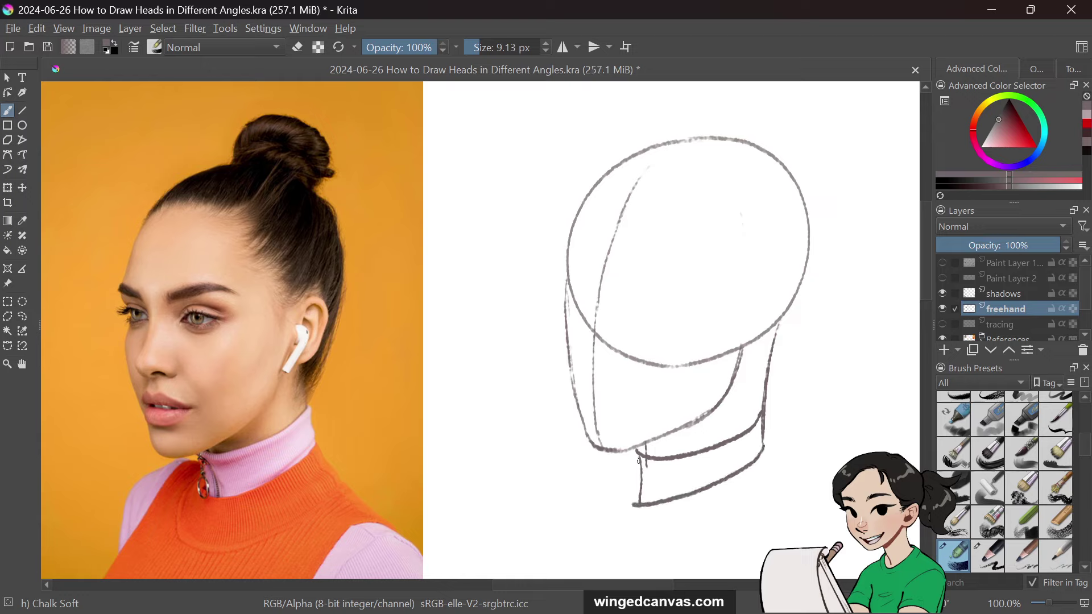
Step: Sketch the shoulders sloping outward from both sides of the collar, with a chest line running down from the far side
left_click_drag(620, 463, 533, 565)
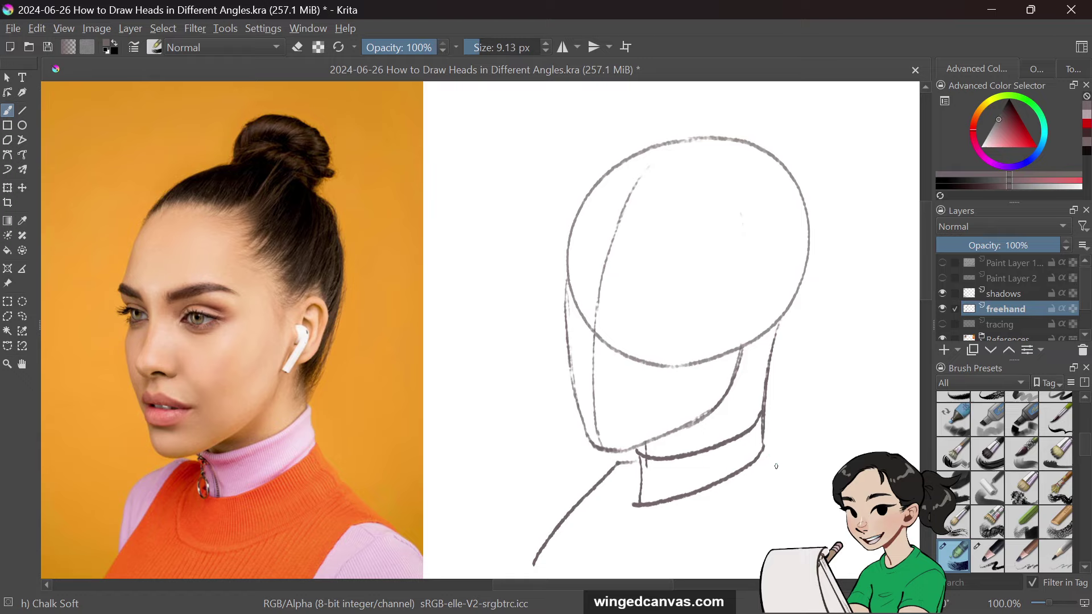
mouse_move(763, 445)
left_mouse_down()
mouse_move(778, 472)
mouse_move(847, 512)
left_mouse_up()
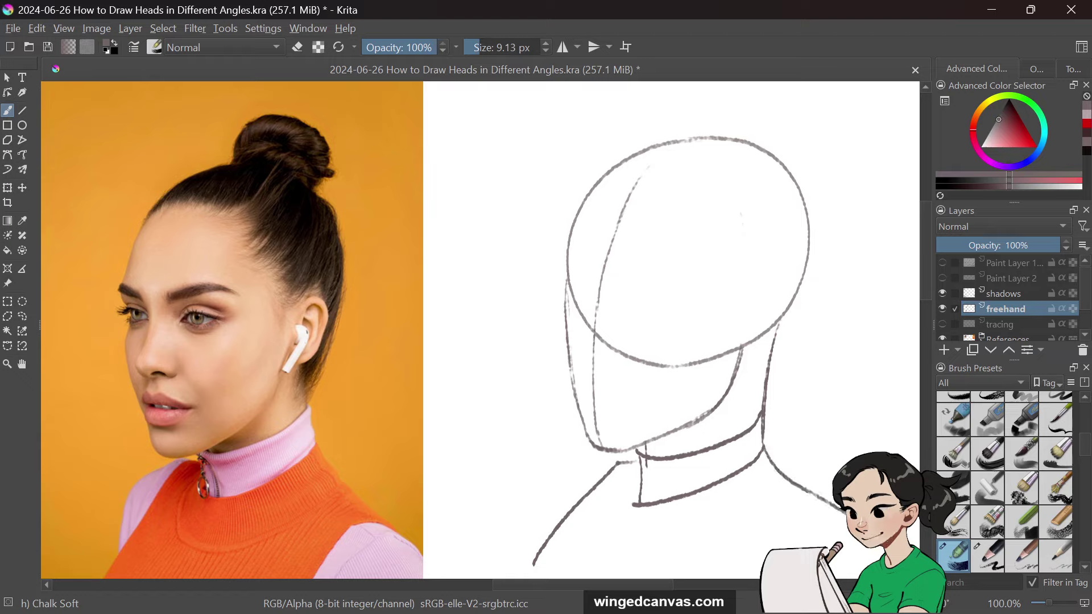
mouse_move(618, 461)
left_mouse_down()
mouse_move(514, 505)
mouse_move(511, 521)
left_mouse_up()
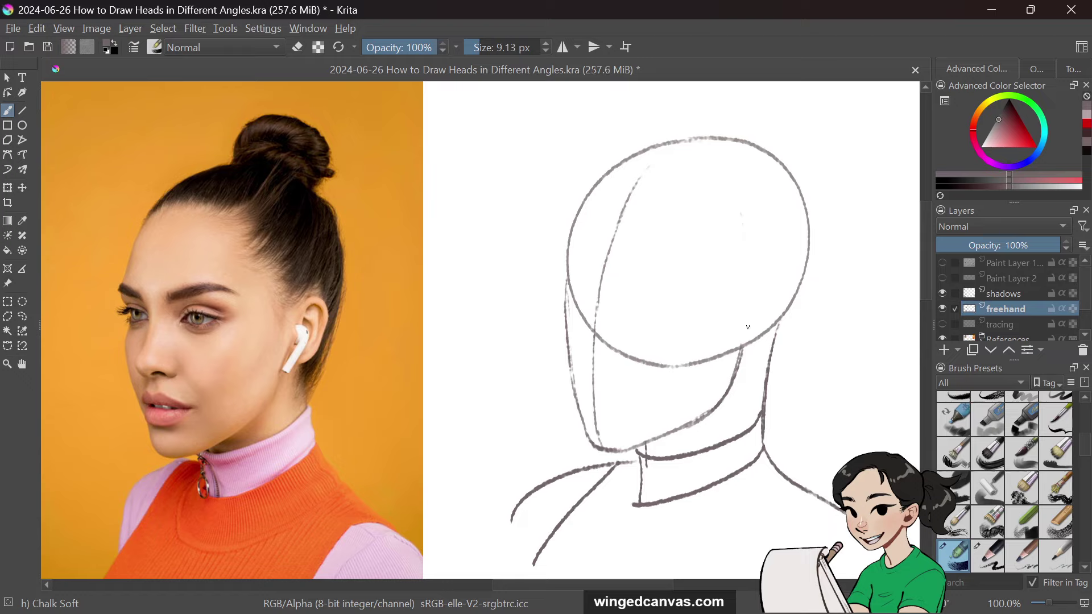
Step: Draw a tilted oval ear at the cranium's lower back edge, just above the jaw corner
mouse_move(790, 290)
left_mouse_down()
mouse_move(741, 321)
mouse_move(791, 293)
left_mouse_up()
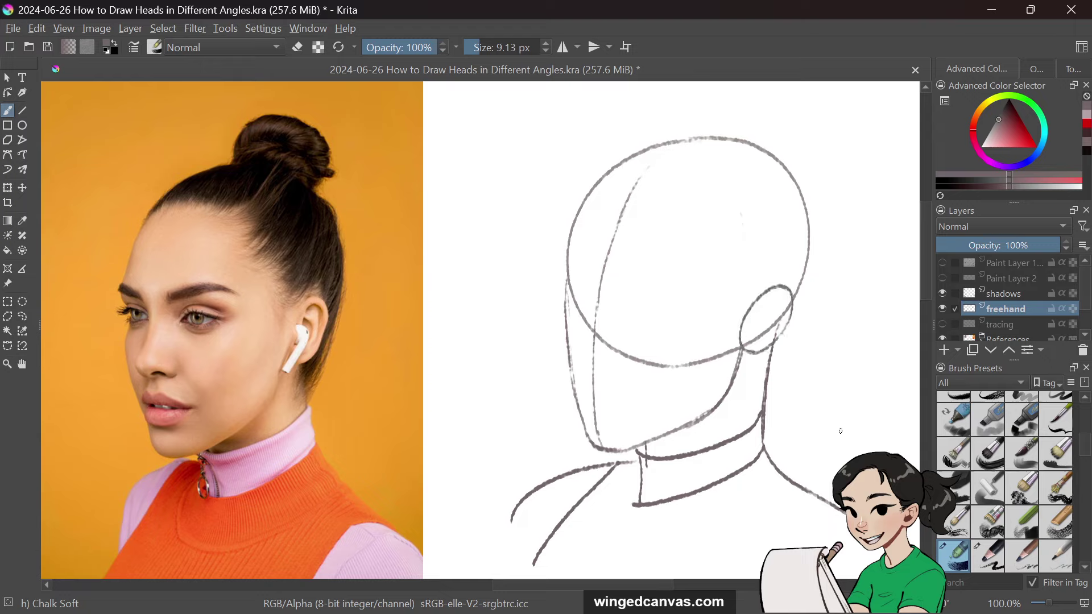
key("ctrl+z")
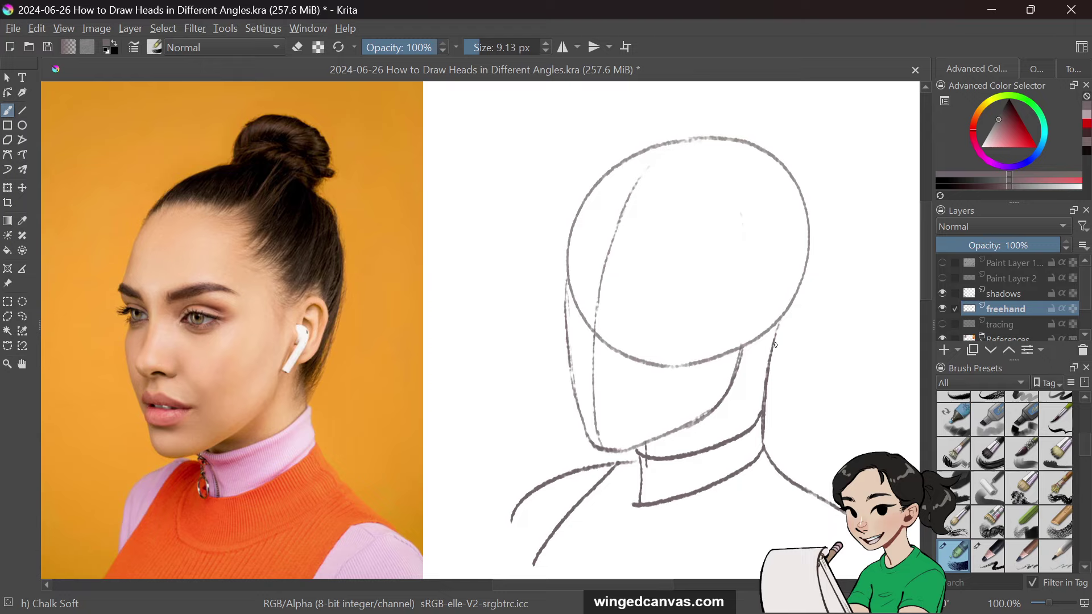
mouse_move(775, 344)
left_mouse_down()
mouse_move(745, 318)
mouse_move(778, 342)
left_mouse_up()
left_click_drag(793, 288, 764, 356)
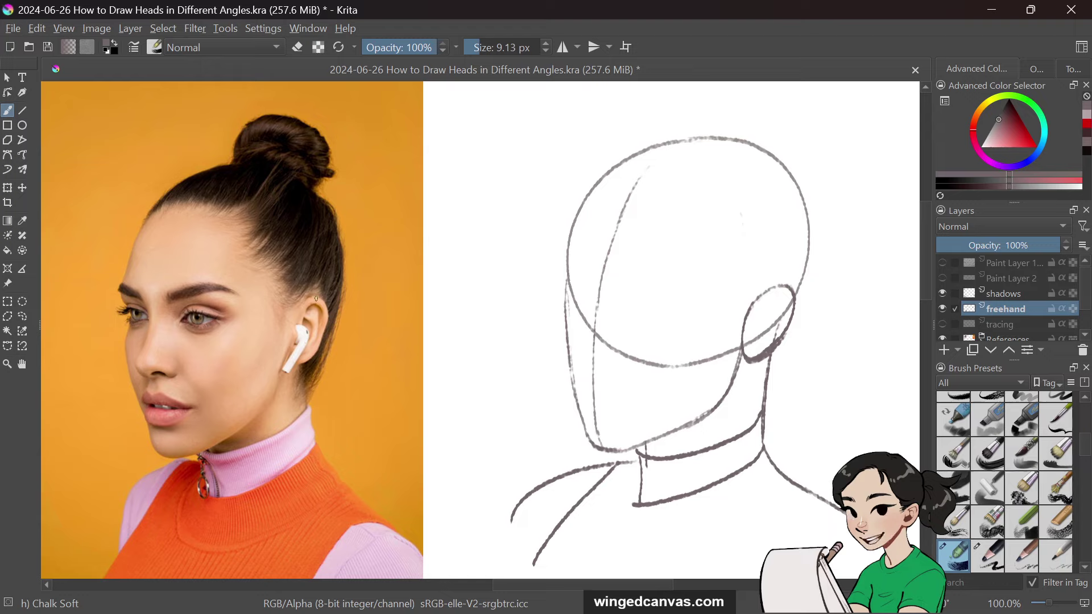
left_click_drag(320, 297, 169, 300)
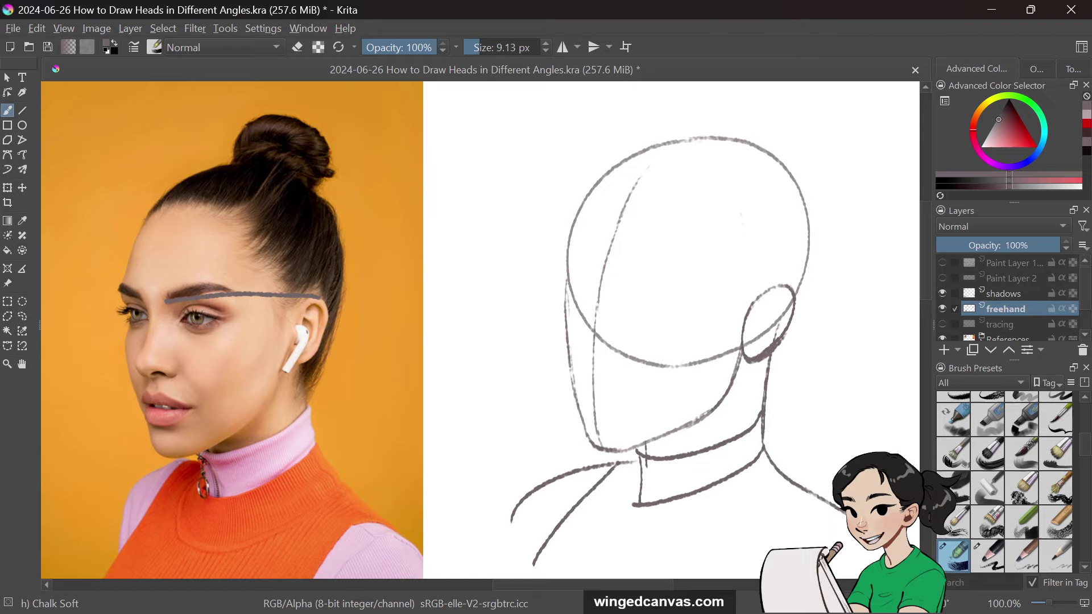
key("ctrl+z")
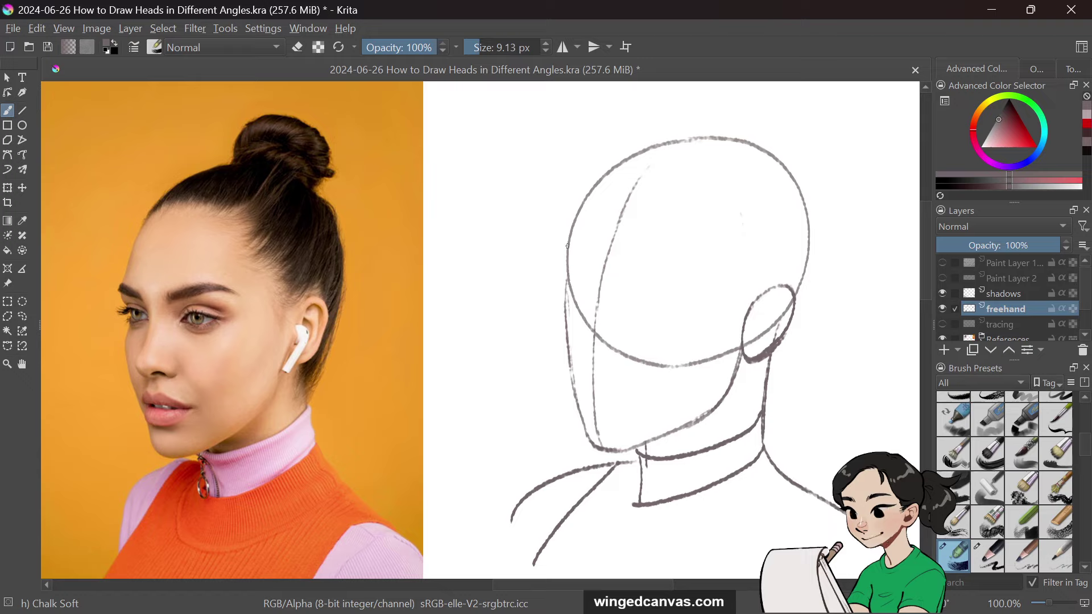
left_click_drag(567, 246, 569, 325)
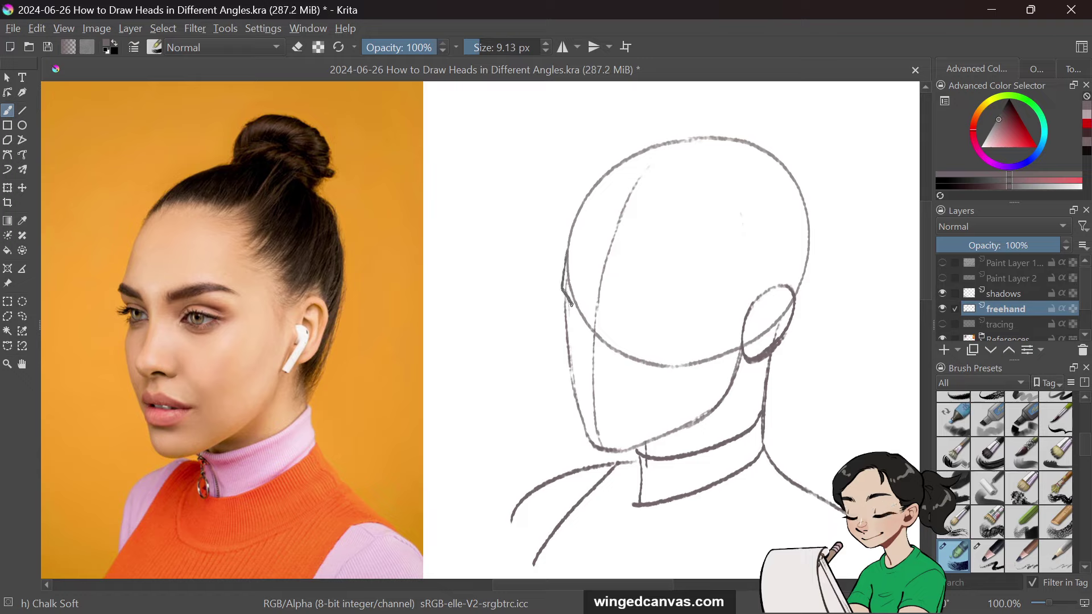
key("ctrl+z")
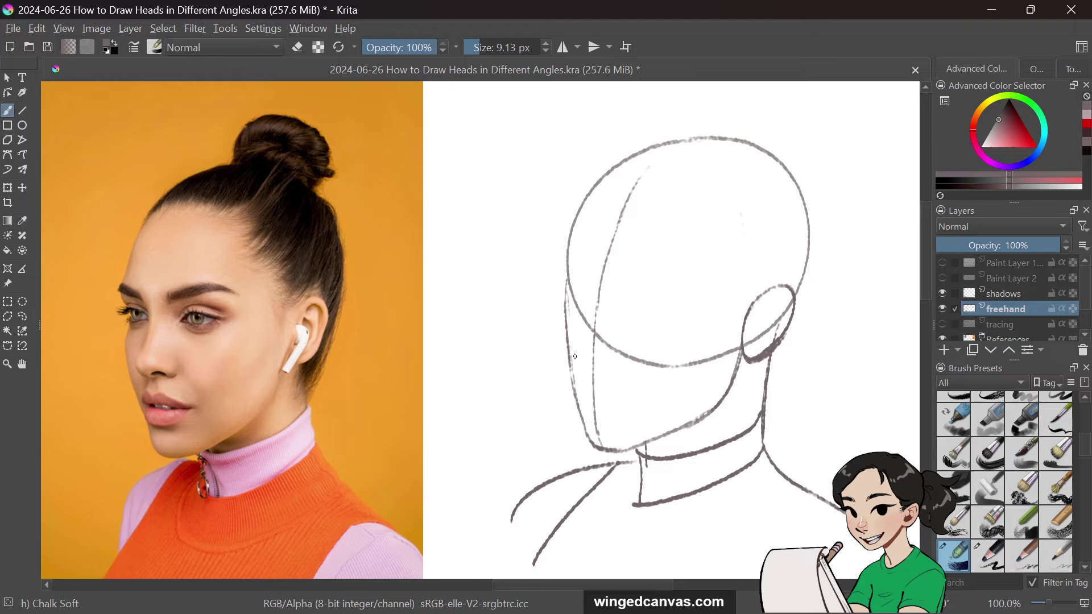
Step: Draw the nose's wedge-shaped underside across the centre line, and connect the bridge from the brow to the nose tip
mouse_move(578, 353)
left_mouse_down()
mouse_move(587, 370)
mouse_move(624, 367)
mouse_move(576, 351)
left_mouse_up()
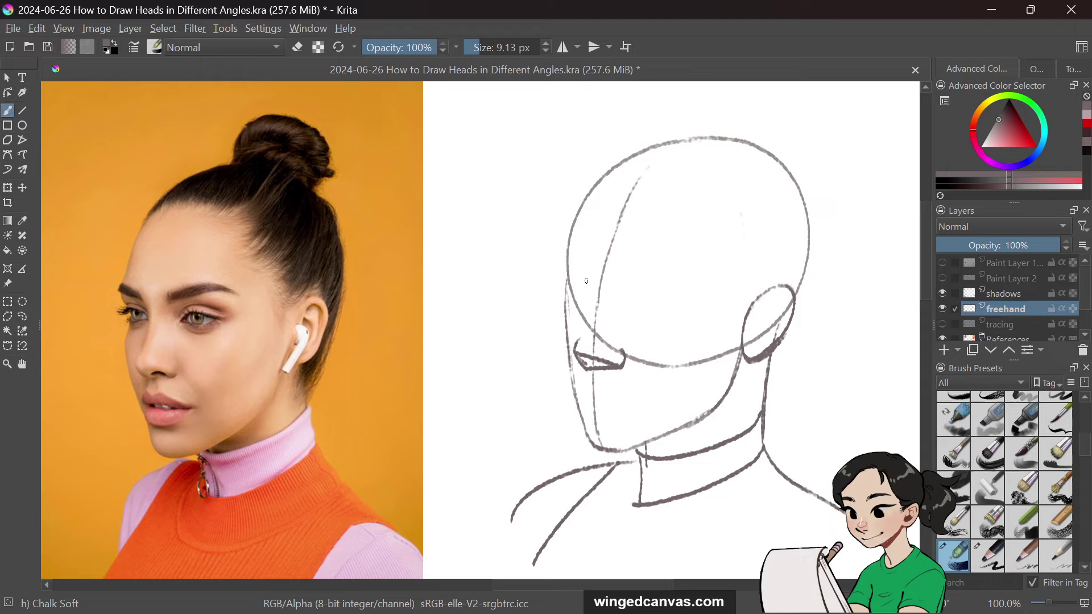
mouse_move(582, 273)
left_mouse_down()
mouse_move(592, 294)
mouse_move(577, 346)
left_mouse_up()
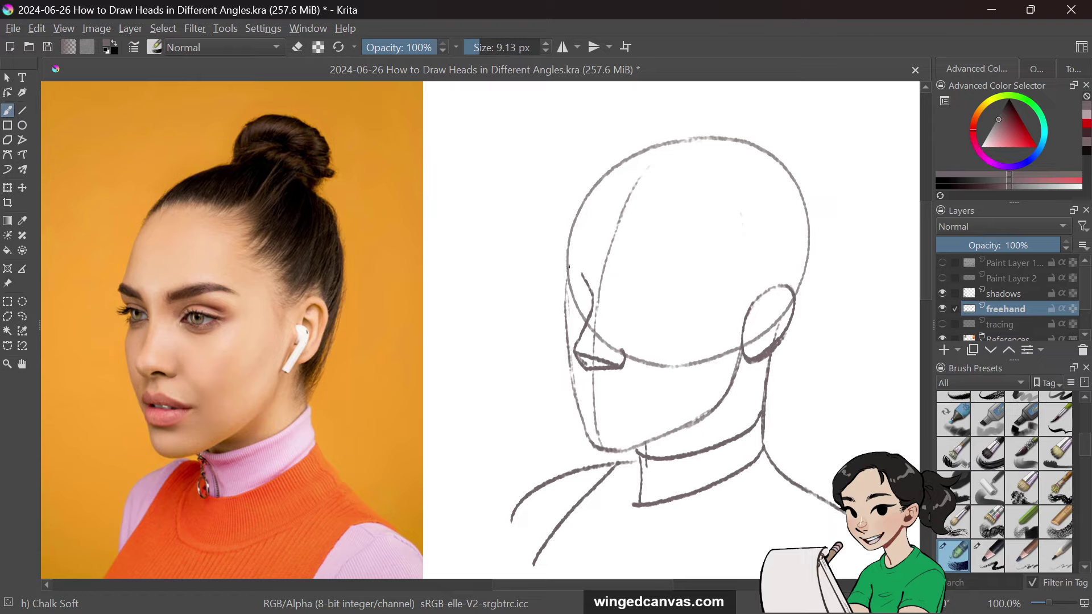
Step: Draw the thick far eyebrow, the far eye beneath it, and the far cheek contour down beside the nose
left_click_drag(566, 266, 584, 274)
mouse_move(568, 238)
left_mouse_down()
mouse_move(562, 278)
mouse_move(583, 281)
left_mouse_up()
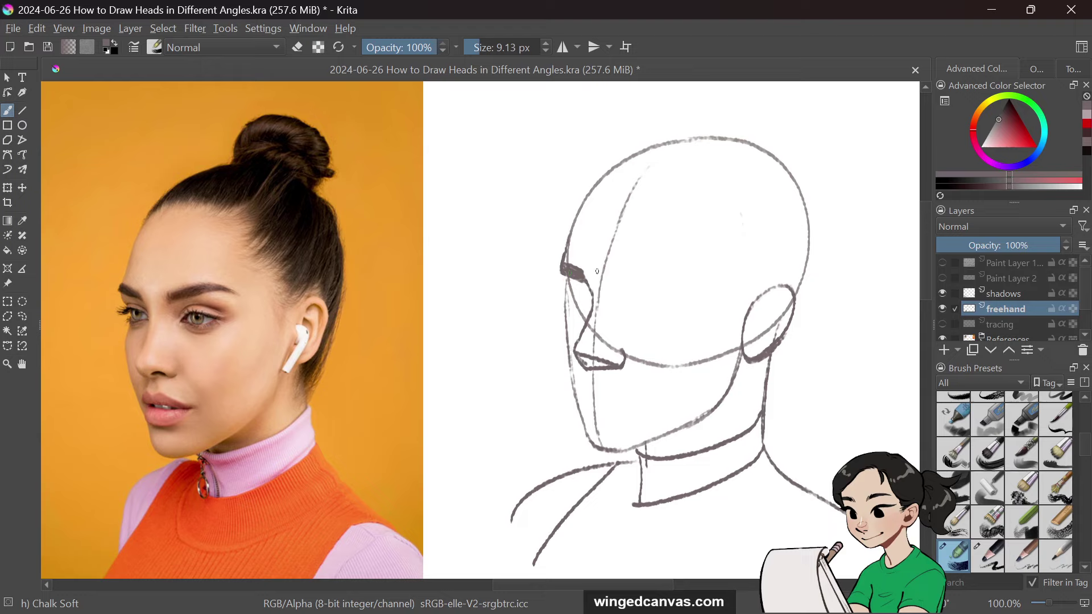
mouse_move(586, 277)
left_mouse_down()
mouse_move(592, 289)
mouse_move(567, 292)
left_mouse_up()
mouse_move(567, 290)
left_mouse_down()
mouse_move(589, 305)
mouse_move(568, 289)
mouse_move(583, 310)
mouse_move(570, 310)
mouse_move(589, 307)
mouse_move(572, 310)
mouse_move(575, 322)
mouse_move(572, 308)
mouse_move(570, 352)
mouse_move(563, 332)
mouse_move(569, 375)
left_mouse_up()
left_click_drag(563, 334, 575, 392)
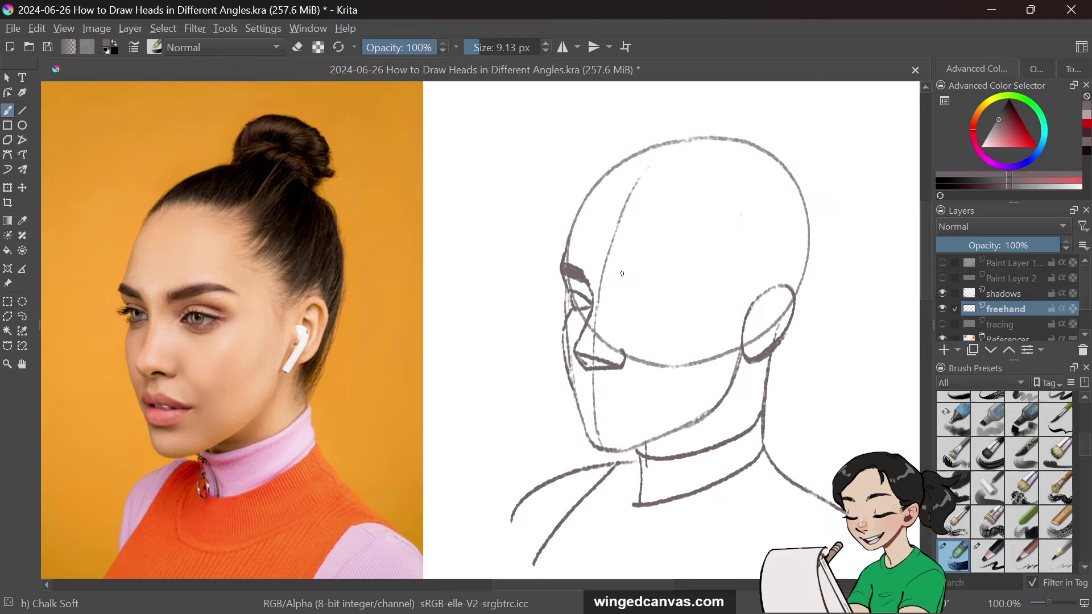
Step: Draw the near eyebrow as a tapering arch above the near eye area, redoing the first strokes and filling it in
mouse_move(621, 271)
left_mouse_down()
mouse_move(623, 282)
mouse_move(675, 266)
left_mouse_up()
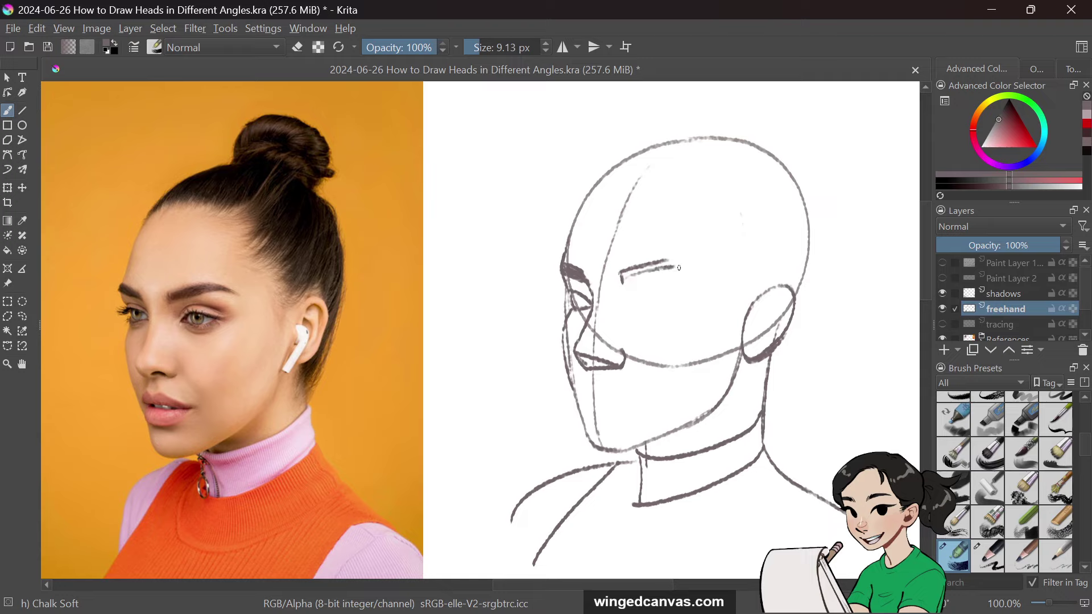
key("ctrl+z")
key("ctrl+z")
key("ctrl+z")
left_click_drag(623, 273, 680, 263)
mouse_move(622, 283)
left_mouse_down()
mouse_move(700, 276)
mouse_move(672, 264)
mouse_move(685, 281)
mouse_move(669, 274)
mouse_move(696, 278)
left_mouse_up()
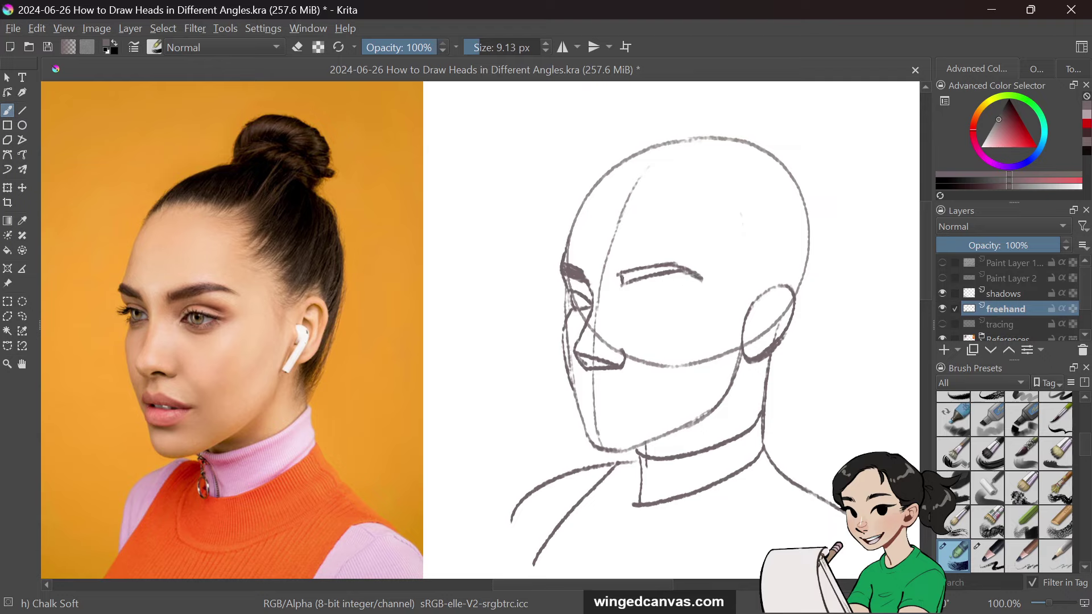
mouse_move(623, 278)
left_mouse_down()
mouse_move(663, 269)
mouse_move(618, 284)
left_mouse_up()
Step: Outline the near eye as an almond shape below its eyebrow, replacing the first upper-lid strokes
mouse_move(632, 306)
left_mouse_down()
mouse_move(644, 294)
mouse_move(681, 310)
left_mouse_up()
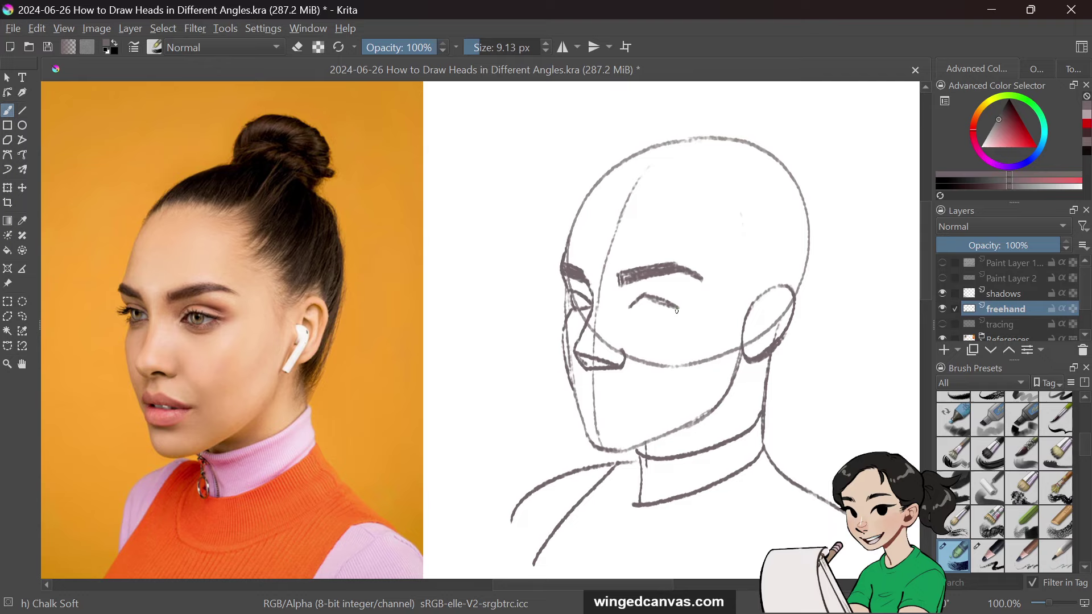
key("ctrl+z")
key("ctrl+z")
mouse_move(627, 313)
left_mouse_down()
mouse_move(660, 300)
mouse_move(684, 312)
mouse_move(661, 316)
mouse_move(675, 311)
left_mouse_up()
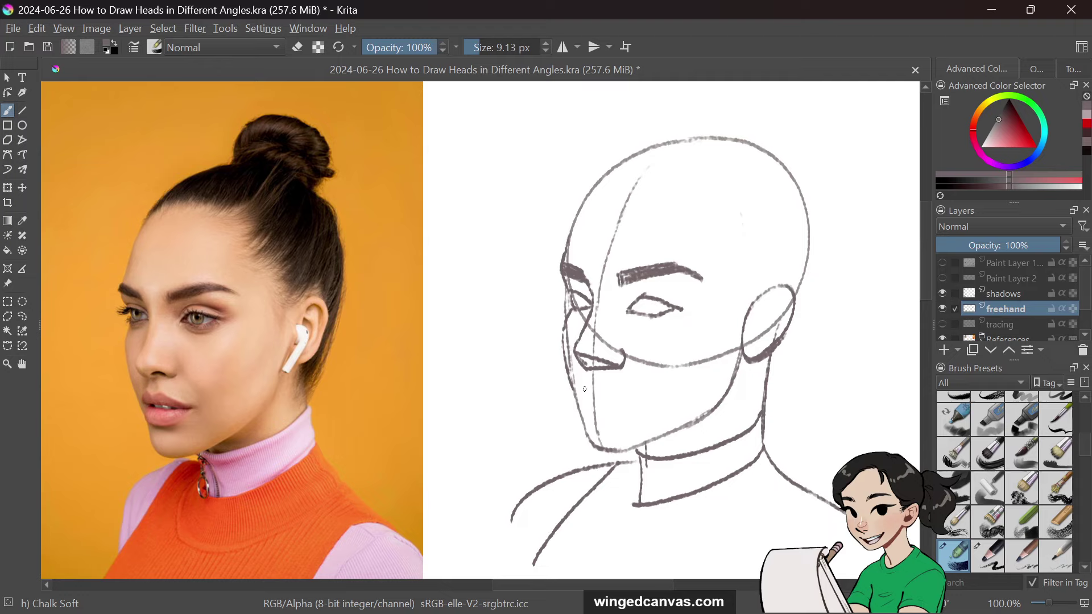
Step: Draw the lips between nose and chin with a dark mouth line, and strengthen the chin and jaw contour
left_click_drag(584, 389, 589, 421)
mouse_move(579, 384)
left_mouse_down()
mouse_move(625, 392)
mouse_move(630, 404)
mouse_move(608, 389)
mouse_move(639, 404)
mouse_move(606, 417)
mouse_move(638, 406)
left_mouse_up()
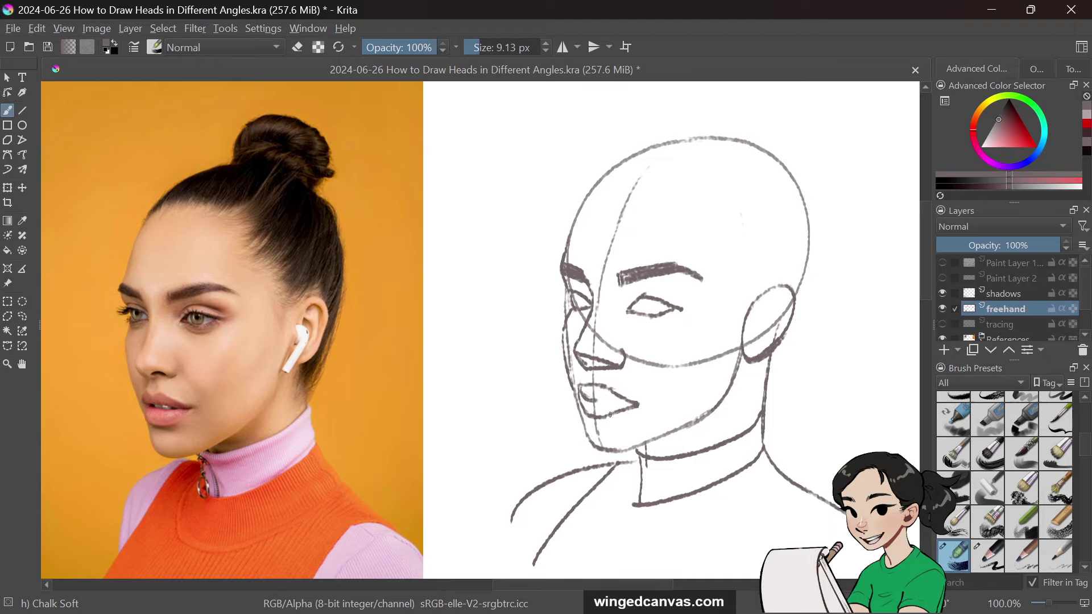
mouse_move(585, 396)
left_mouse_down()
mouse_move(639, 406)
mouse_move(592, 414)
mouse_move(605, 453)
mouse_move(689, 424)
left_mouse_up()
key("ctrl+z")
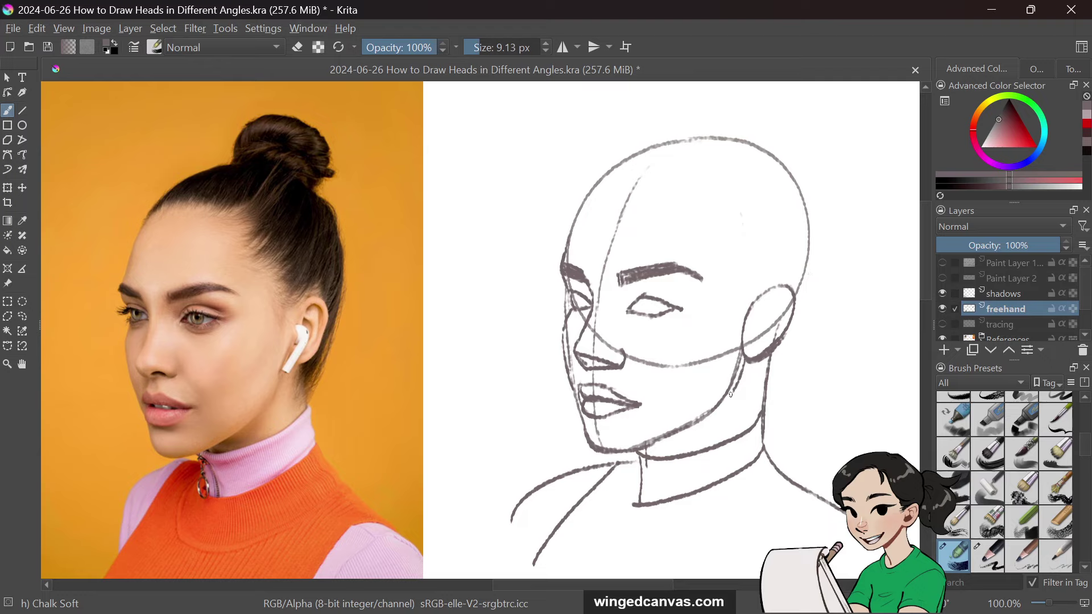
Step: Erase the ear's front edge and the extra jaw lines, then join the earlobe to the jaw and draw the inner ear folds
key("e")
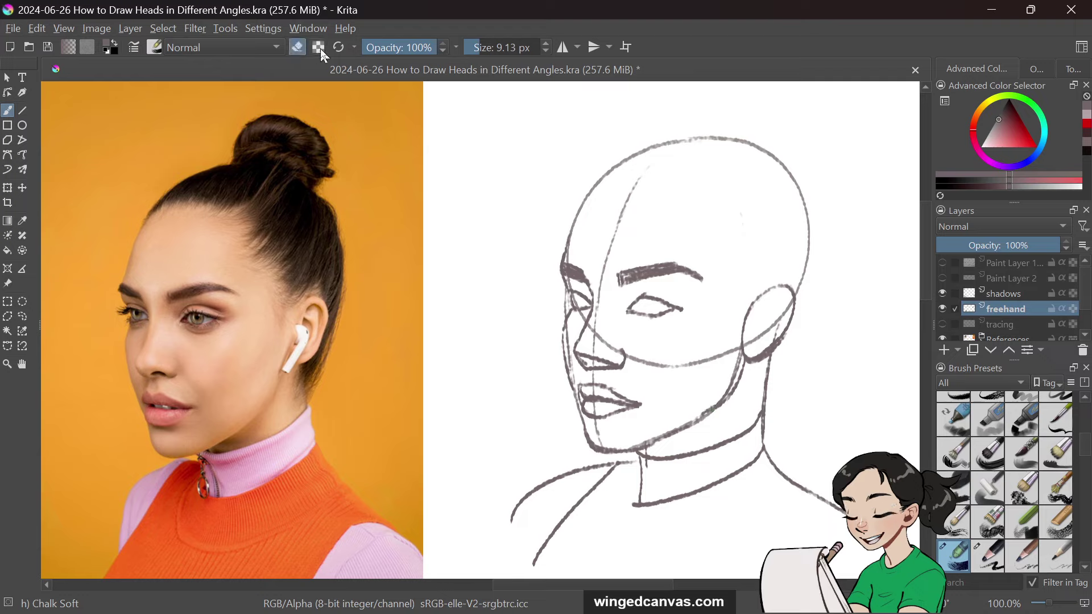
mouse_move(741, 339)
left_mouse_down()
mouse_move(761, 296)
mouse_move(720, 399)
left_mouse_up()
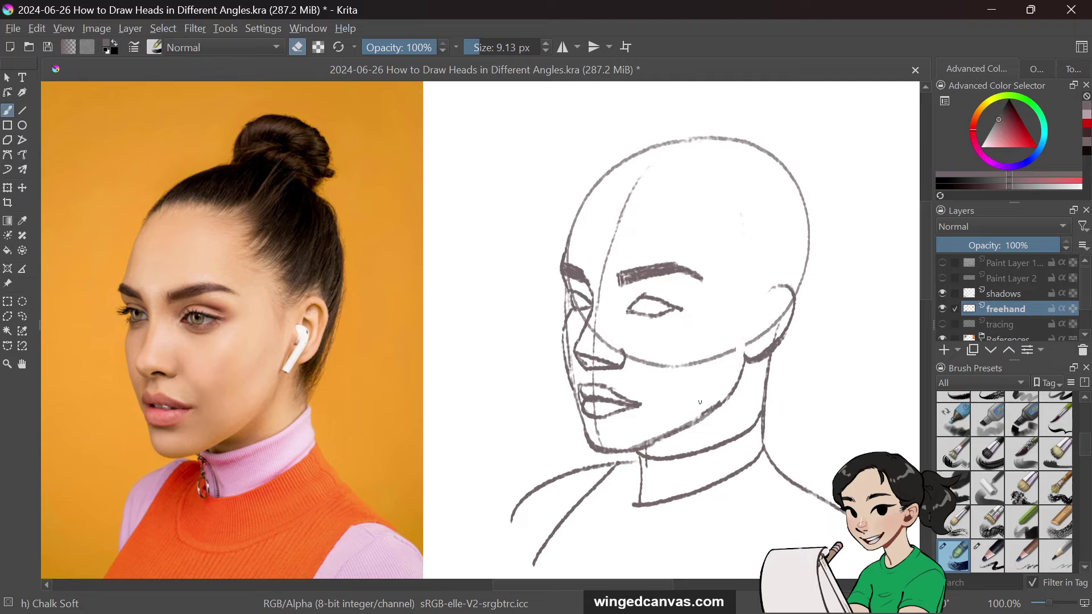
left_click(295, 48)
left_click_drag(744, 350, 750, 362)
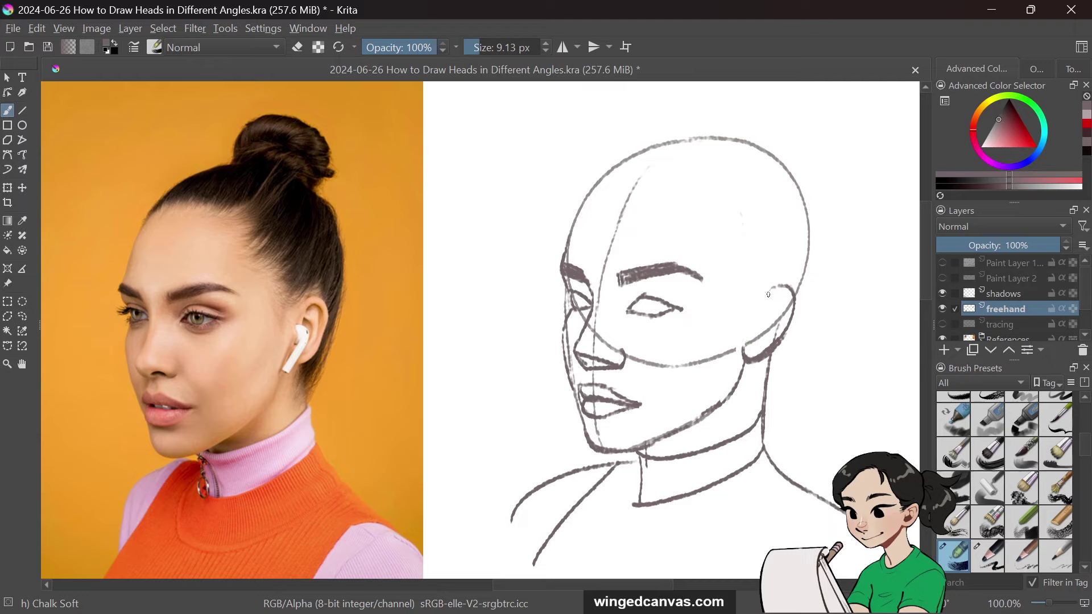
mouse_move(769, 292)
left_mouse_down()
mouse_move(782, 339)
mouse_move(788, 283)
mouse_move(789, 305)
mouse_move(768, 309)
mouse_move(787, 294)
left_mouse_up()
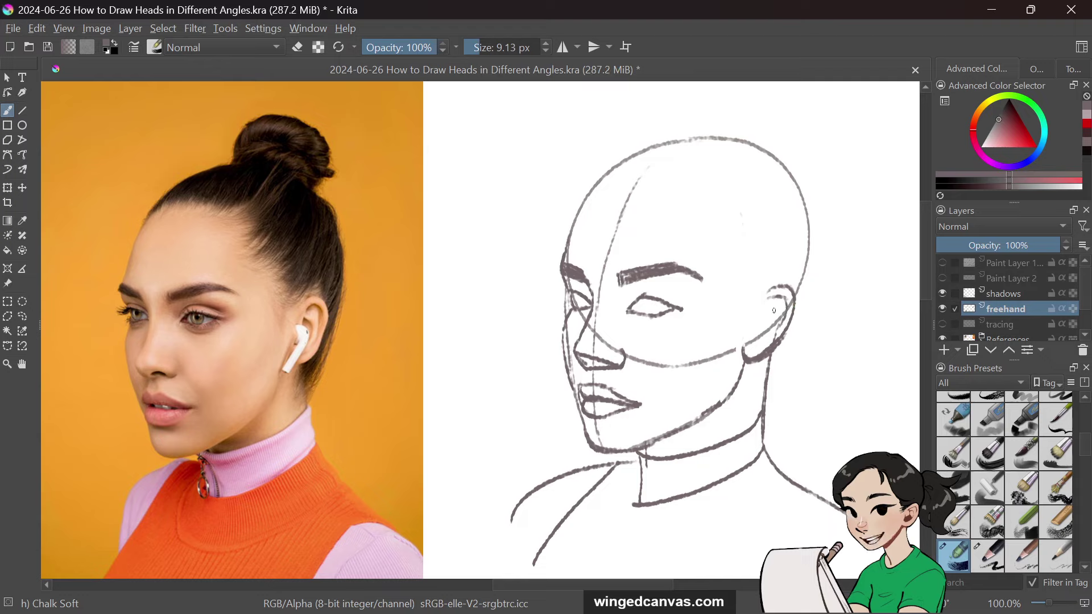
mouse_move(772, 298)
left_mouse_down()
mouse_move(764, 331)
mouse_move(777, 333)
left_mouse_up()
Step: Add the near iris, far lashes, and the near eyelid crease and lash details, reducing the brush size to 5.07 px for the finer lines
left_click_drag(638, 300, 689, 309)
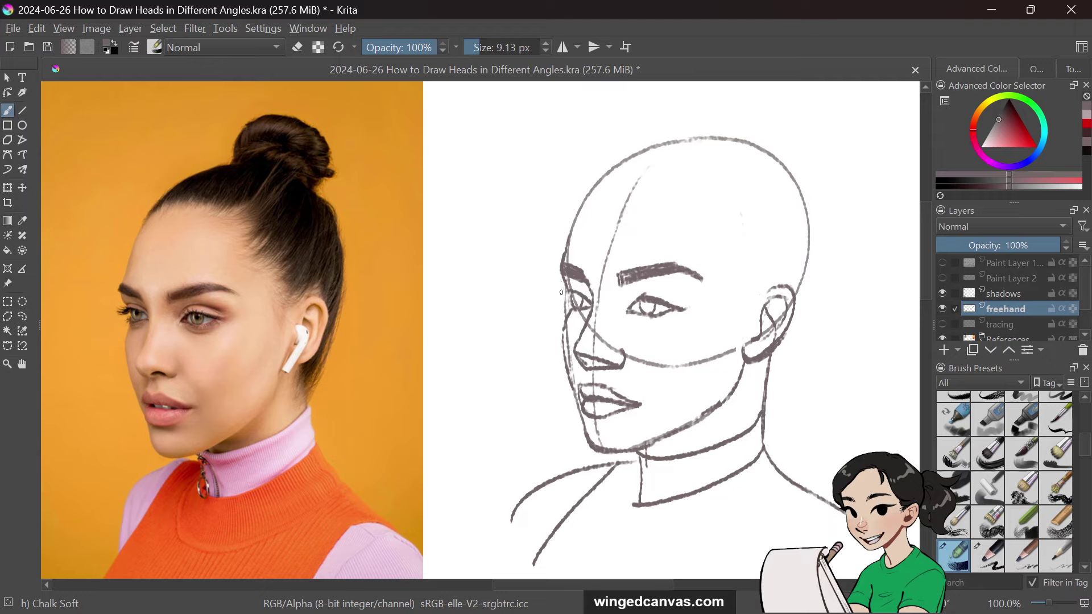
left_click_drag(557, 290, 564, 295)
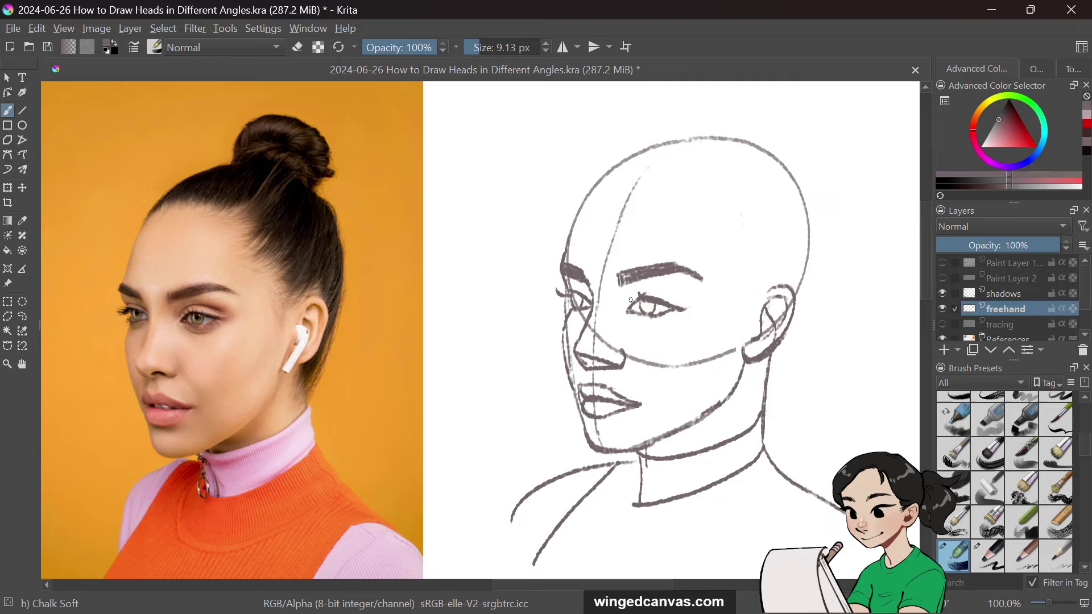
left_click_drag(484, 53, 479, 51)
mouse_move(627, 300)
left_mouse_down()
mouse_move(646, 289)
mouse_move(686, 305)
left_mouse_up()
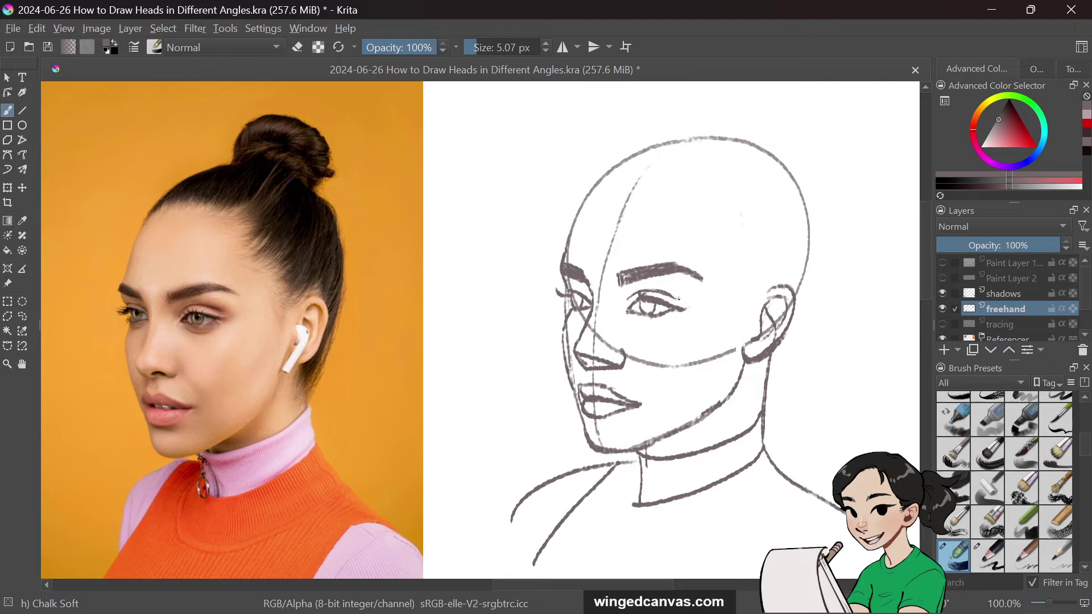
left_click_drag(672, 296, 680, 301)
left_click_drag(648, 304, 646, 307)
Step: Sketch two closed-eyelid curves in the blank area beside the forehead, adding fine curved lashes along the first one
mouse_move(467, 151)
left_mouse_down()
mouse_move(494, 159)
mouse_move(507, 149)
mouse_move(460, 160)
left_mouse_up()
key("ctrl+z")
mouse_move(540, 150)
left_mouse_down()
mouse_move(557, 160)
mouse_move(582, 149)
left_mouse_up()
mouse_move(485, 158)
left_mouse_down()
mouse_move(475, 169)
mouse_move(457, 160)
left_mouse_up()
left_click_drag(470, 151, 453, 161)
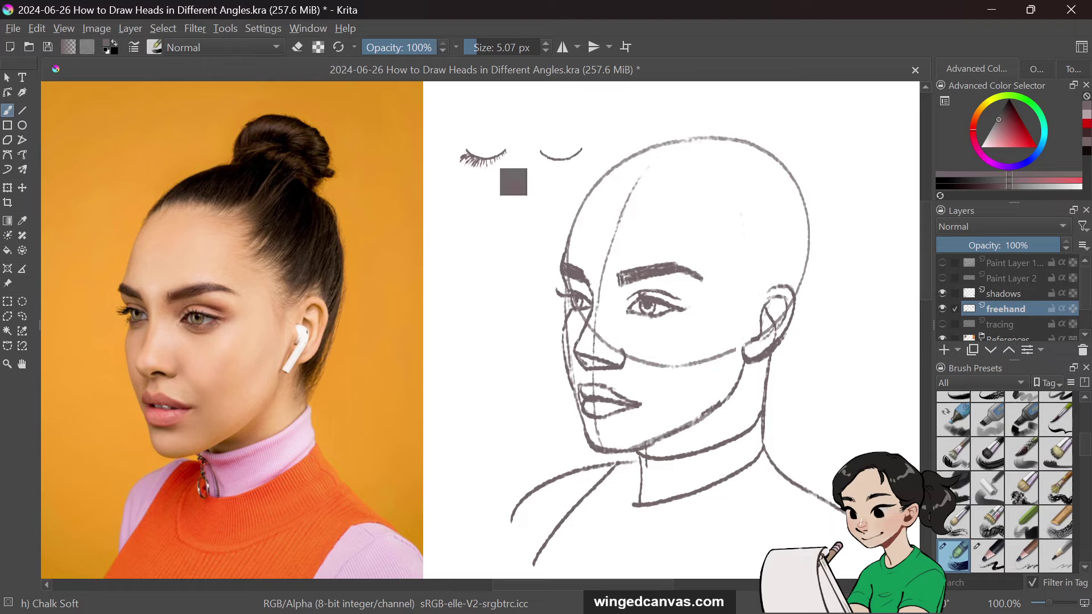
left_click_drag(468, 151, 458, 154)
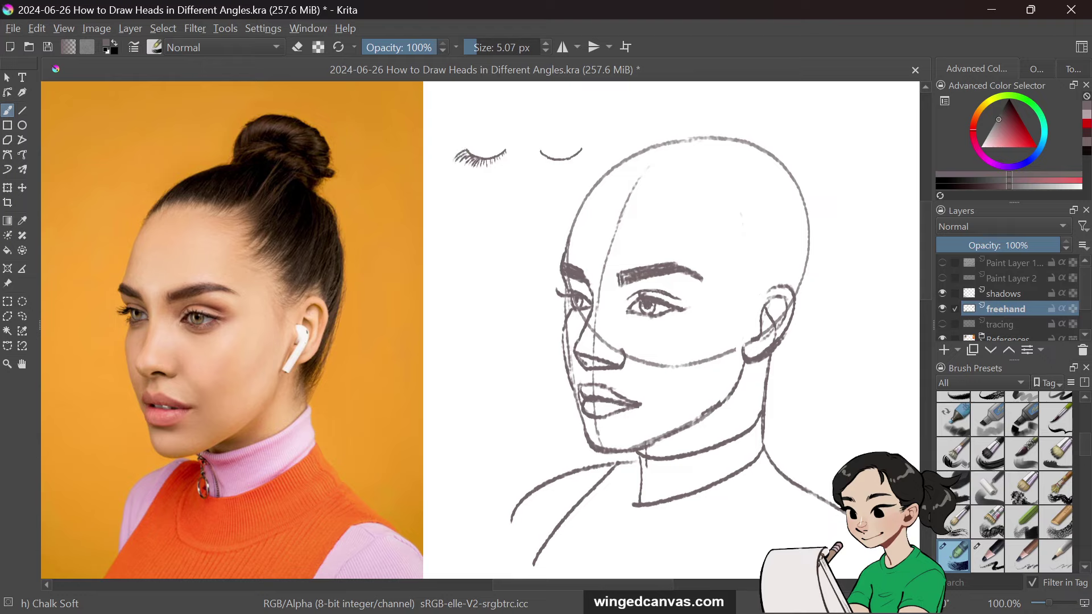
Step: Draw a wider closed-lid curve below the lash example, with arrows fanning outward to show the lash directions
mouse_move(462, 203)
left_mouse_down()
mouse_move(483, 213)
mouse_move(523, 202)
left_mouse_up()
key("ctrl+z")
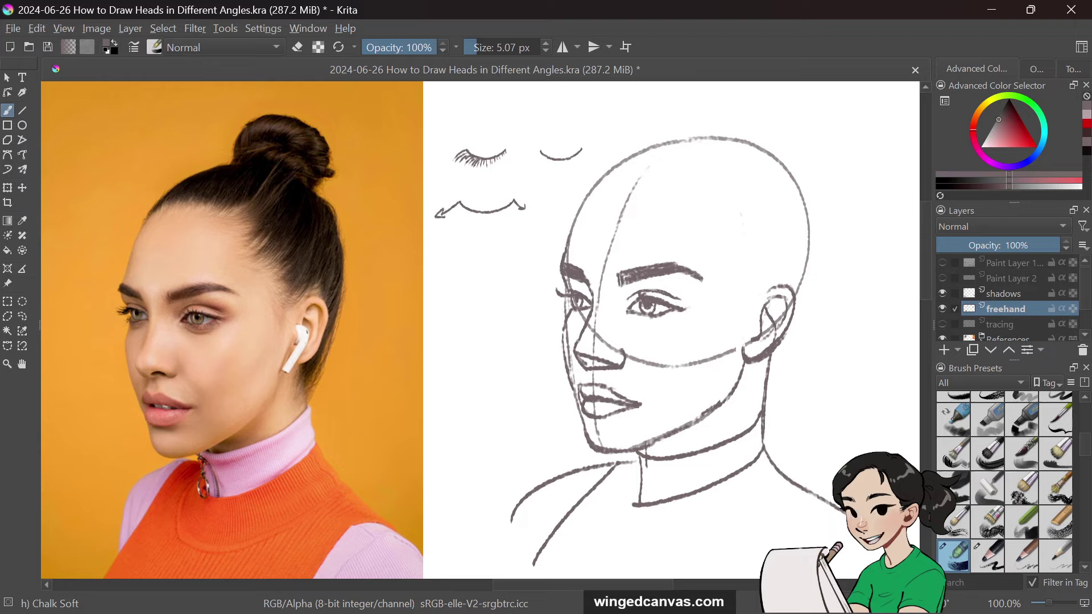
left_click_drag(458, 202, 438, 216)
mouse_move(484, 225)
left_mouse_down()
mouse_move(461, 226)
mouse_move(511, 218)
left_mouse_up()
Step: Sketch a raised upper-lid example with short lashes beside the face, plus an arrow showing the outer lashes' direction
mouse_move(462, 325)
left_mouse_down()
mouse_move(490, 313)
mouse_move(519, 327)
left_mouse_up()
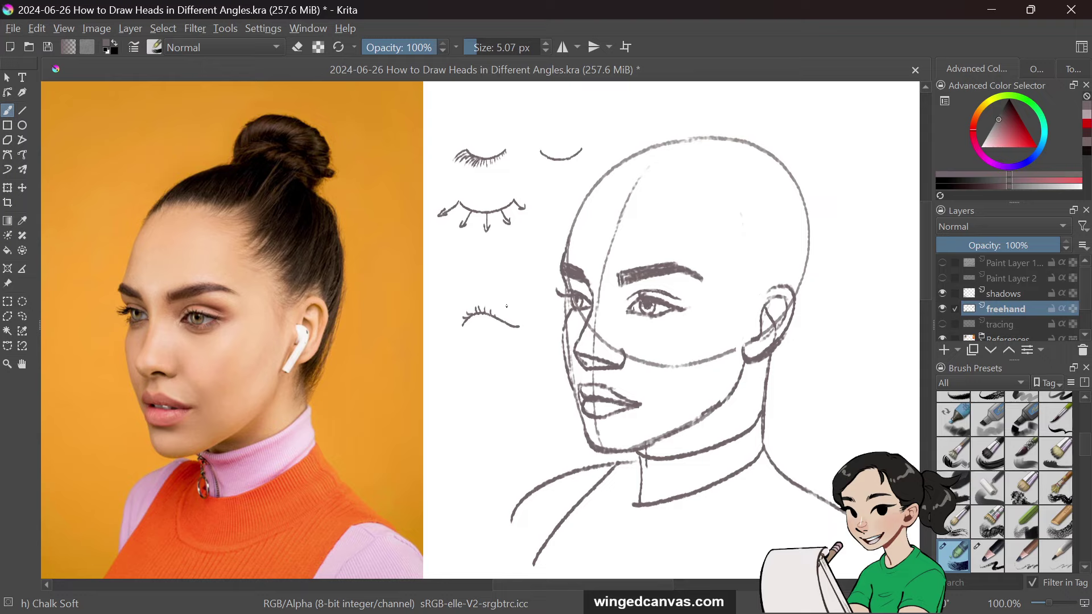
left_click_drag(496, 316, 524, 310)
left_click_drag(515, 304, 518, 316)
left_click_drag(505, 321, 516, 325)
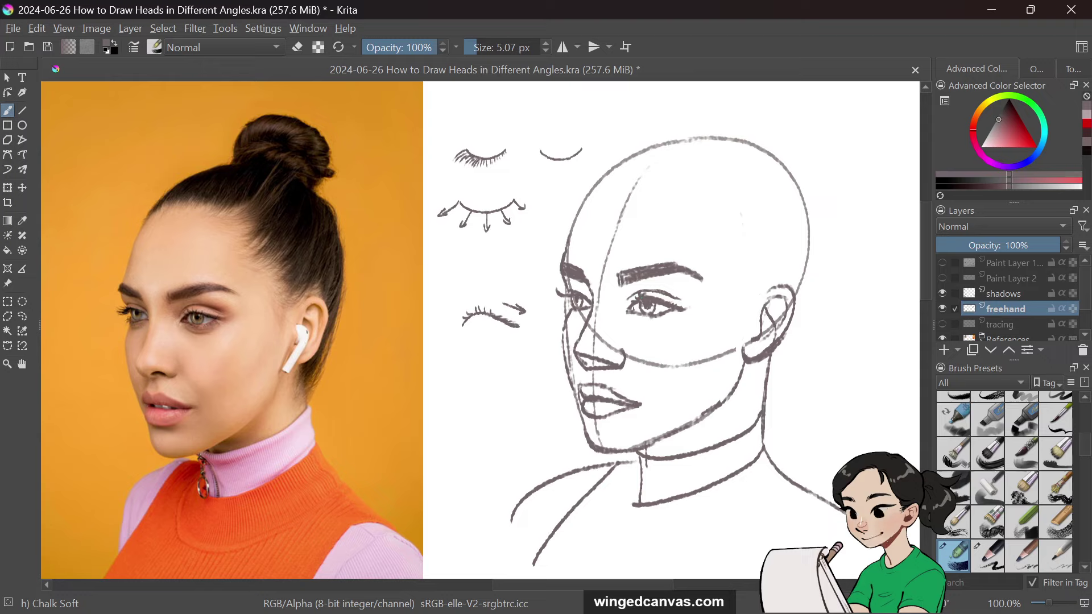
Step: Draw an arrow pointing at the far eye and add lashes to the eyes of the head sketch
left_click_drag(542, 331, 557, 312)
left_click(563, 287)
left_click_drag(580, 292, 574, 287)
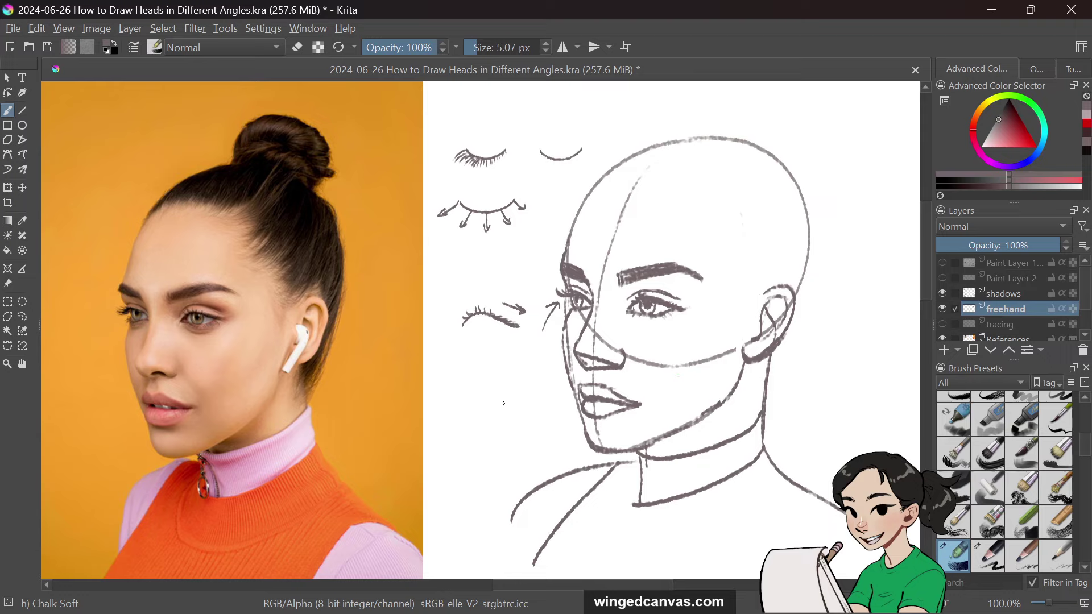
Step: Sketch the nose as a faceted wedge block below the lash examples, undoing the first trial strokes
mouse_move(462, 427)
left_mouse_down()
mouse_move(493, 348)
mouse_move(476, 432)
left_mouse_up()
key("ctrl+z")
left_click_drag(512, 351, 487, 425)
key("ctrl+z")
mouse_move(494, 349)
left_mouse_down()
mouse_move(499, 371)
mouse_move(465, 443)
mouse_move(512, 453)
left_mouse_up()
mouse_move(505, 348)
left_mouse_down()
mouse_move(517, 376)
mouse_move(517, 454)
left_mouse_up()
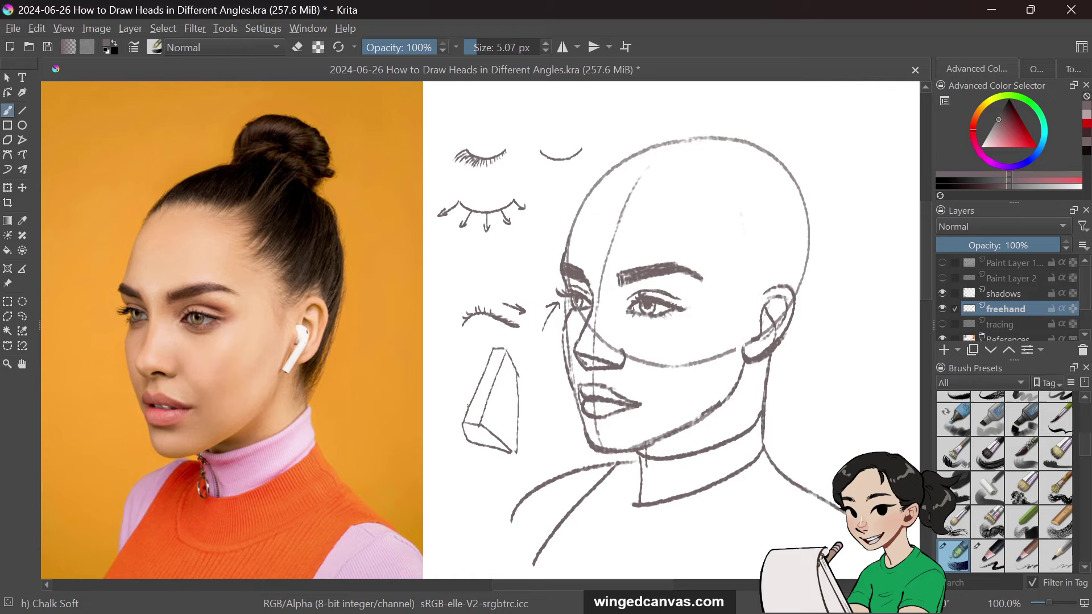
Step: Draw circles for the nose tip and nostril wing over the nose block, and repeat them on the portrait's nose
mouse_move(467, 405)
left_mouse_down()
mouse_move(494, 420)
mouse_move(471, 406)
mouse_move(462, 416)
mouse_move(470, 435)
mouse_move(489, 437)
mouse_move(482, 403)
left_mouse_up()
key("ctrl+z")
mouse_move(510, 426)
left_mouse_down()
mouse_move(499, 444)
mouse_move(509, 424)
mouse_move(460, 438)
left_mouse_up()
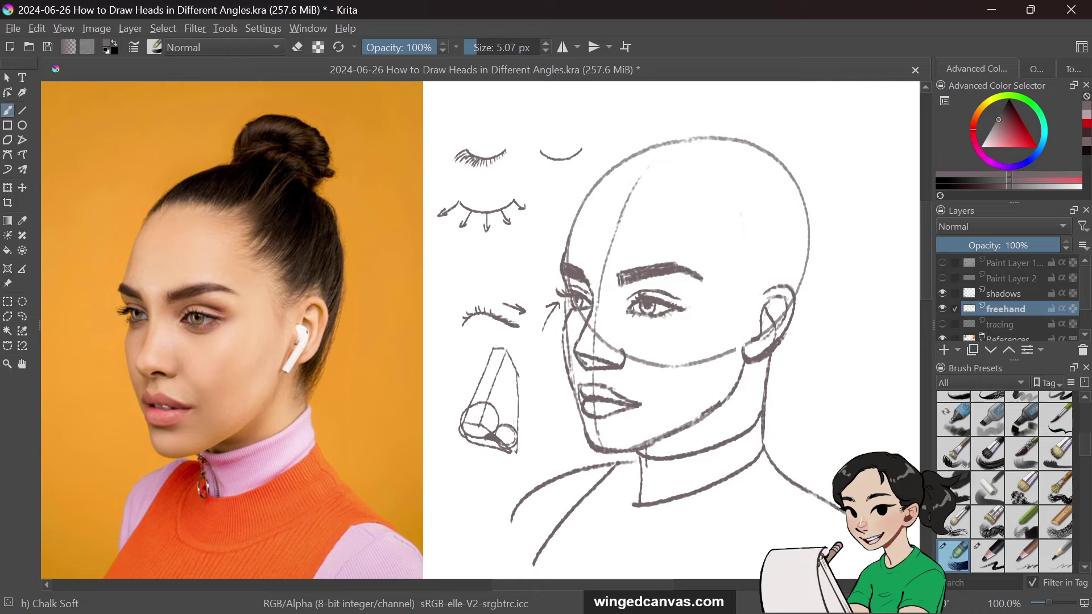
mouse_move(573, 354)
left_mouse_down()
mouse_move(598, 343)
mouse_move(576, 347)
mouse_move(584, 366)
mouse_move(601, 340)
mouse_move(618, 364)
left_mouse_up()
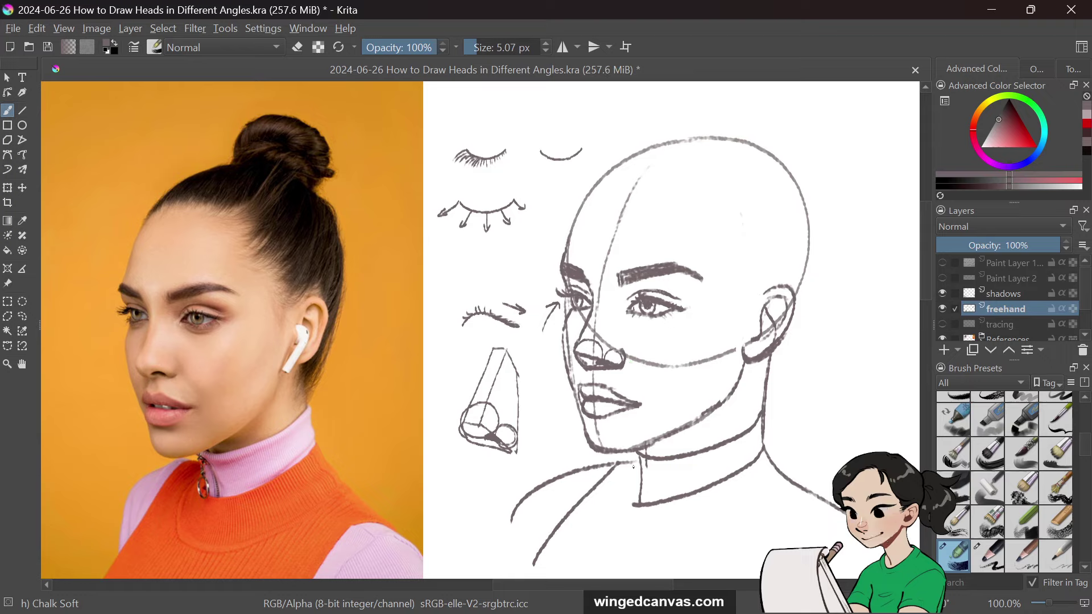
Step: Shade the nose's underside and the lips on the shadows layer in a light greyish pink with a 16.34 px brush
left_click_drag(619, 462, 644, 458)
left_click_drag(488, 49, 500, 49)
left_click(1088, 124)
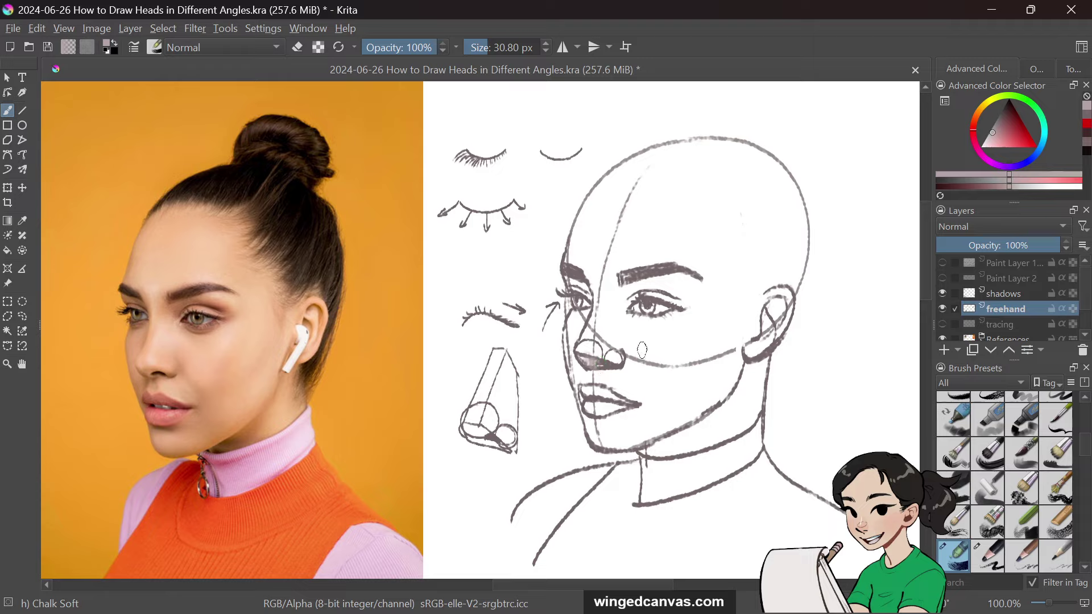
left_click(1018, 294)
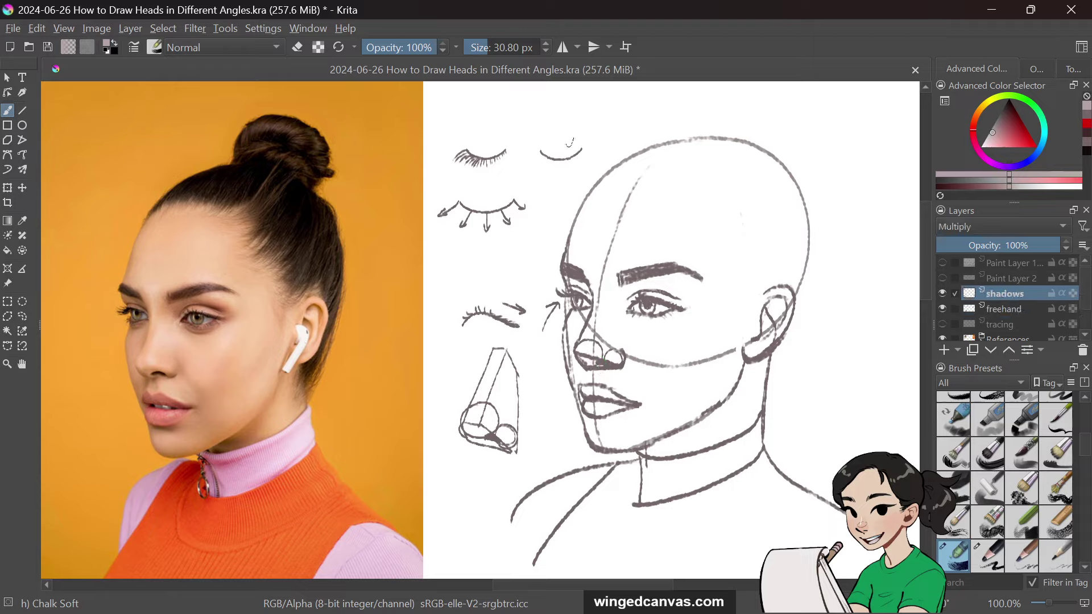
key("bracketleft")
key("bracketleft")
key("bracketleft")
mouse_move(596, 357)
left_mouse_down()
mouse_move(585, 392)
mouse_move(614, 394)
mouse_move(582, 394)
mouse_move(639, 404)
mouse_move(596, 392)
mouse_move(618, 406)
left_mouse_up()
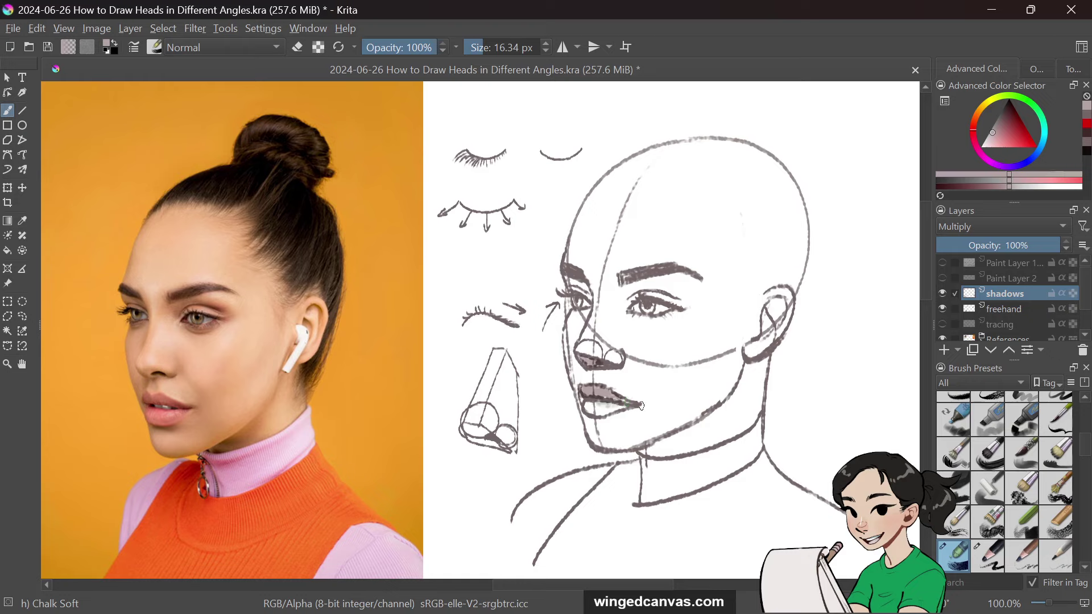
Step: Extend the light shading over the eye sockets, the far side of the face, the neck under the jaw and the inner ear
mouse_move(625, 287)
left_mouse_down()
mouse_move(659, 277)
mouse_move(622, 292)
mouse_move(655, 283)
mouse_move(624, 296)
mouse_move(686, 298)
mouse_move(646, 284)
mouse_move(697, 299)
mouse_move(665, 295)
left_mouse_up()
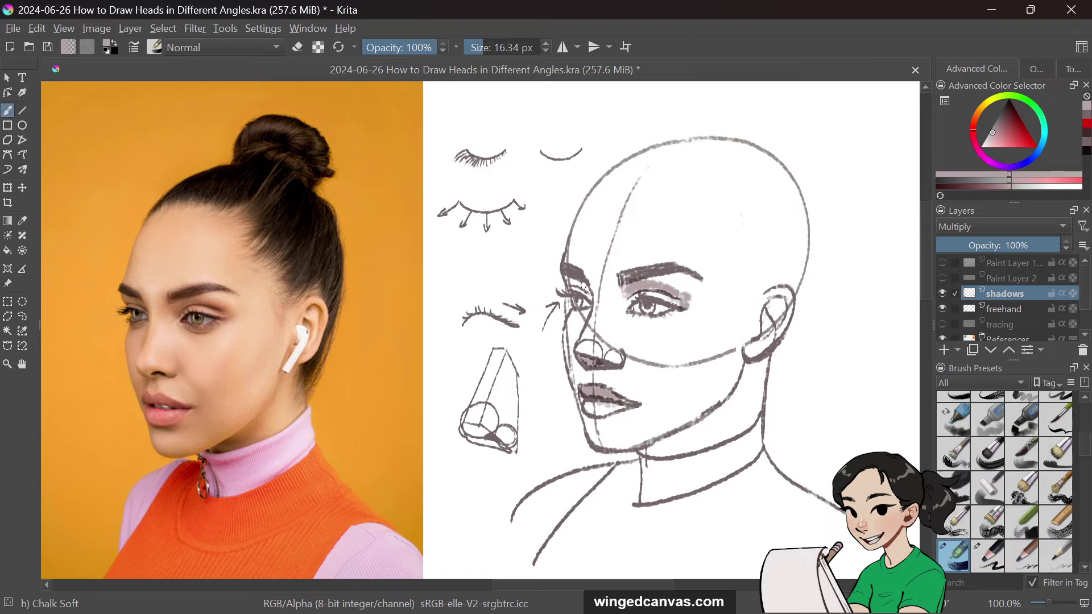
mouse_move(592, 275)
left_mouse_down()
mouse_move(566, 293)
mouse_move(670, 304)
left_mouse_up()
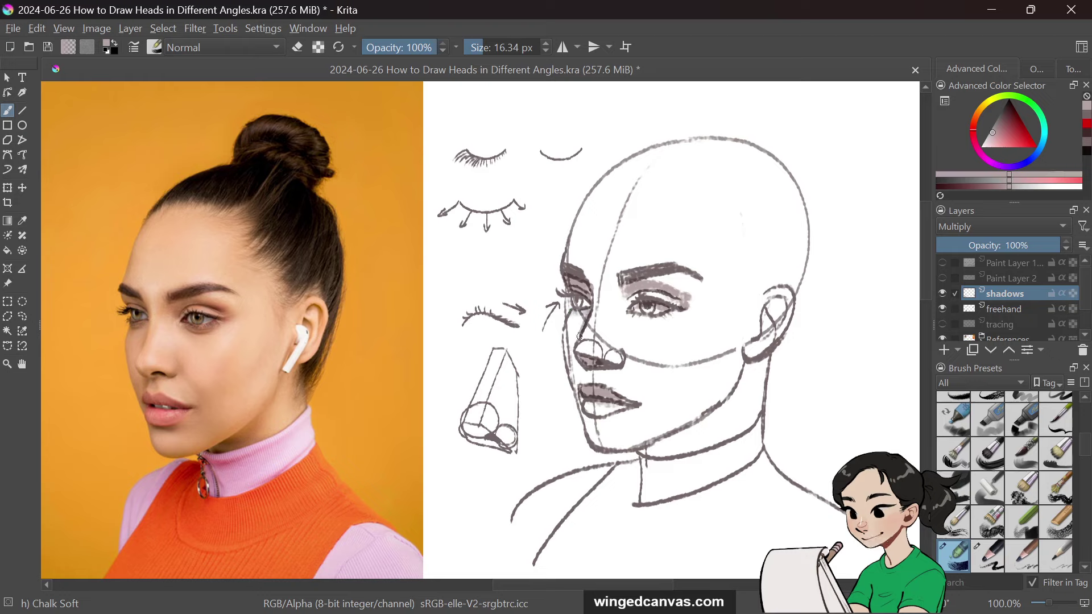
left_click_drag(566, 350, 570, 367)
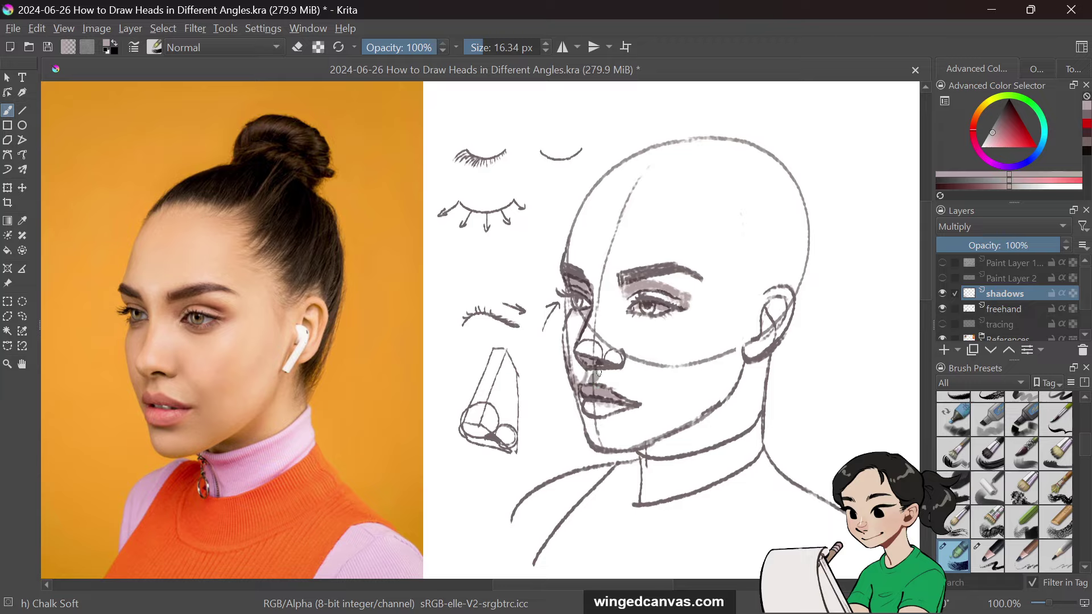
mouse_move(615, 428)
left_mouse_down()
mouse_move(639, 388)
mouse_move(596, 428)
mouse_move(589, 419)
mouse_move(589, 439)
mouse_move(590, 418)
mouse_move(637, 443)
mouse_move(609, 447)
mouse_move(668, 444)
mouse_move(699, 419)
mouse_move(641, 451)
mouse_move(705, 418)
mouse_move(649, 450)
mouse_move(718, 428)
mouse_move(663, 454)
mouse_move(728, 432)
mouse_move(669, 454)
mouse_move(751, 421)
left_mouse_up()
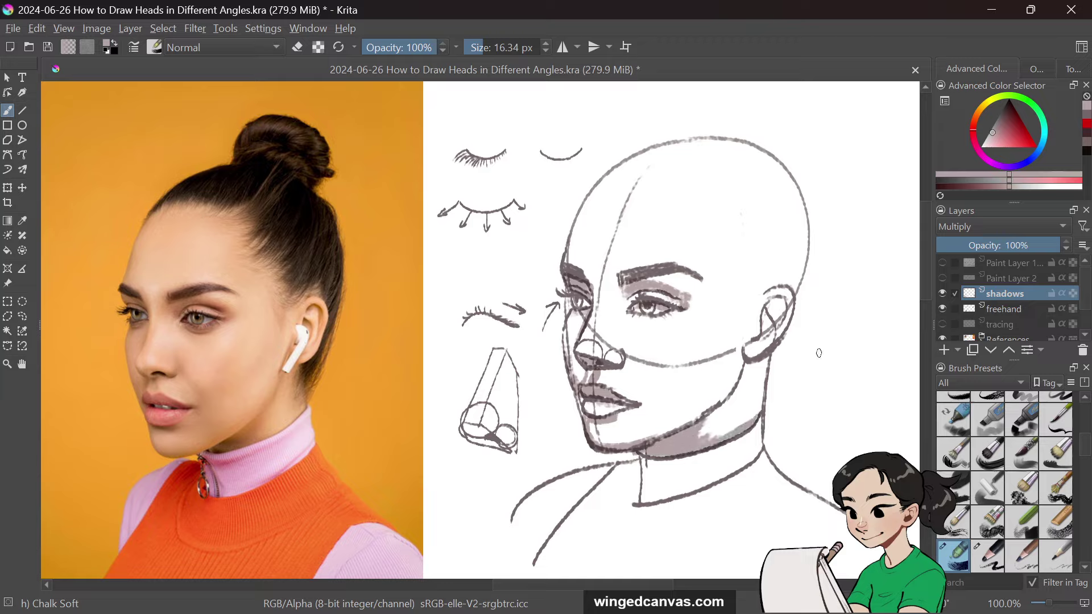
mouse_move(770, 323)
left_mouse_down()
mouse_move(768, 310)
mouse_move(762, 330)
mouse_move(790, 307)
left_mouse_up()
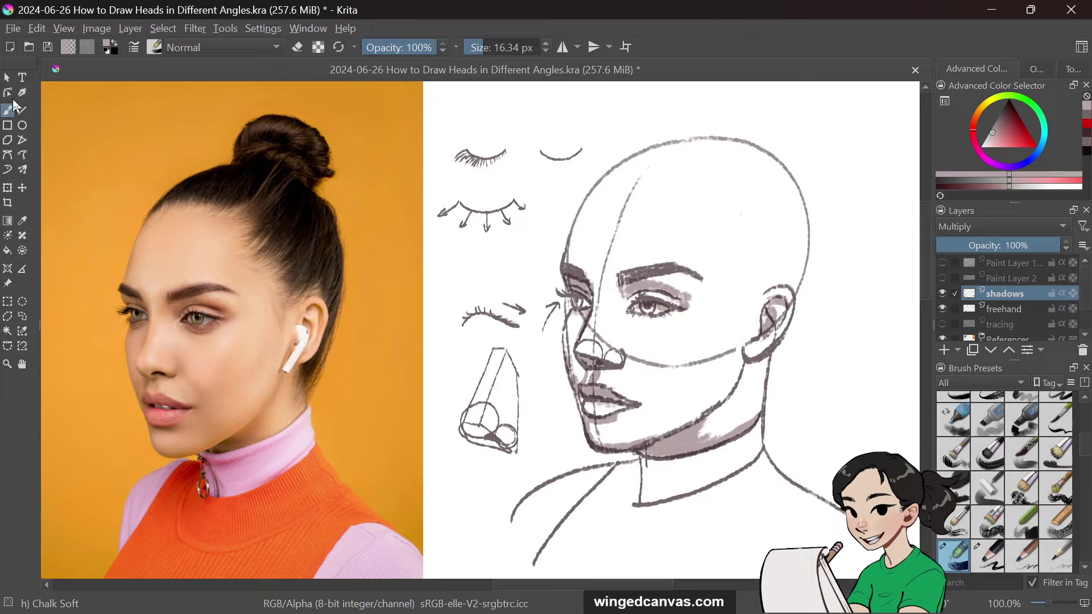
Step: Draw the nose's tip and wing circles, bridge line and a pointing arrow over the reference photo in dark grey with a 4.44 px brush
left_click(1089, 132)
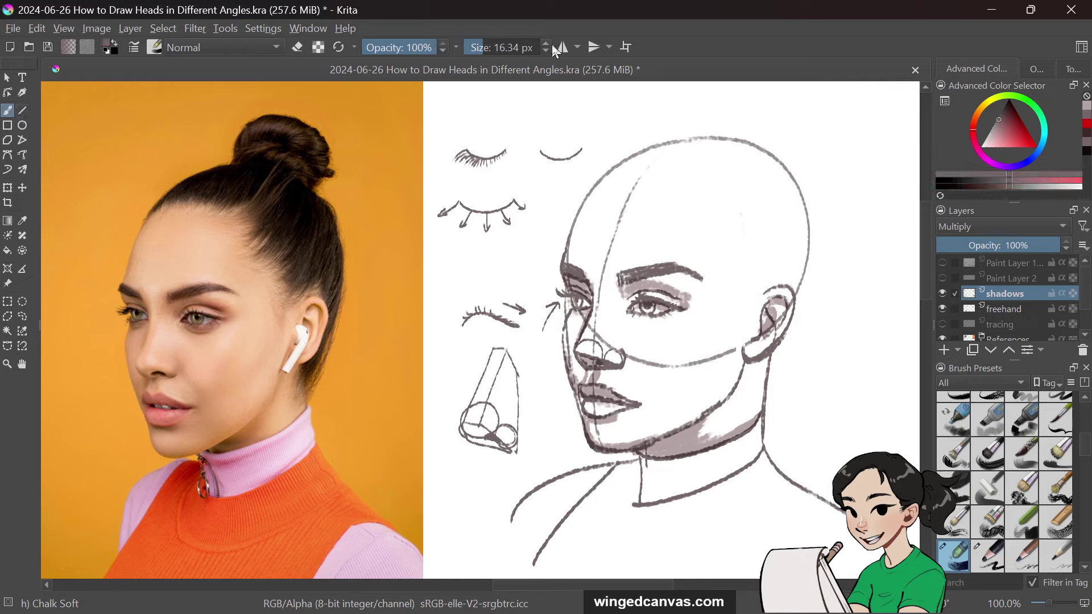
key("bracketleft")
key("bracketleft")
key("bracketleft")
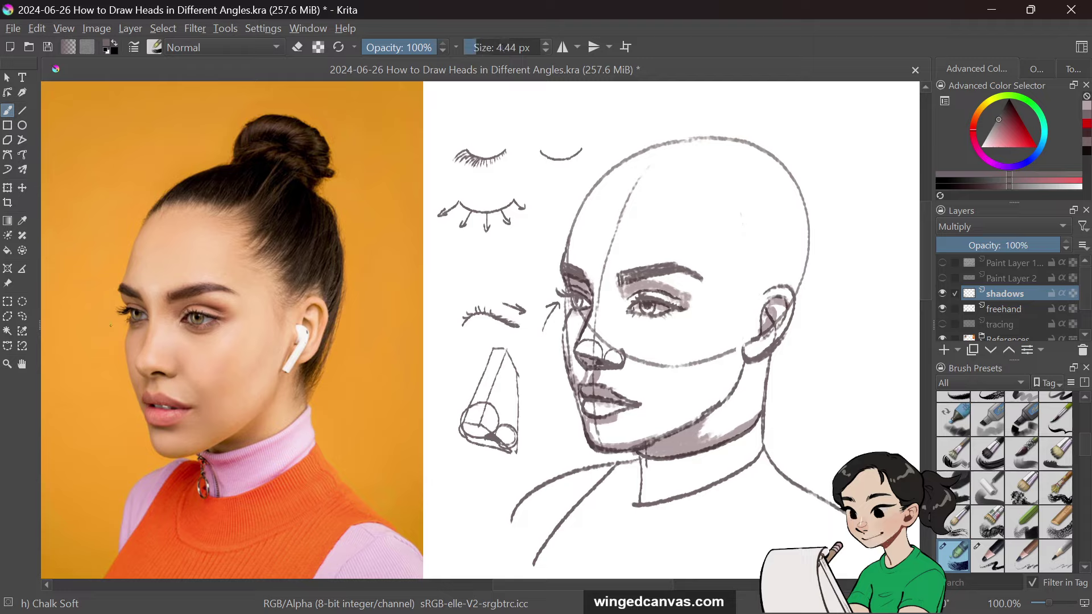
mouse_move(112, 326)
left_mouse_down()
mouse_move(137, 348)
mouse_move(149, 321)
mouse_move(144, 372)
left_mouse_up()
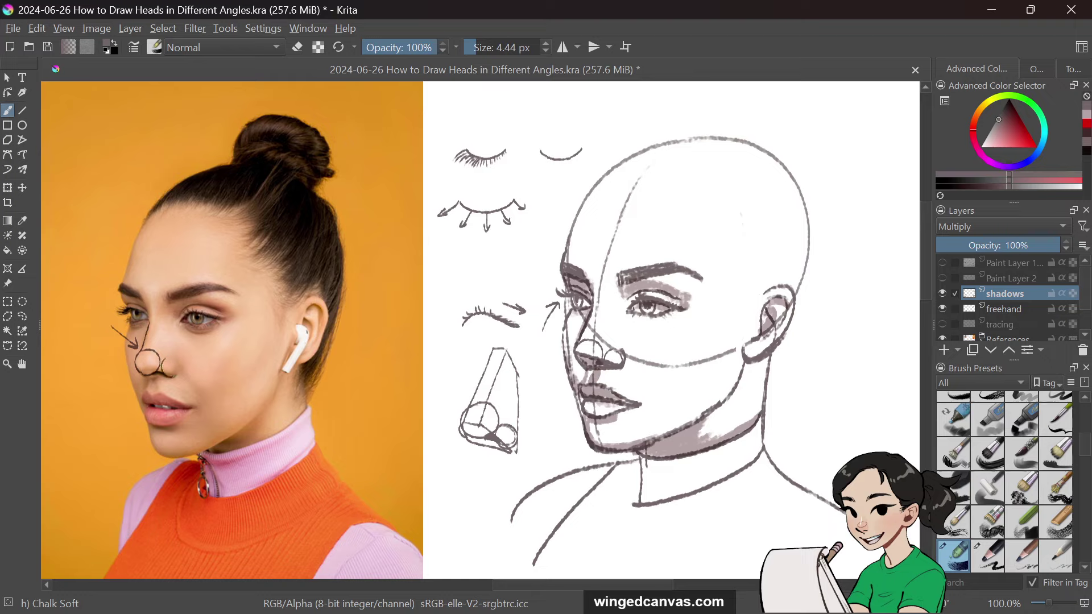
Step: Finish the nostril wing circle on the photo and erase the construction circles from the portrait's nose on the freehand layer
left_click_drag(172, 376, 179, 366)
left_click(1011, 312)
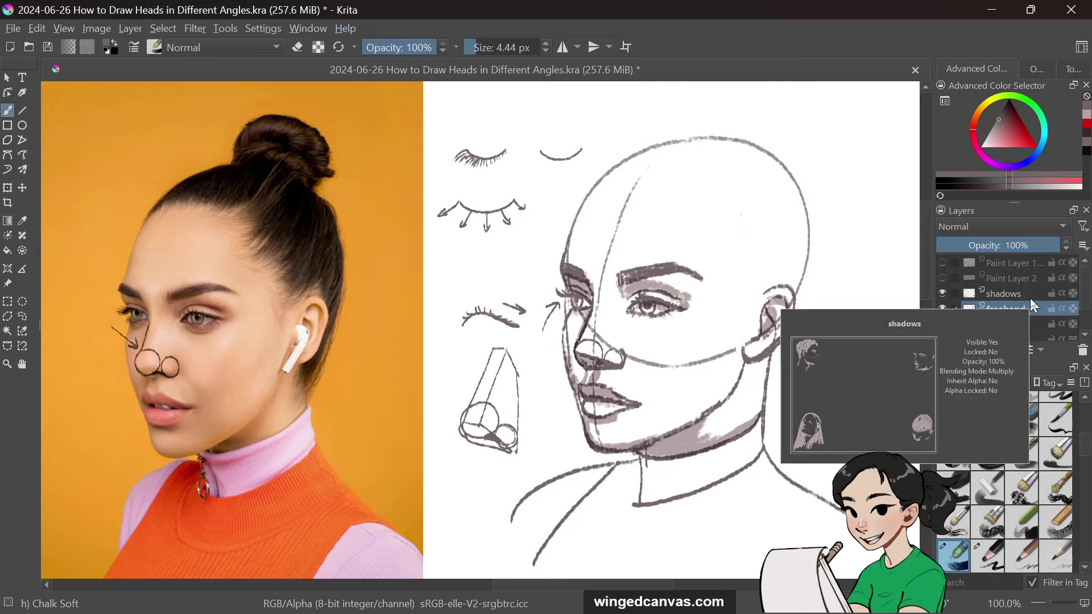
left_click(297, 47)
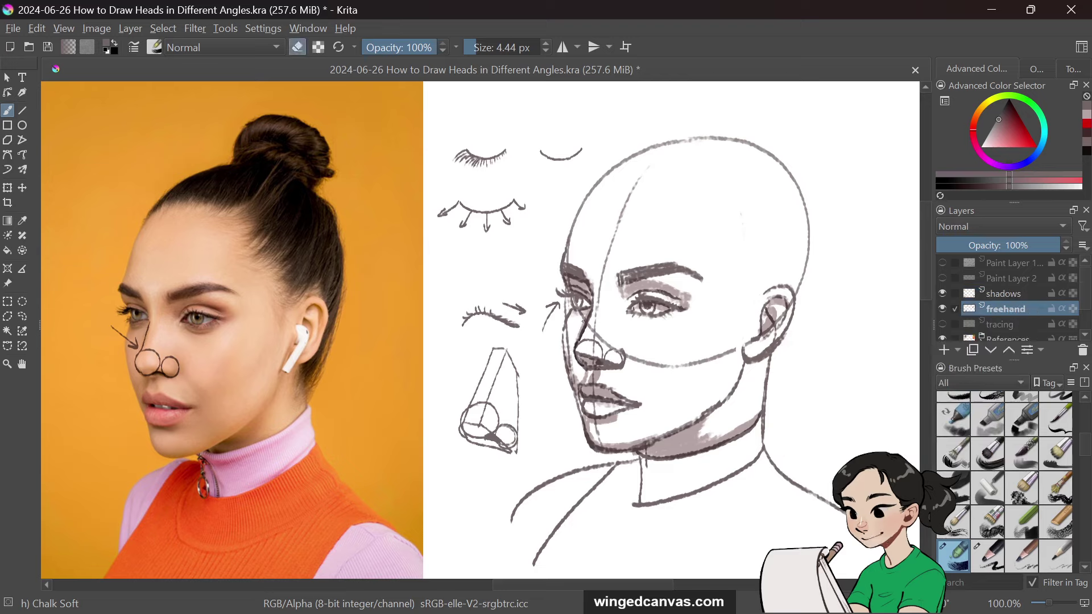
left_click_drag(588, 314, 577, 343)
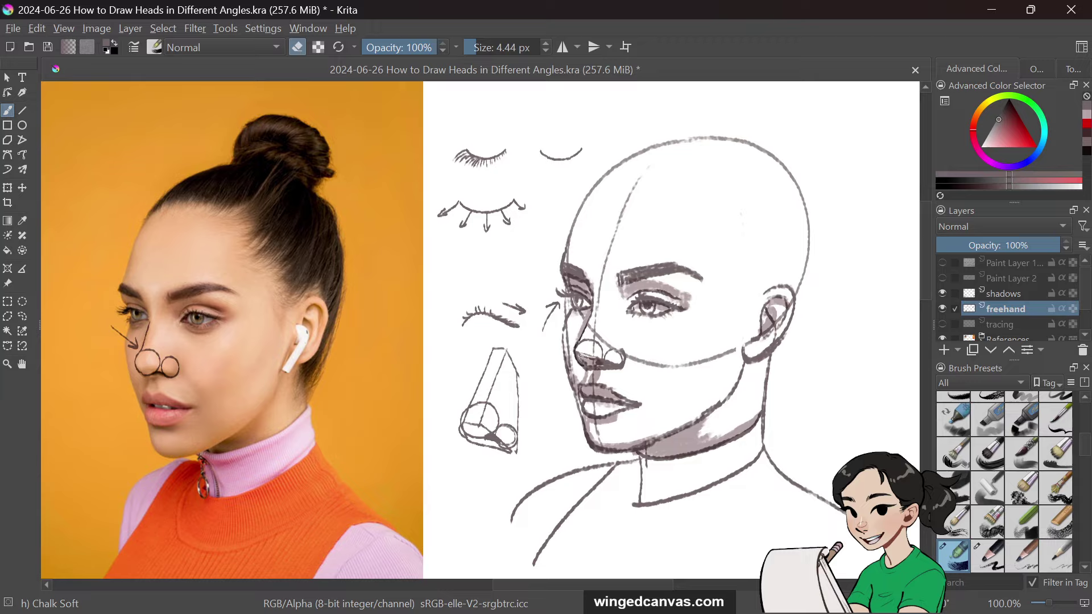
mouse_move(594, 348)
left_mouse_down()
mouse_move(580, 349)
mouse_move(595, 341)
left_mouse_up()
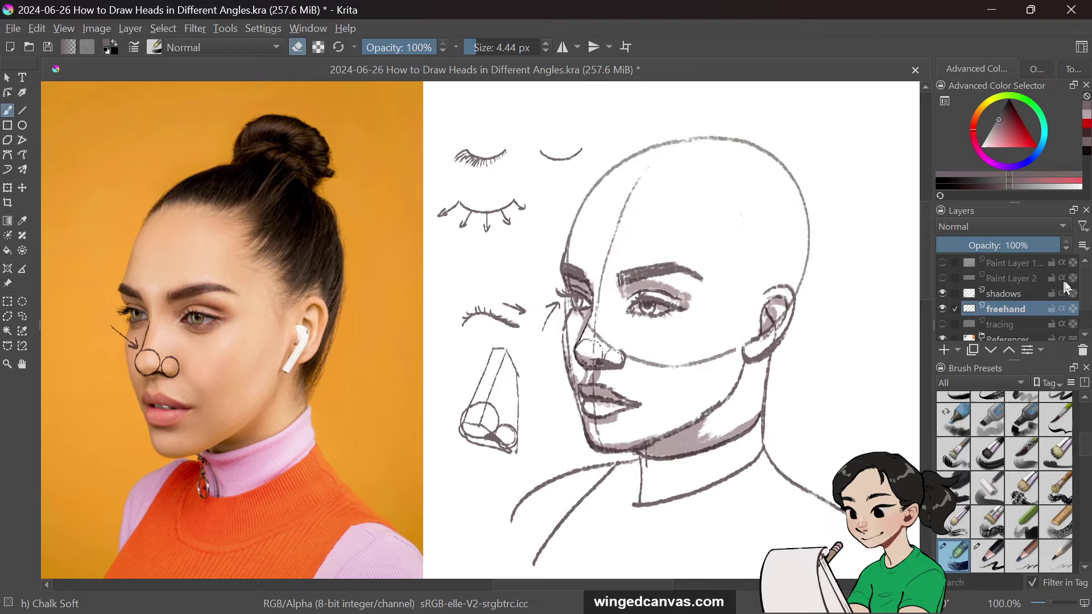
Step: Paint the round top bun on the shadows layer in light greyish pink with a 48.91 px brush
left_click(1014, 296)
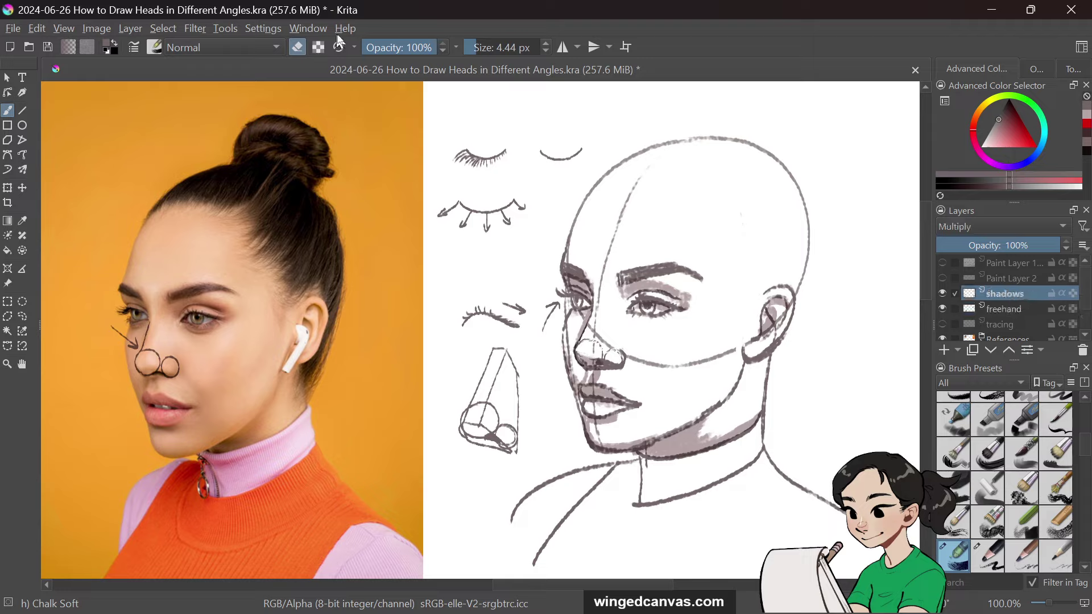
left_click(1088, 122)
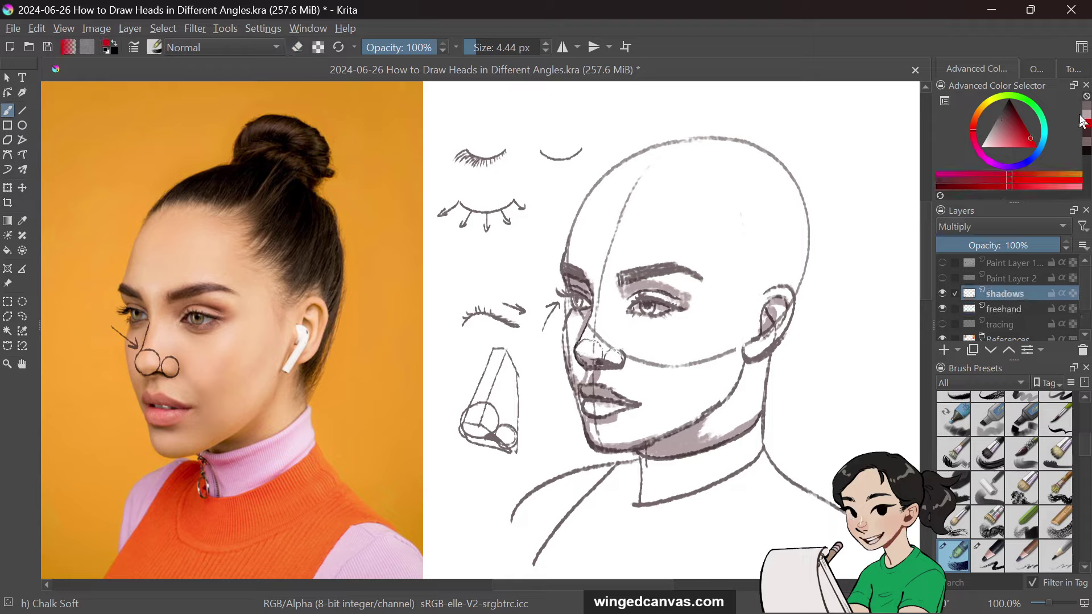
left_click(506, 47)
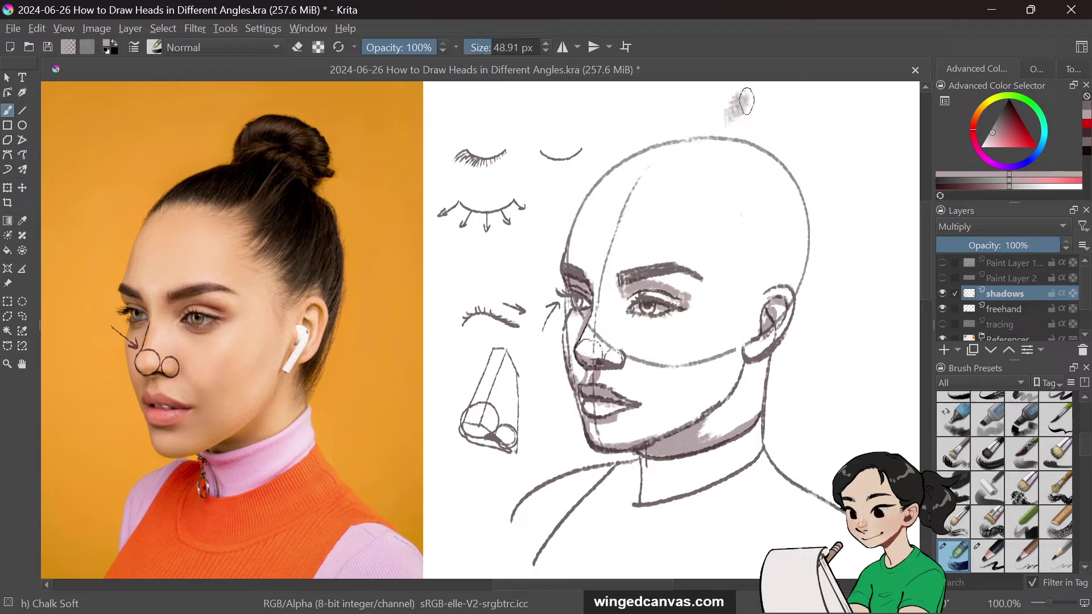
left_click_drag(729, 116, 785, 160)
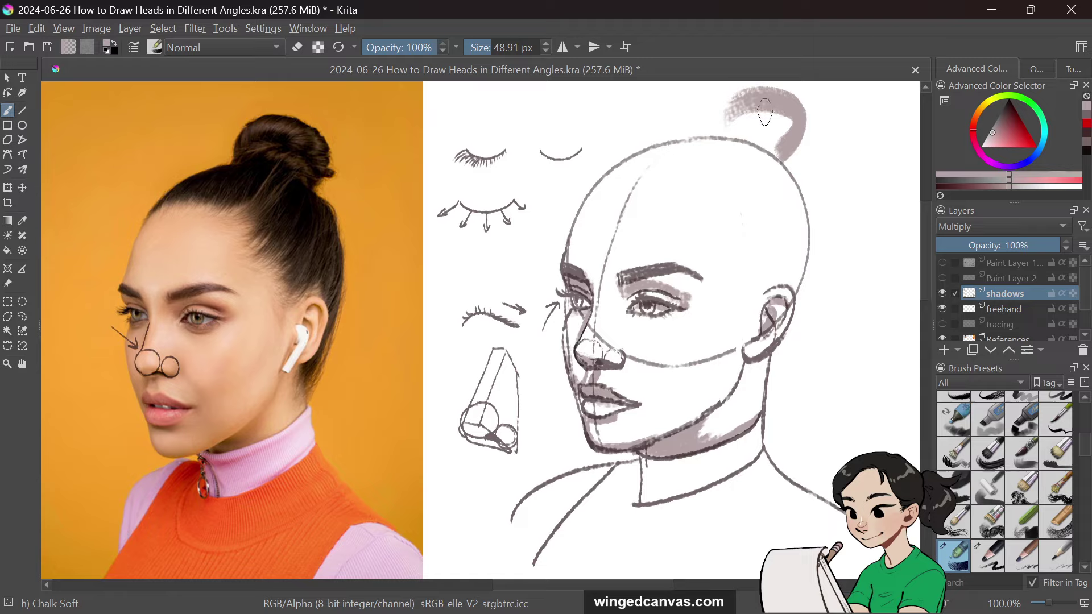
mouse_move(768, 116)
left_mouse_down()
mouse_move(775, 149)
mouse_move(743, 139)
mouse_move(773, 127)
left_mouse_up()
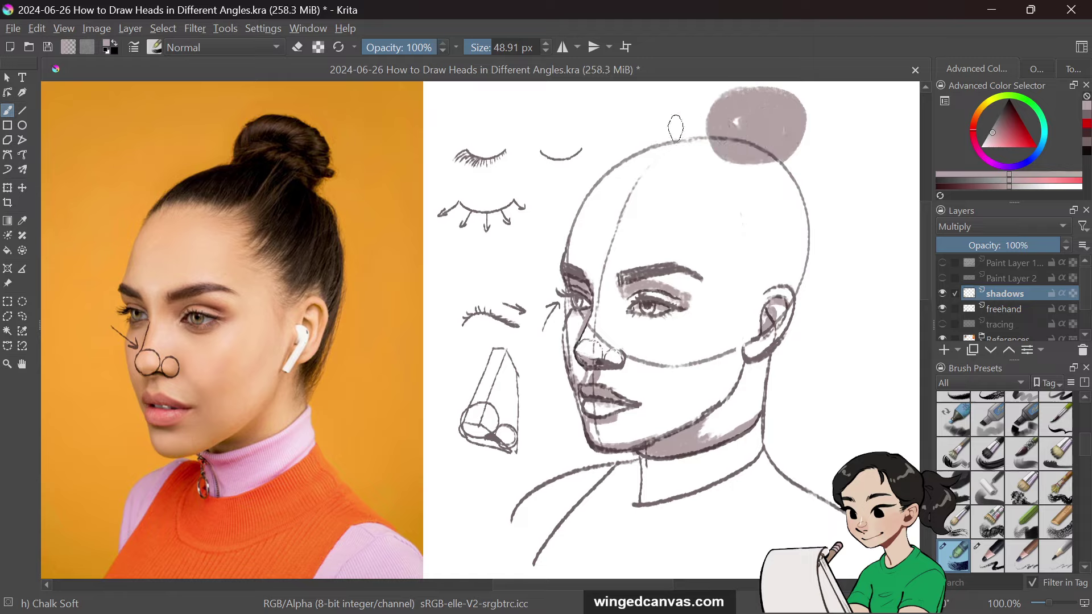
Step: Shade the pulled-back hair across the scalp and behind the ear, and erase the excess at the forehead hairline
mouse_move(749, 145)
left_mouse_down()
mouse_move(716, 152)
mouse_move(736, 152)
mouse_move(685, 178)
mouse_move(720, 182)
mouse_move(765, 159)
mouse_move(774, 171)
mouse_move(770, 252)
mouse_move(794, 233)
mouse_move(777, 252)
mouse_move(776, 282)
mouse_move(804, 202)
mouse_move(799, 318)
mouse_move(766, 378)
mouse_move(819, 255)
mouse_move(814, 296)
left_mouse_up()
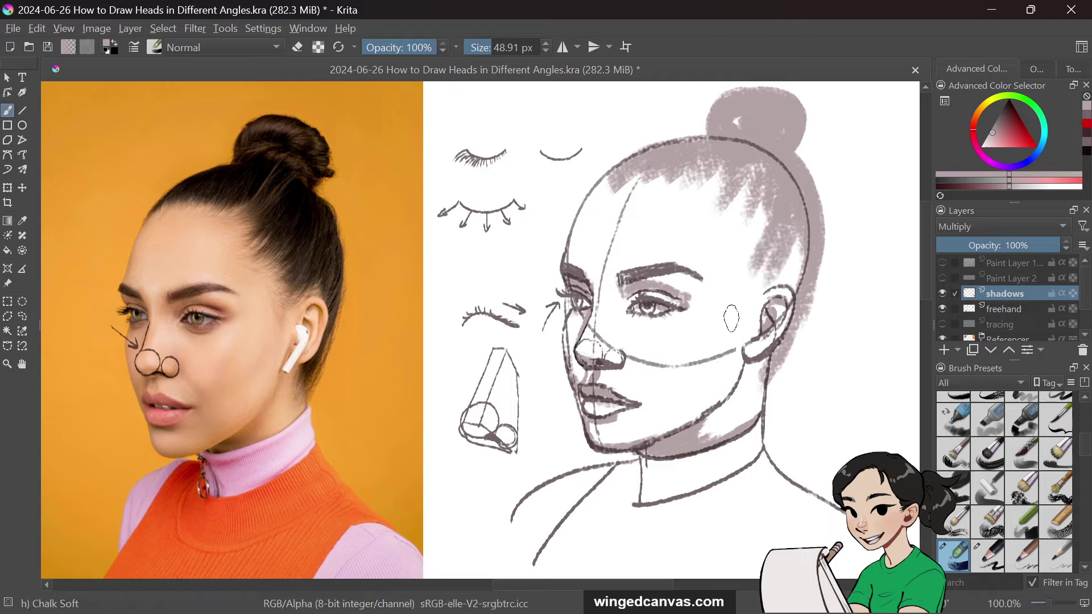
mouse_move(788, 205)
left_mouse_down()
mouse_move(766, 290)
mouse_move(795, 205)
mouse_move(752, 299)
mouse_move(814, 225)
mouse_move(773, 291)
mouse_move(727, 152)
mouse_move(710, 210)
mouse_move(735, 165)
mouse_move(767, 165)
mouse_move(748, 186)
mouse_move(767, 167)
mouse_move(748, 219)
mouse_move(783, 167)
mouse_move(728, 279)
mouse_move(786, 191)
mouse_move(742, 282)
mouse_move(789, 201)
mouse_move(760, 264)
mouse_move(792, 218)
mouse_move(788, 241)
mouse_move(802, 244)
mouse_move(795, 221)
mouse_move(754, 288)
mouse_move(787, 229)
mouse_move(766, 270)
mouse_move(798, 258)
mouse_move(771, 272)
mouse_move(730, 153)
mouse_move(718, 206)
mouse_move(732, 142)
mouse_move(705, 184)
mouse_move(751, 160)
left_mouse_up()
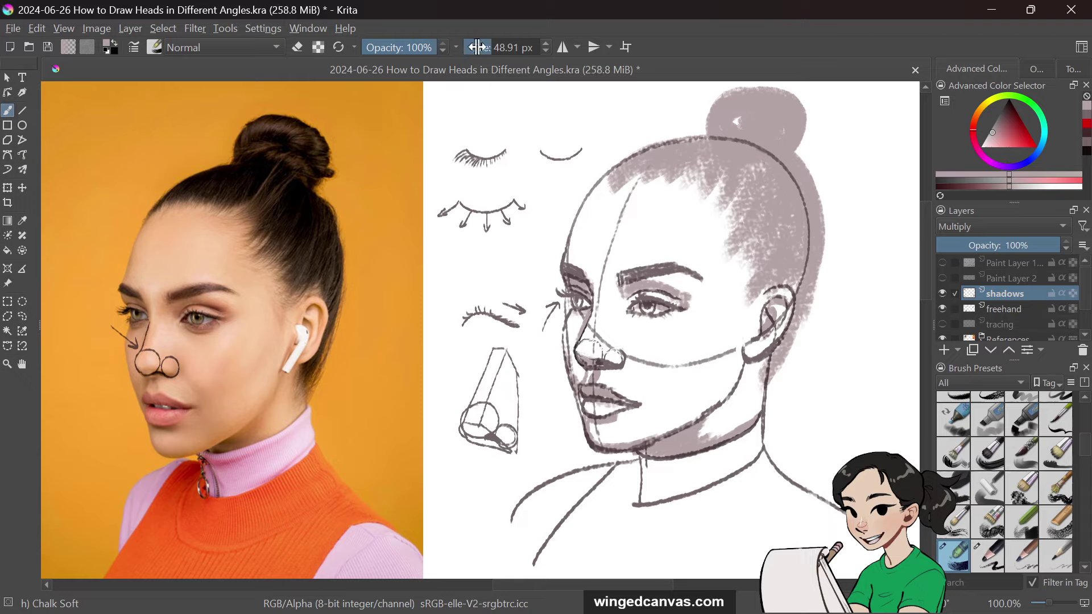
left_click(298, 46)
mouse_move(603, 209)
left_mouse_down()
mouse_move(624, 180)
mouse_move(673, 172)
left_mouse_up()
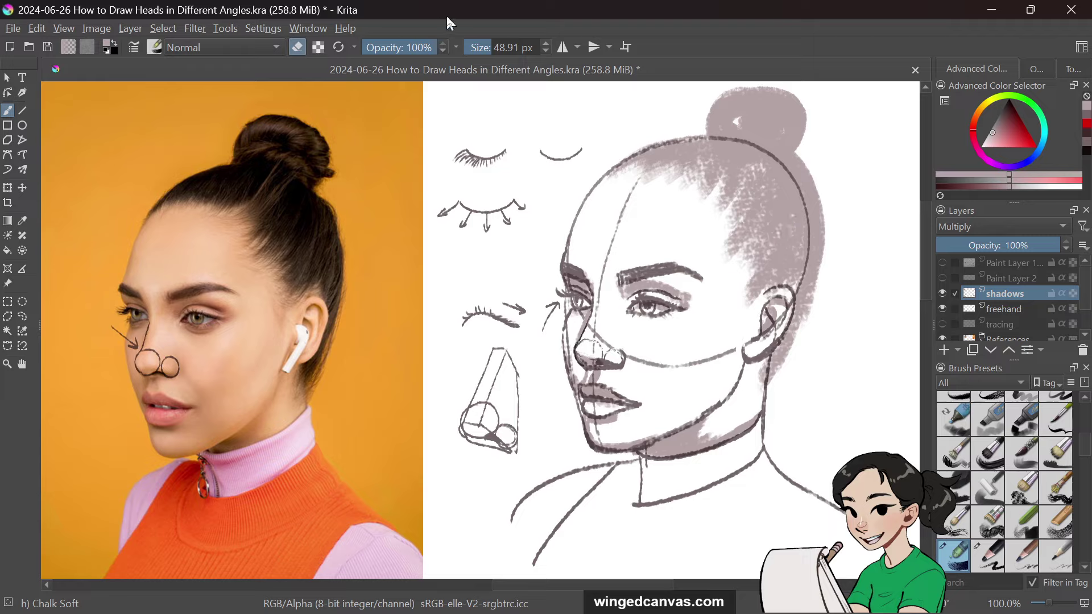
Step: Shade the upper hair edge, the side of the jaw and the eye area with a 30.80 px brush
left_click(297, 47)
mouse_move(500, 48)
left_mouse_down()
mouse_move(478, 48)
mouse_move(488, 47)
left_mouse_up()
left_click_drag(632, 162, 703, 137)
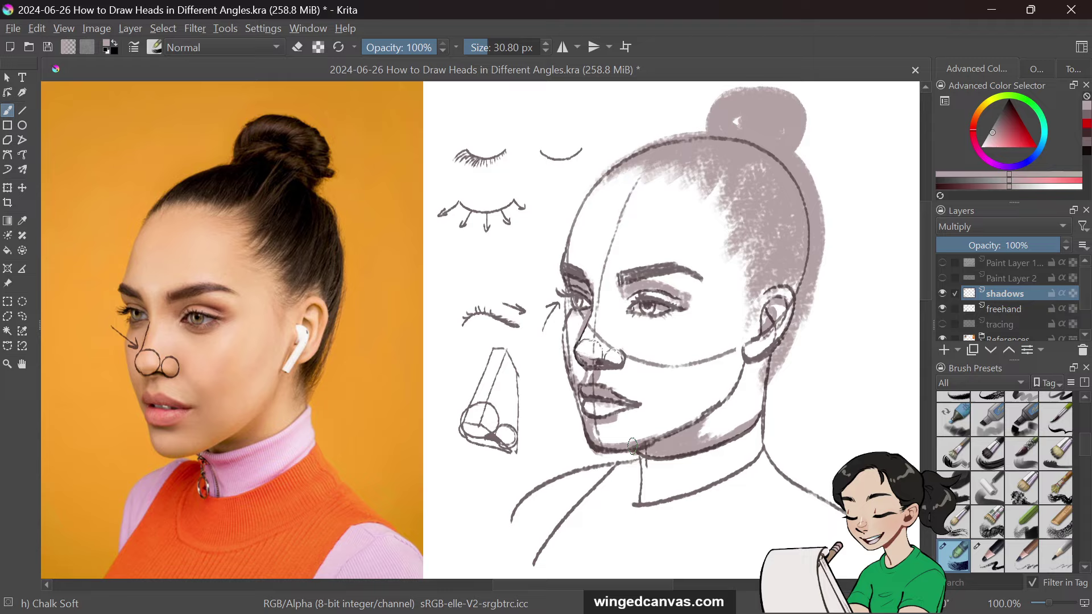
left_click_drag(628, 446, 686, 424)
left_click_drag(748, 367, 699, 435)
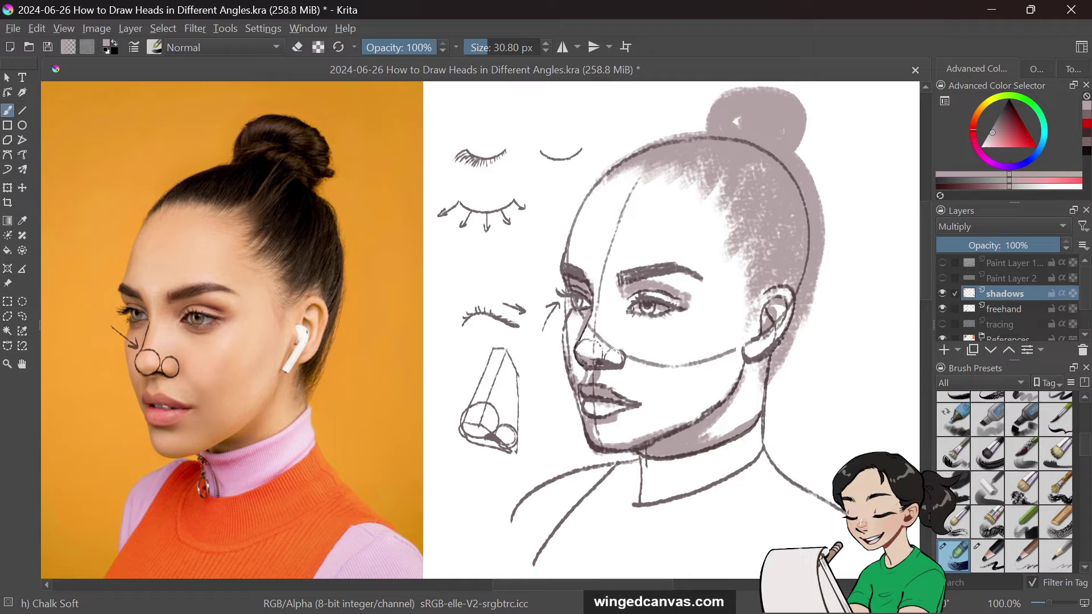
mouse_move(575, 304)
left_mouse_down()
mouse_move(587, 296)
mouse_move(648, 307)
mouse_move(663, 294)
left_mouse_up()
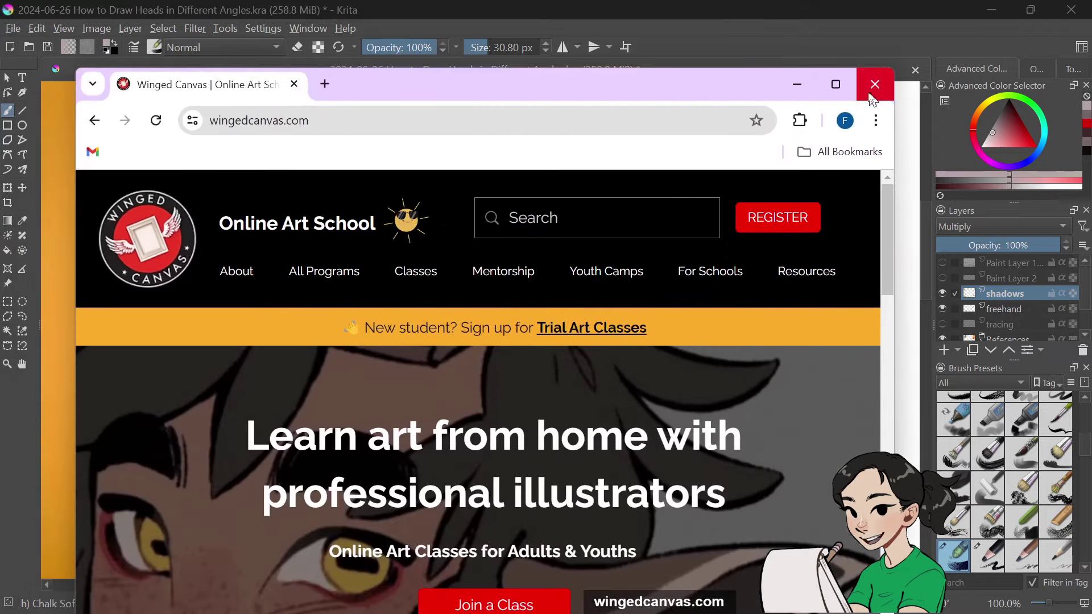
Step: Maximize the Winged Canvas website window and open the Summer Intensives page for youth camps
left_click(835, 84)
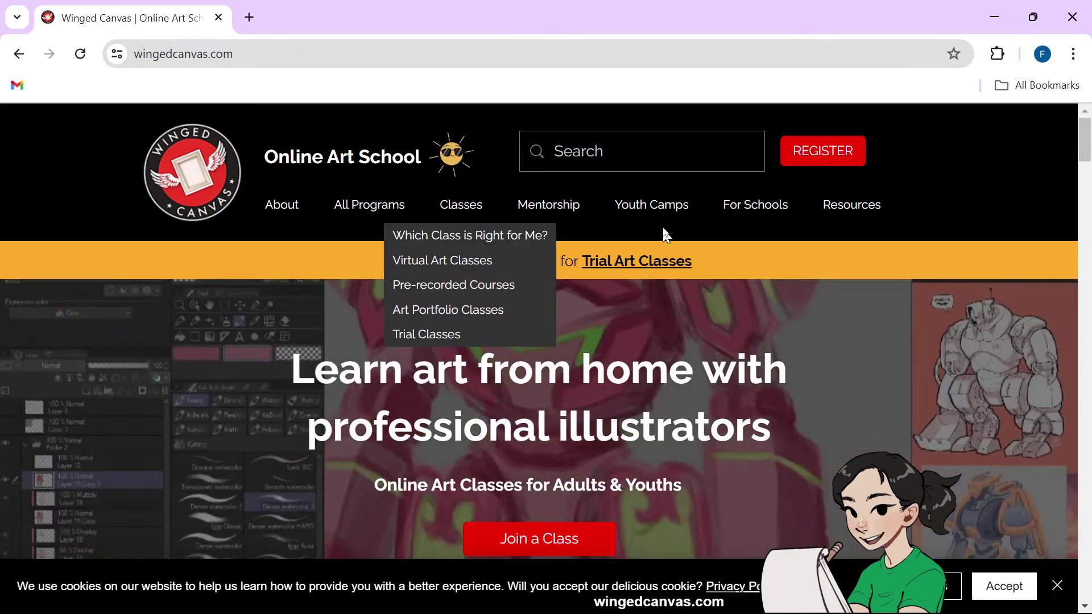
mouse_move(651, 219)
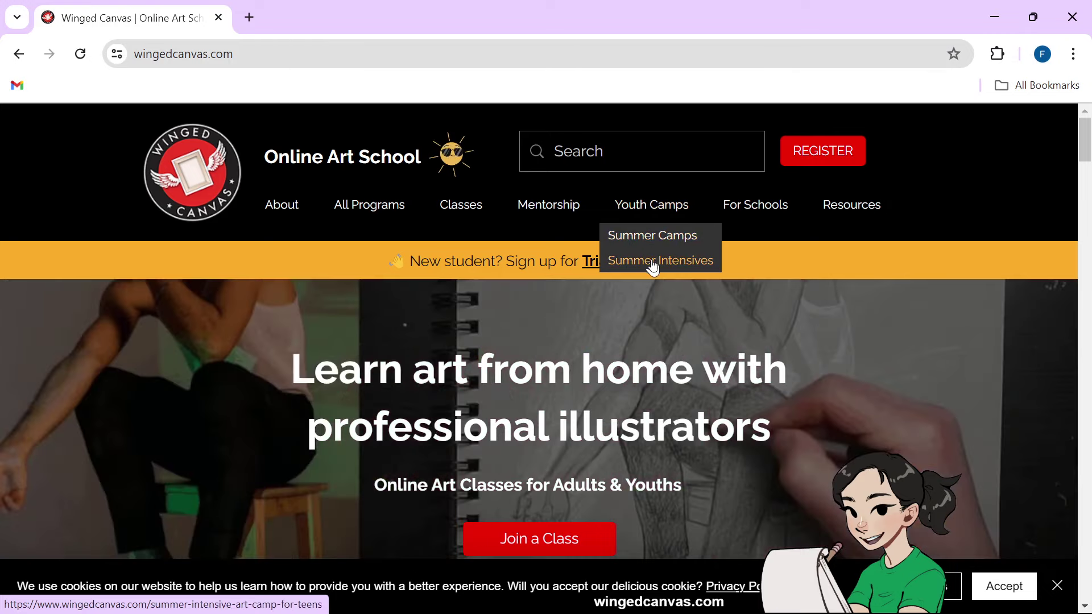
left_click(654, 261)
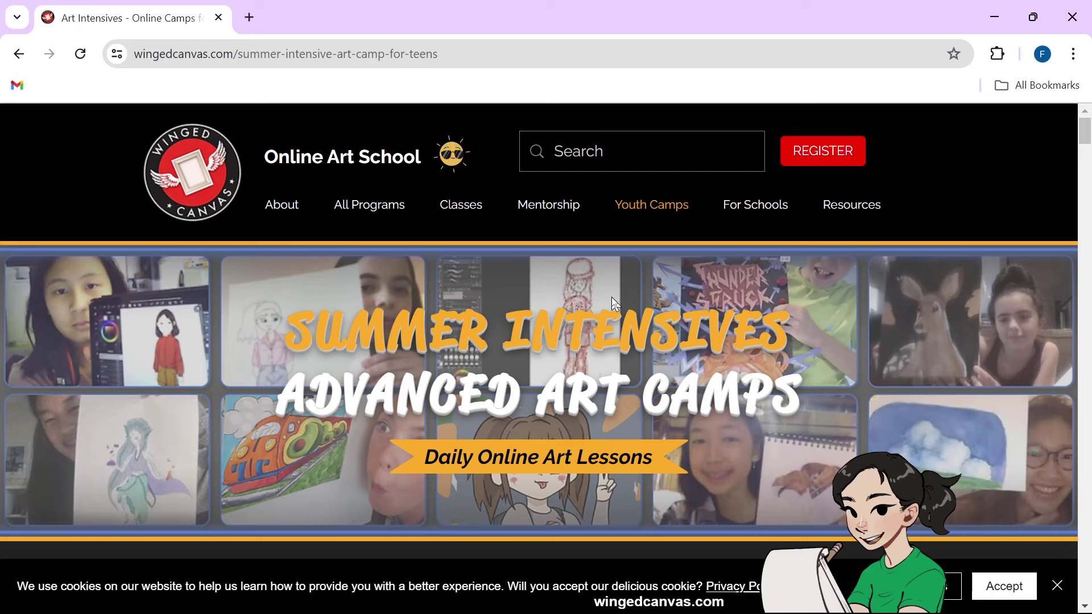
Step: Look through the Summer Intensives page down to the Figure Drawing listing under Art Intensives
scroll(554, 389, "down", 3)
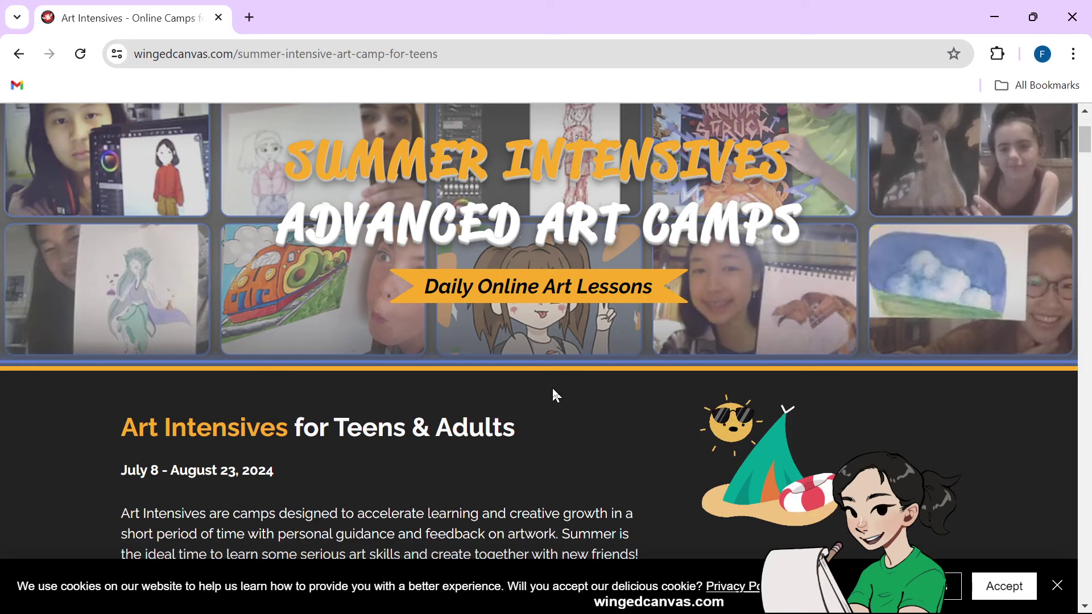
scroll(553, 390, "down", 5)
scroll(554, 390, "down", 5)
scroll(554, 389, "down", 5)
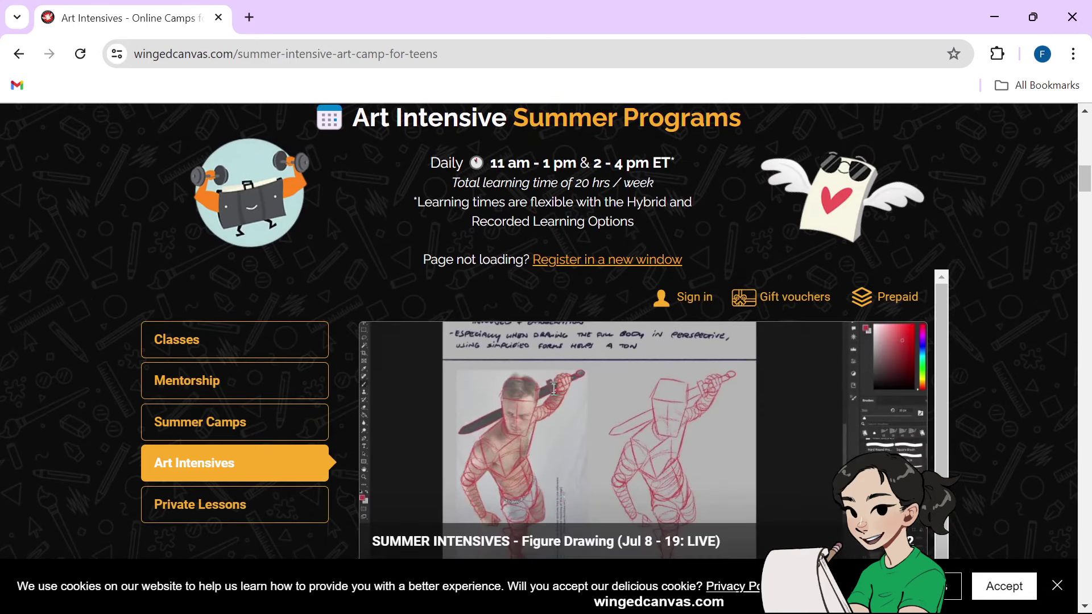
scroll(554, 390, "down", 2)
scroll(552, 388, "up", 2)
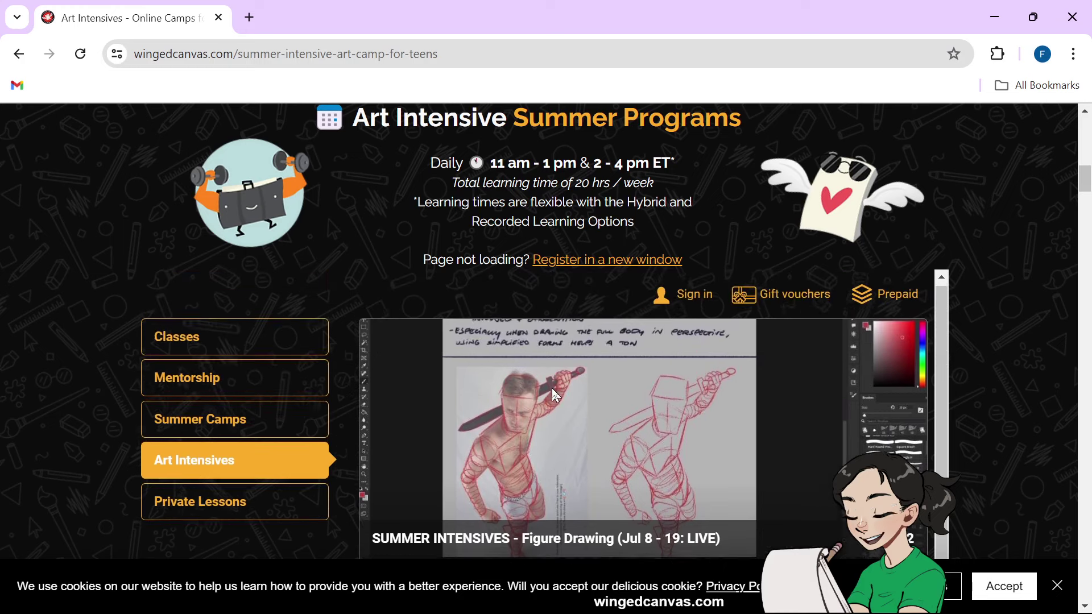
scroll(552, 388, "down", 4)
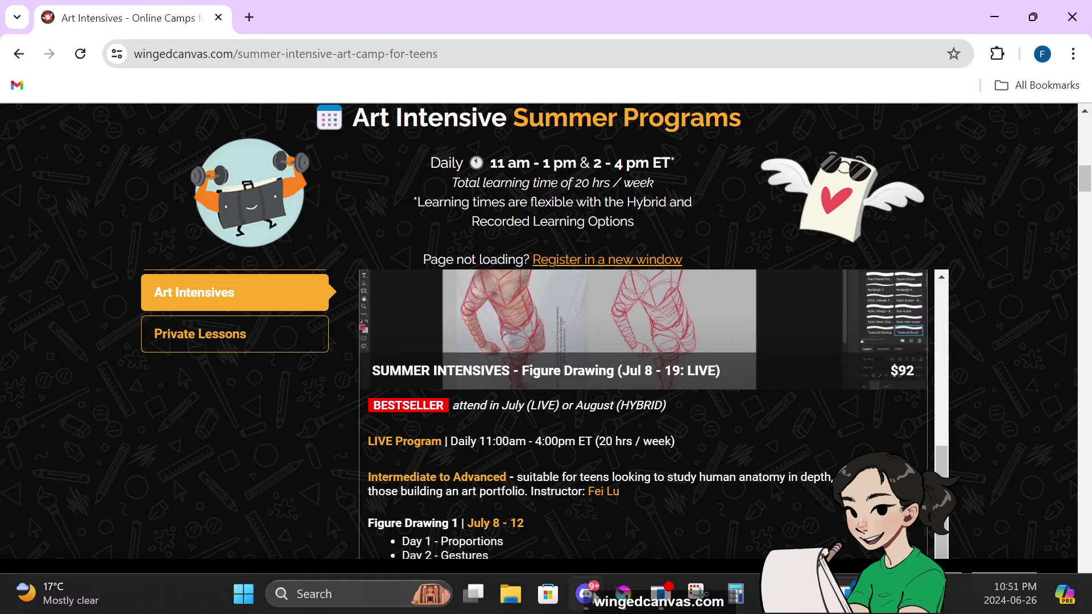
Step: Review the Figure Drawing intensive's level, daily hours and day-by-day topics for both weeks
left_click(585, 595)
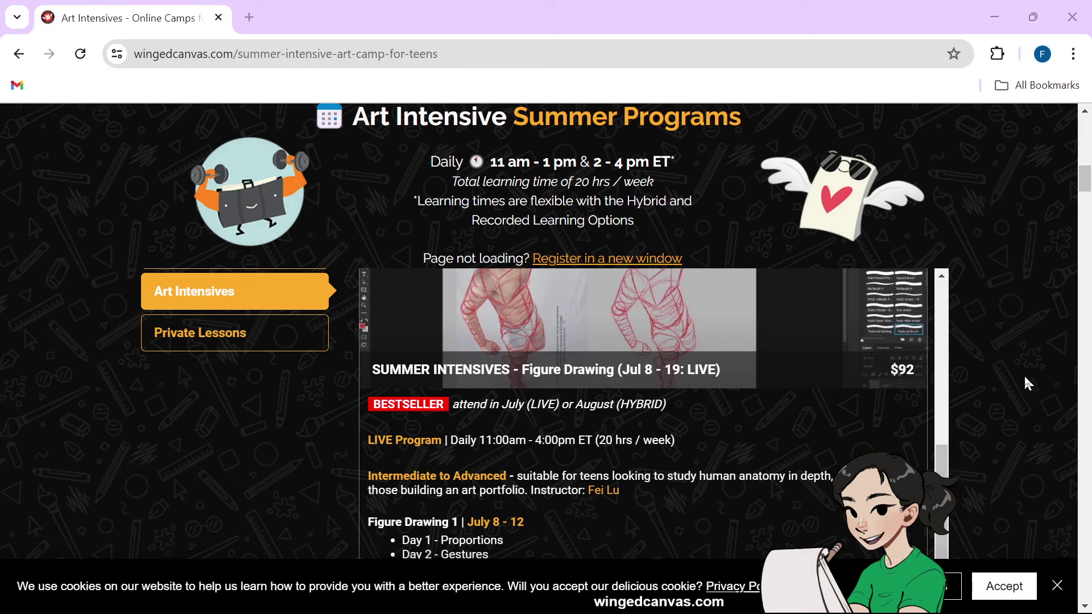
scroll(1023, 374, "down", 3)
scroll(1024, 373, "down", 2)
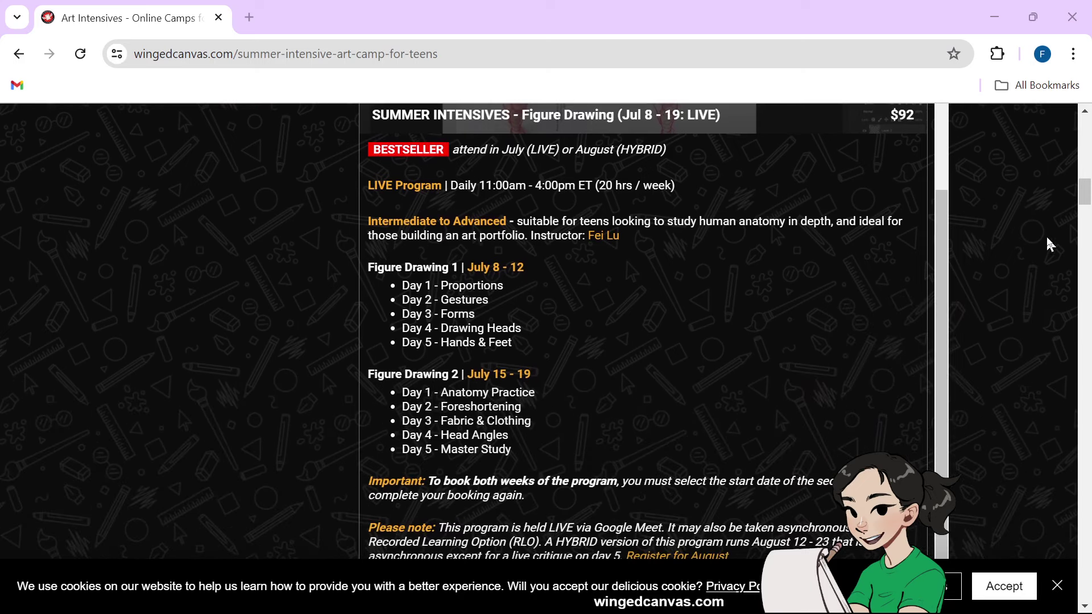
scroll(868, 307, "down", 1)
scroll(868, 307, "up", 3)
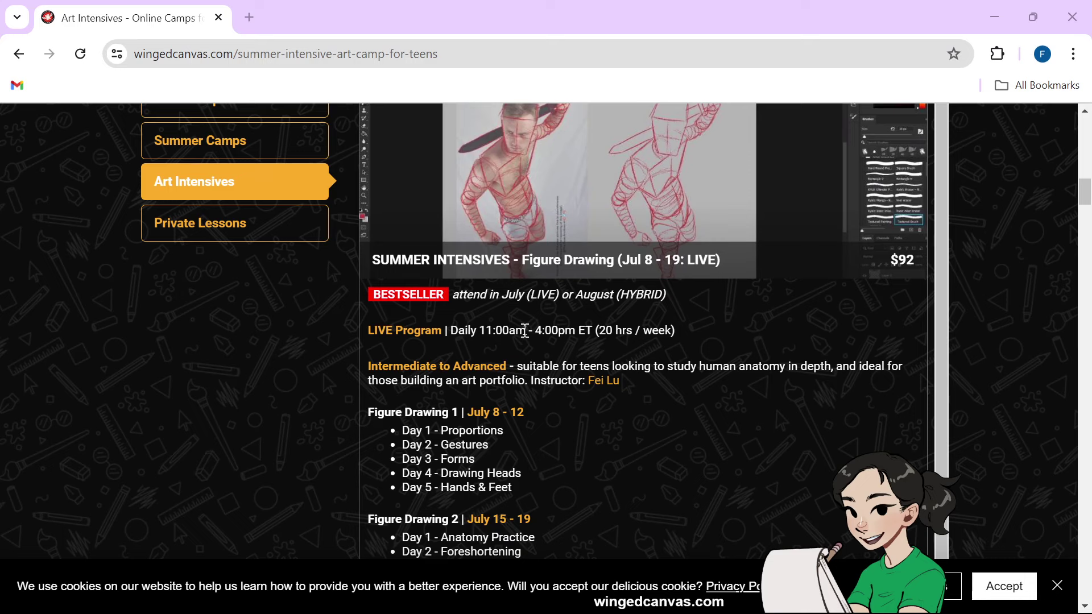
scroll(563, 441, "down", 2)
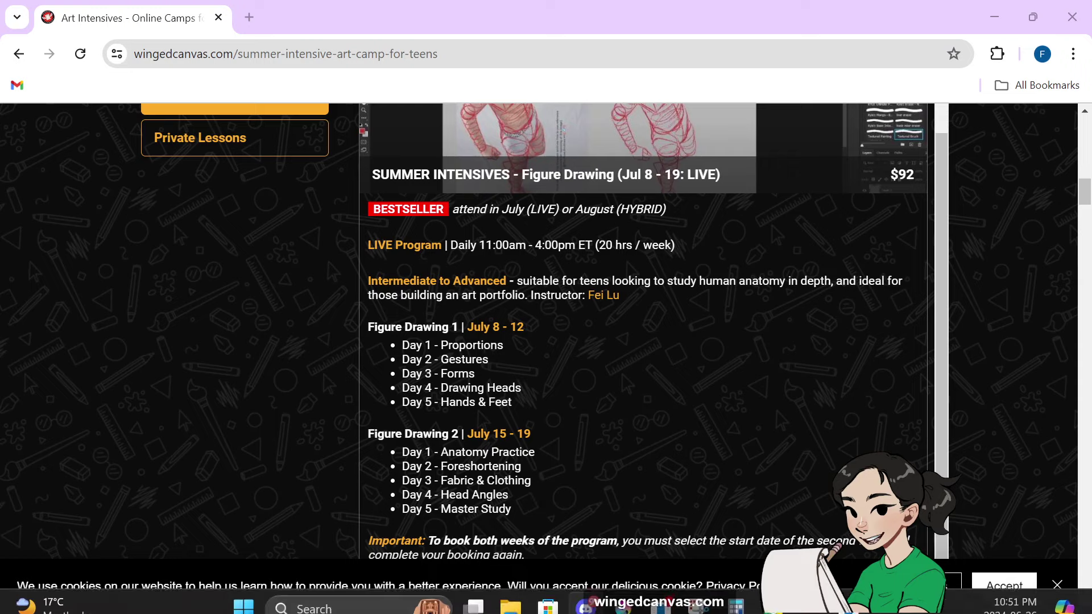
Step: Switch to Krita, show the layer with the head-angle reference sheet and examine all its rows of heads
left_click(624, 594)
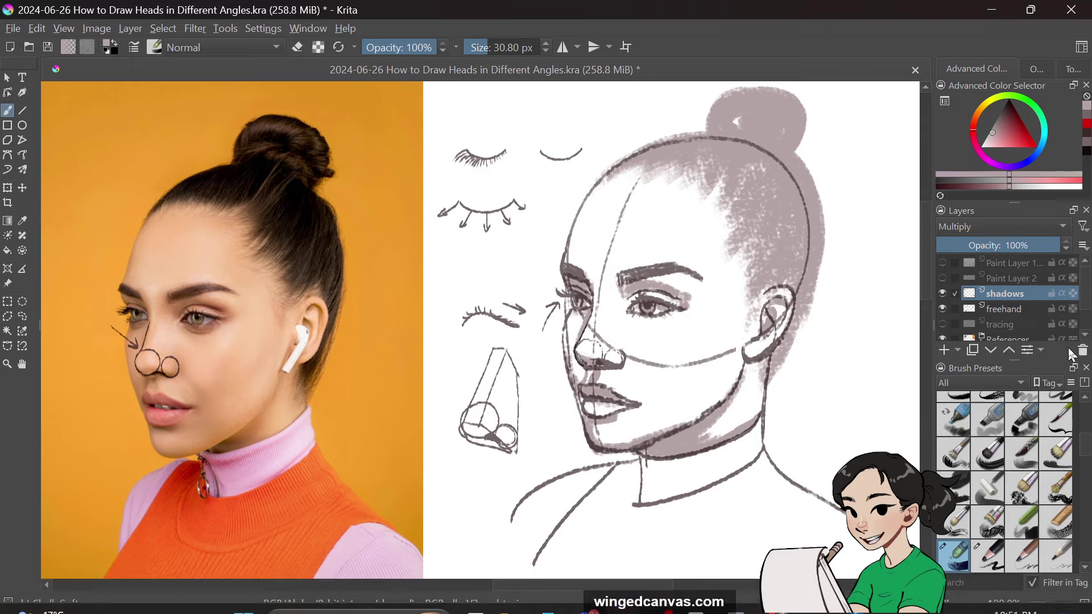
left_click_drag(1087, 291, 1081, 333)
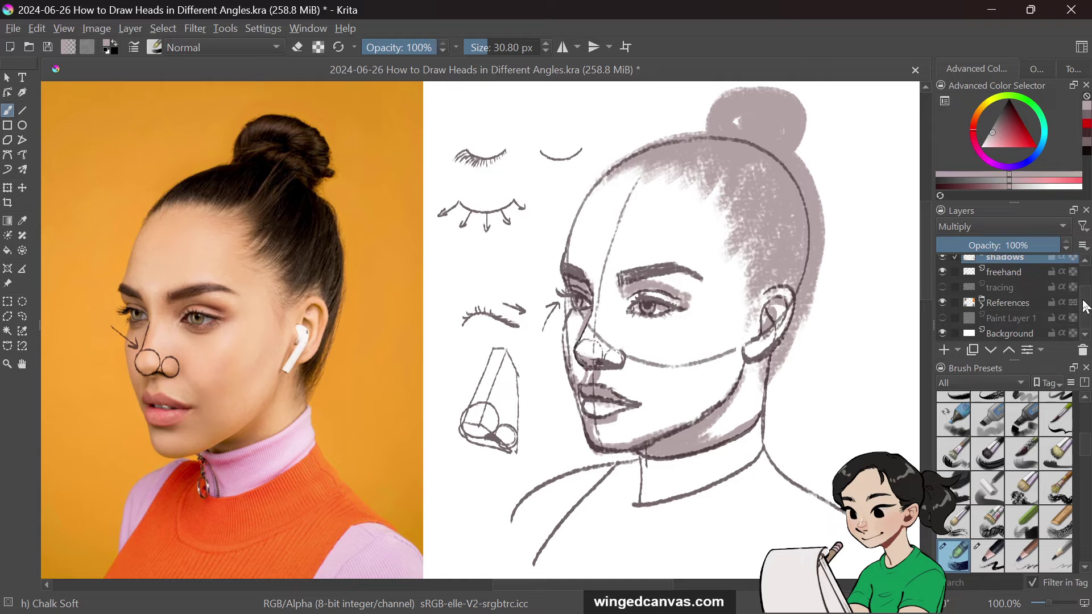
scroll(1032, 306, "up", 2)
left_click(941, 263)
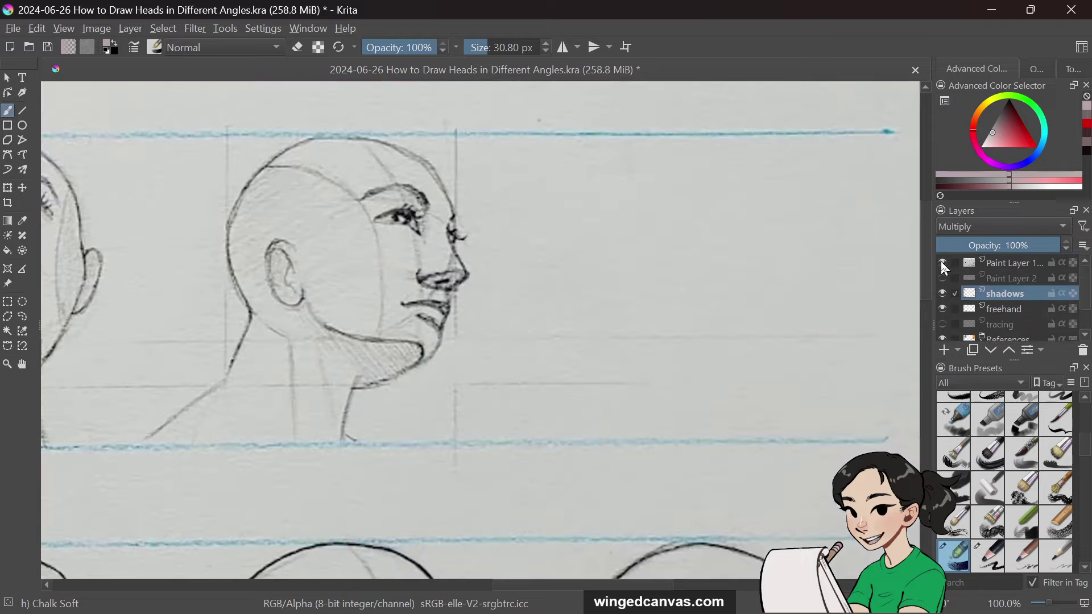
scroll(650, 317, "down", 5)
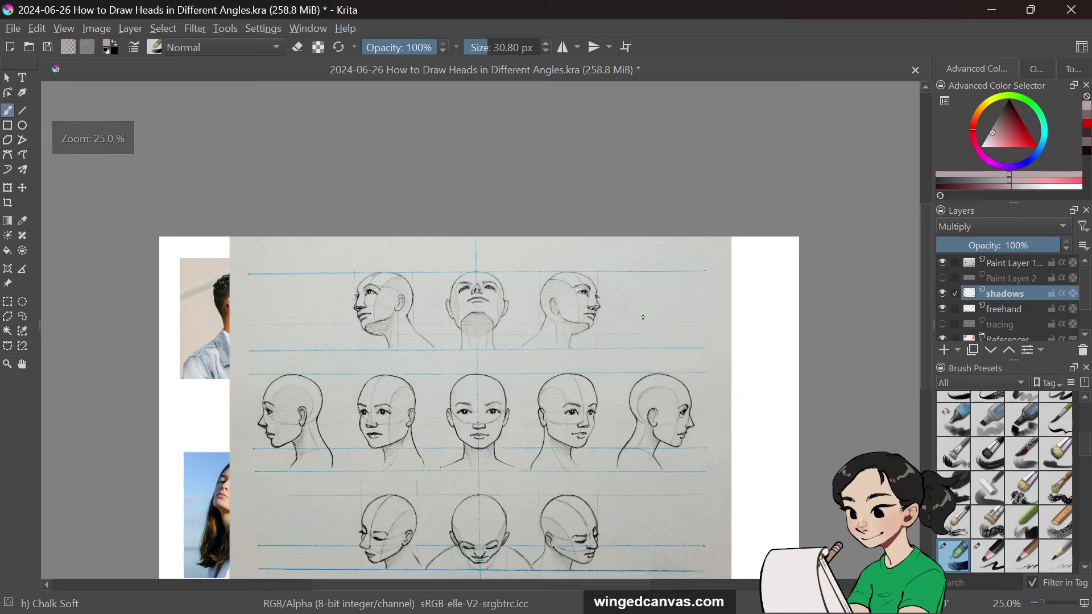
scroll(642, 316, "up", 1)
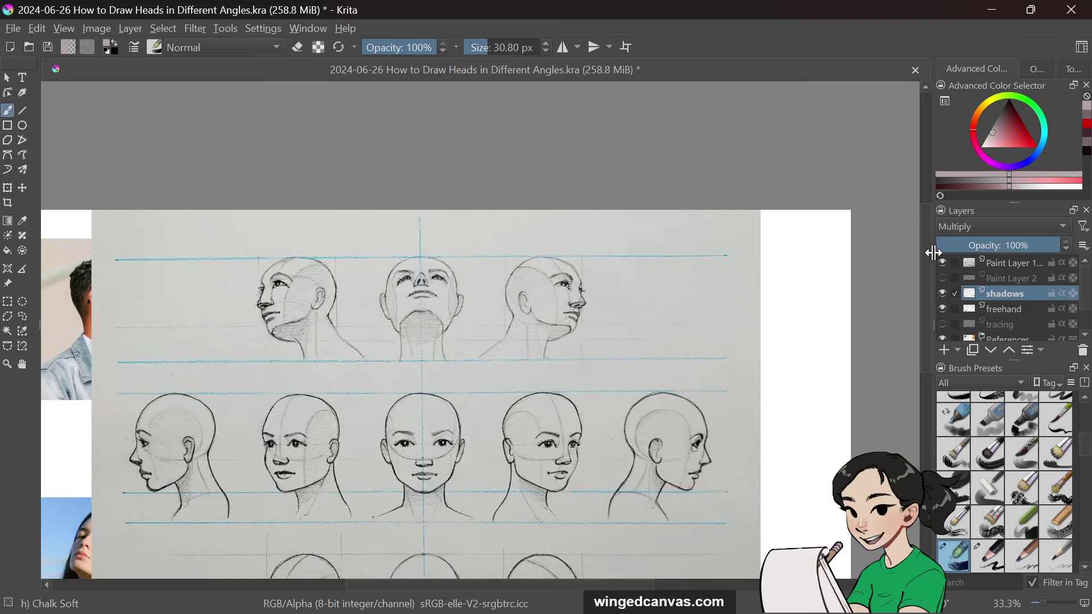
left_click_drag(923, 253, 917, 289)
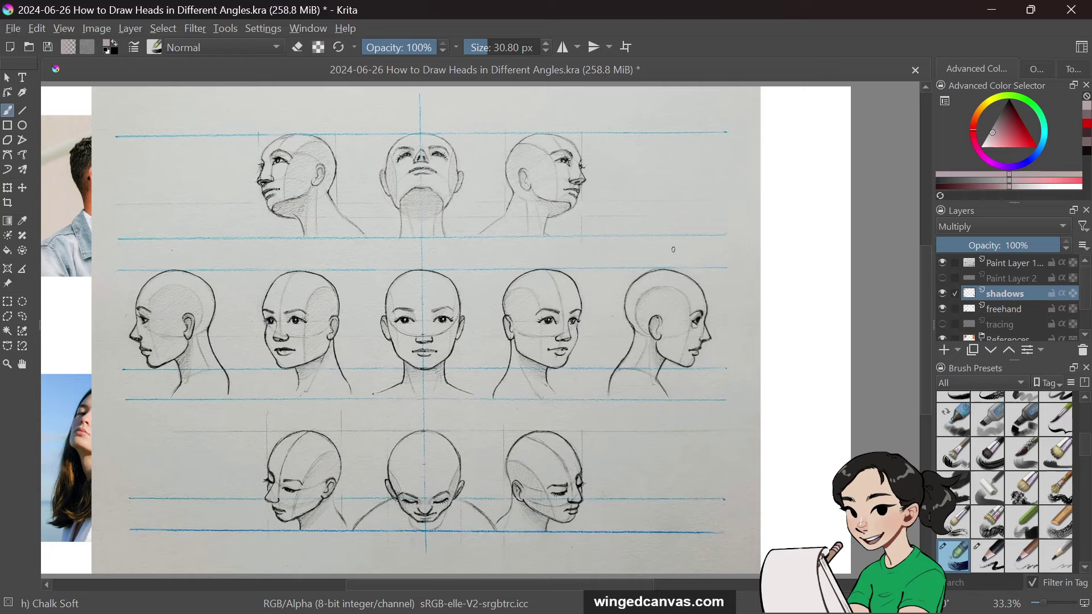
Step: Switch back to the browser and review the Art Intensive Summer Programs overview and schedule
left_click(992, 10)
scroll(562, 357, "up", 1)
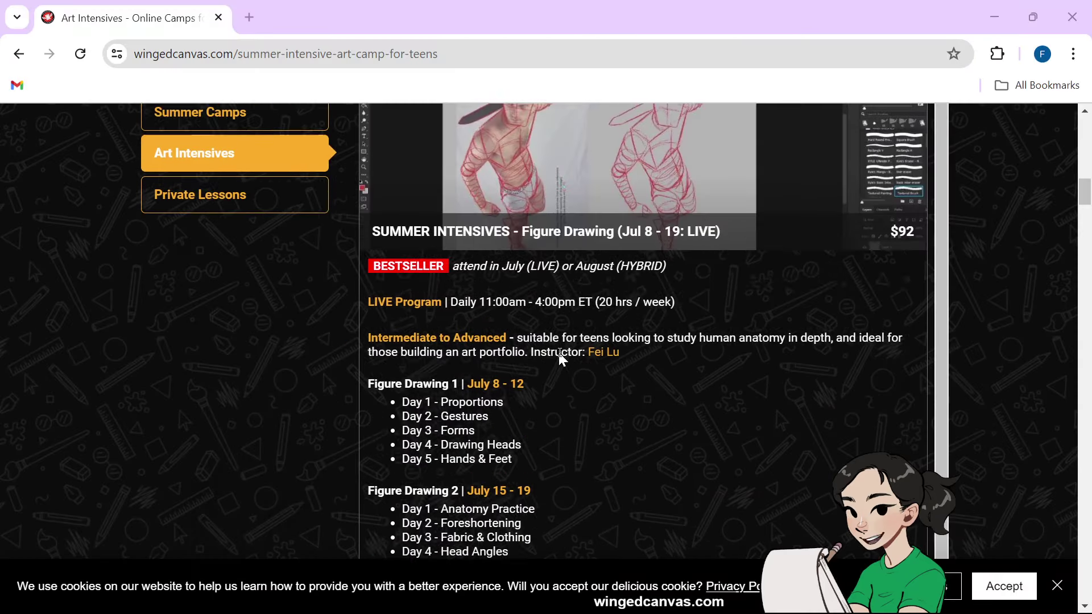
scroll(562, 357, "up", 13)
scroll(549, 275, "down", 5)
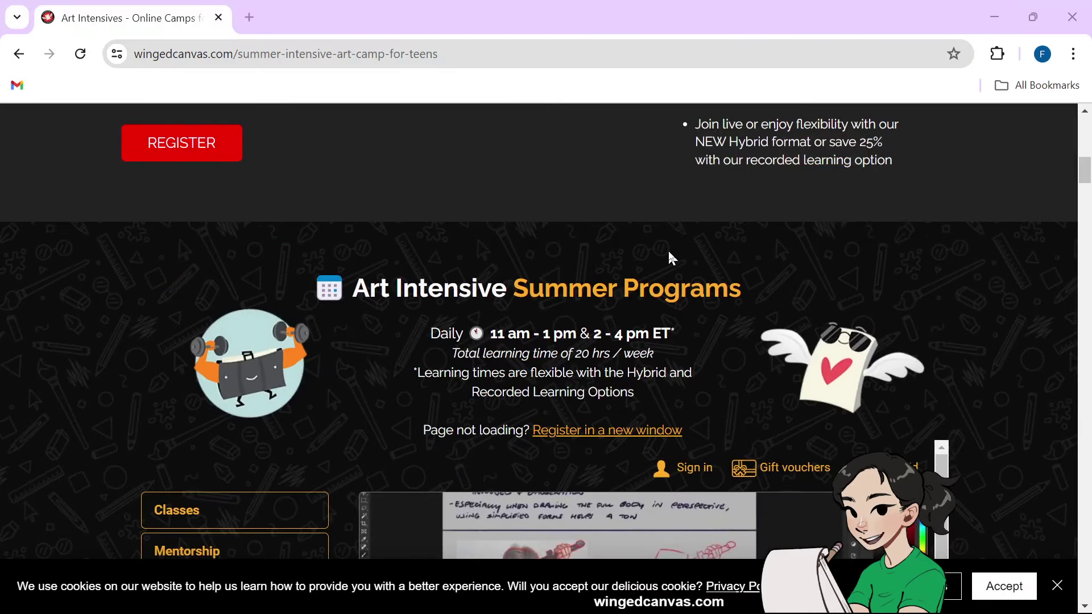
scroll(643, 118, "down", 3)
scroll(632, 147, "up", 5)
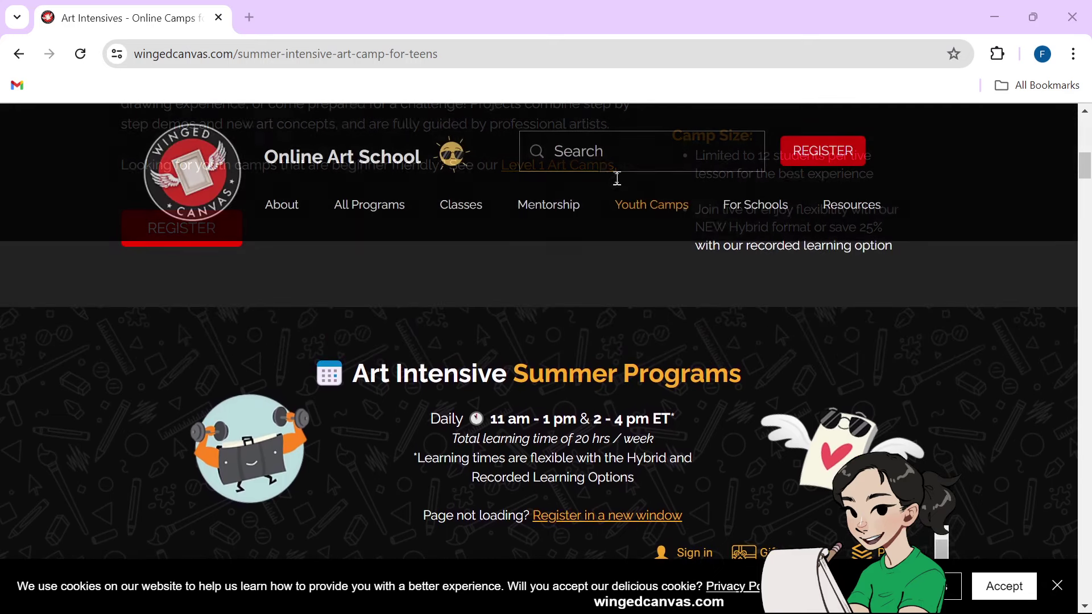
Step: Open the Winged Canvas online visual art courses site and go to The Ultimate Figure Drawing Course
mouse_move(644, 211)
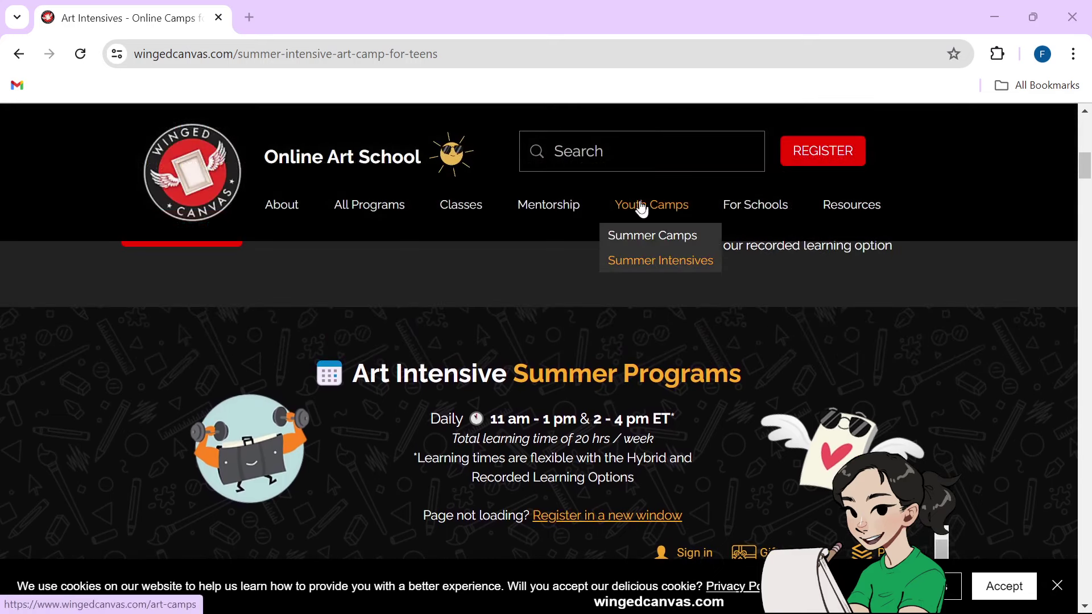
mouse_move(394, 215)
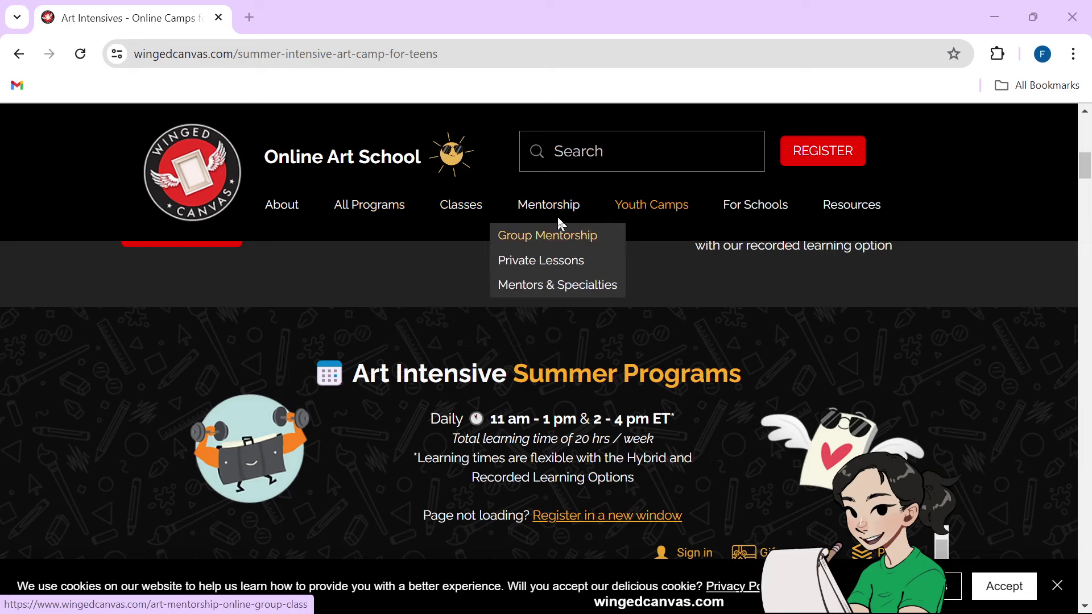
mouse_move(456, 215)
left_click(456, 301)
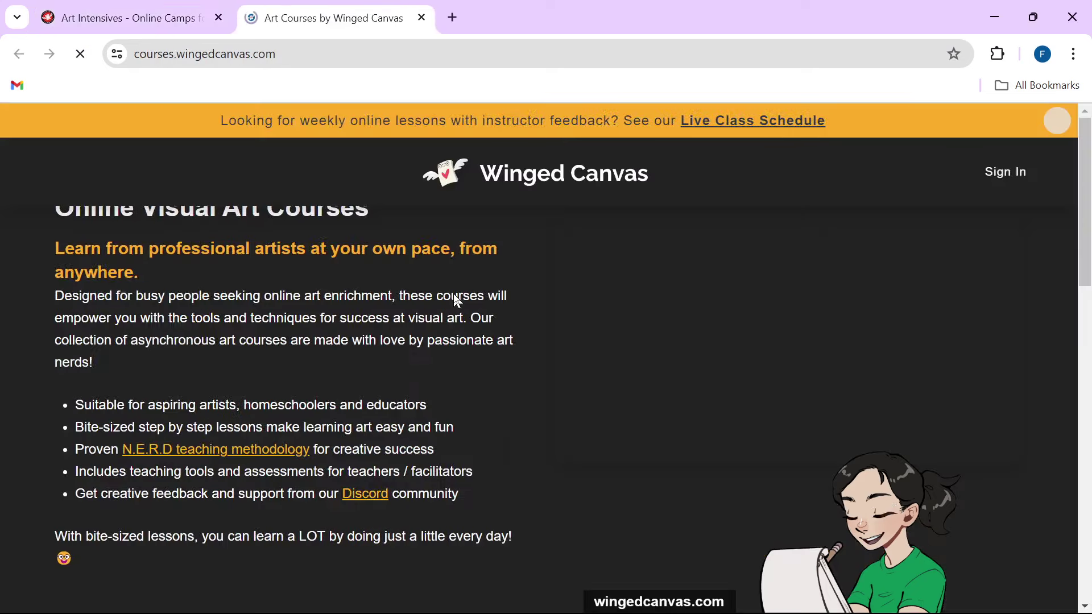
scroll(457, 302, "down", 10)
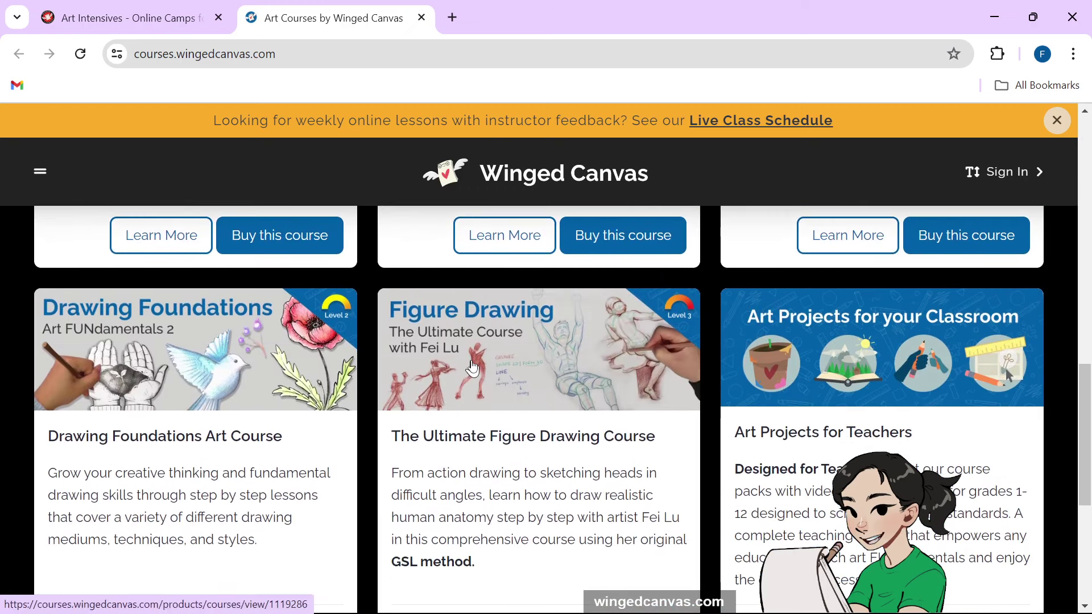
left_click(454, 301)
Step: Review the figure drawing course page, covering its topics, preview lesson, difficulty, artwork feedback details and module list
scroll(472, 366, "down", 2)
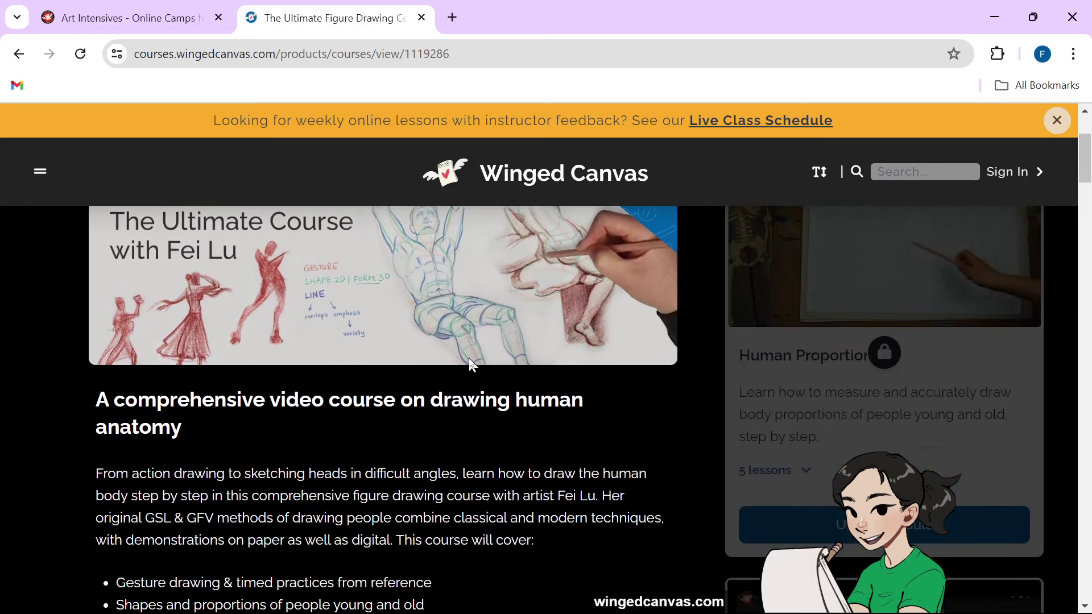
scroll(471, 364, "down", 2)
scroll(796, 305, "down", 10)
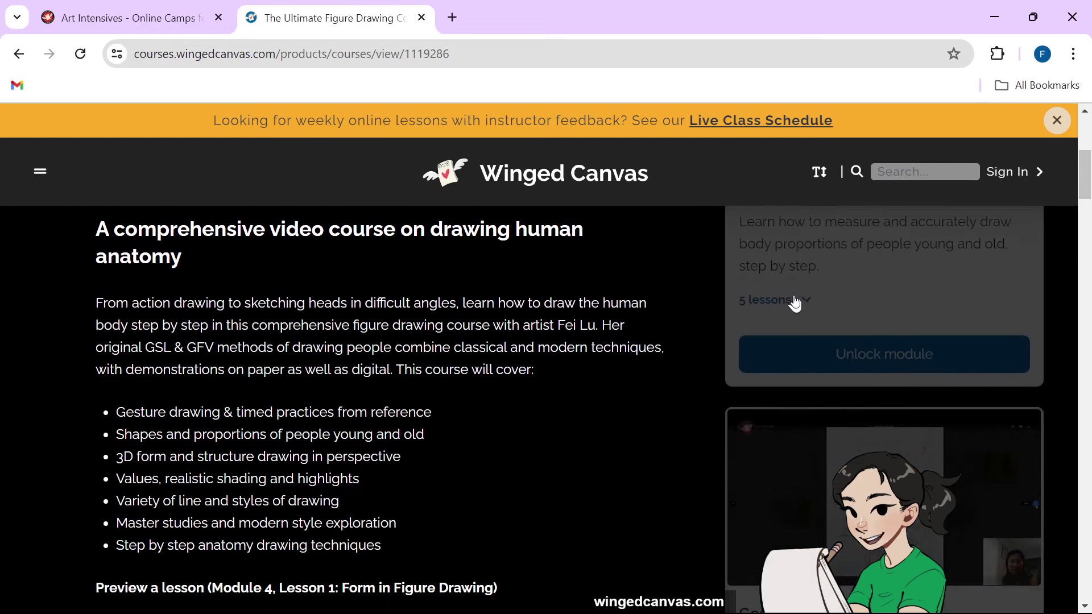
scroll(802, 307, "down", 3)
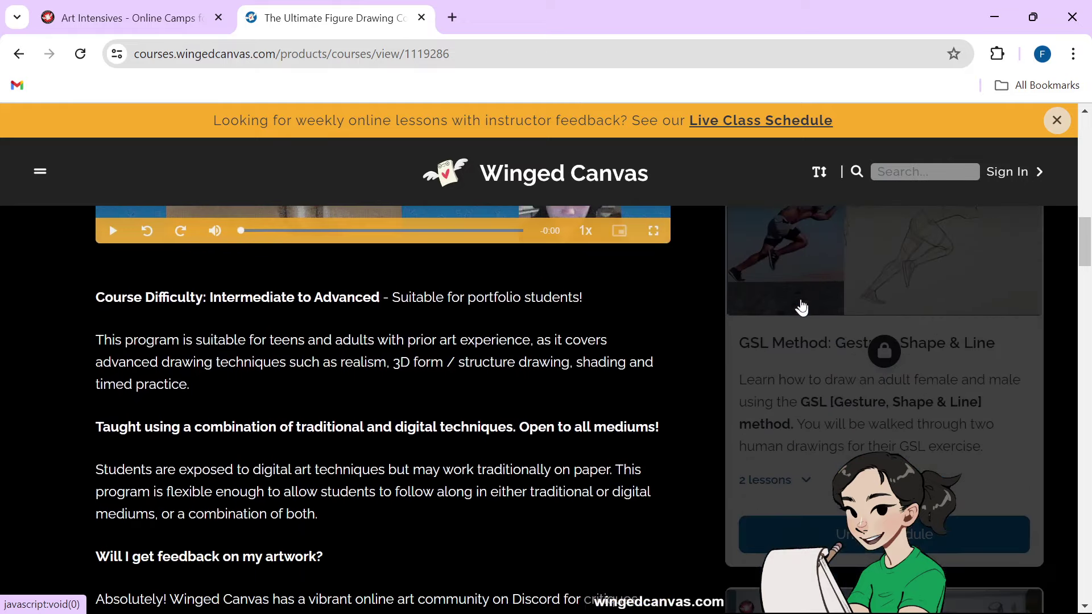
scroll(802, 307, "down", 8)
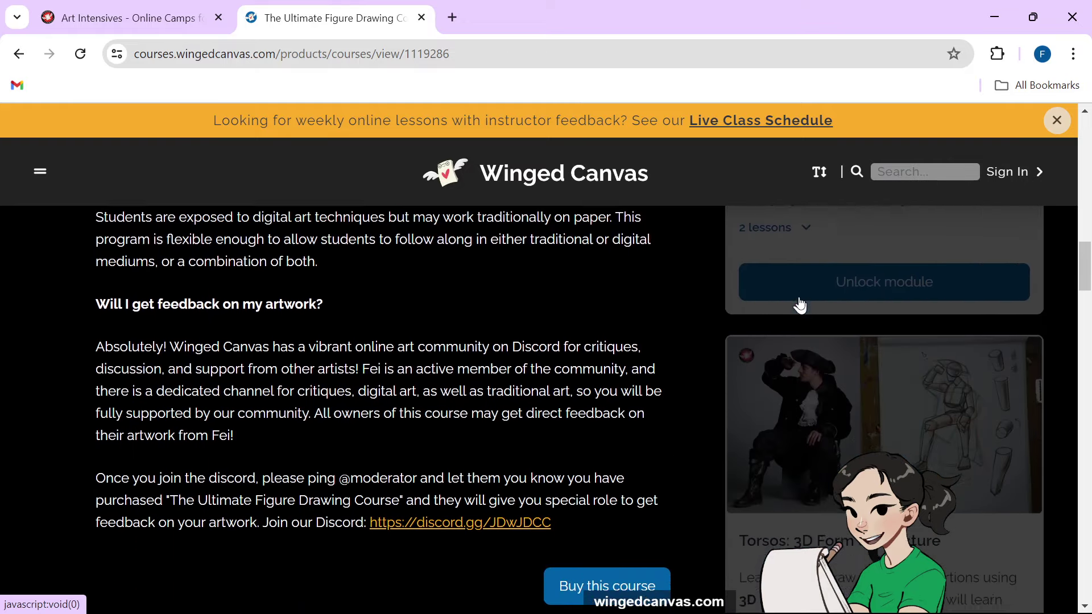
scroll(801, 305, "down", 3)
scroll(801, 305, "up", 11)
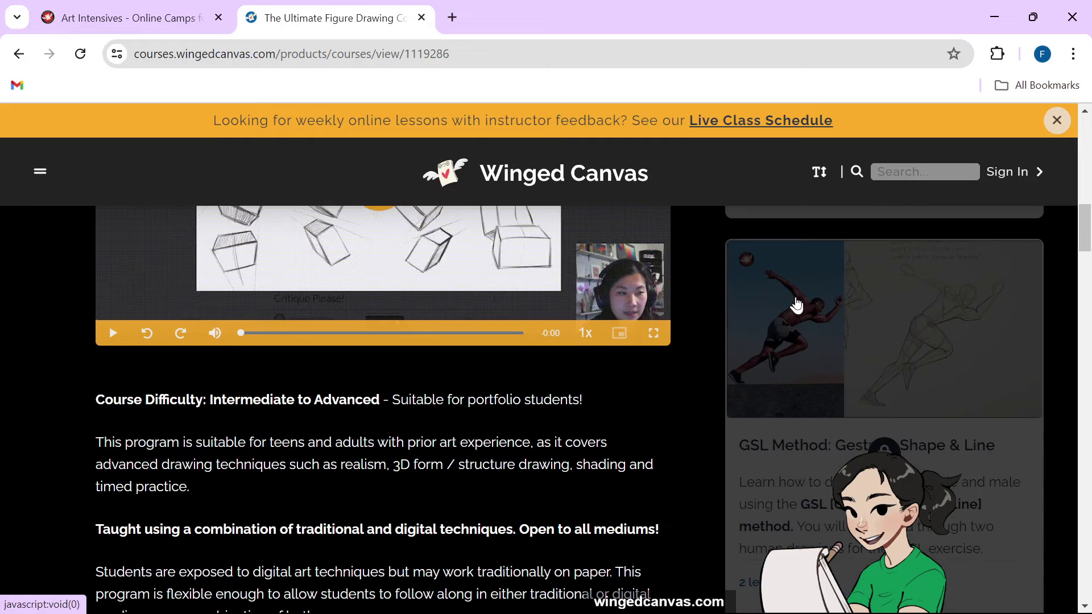
scroll(790, 307, "down", 2)
scroll(789, 311, "up", 3)
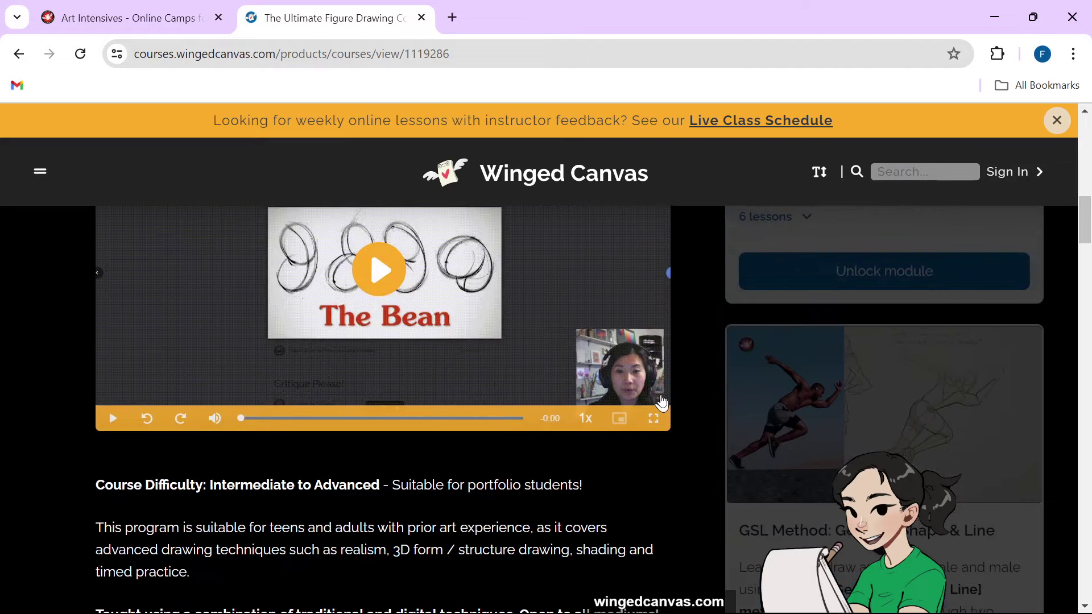
scroll(779, 380, "down", 12)
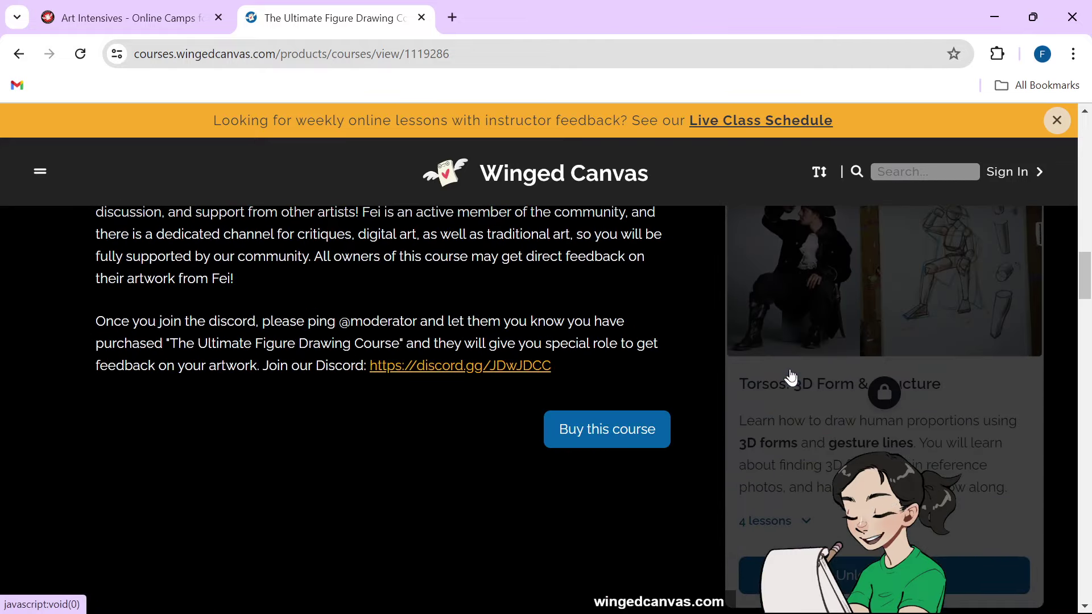
scroll(790, 375, "up", 2)
scroll(789, 372, "up", 4)
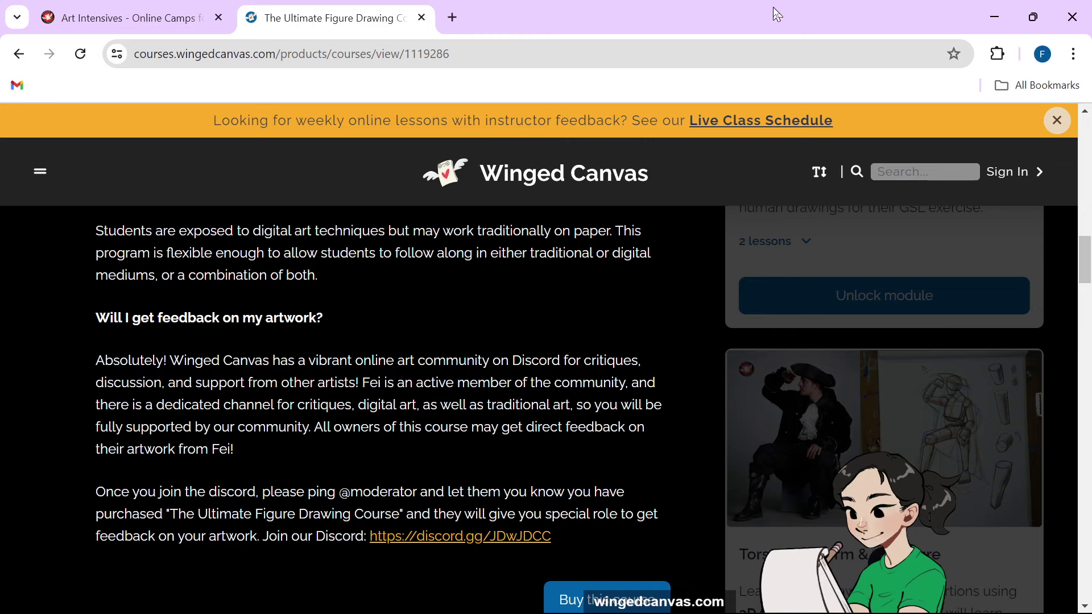
Step: Close the browser window and switch back to Krita
left_click(1072, 16)
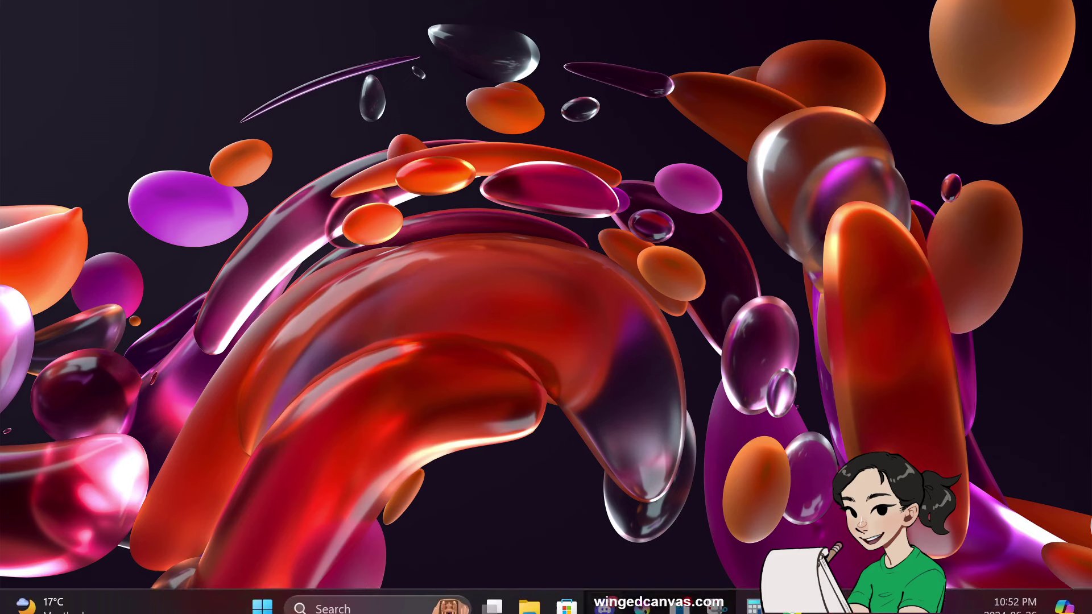
left_click(639, 606)
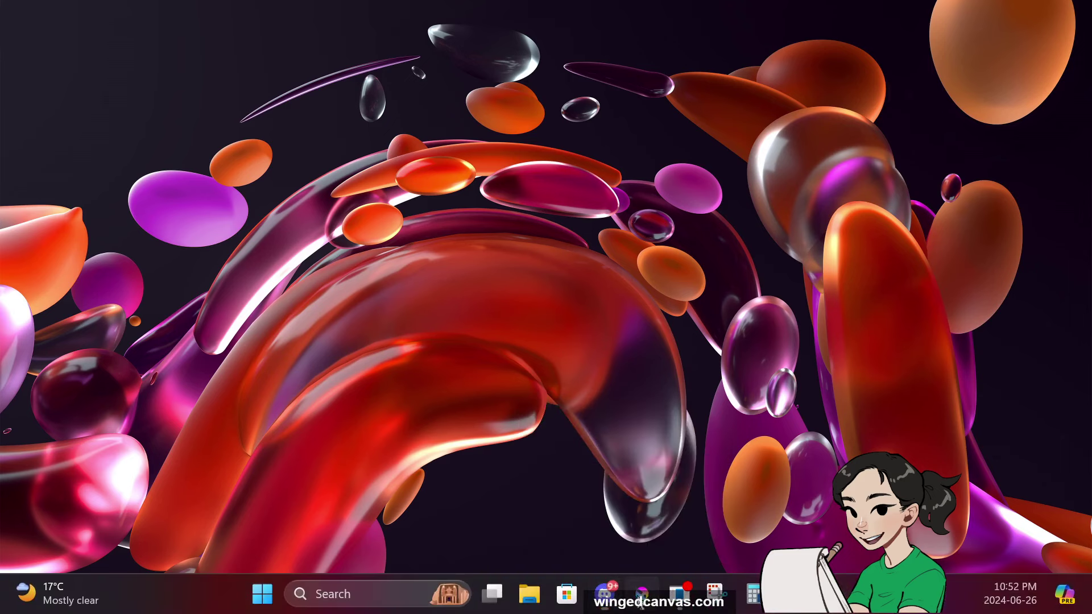